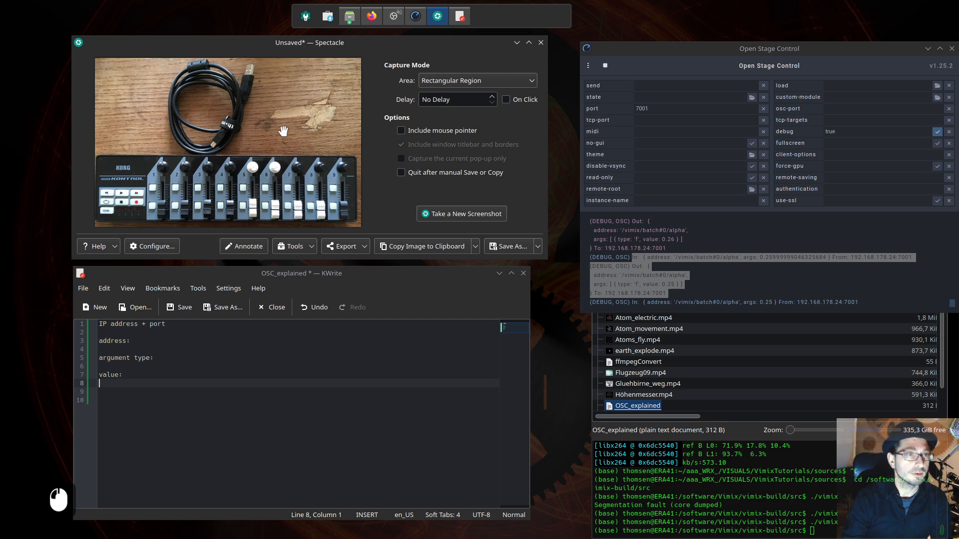
Save the OSC_explained text document with its IP address, address, argument type and value lines.
left_click_drag(308, 276, 307, 277)
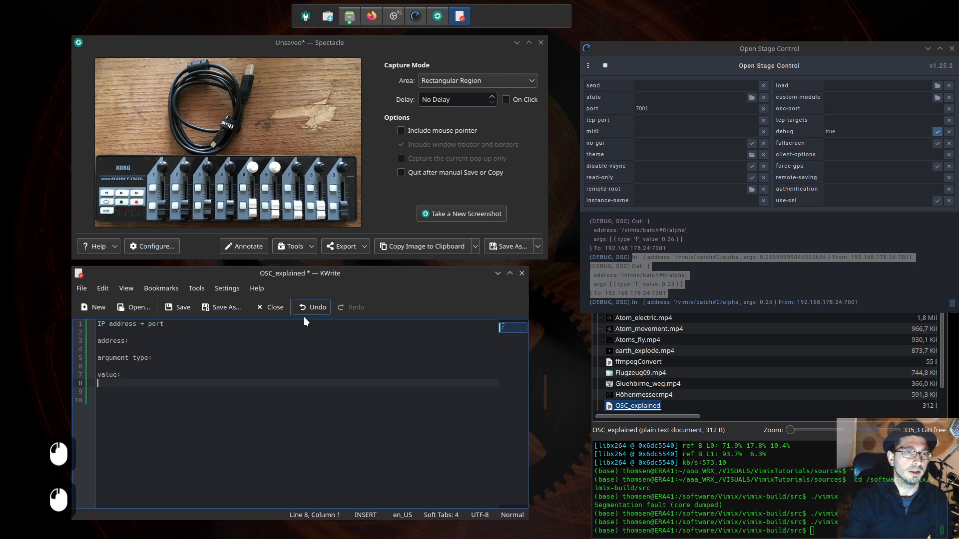
left_click(296, 377)
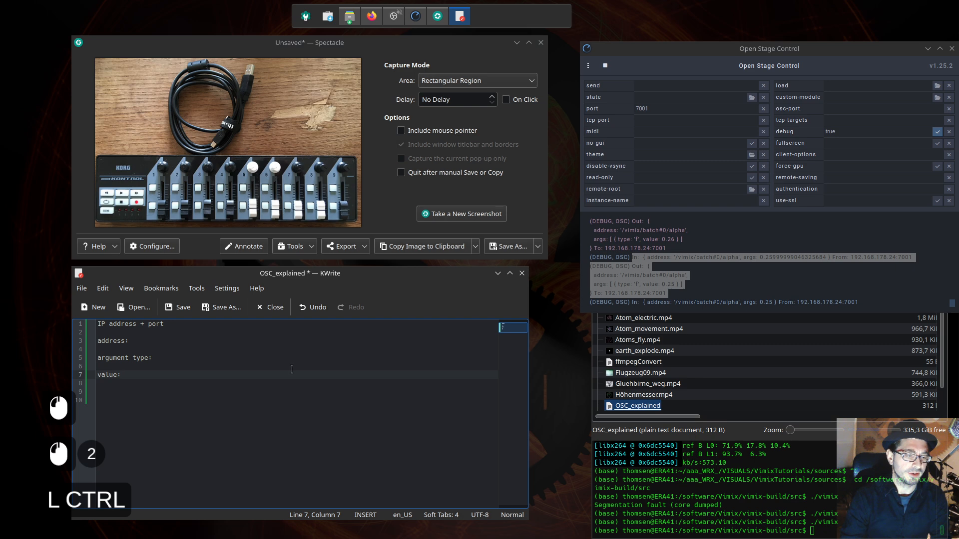
key("ctrl+s")
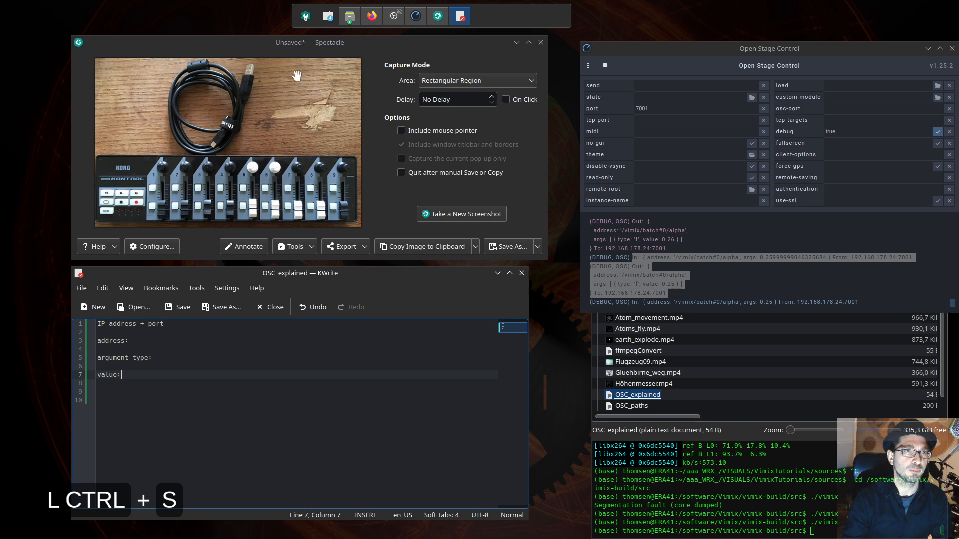
In Open Stage Control, stop the running server, clear its debug log and move the window beside the notes.
left_click_drag(326, 44, 319, 43)
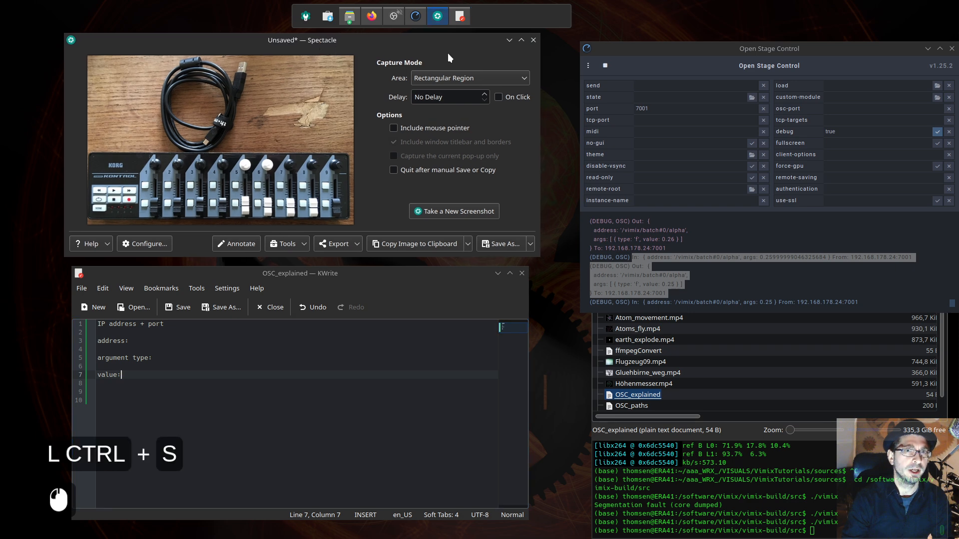
left_click_drag(758, 52, 570, 53)
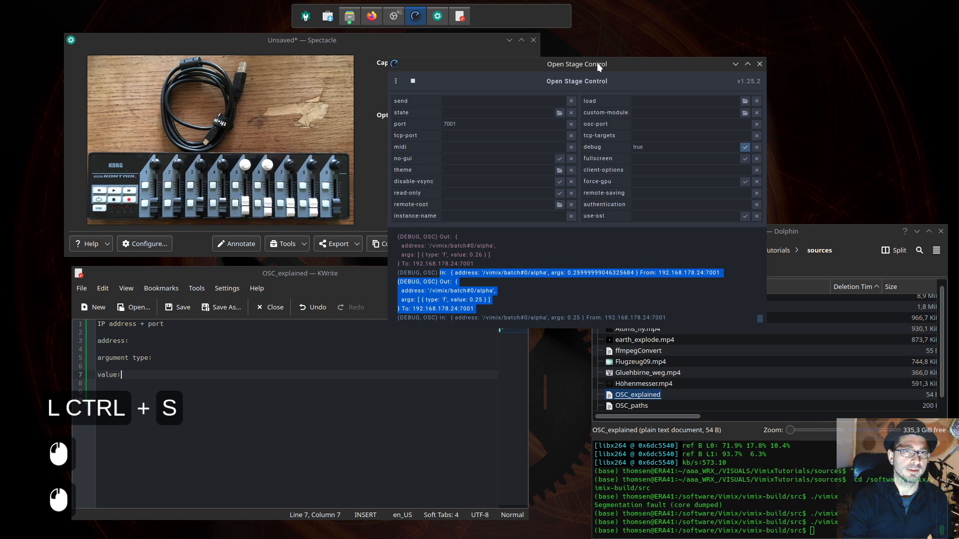
left_click(586, 282)
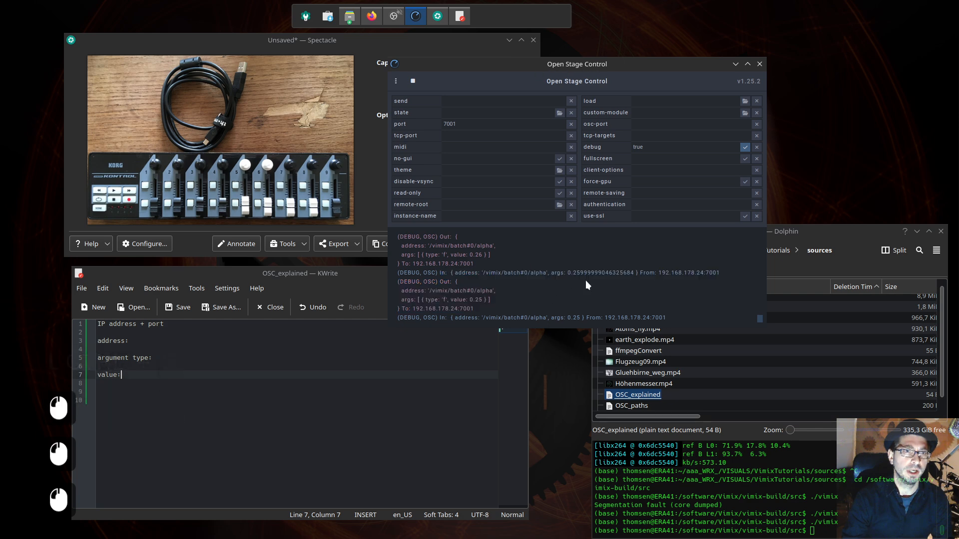
left_click(413, 81)
left_click_drag(544, 255, 561, 264)
left_click(556, 282)
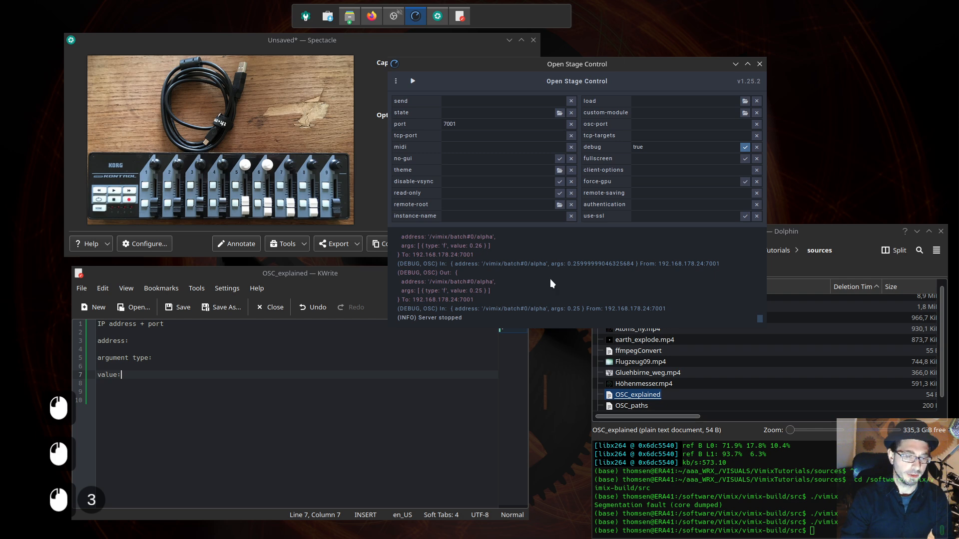
key("ctrl+l")
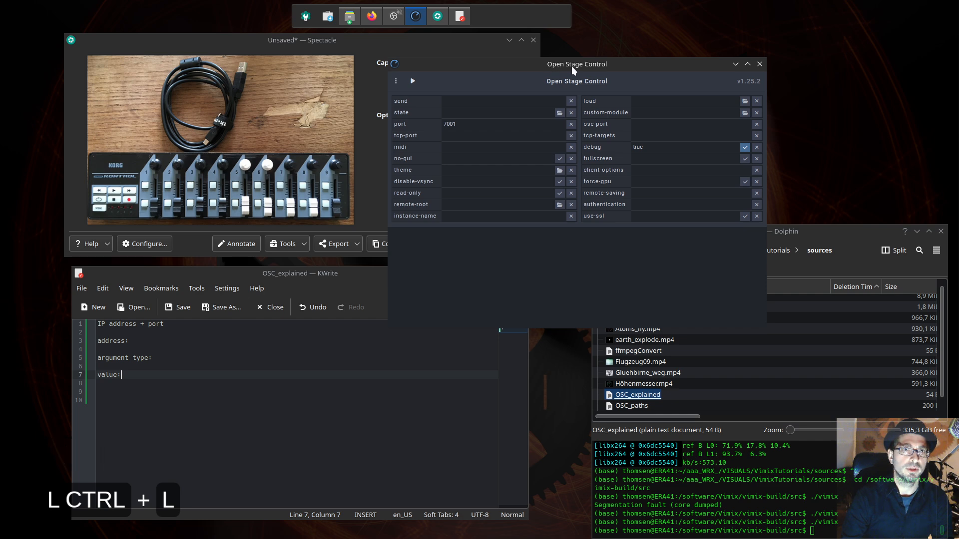
left_click_drag(596, 64, 634, 61)
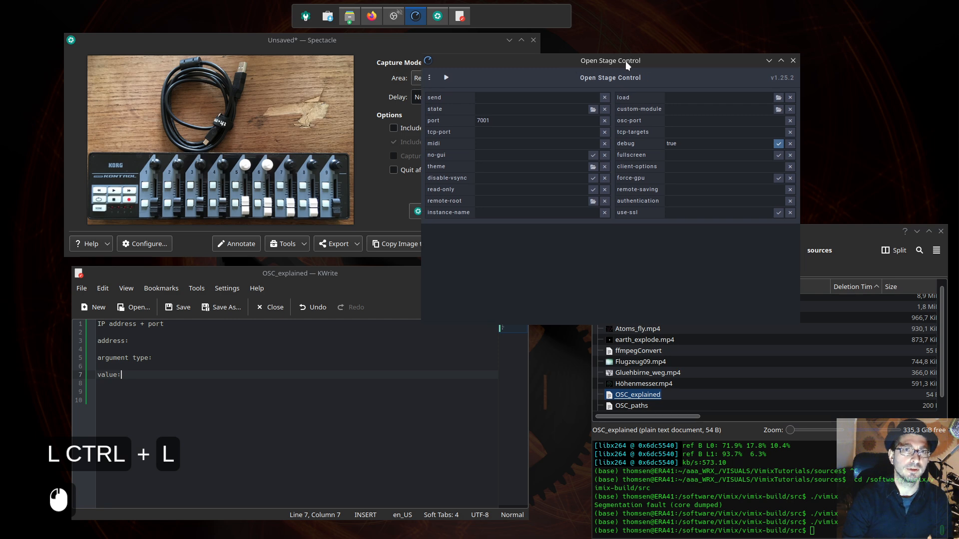
left_click_drag(624, 61, 573, 60)
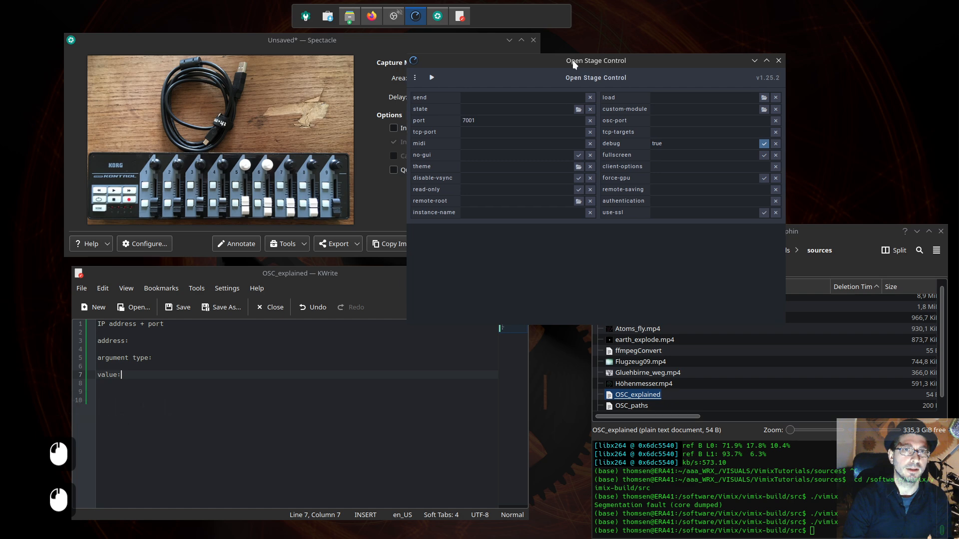
Insert the heading "Open Sound Control command" and a blank line above the IP address line in the KWrite notes.
left_click(163, 367)
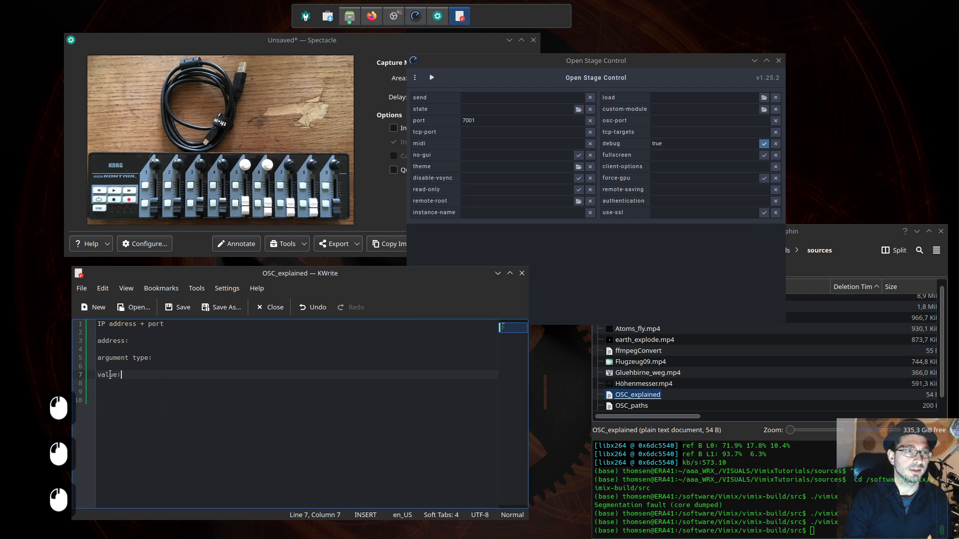
left_click(103, 326)
key("Return")
key("Return")
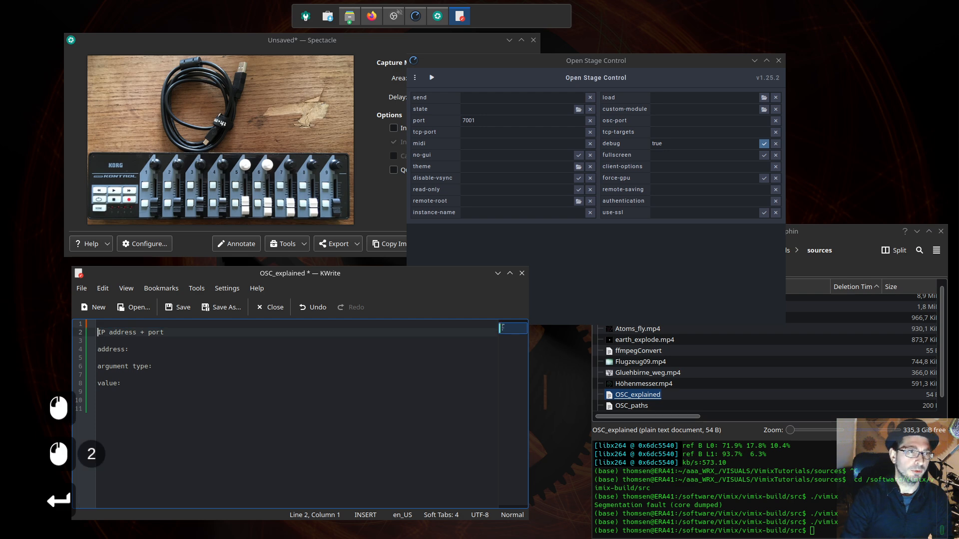
key("Up")
key("Up")
type("Open Soun")
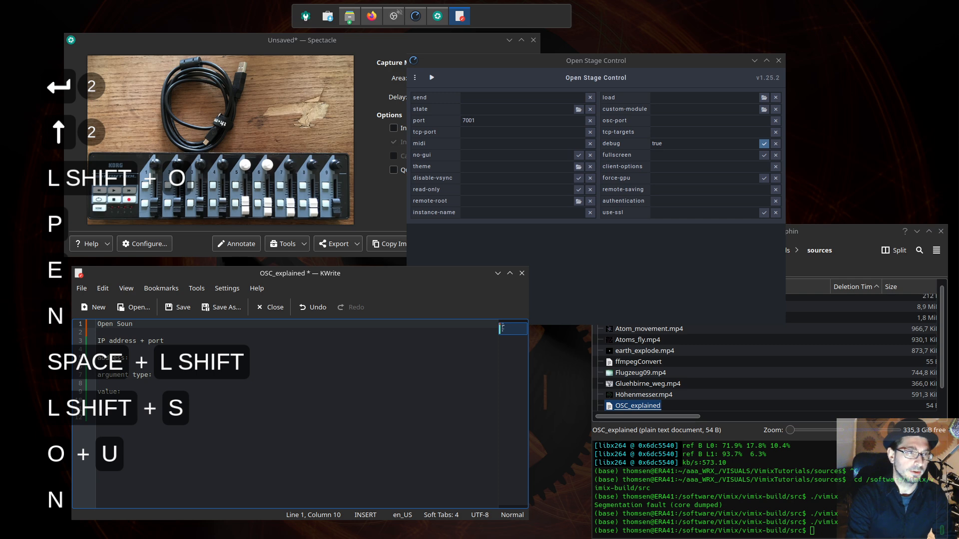
type("d Control")
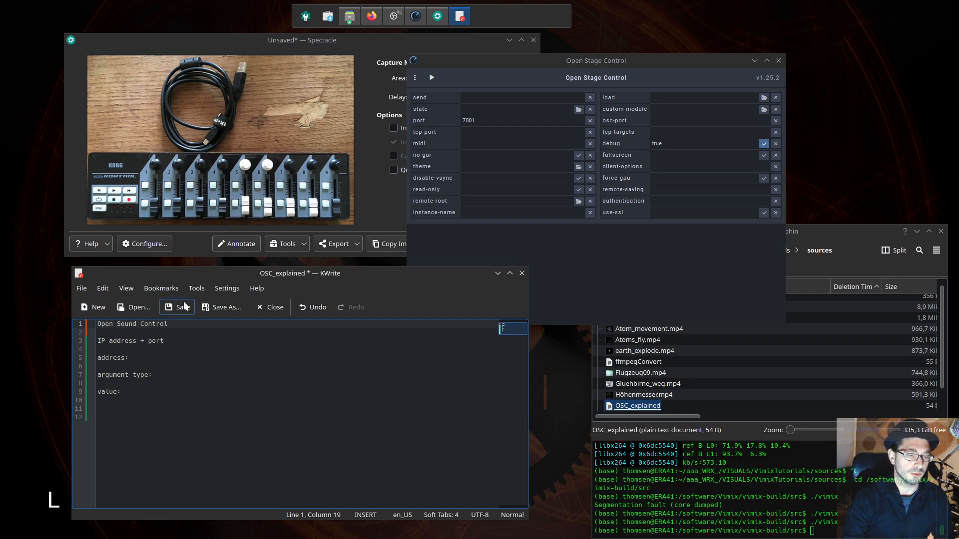
type("cvo")
key("BackSpace")
key("BackSpace")
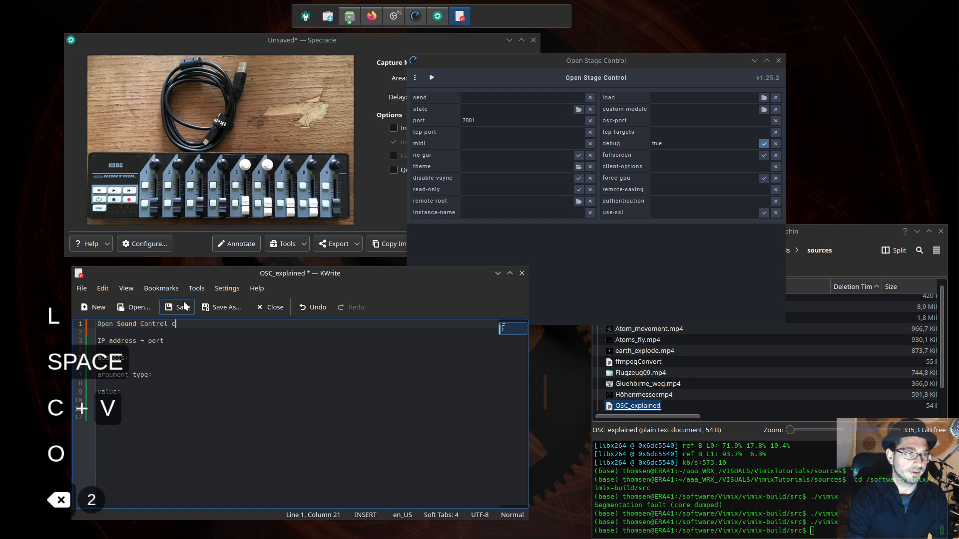
type("ommand")
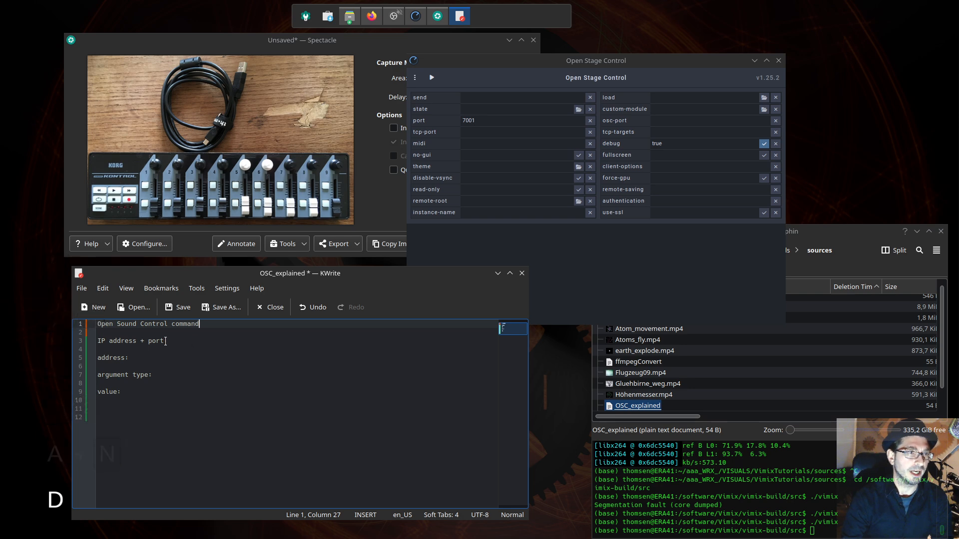
Highlight the port, address, argument type and value entries in the notes to review the parts of an OSC command.
left_click_drag(164, 342, 141, 342)
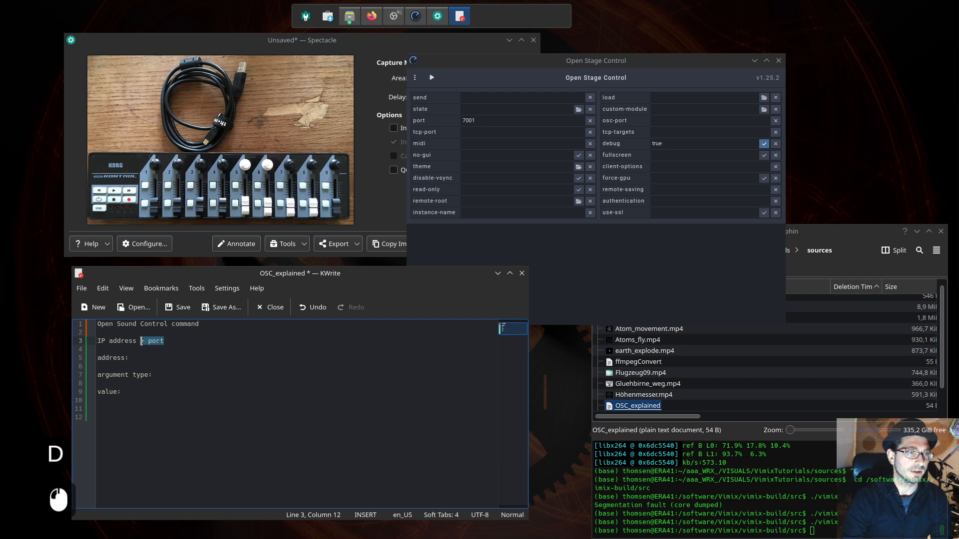
left_click(169, 342)
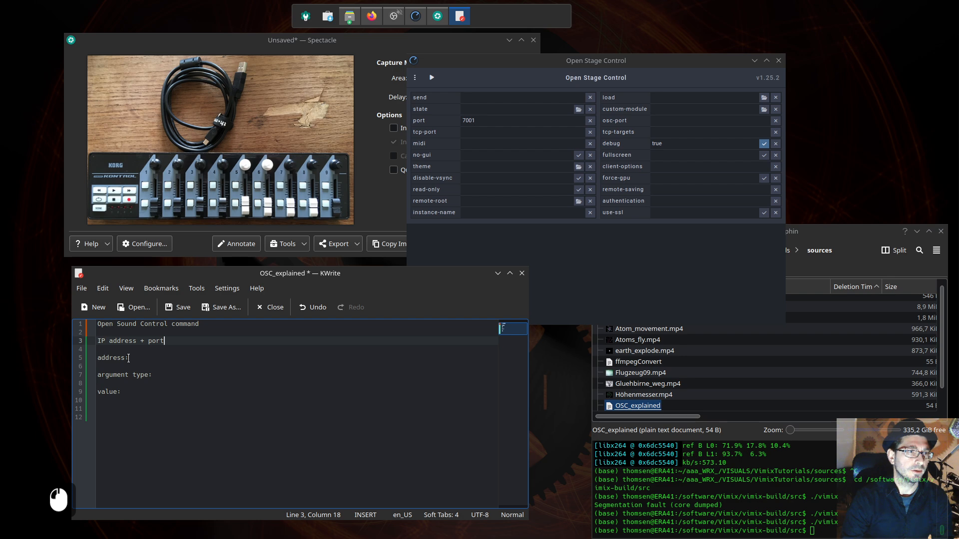
left_click_drag(128, 358, 98, 358)
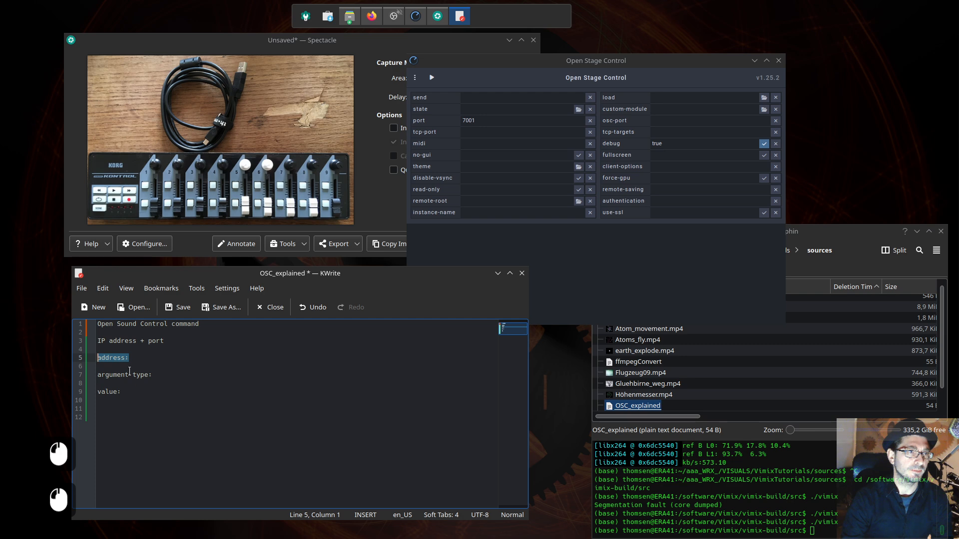
left_click_drag(121, 392, 98, 367)
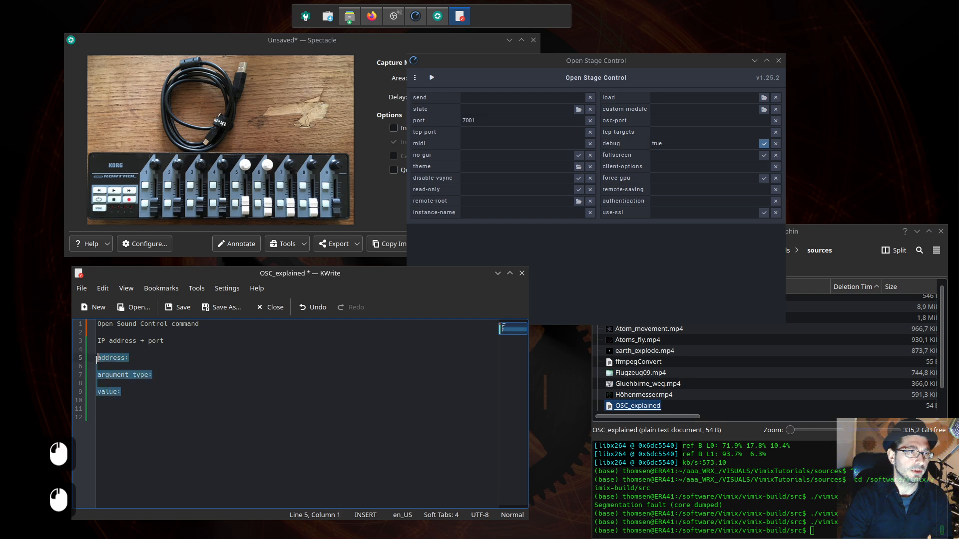
left_click(130, 358)
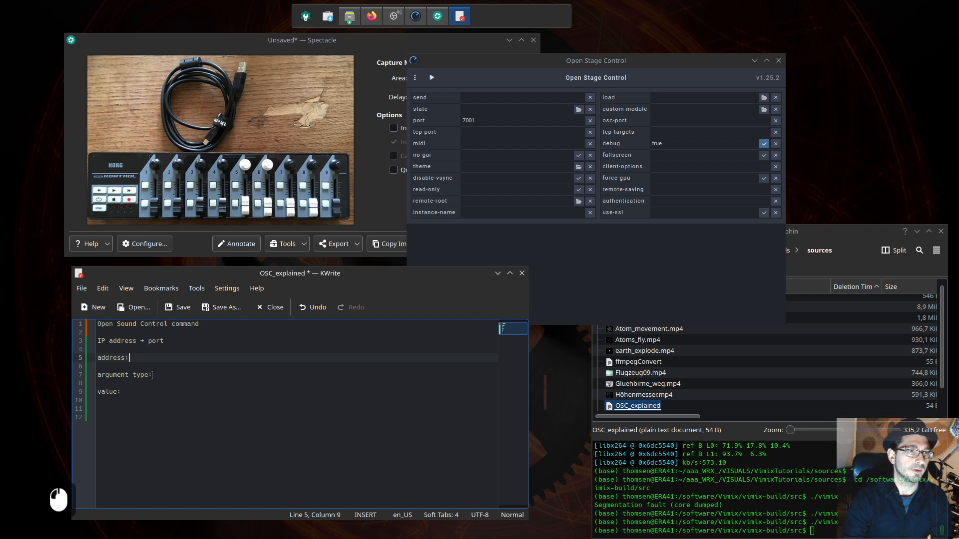
left_click_drag(152, 375, 123, 382)
left_click(152, 375)
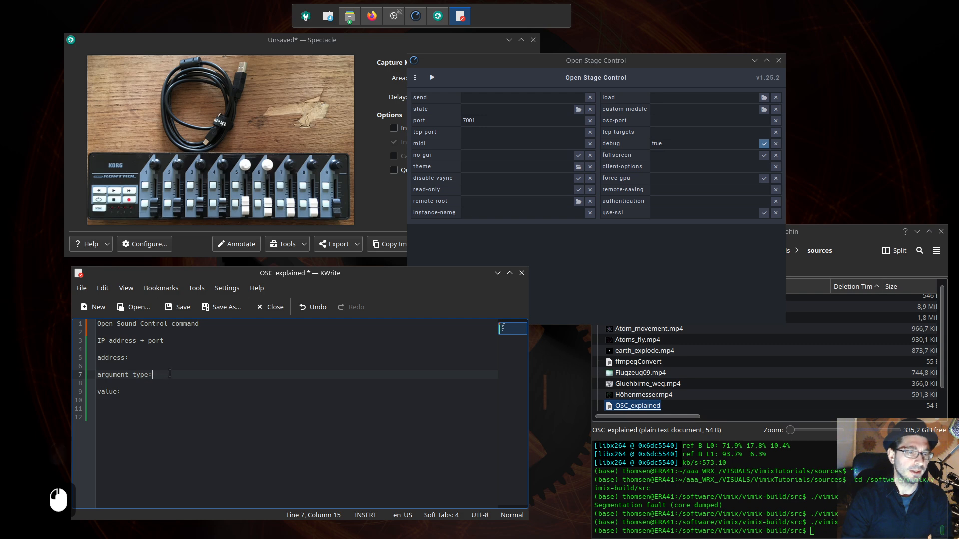
Try the example types "i f b" on the argument type line, remove them and go to the value line.
type("i f")
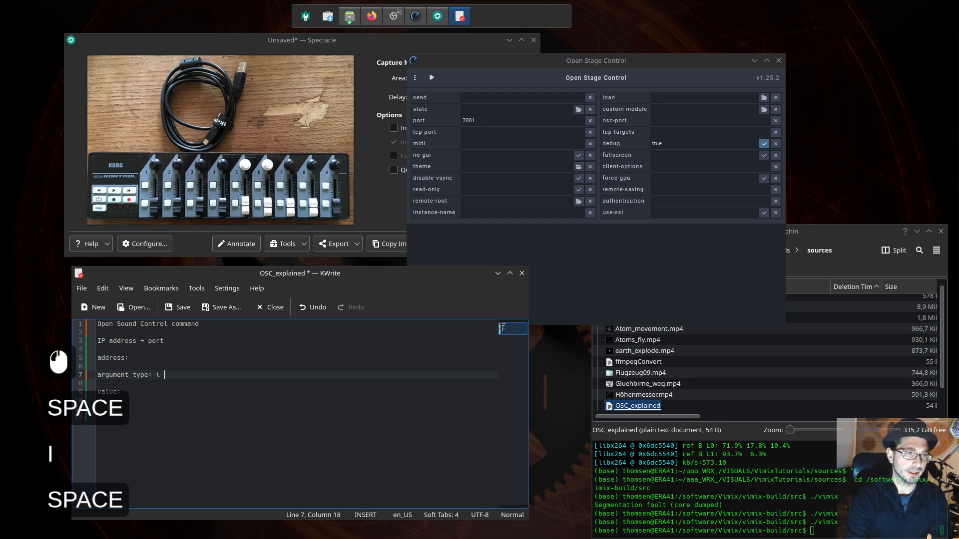
type(" b")
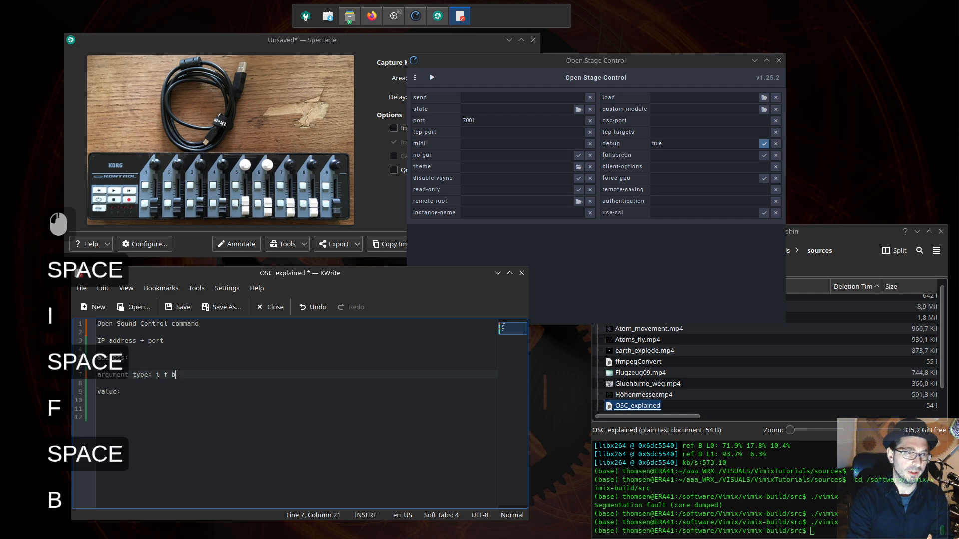
key("BackSpace")
key("BackSpace")
key("BackSpace")
key("BackSpace")
key("BackSpace")
key("BackSpace")
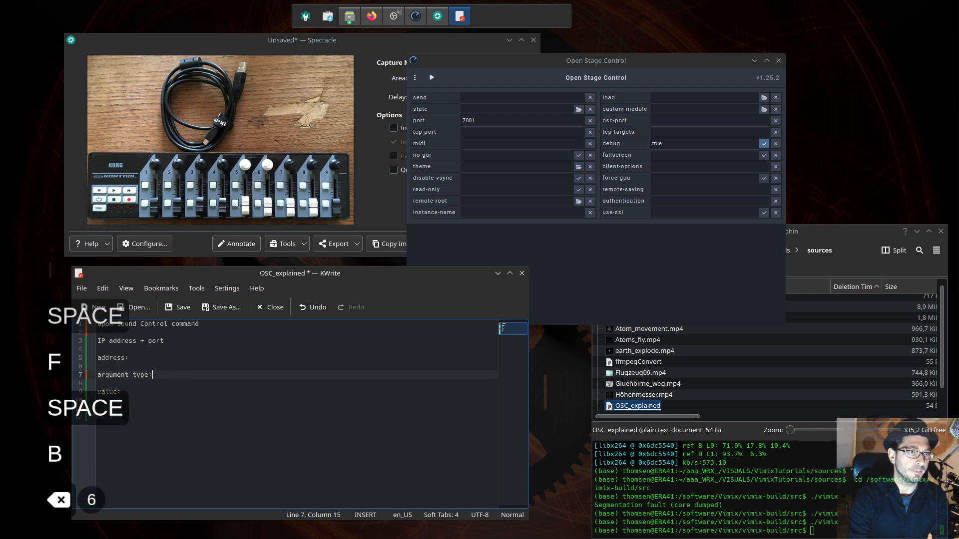
key("Down")
key("Down")
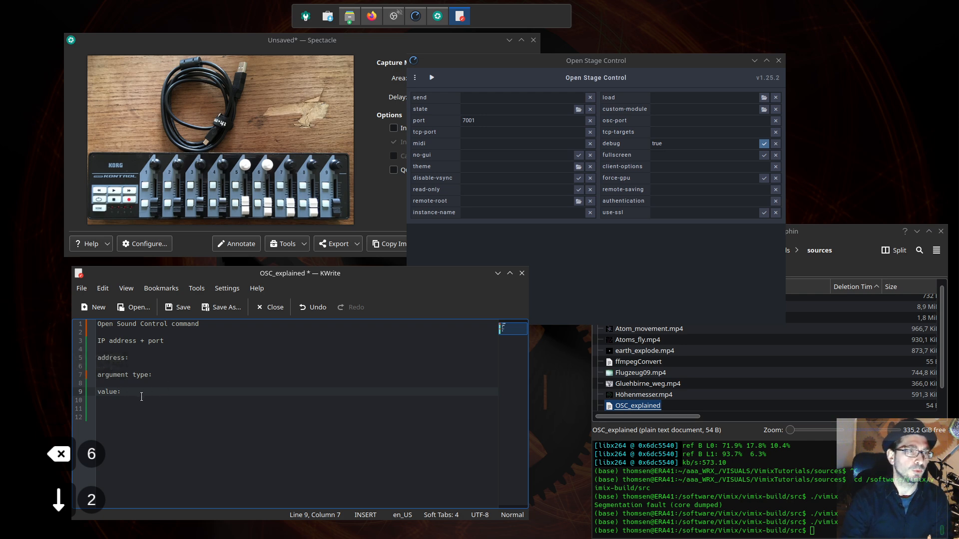
Undo the recent edits in the notes until the example In and Out messages for /vimix/batch#0/alpha are restored below the value line.
left_click_drag(124, 392, 102, 342)
left_click(184, 407)
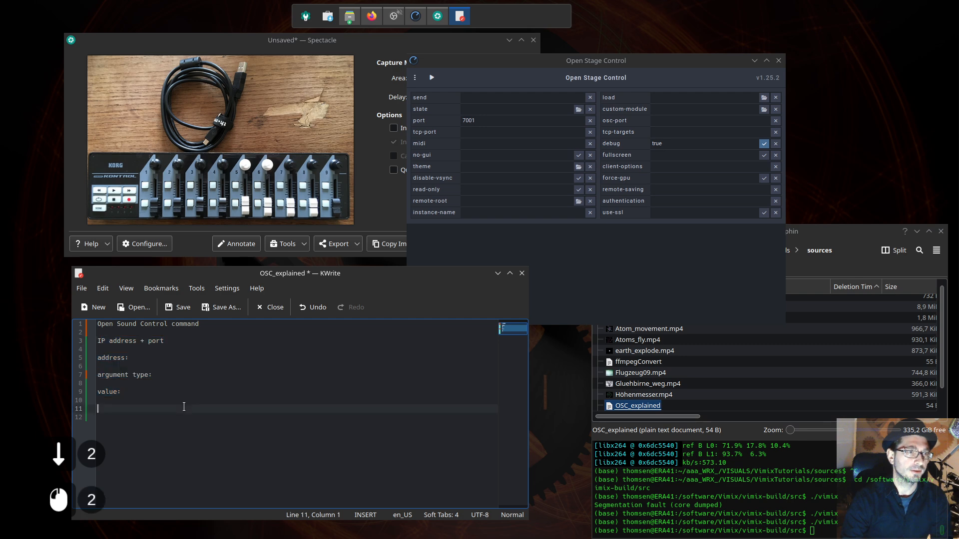
key("ctrl+z")
key("ctrl+z")
key("ctrl+z")
key("ctrl+z")
key("ctrl+z")
key("ctrl+z")
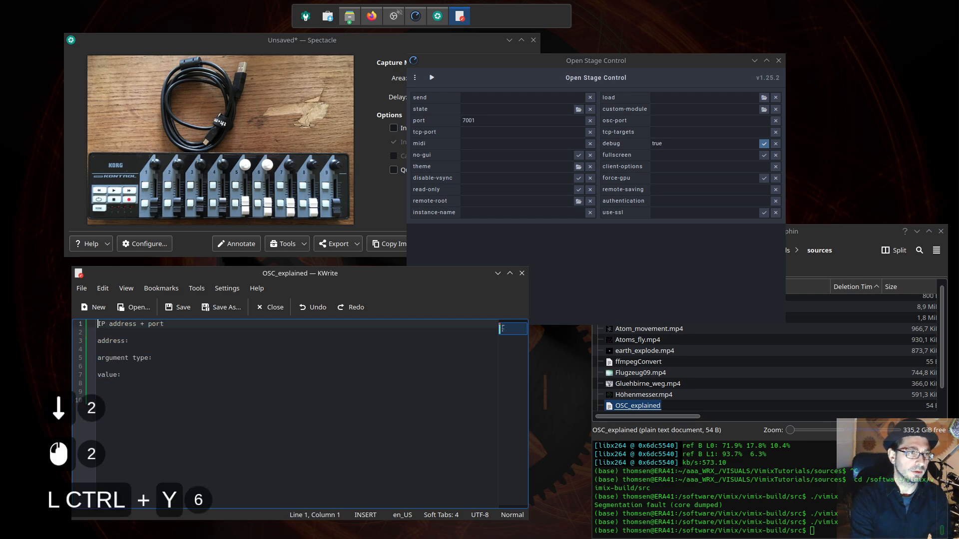
key("ctrl+y")
key("ctrl+y")
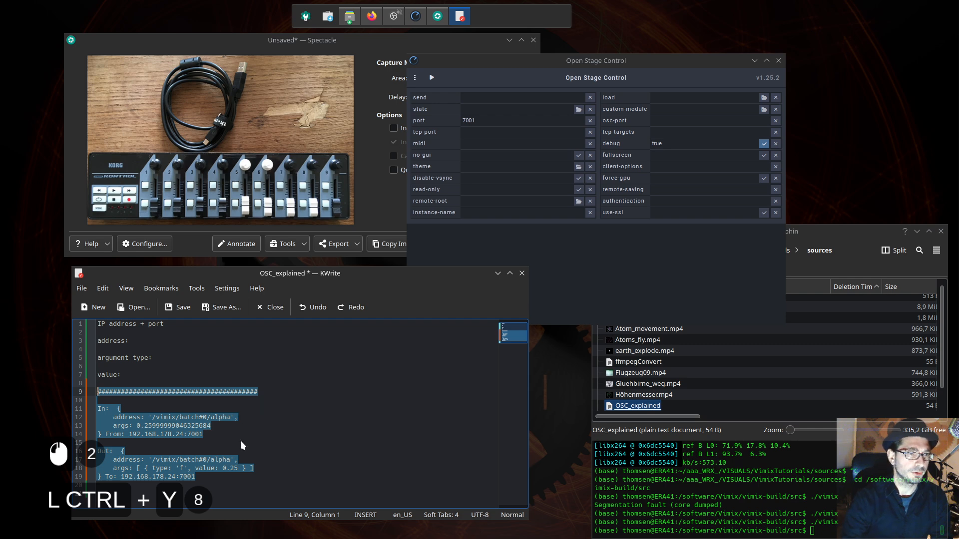
left_click(241, 437)
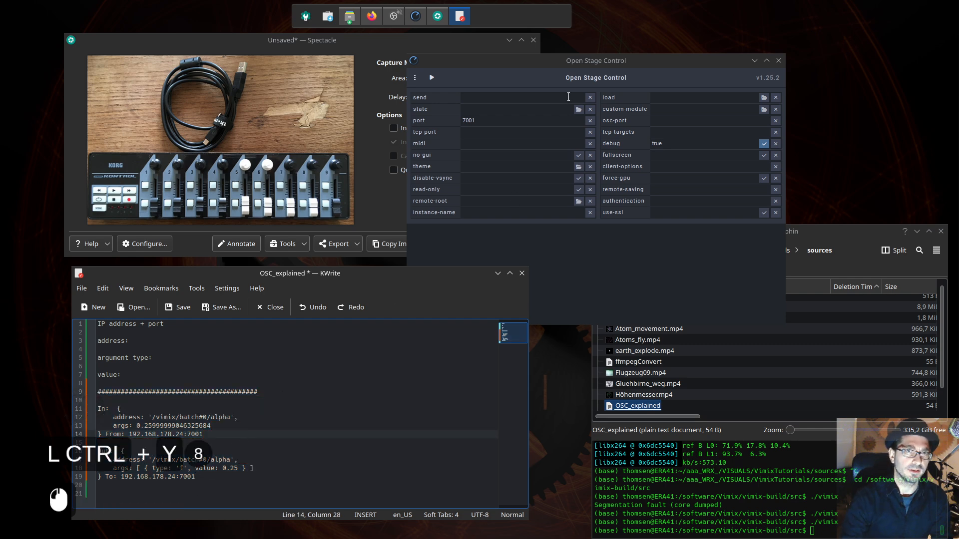
Move the Open Stage Control window farther away from the notes.
left_click_drag(585, 58, 630, 59)
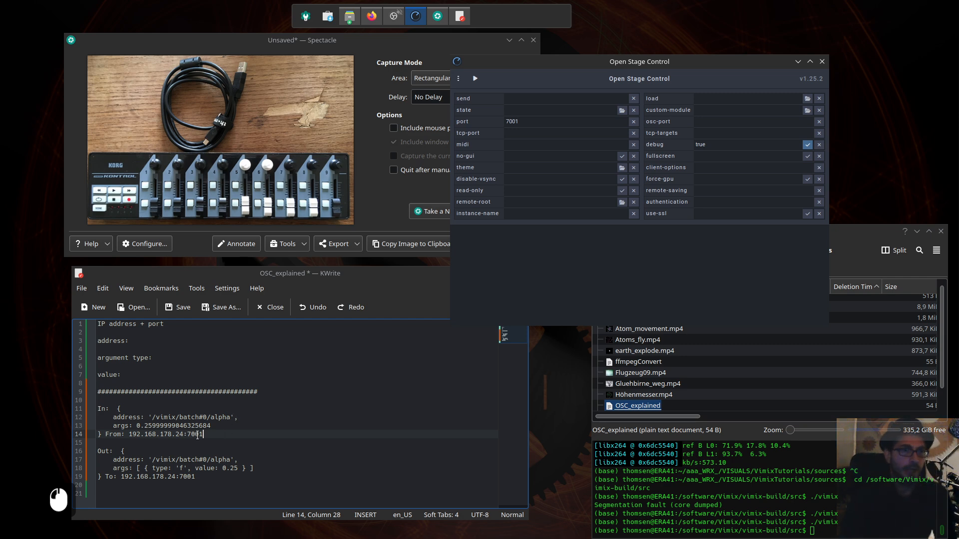
left_click(566, 64)
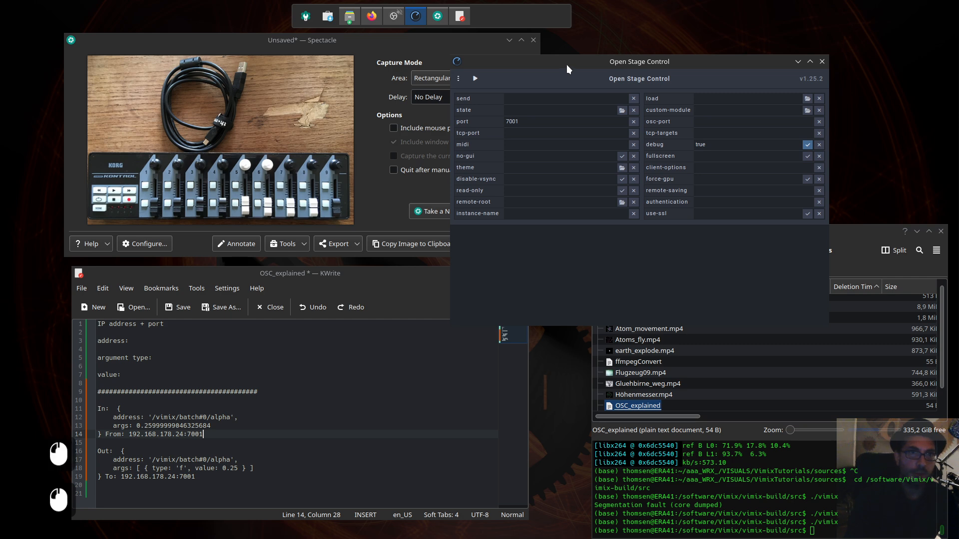
scroll(262, 436, "up", 2)
left_click(263, 436)
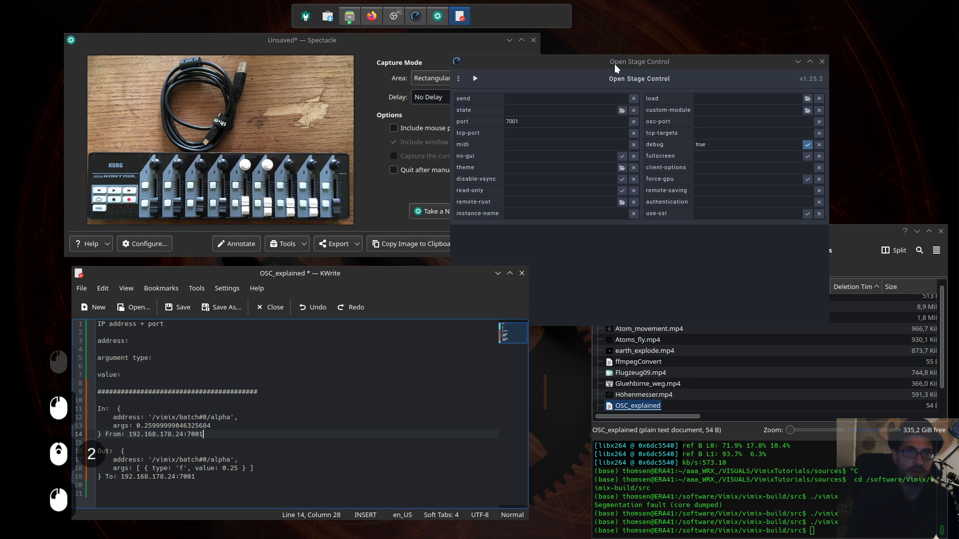
left_click_drag(614, 63, 630, 59)
Minimize the Spectacle and KWrite windows, leaving Open Stage Control in view.
left_click(428, 41)
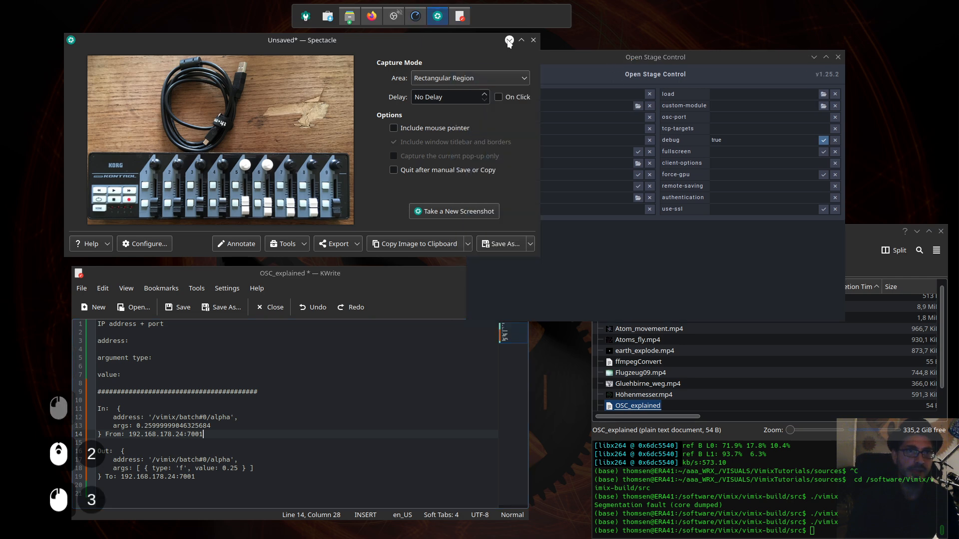
left_click(508, 40)
left_click(396, 274)
left_click(497, 273)
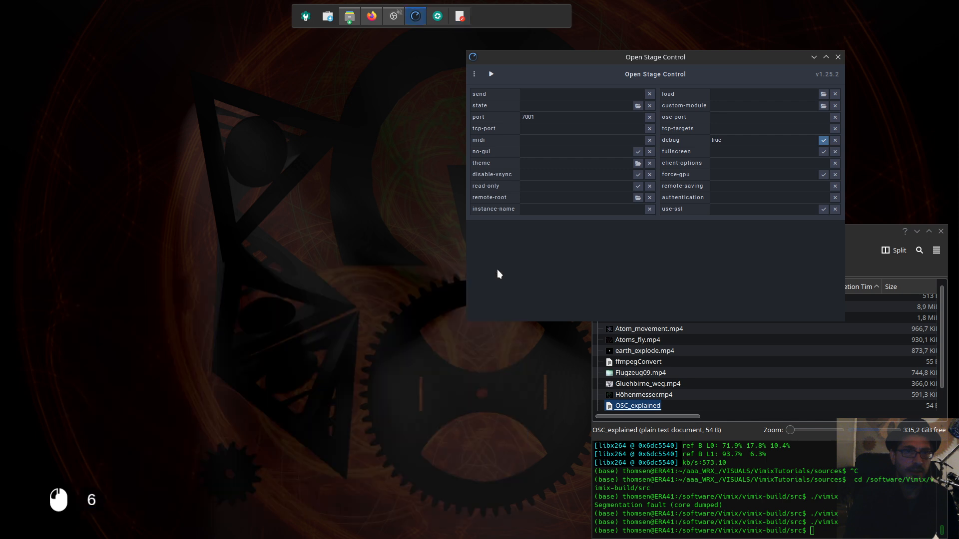
left_click_drag(671, 58, 620, 60)
left_click(827, 234)
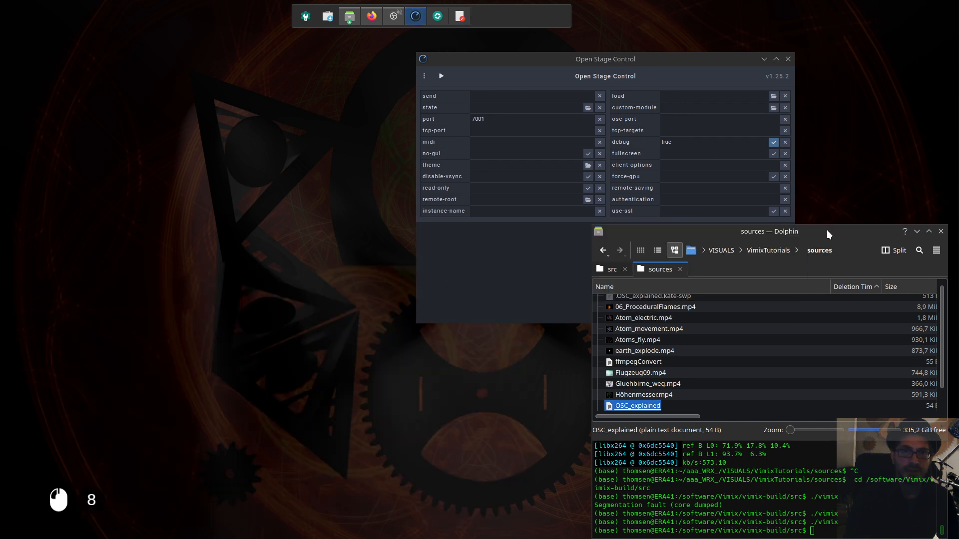
left_click(657, 61)
left_click_drag(596, 54, 796, 44)
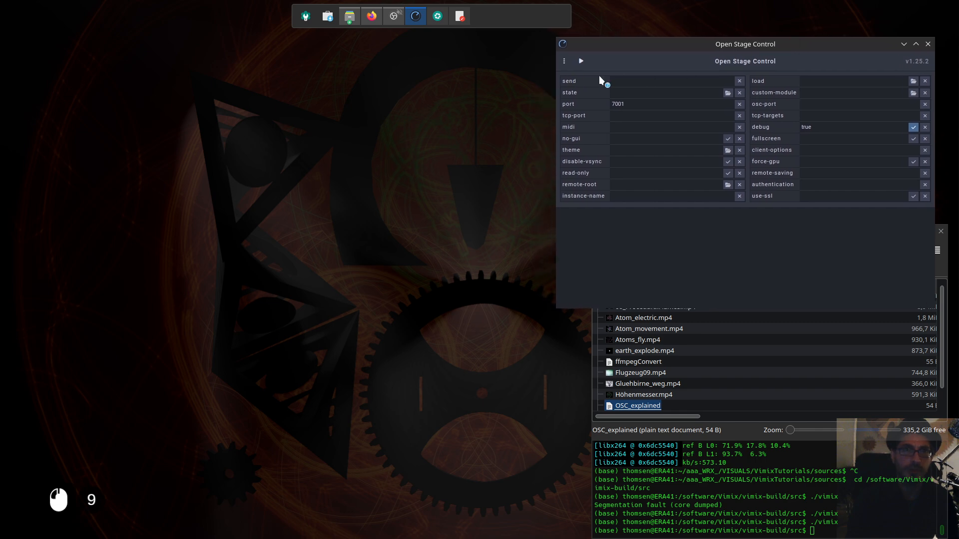
left_click(730, 46)
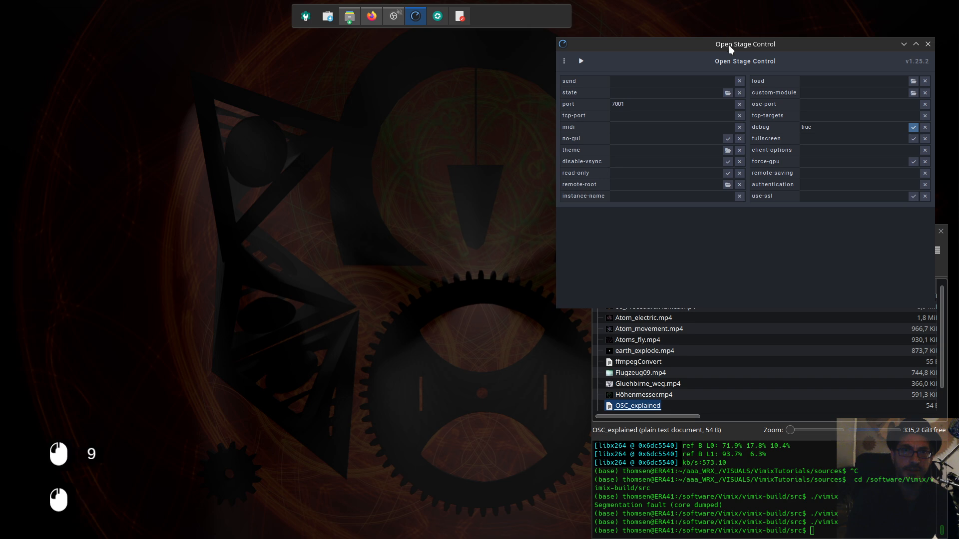
Highlight the port value 7001 in the Open Stage Control launcher and move the launcher window clear of the file manager.
left_click(626, 103)
left_click_drag(627, 104, 603, 111)
left_click(658, 47)
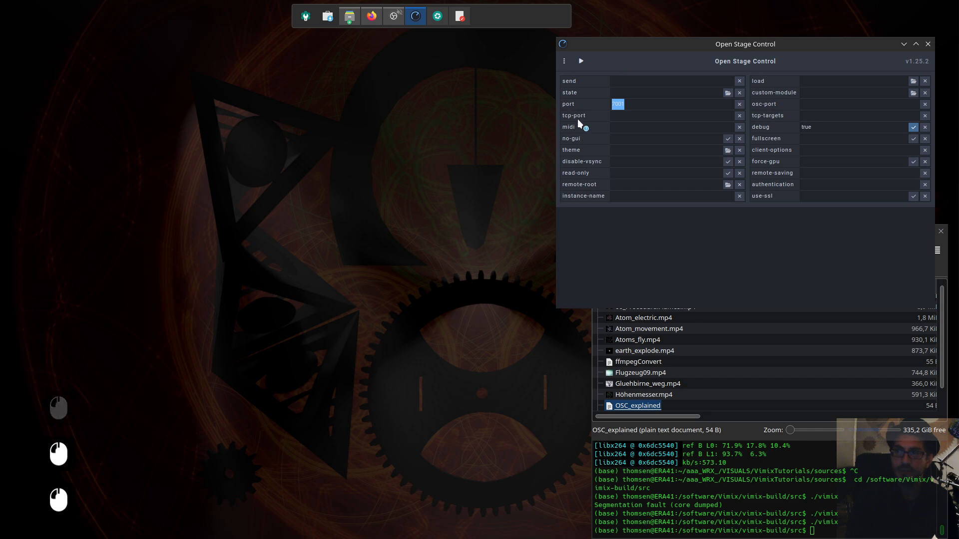
left_click_drag(749, 44, 406, 138)
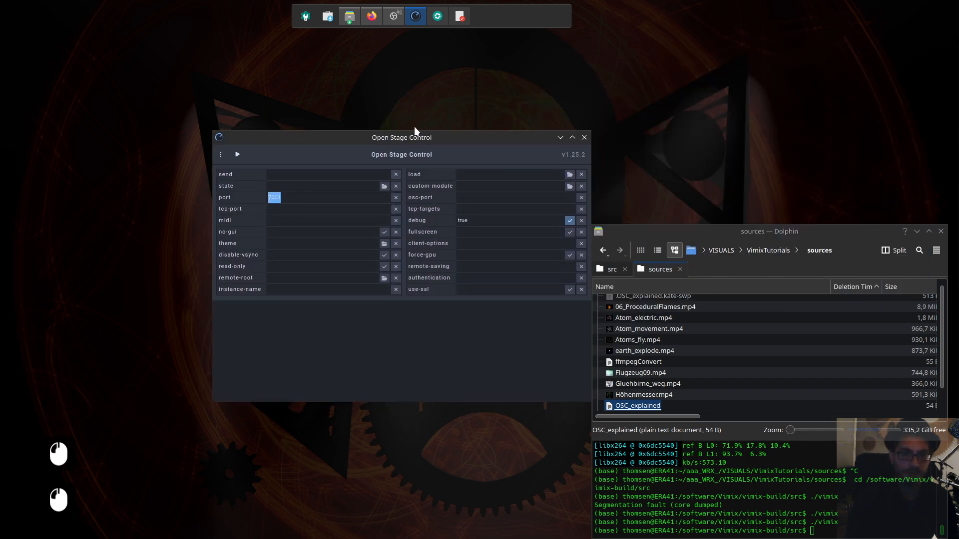
key("F13")
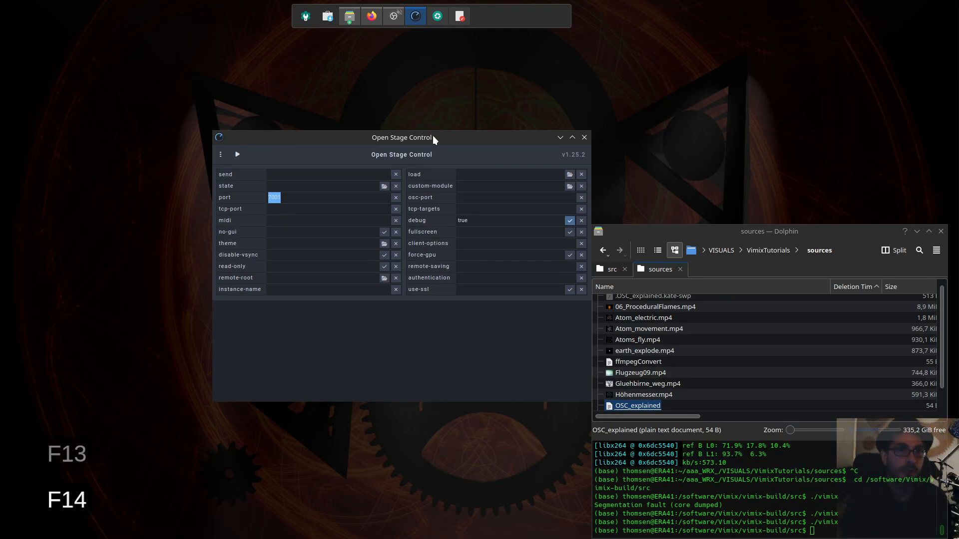
Start the Open Stage Control server on port 7001 and move the launcher and client windows apart.
left_click_drag(433, 136, 544, 129)
left_click(419, 125)
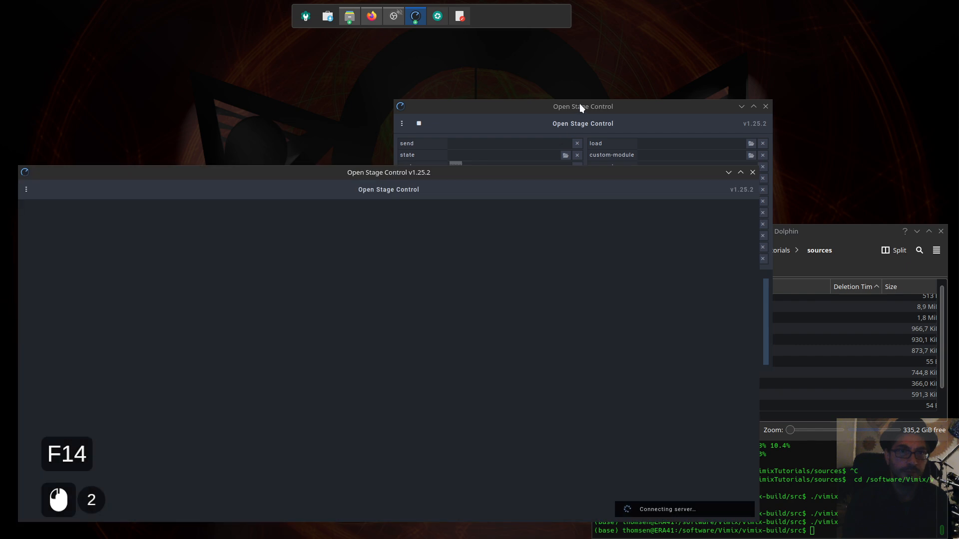
left_click_drag(579, 103, 743, 43)
left_click_drag(469, 175, 476, 150)
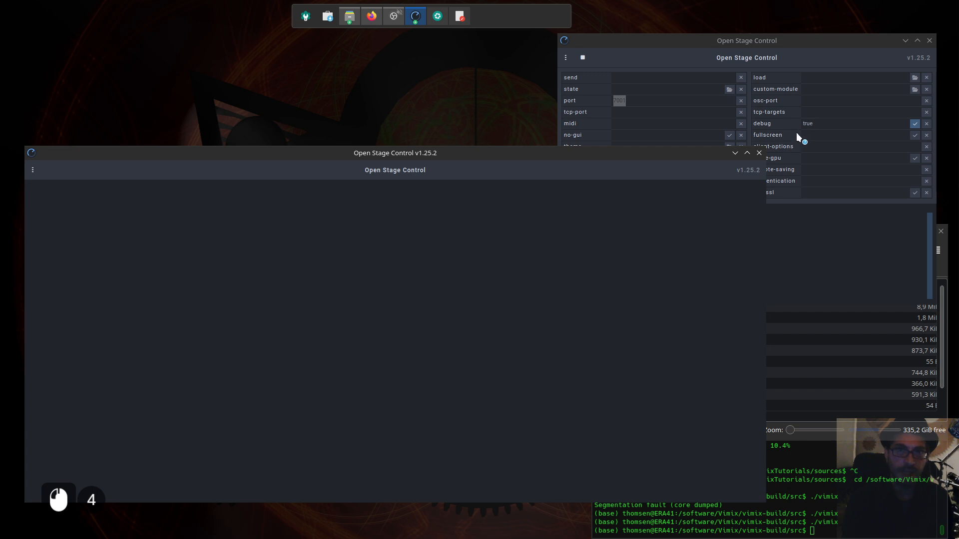
Bring the launcher window to the front and clear its server console log.
left_click(838, 150)
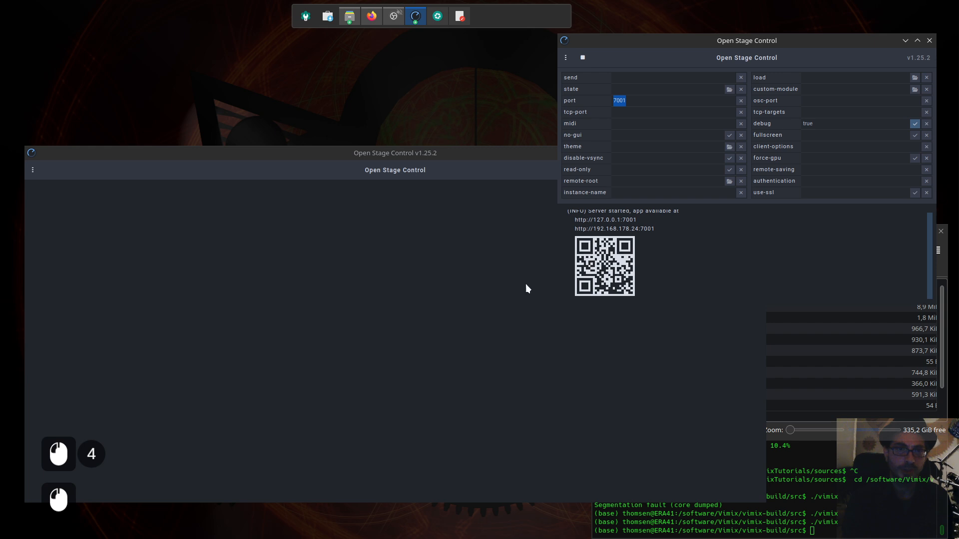
left_click(654, 258)
key("ctrl+l")
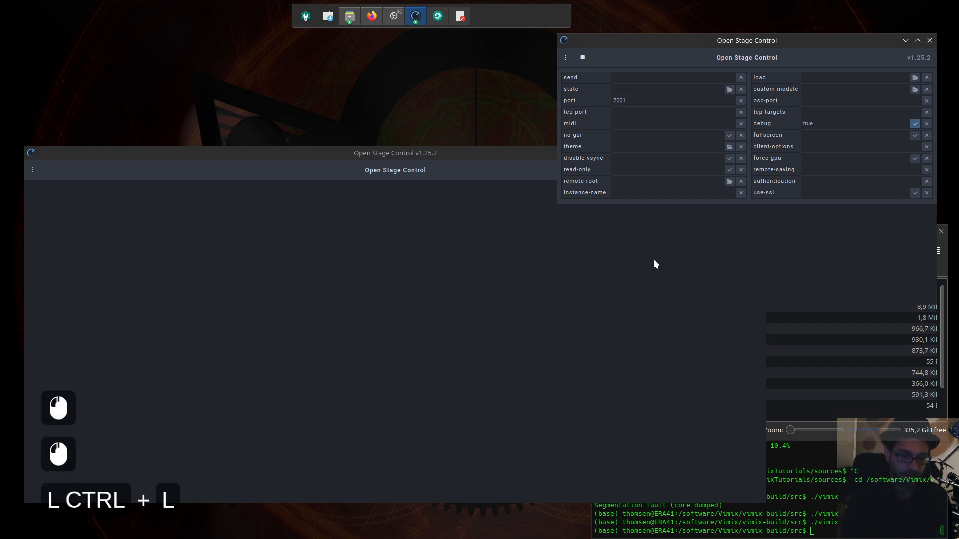
Bring the Open Stage Control client window forward, reposition it and create a new session in it.
left_click(546, 186)
left_click(425, 152)
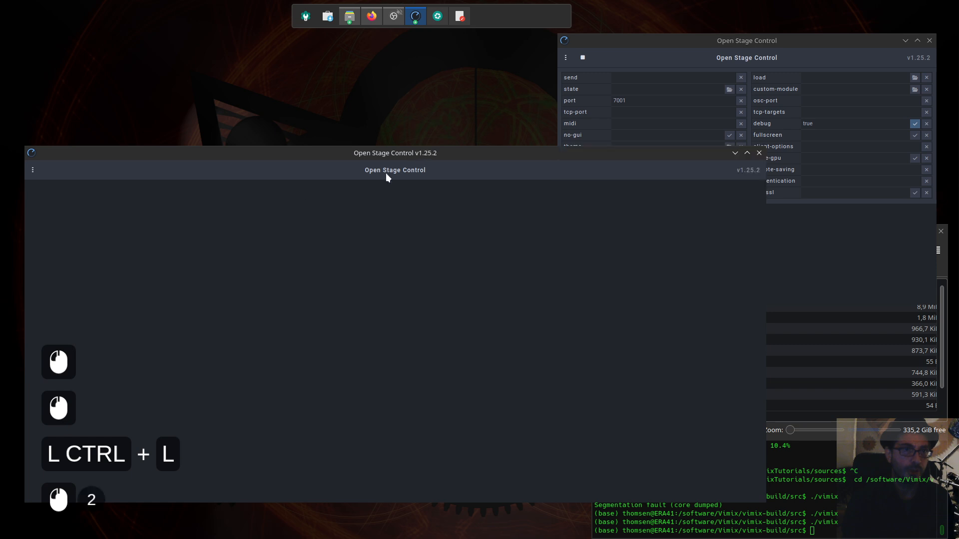
left_click_drag(367, 152, 358, 118)
left_click(21, 134)
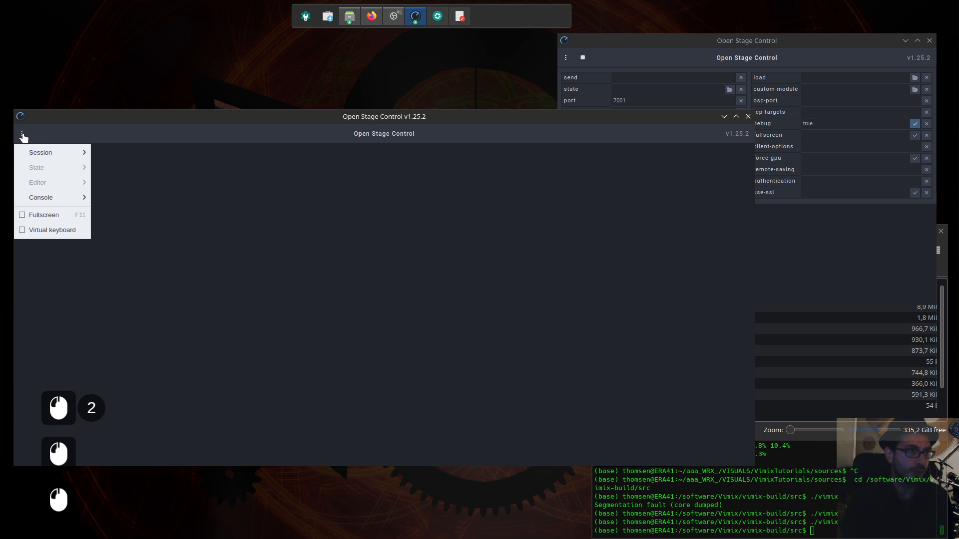
mouse_move(33, 159)
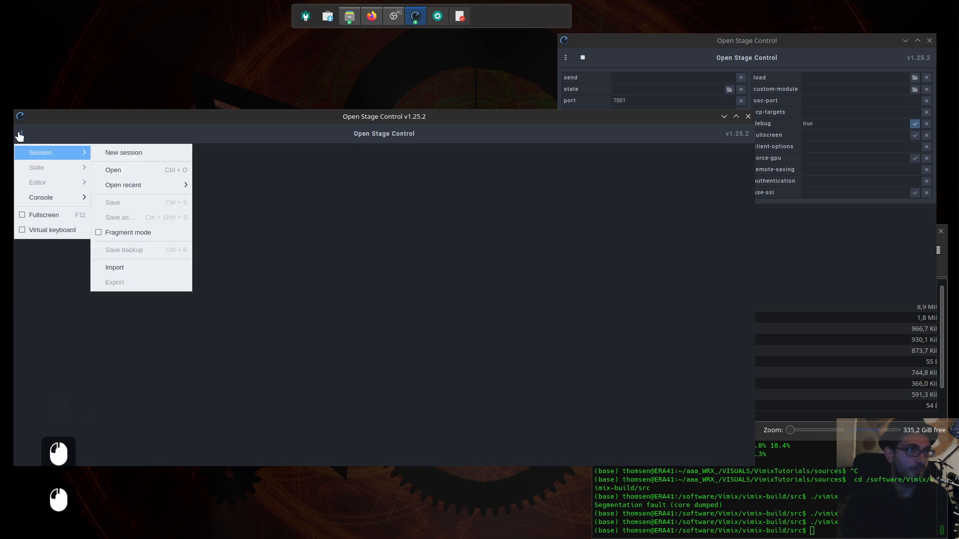
left_click(143, 153)
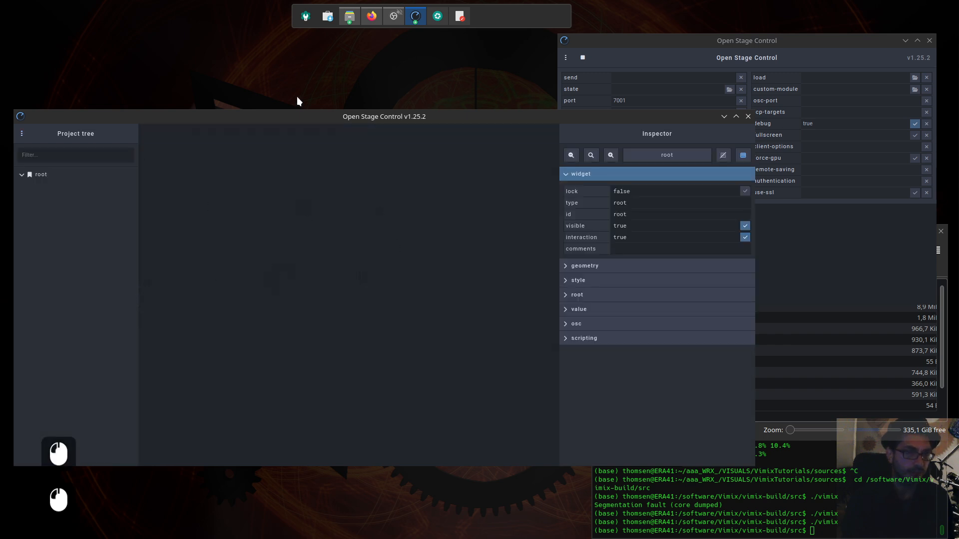
Toggle the session editor off and on twice, leaving it enabled.
left_click_drag(334, 118, 333, 127)
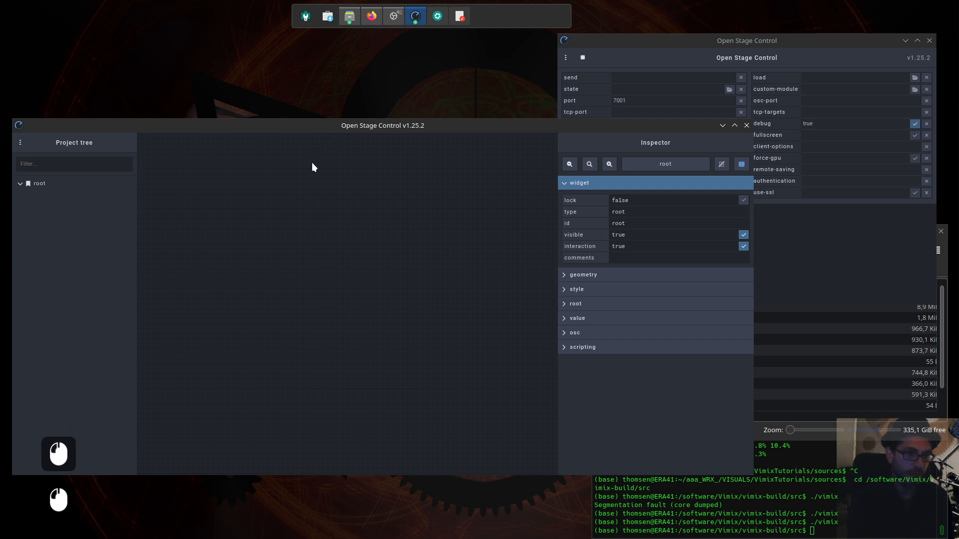
key("ctrl+e")
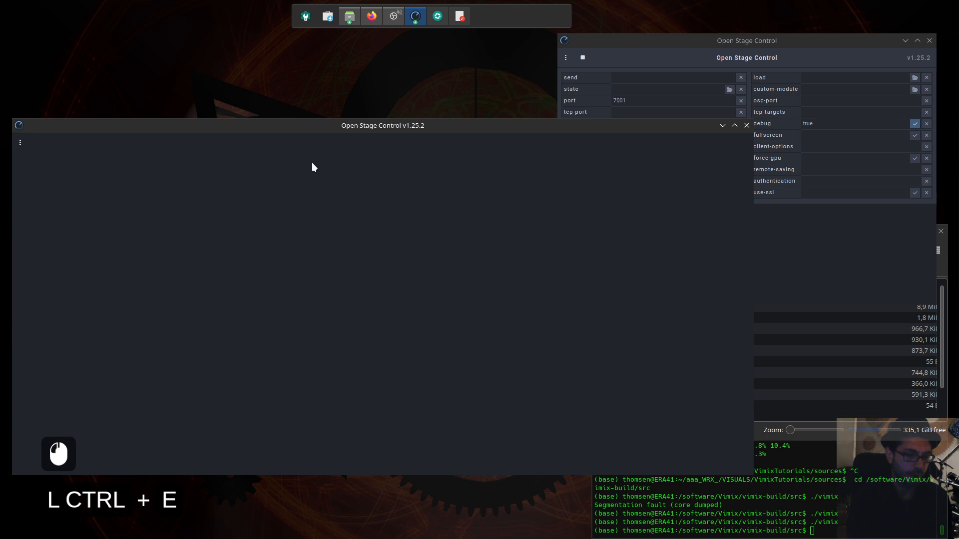
key("ctrl+e")
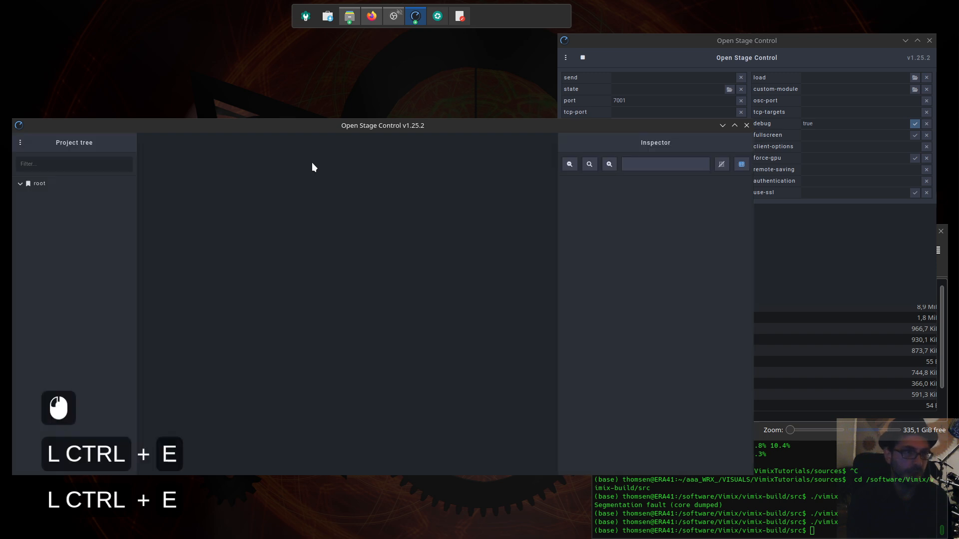
key("ctrl+e")
key("ctrl+e")
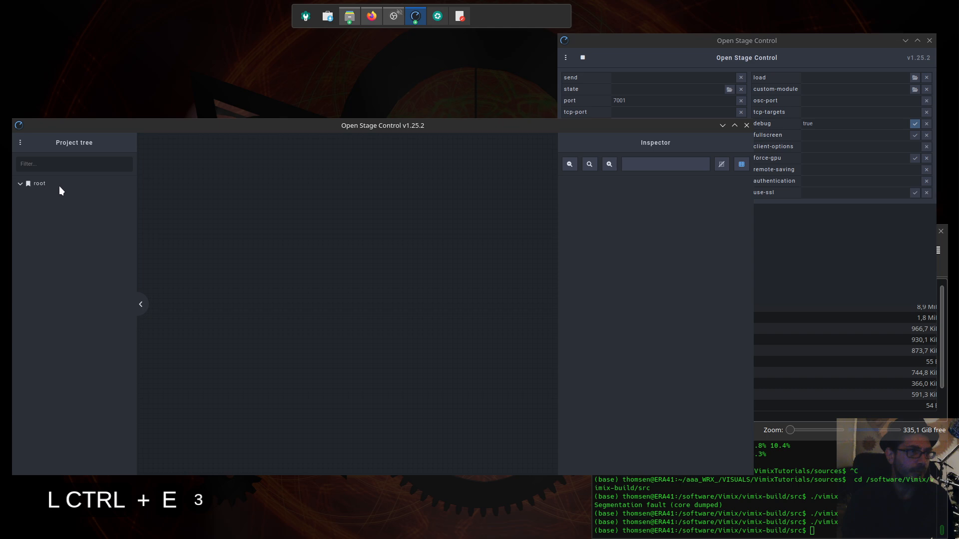
Select the root widget, examine the widget categories and basic widget types that can be added to the canvas, and dismiss the choices.
left_click_drag(207, 129, 228, 131)
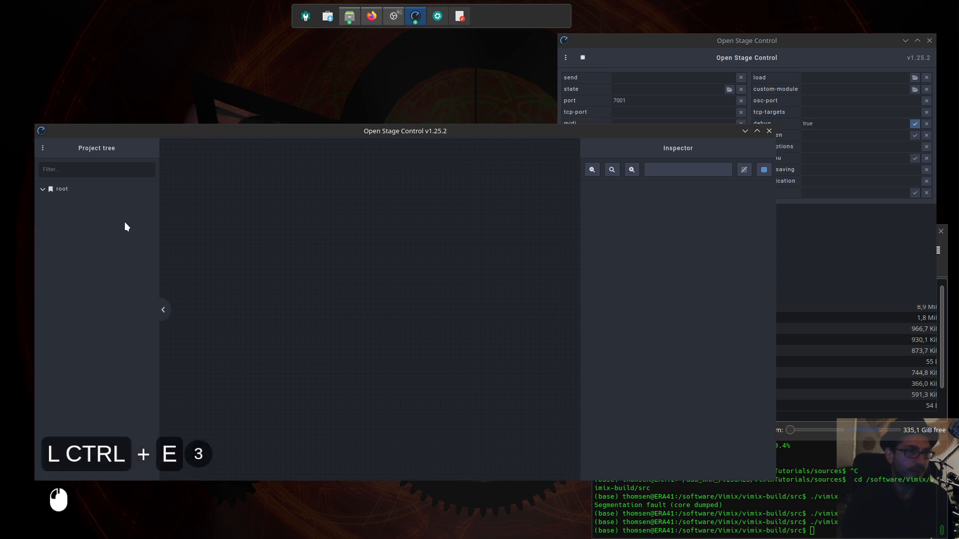
left_click(61, 192)
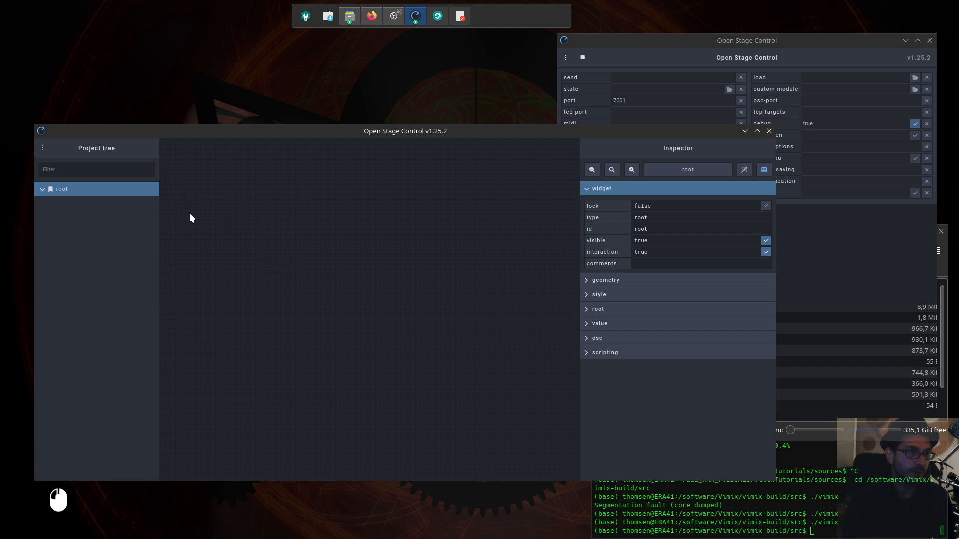
right_click(303, 231)
mouse_move(334, 244)
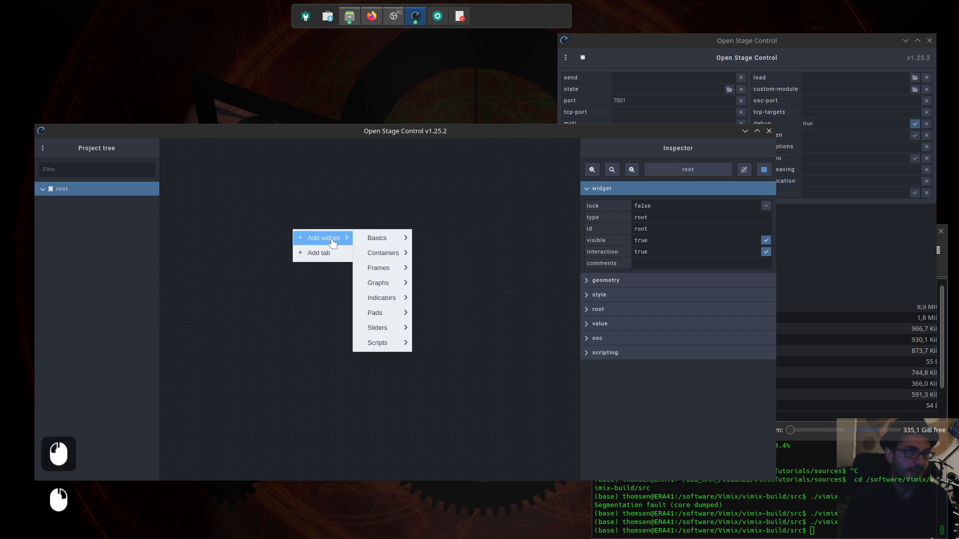
mouse_move(403, 240)
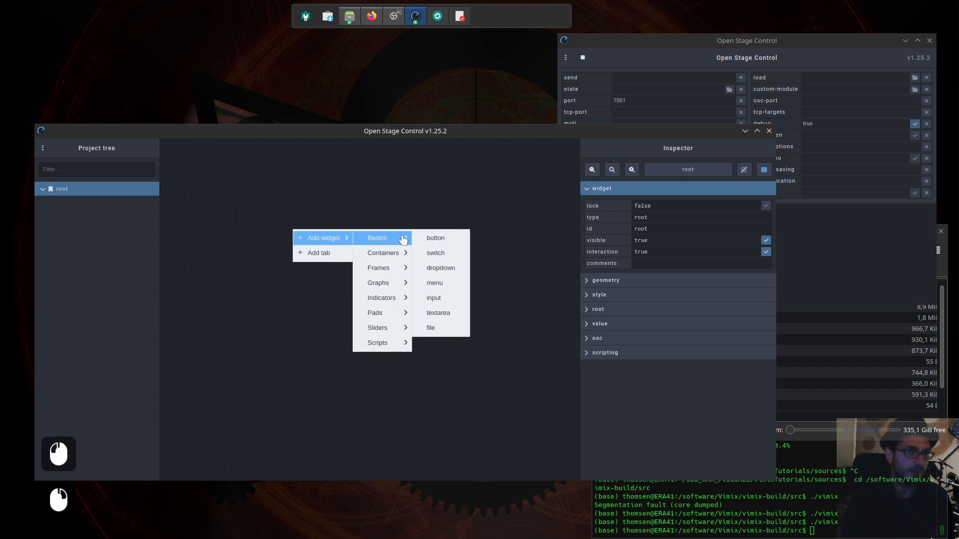
left_click(250, 188)
Add a tab to the root widget from the project tree.
right_click(82, 206)
left_click(66, 195)
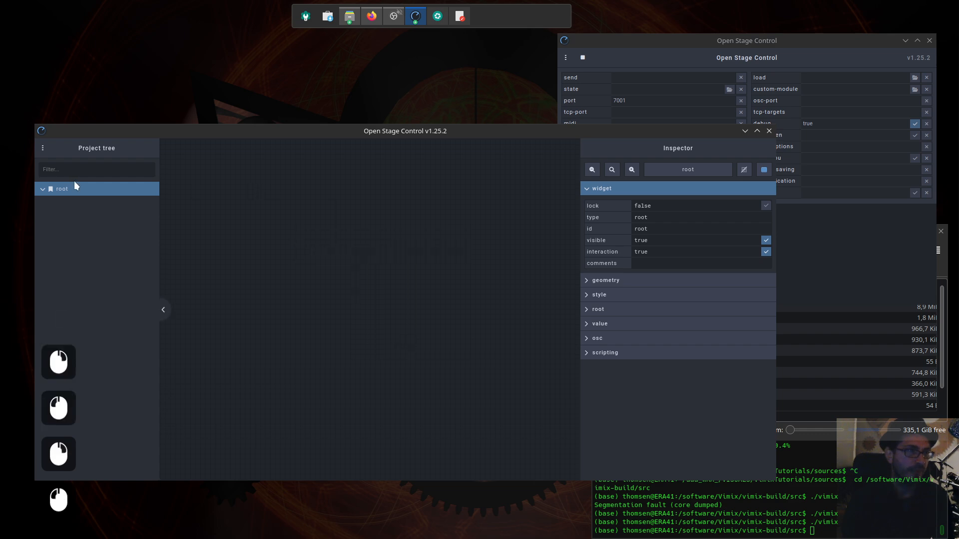
right_click(67, 193)
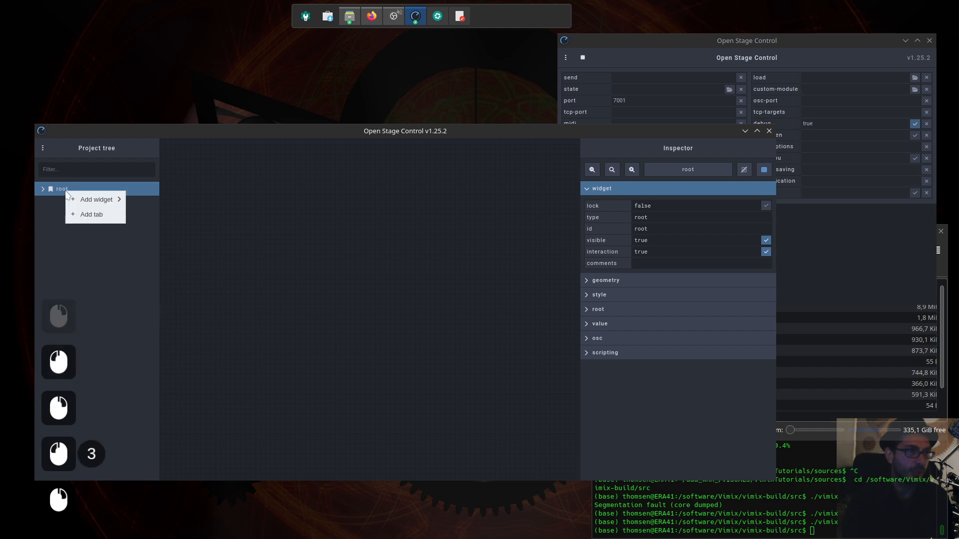
left_click(89, 215)
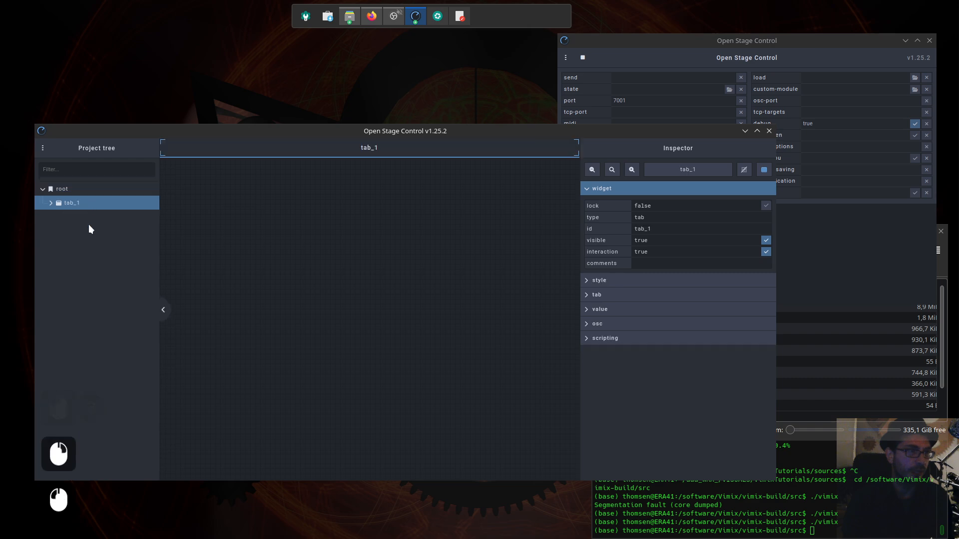
Collapse and re-expand the root branch in the project tree, and expand and select tab_1.
left_click(43, 189)
left_click(42, 189)
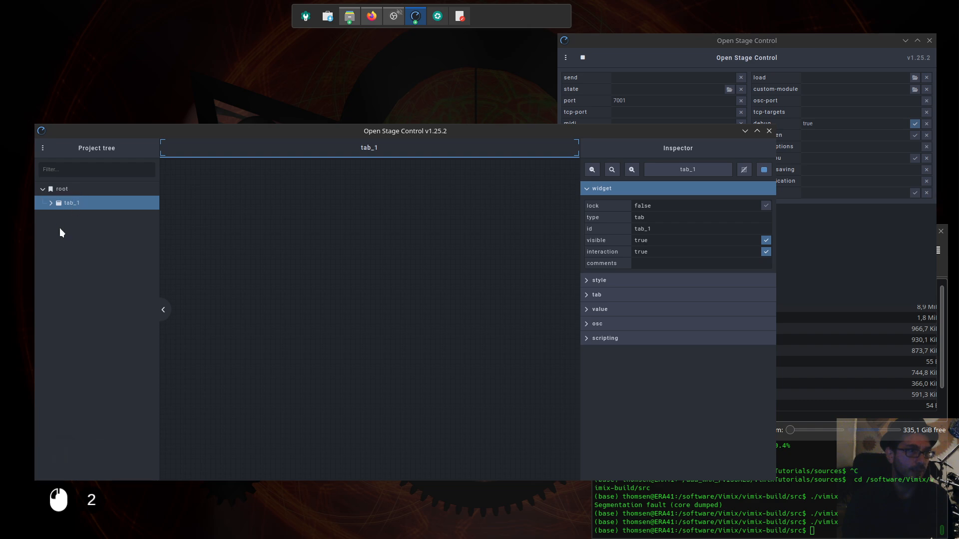
triple_click(68, 202)
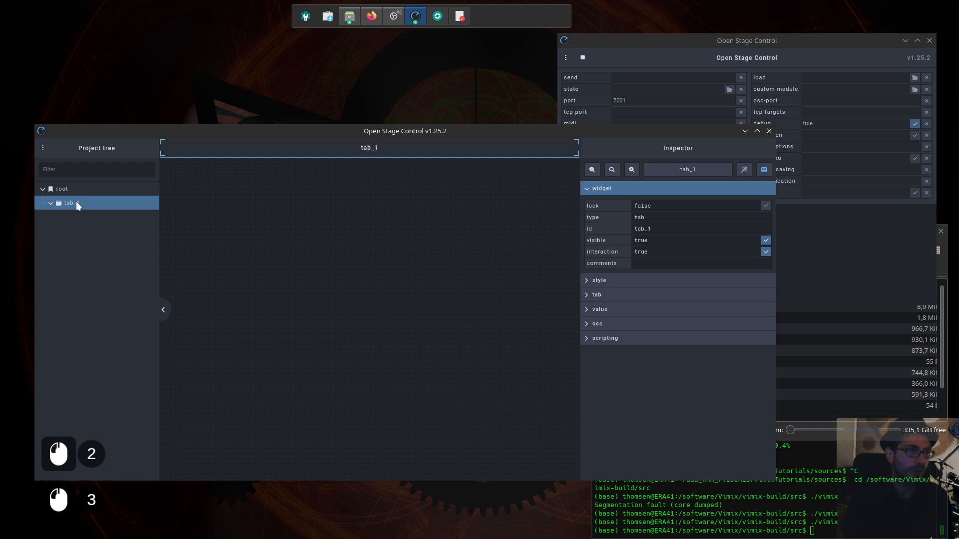
left_click(76, 202)
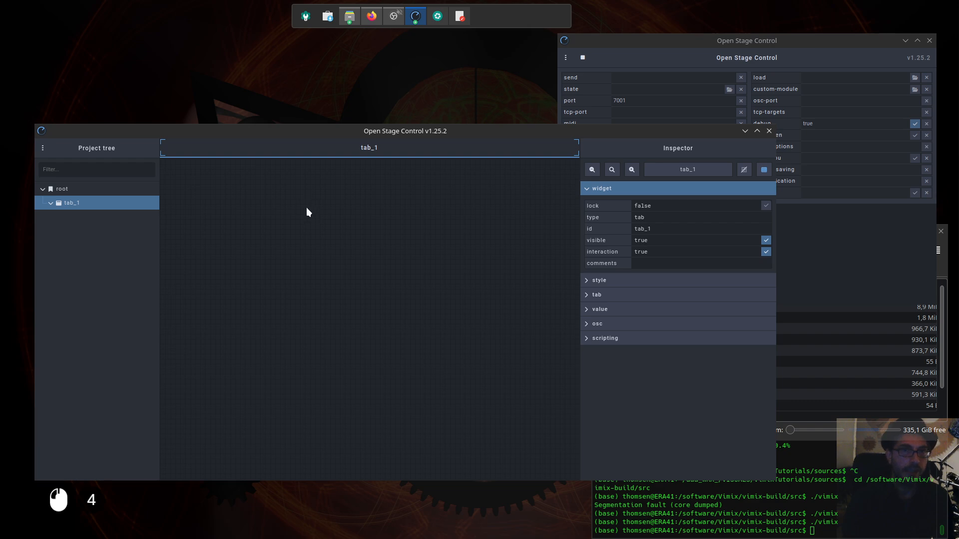
left_click_drag(334, 129, 339, 147)
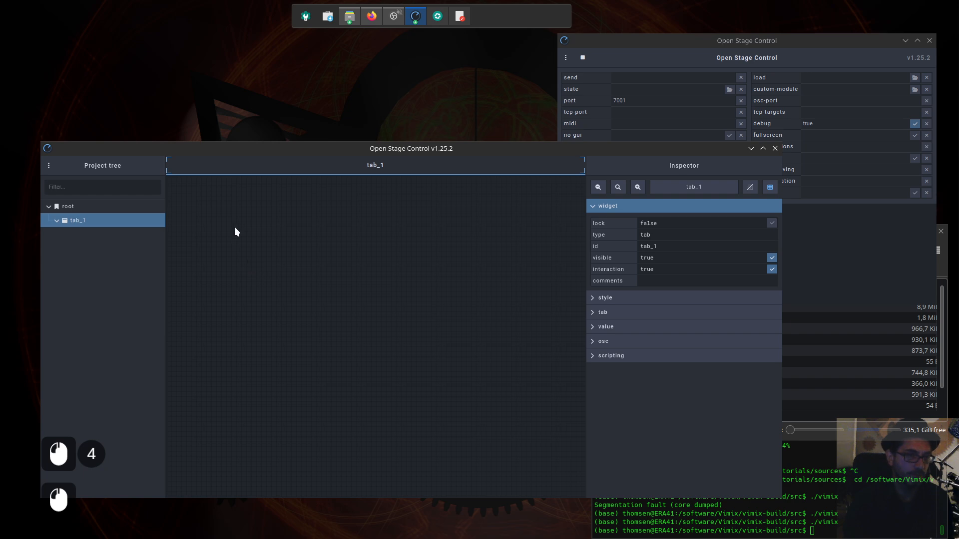
left_click(93, 220)
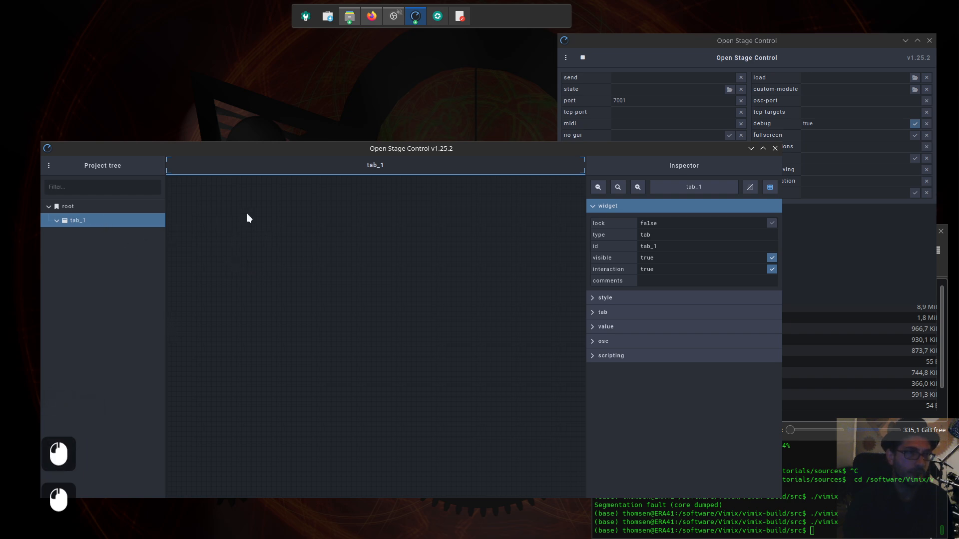
double_click(373, 171)
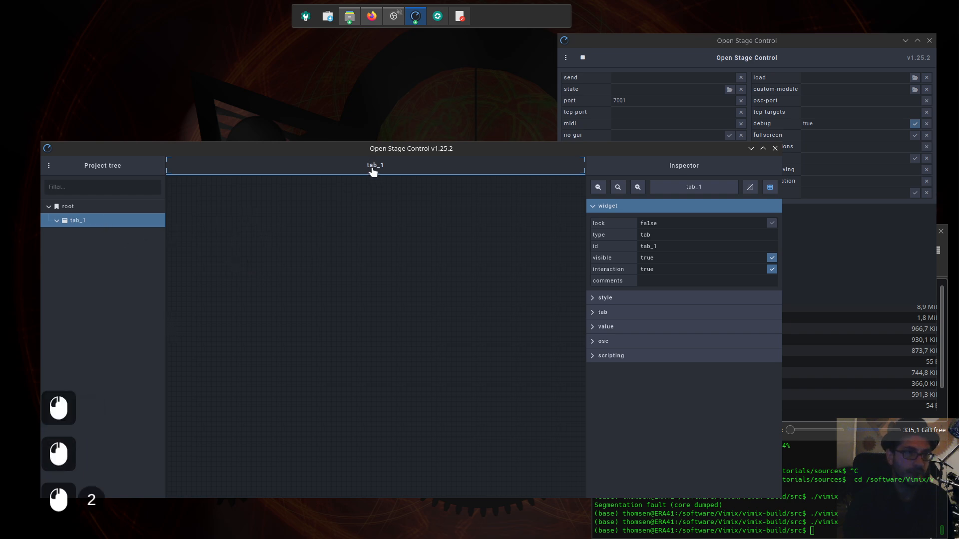
Add a second tab to the root widget and switch back and forth between the two tabs, ending on tab_1.
right_click(68, 208)
left_click(95, 221)
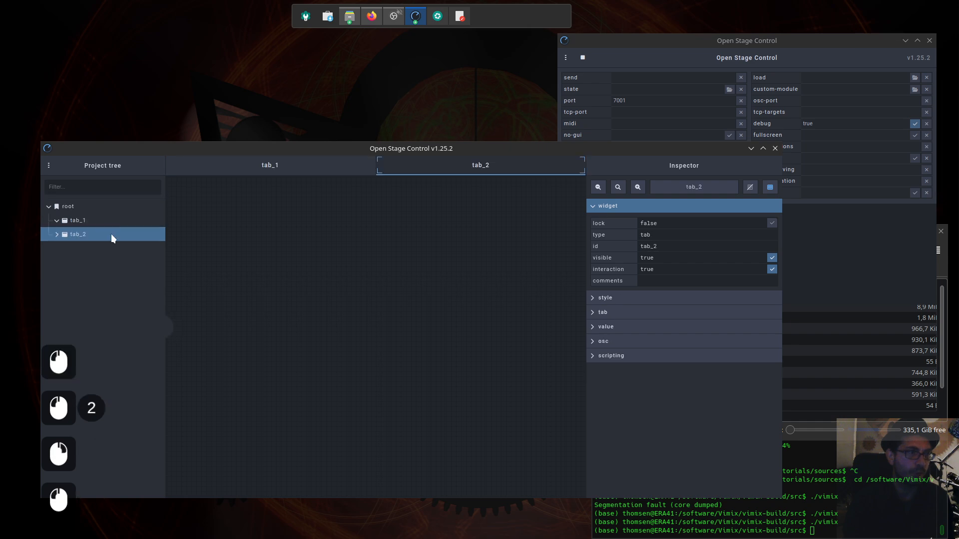
left_click(318, 165)
left_click(479, 167)
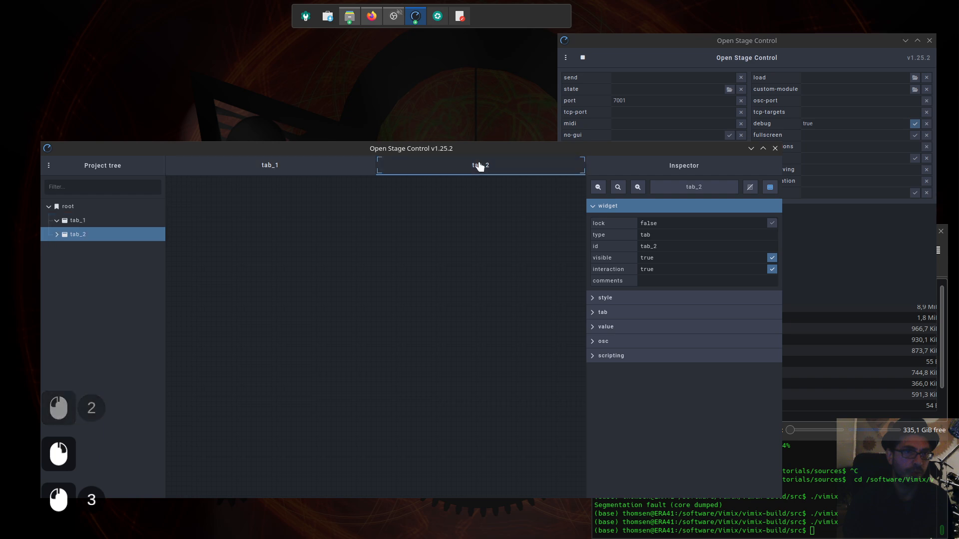
left_click(309, 171)
left_click(442, 168)
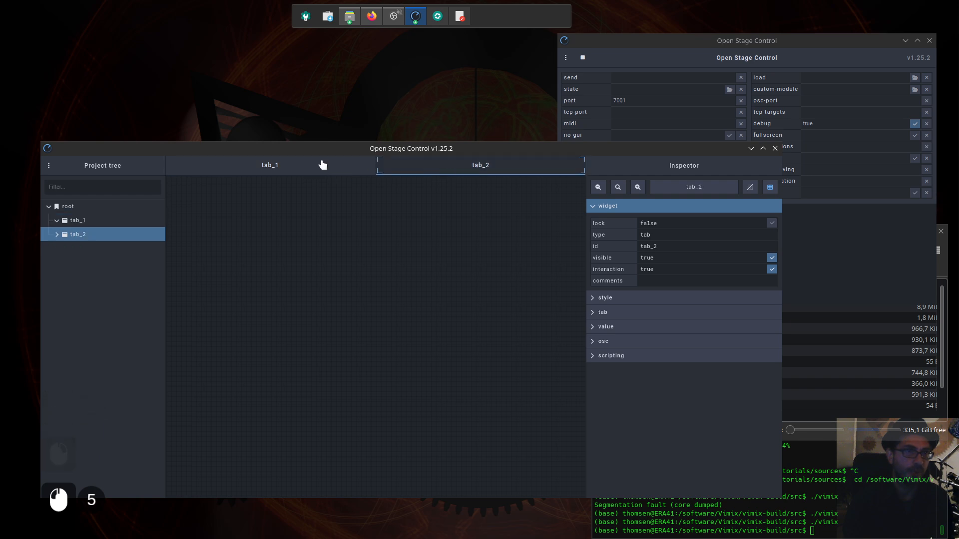
left_click(327, 168)
left_click(472, 169)
left_click(297, 172)
Add a basic button widget to the canvas of tab_1.
right_click(253, 239)
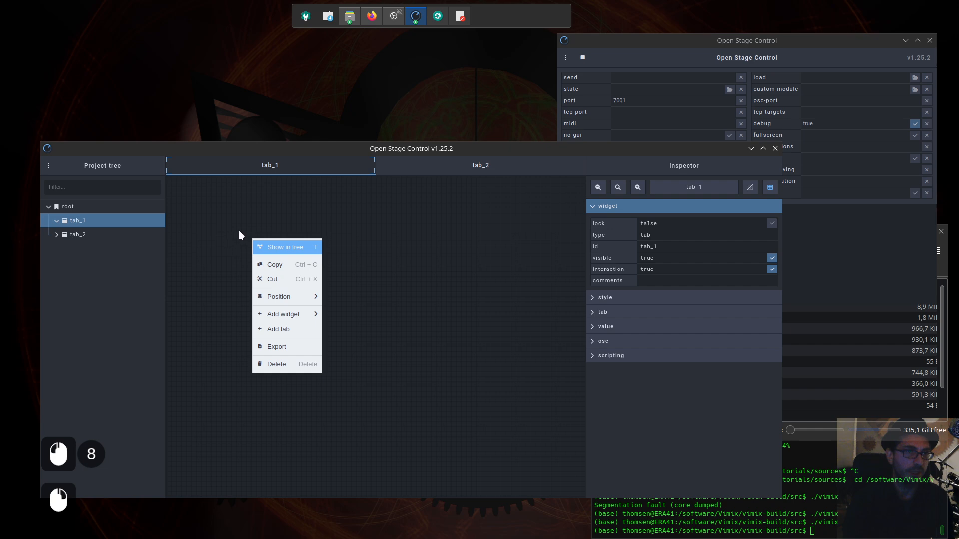
left_click(87, 220)
right_click(278, 231)
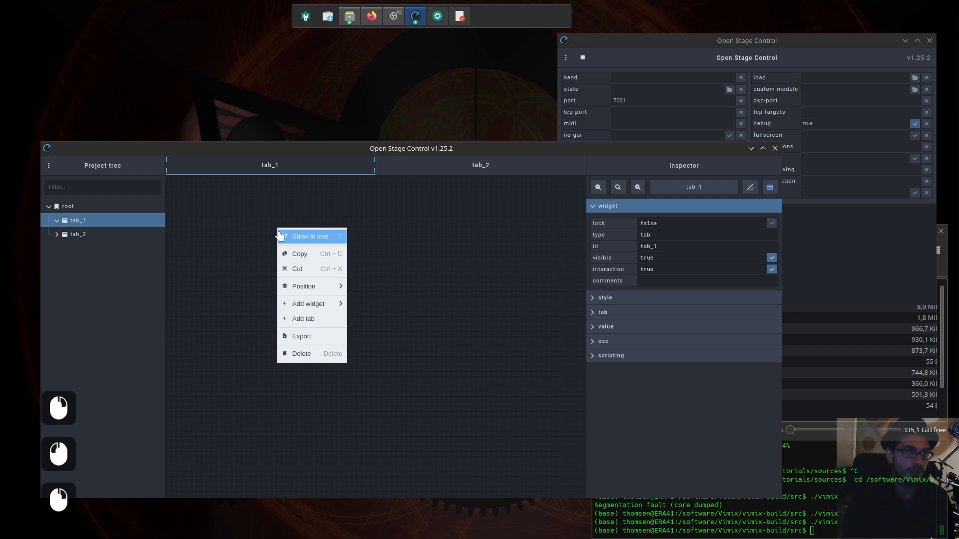
mouse_move(320, 307)
mouse_move(372, 304)
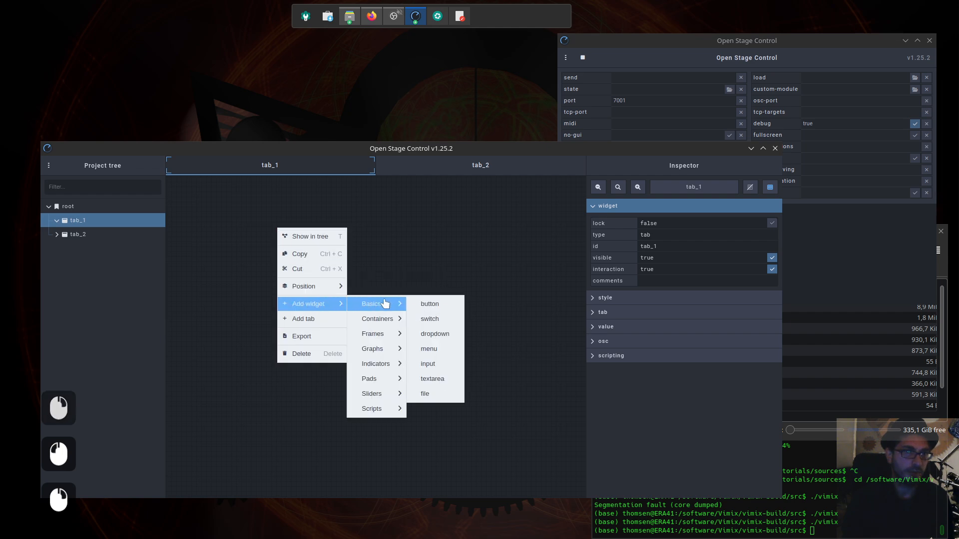
left_click(430, 304)
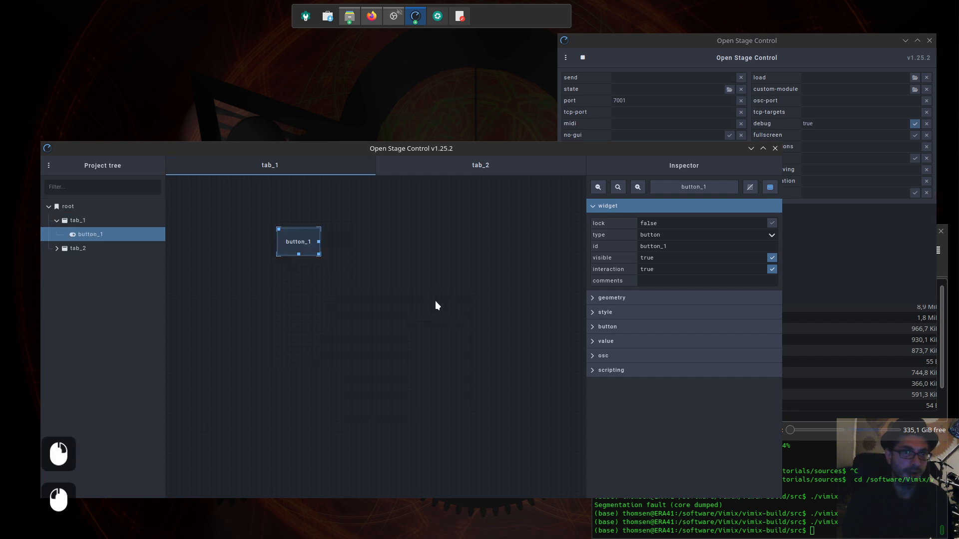
Bring up the Spectacle window with the KORG controller photo and arrange it above the session editor for reference.
double_click(495, 149)
left_click(438, 16)
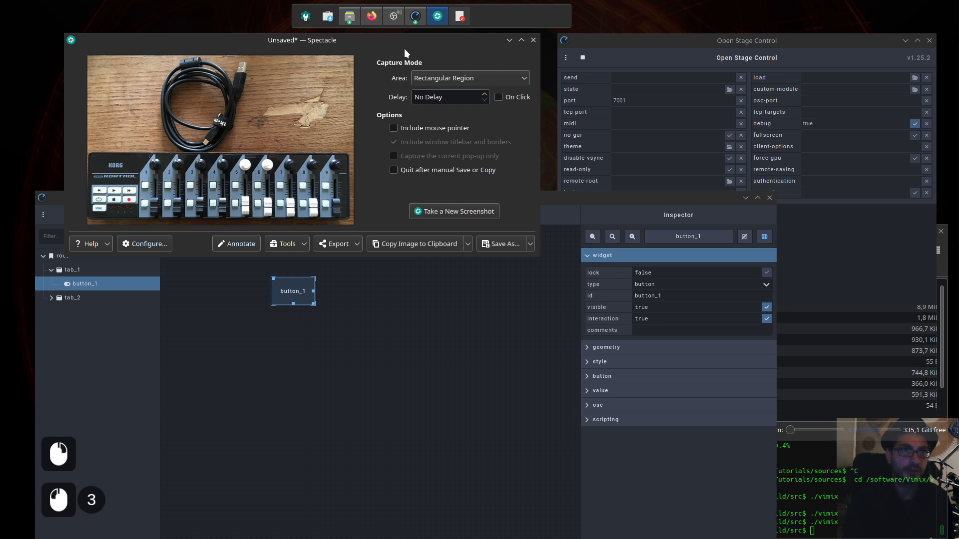
left_click_drag(404, 49, 397, 43)
left_click_drag(532, 245, 544, 223)
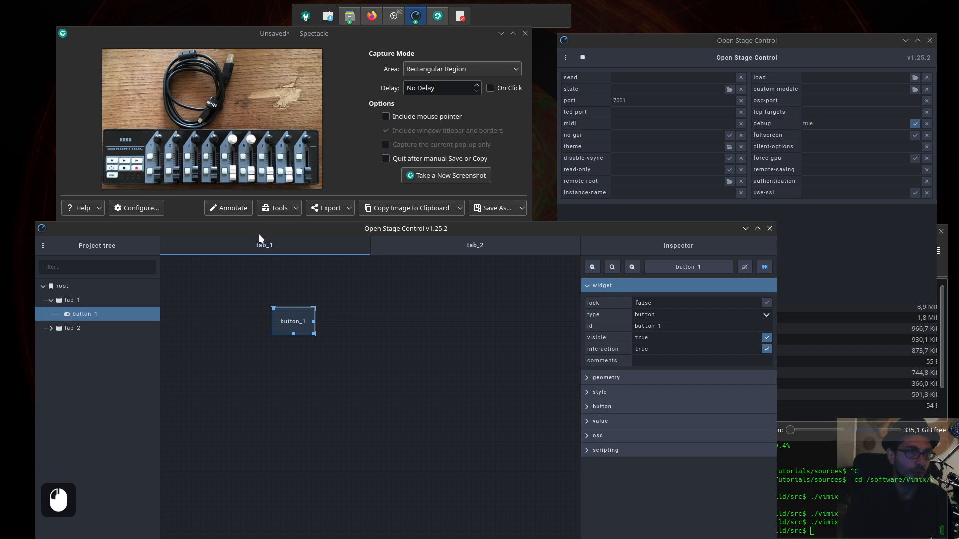
Toggle button_1 on and move it to the lower-left area of the tab_1 canvas.
left_click(283, 322)
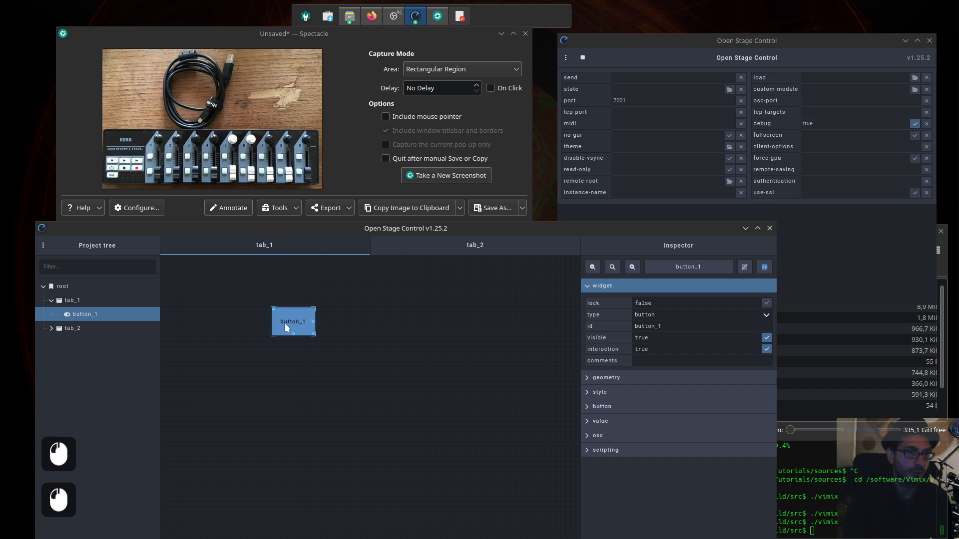
left_click_drag(272, 308, 201, 402)
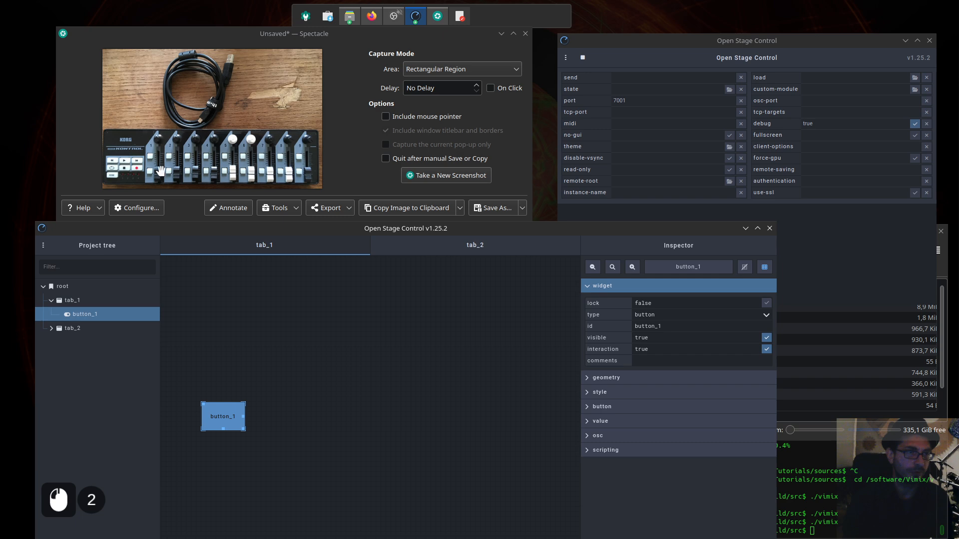
right_click(228, 317)
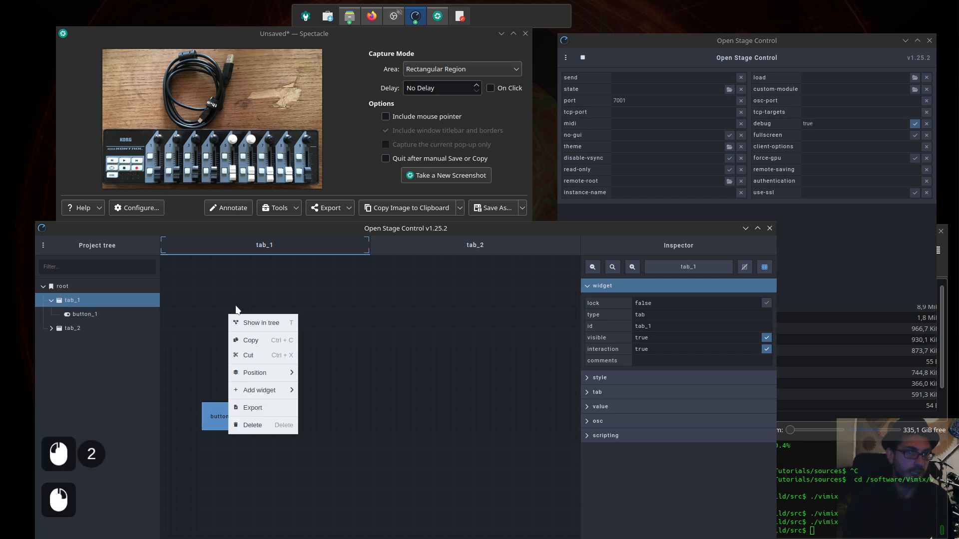
mouse_move(278, 395)
mouse_move(344, 437)
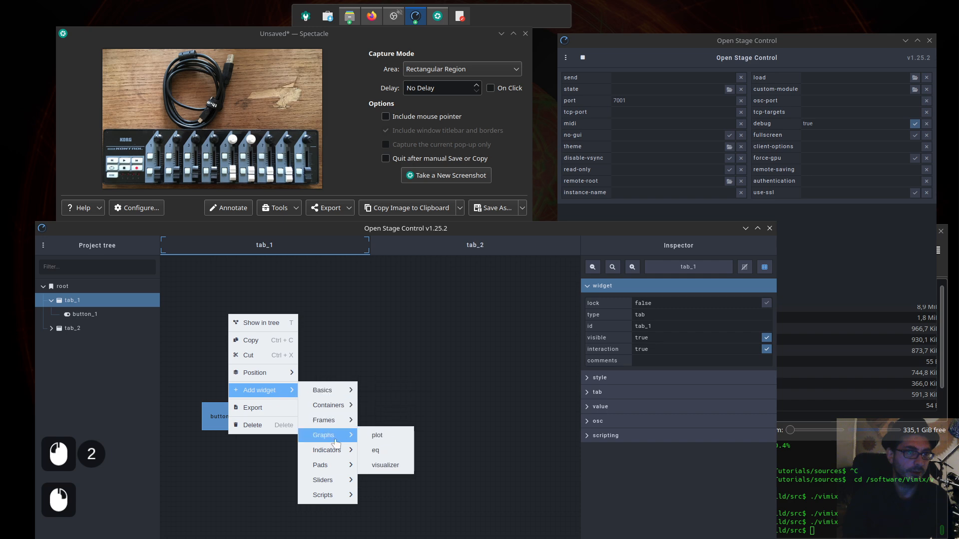
mouse_move(344, 405)
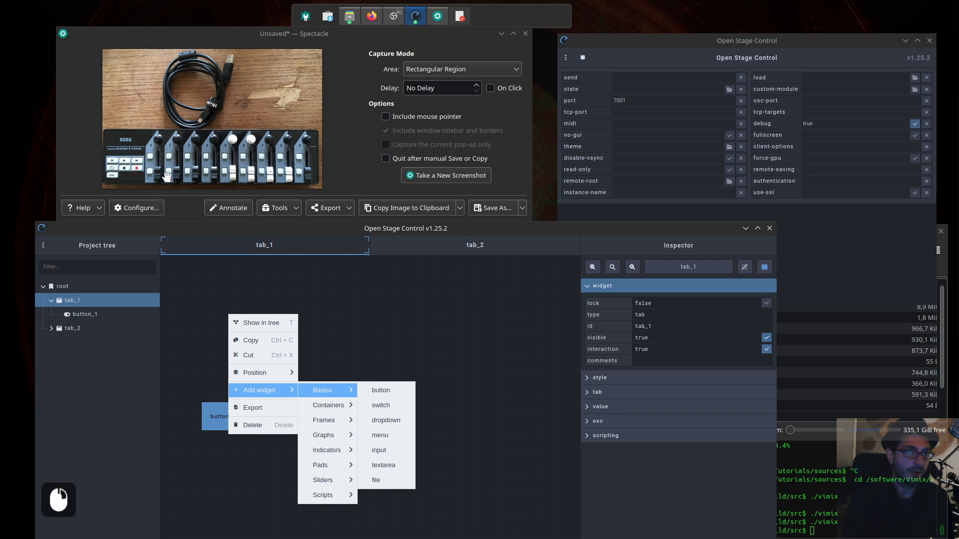
left_click(368, 309)
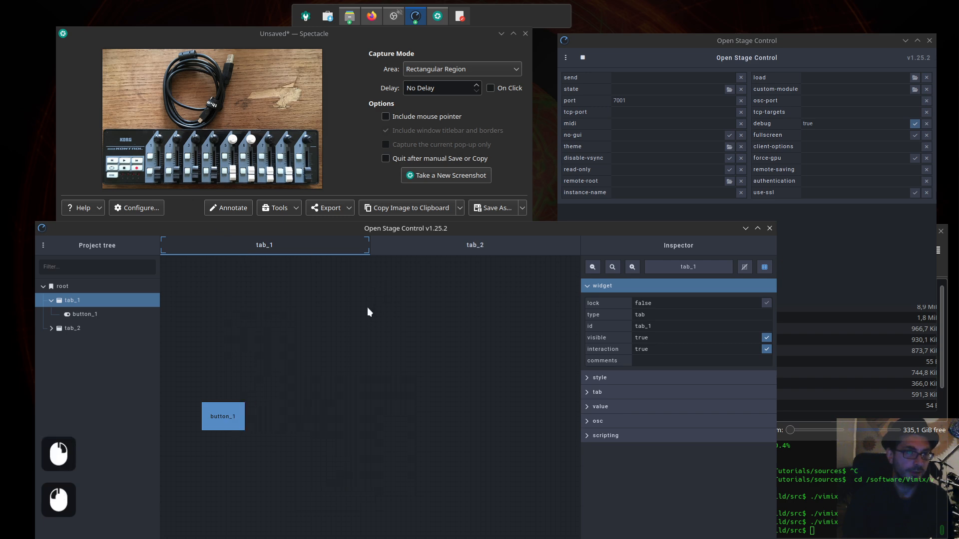
Nudge button_1 slightly down and to the right on the tab_1 canvas.
left_click(217, 415)
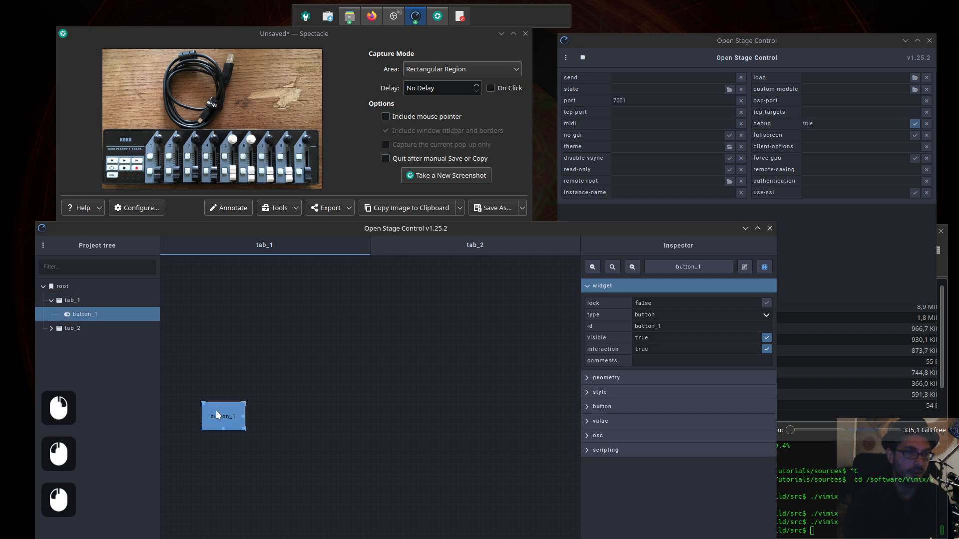
mouse_move(203, 402)
left_mouse_down()
mouse_move(212, 423)
mouse_move(213, 404)
left_mouse_up()
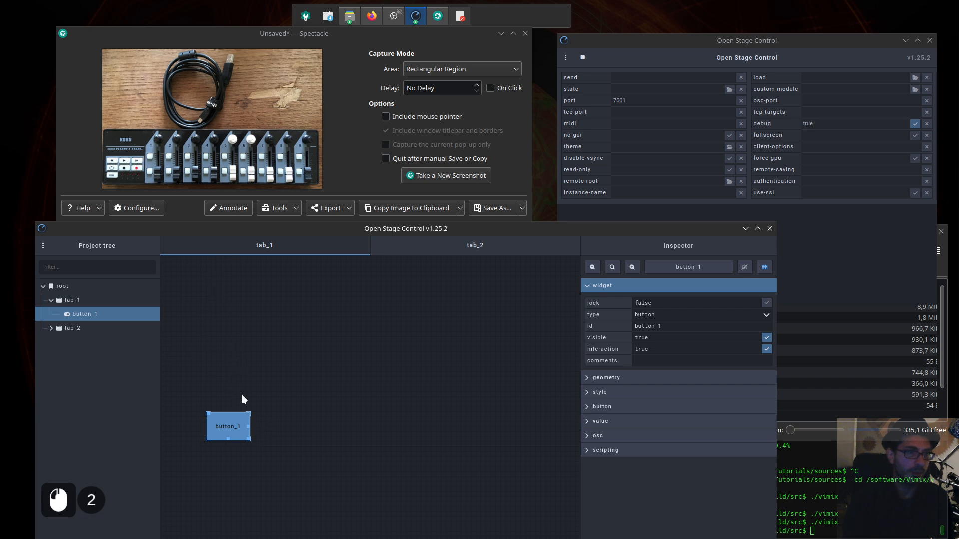
left_click(229, 398)
Add a fader widget to tab_1 and place it directly above button_1.
right_click(221, 378)
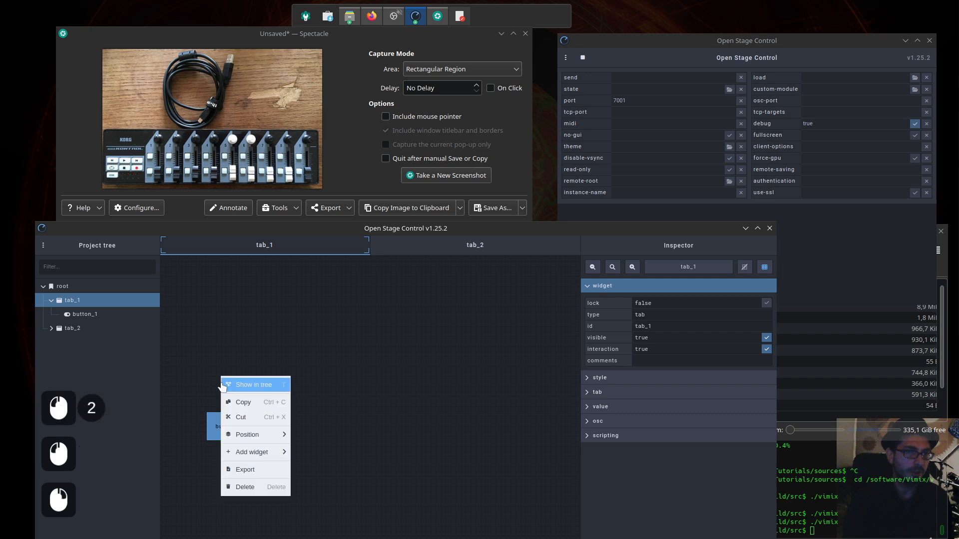
mouse_move(264, 452)
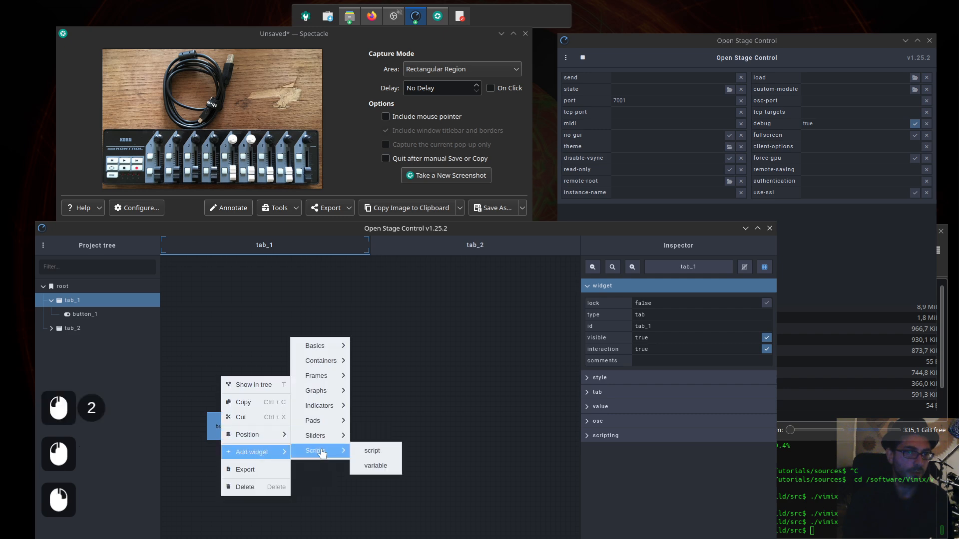
mouse_move(330, 345)
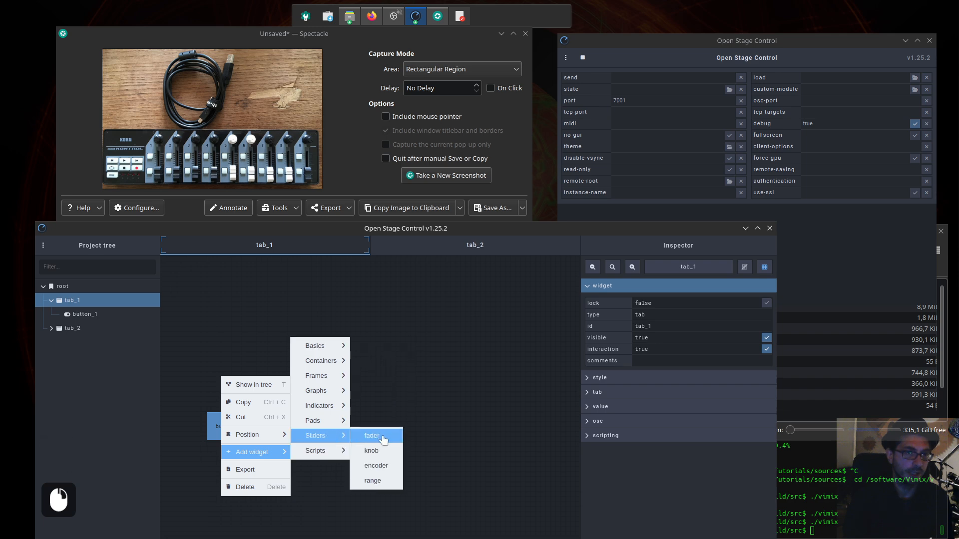
left_click(383, 439)
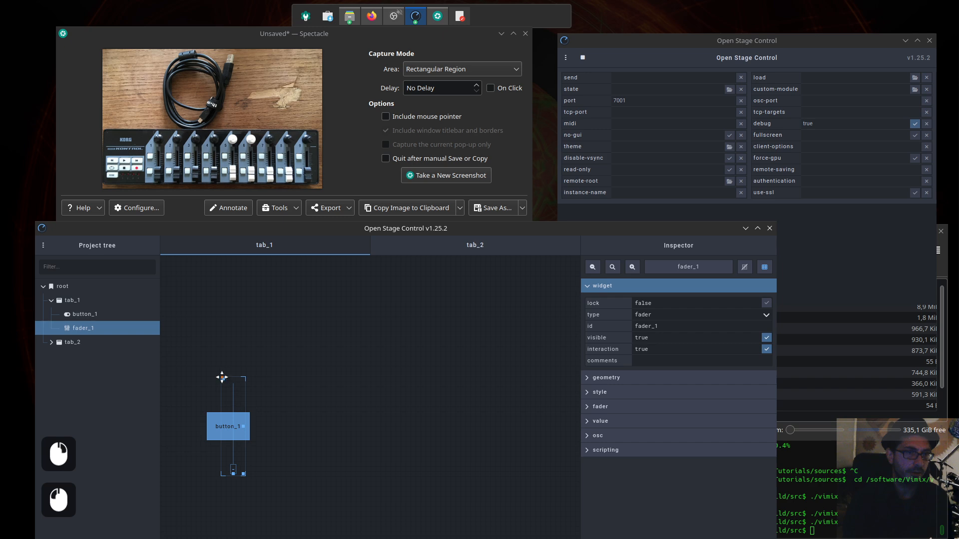
left_click_drag(222, 377, 219, 309)
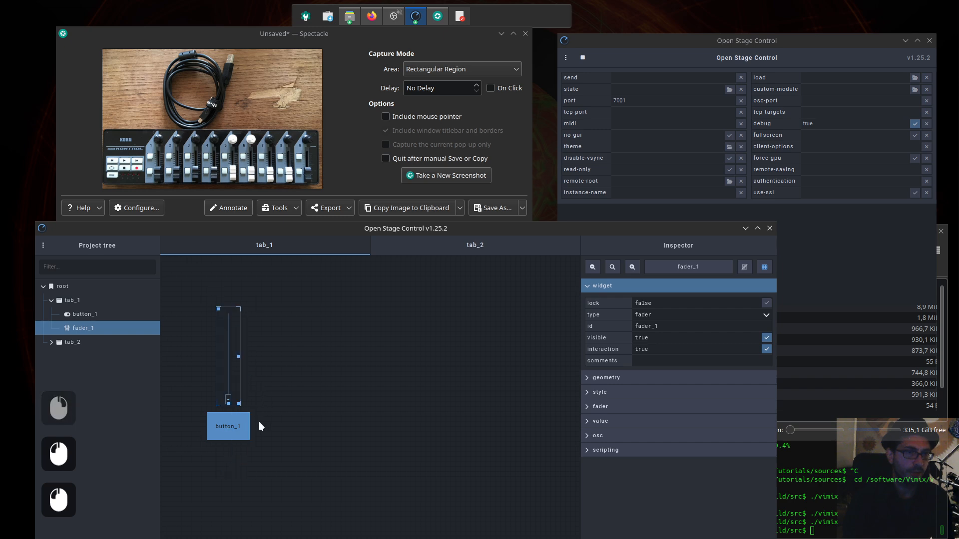
Move button_1 further down the canvas and lower the fader so it sits just above the button.
left_click(238, 352)
left_click(232, 434)
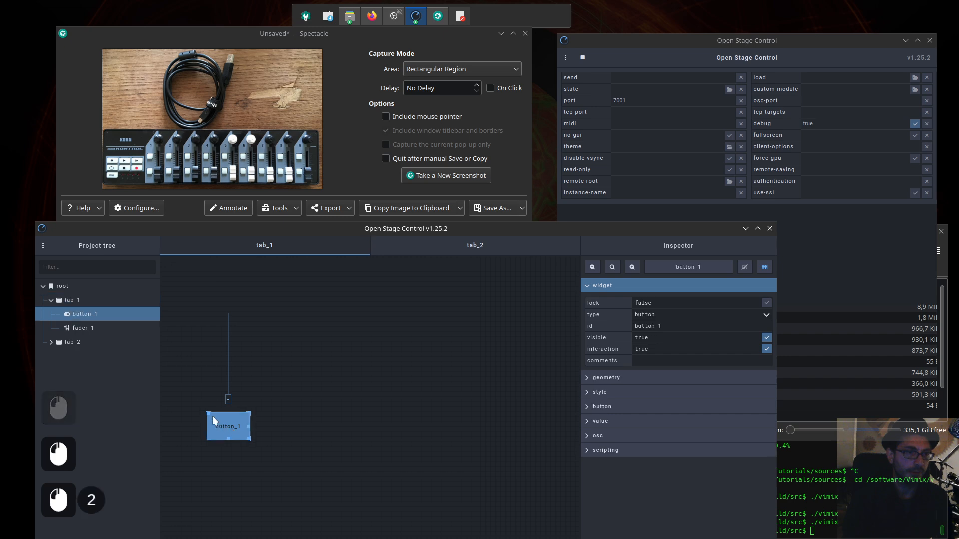
left_click_drag(212, 416, 206, 455)
left_click(228, 377)
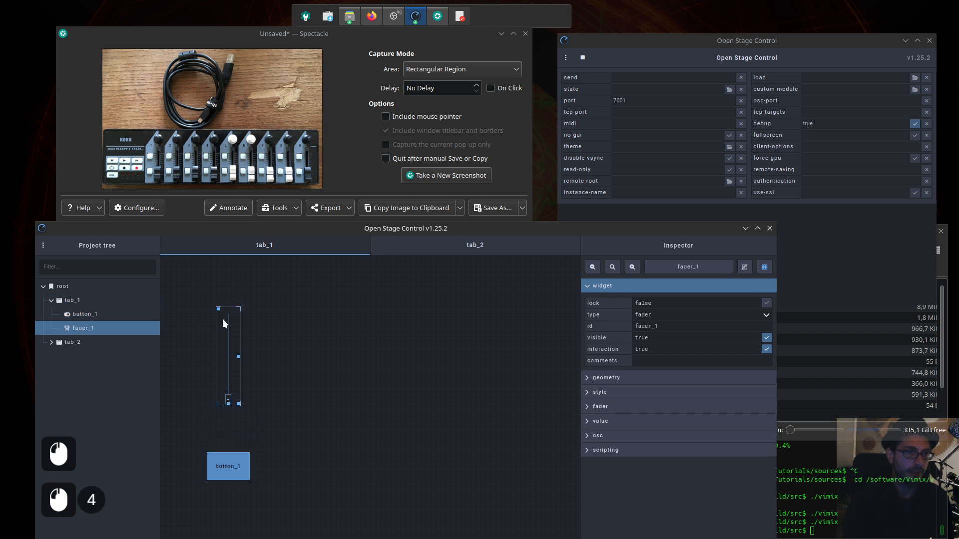
left_click_drag(215, 306, 214, 348)
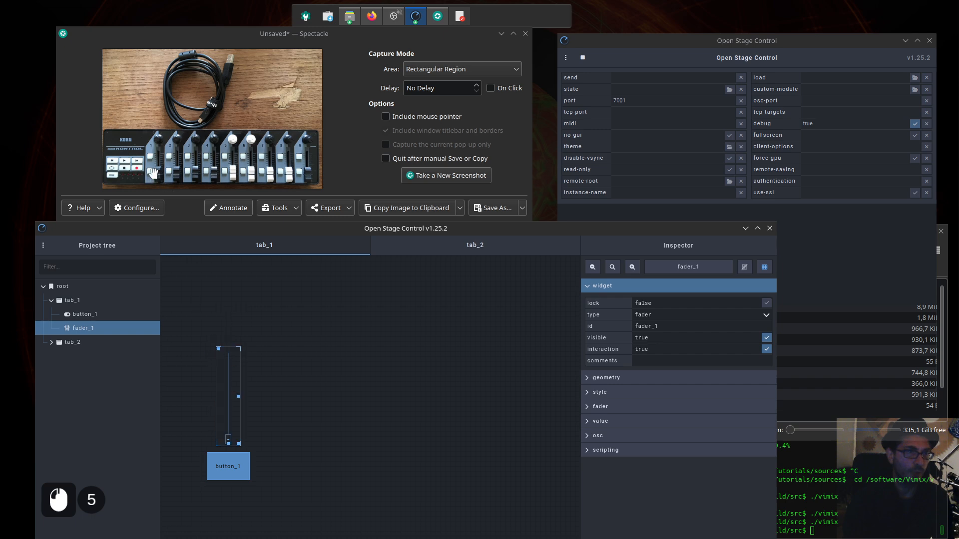
Add a knob widget to tab_1, shrink it and centre it above the fader.
right_click(221, 338)
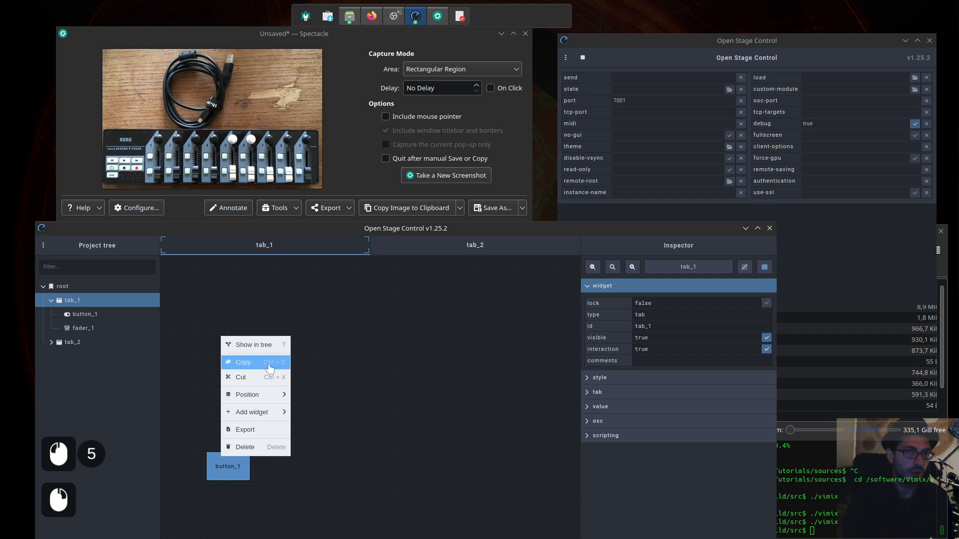
mouse_move(274, 423)
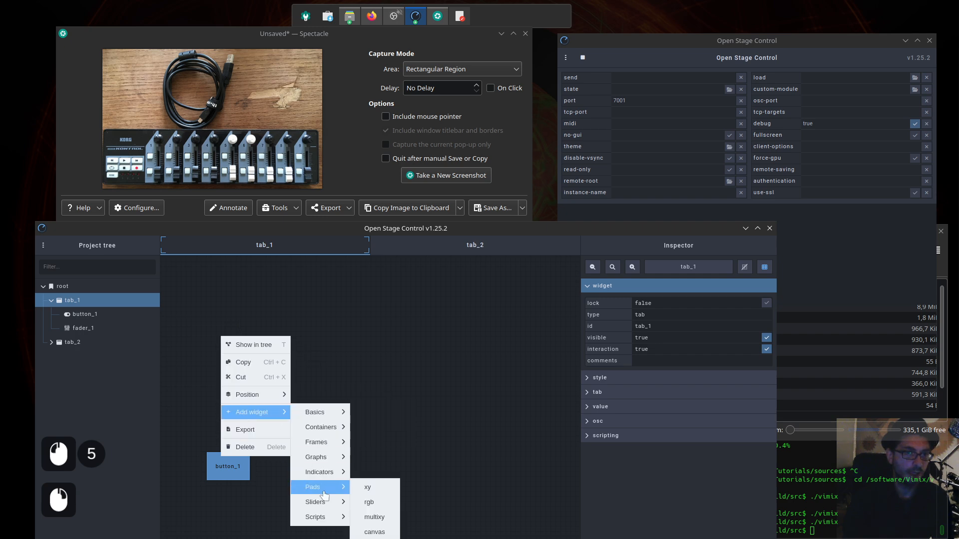
mouse_move(323, 502)
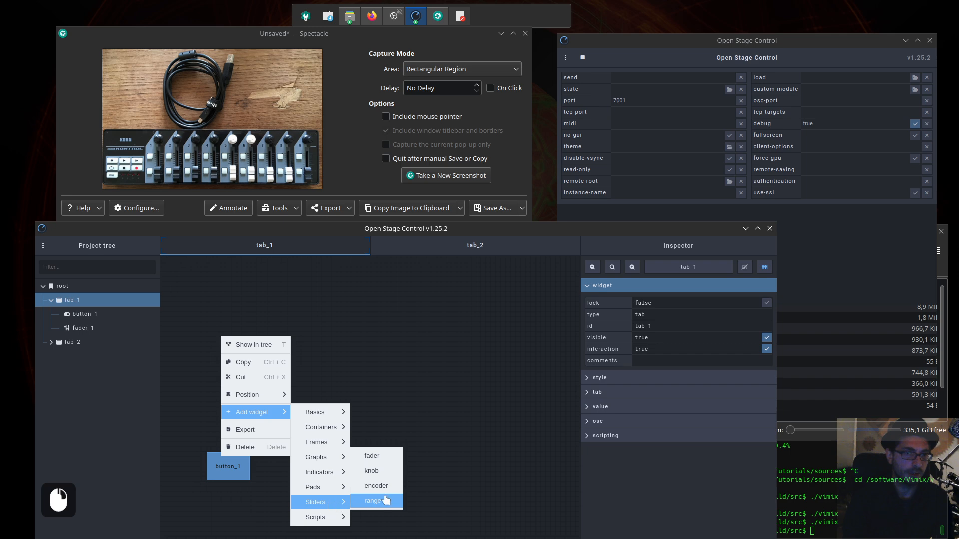
left_click(388, 469)
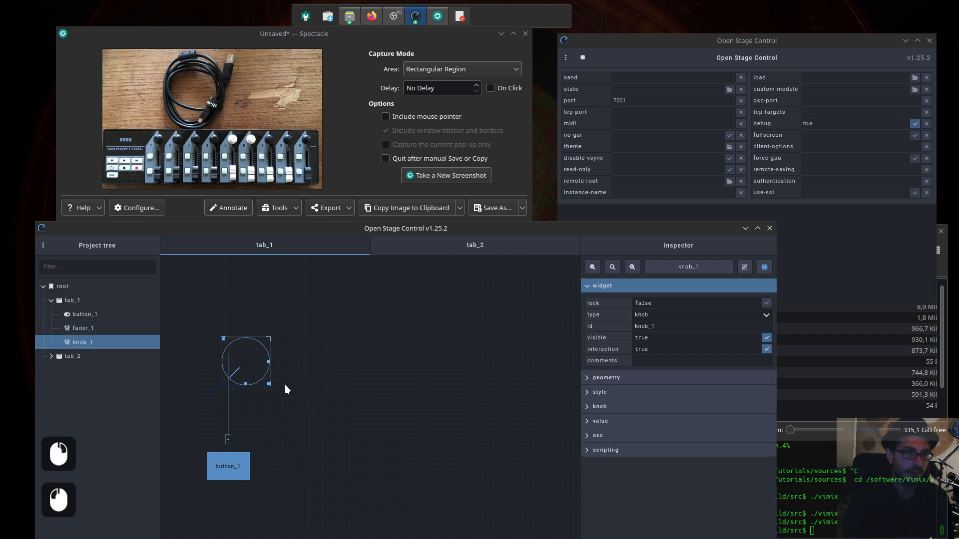
left_click_drag(270, 385, 211, 311)
left_click(298, 402)
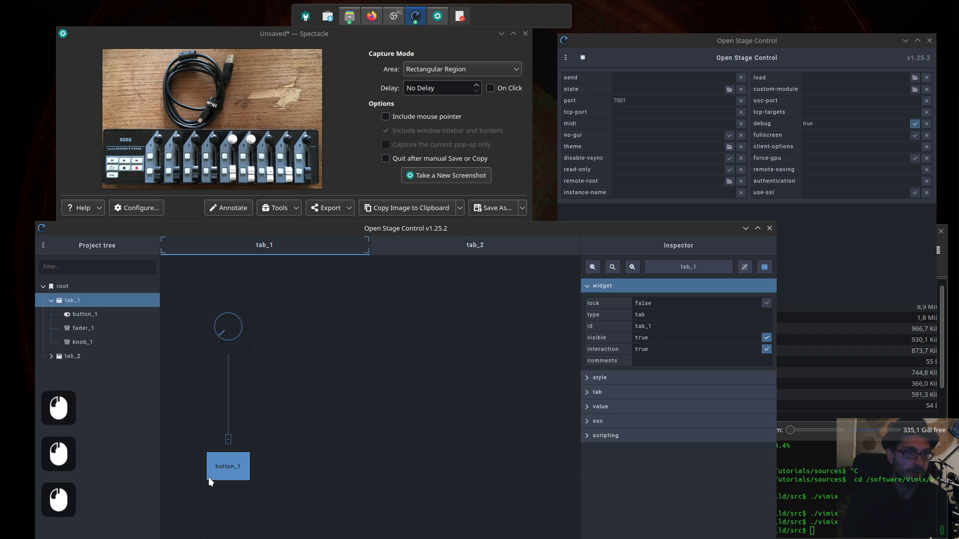
Move button_1 beside the upper part of the fader and shrink it to a small button left of the track.
left_click(232, 464)
left_click_drag(206, 454, 177, 368)
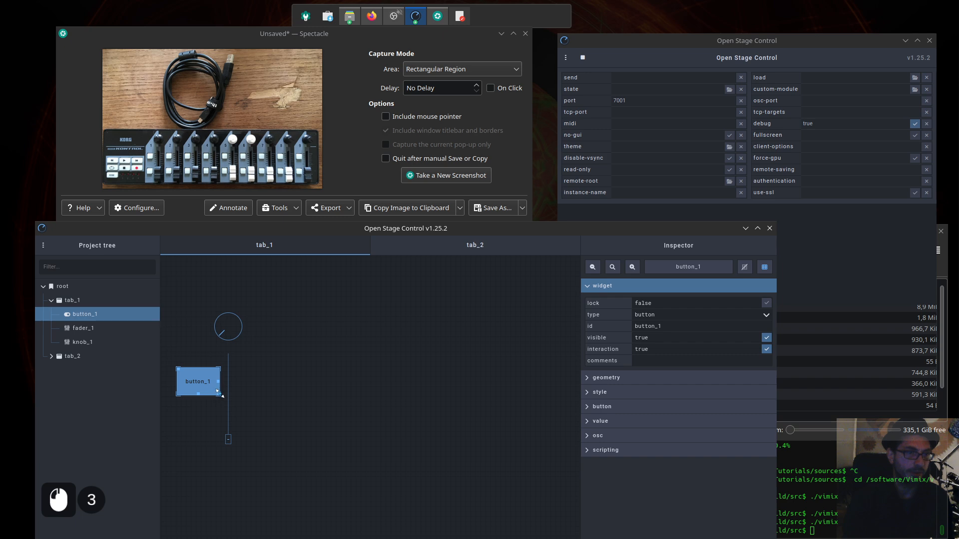
left_click_drag(218, 393, 201, 376)
left_click(210, 407)
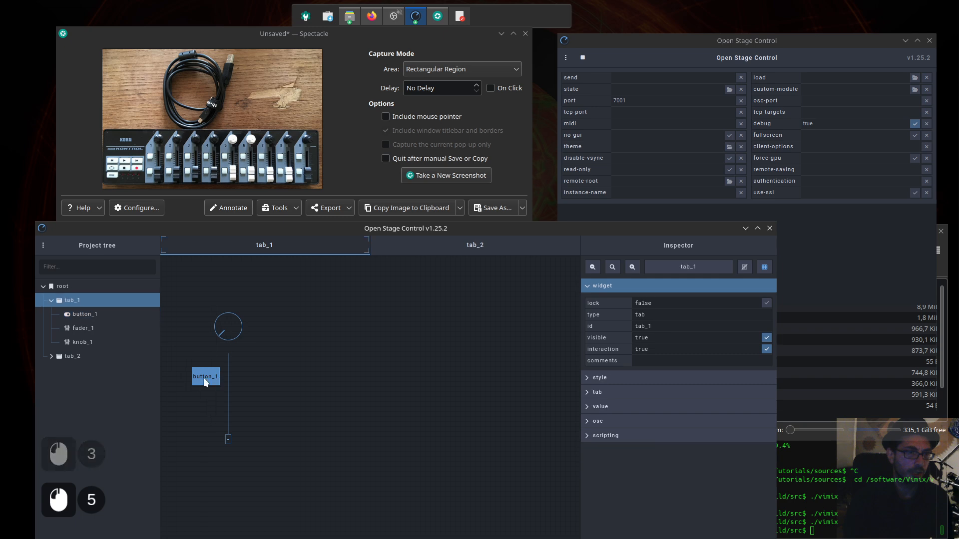
Copy button_1 and paste it with an incremented ID below the original, beside the fader's lower end.
left_click(205, 381)
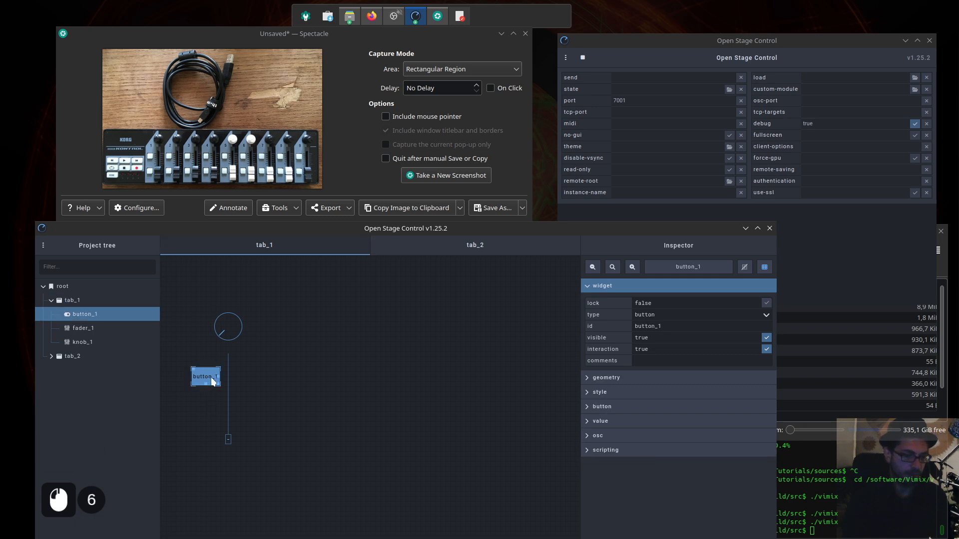
right_click(209, 380)
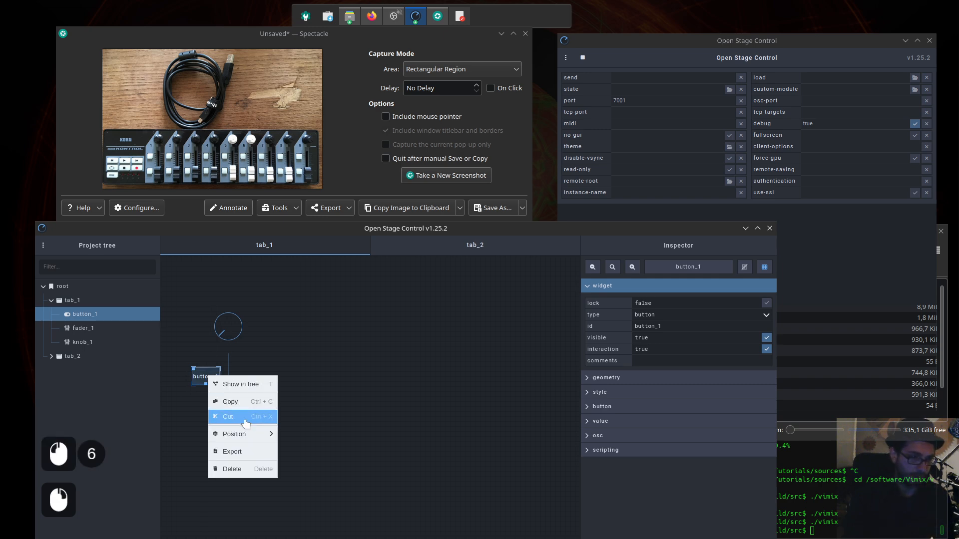
mouse_move(253, 440)
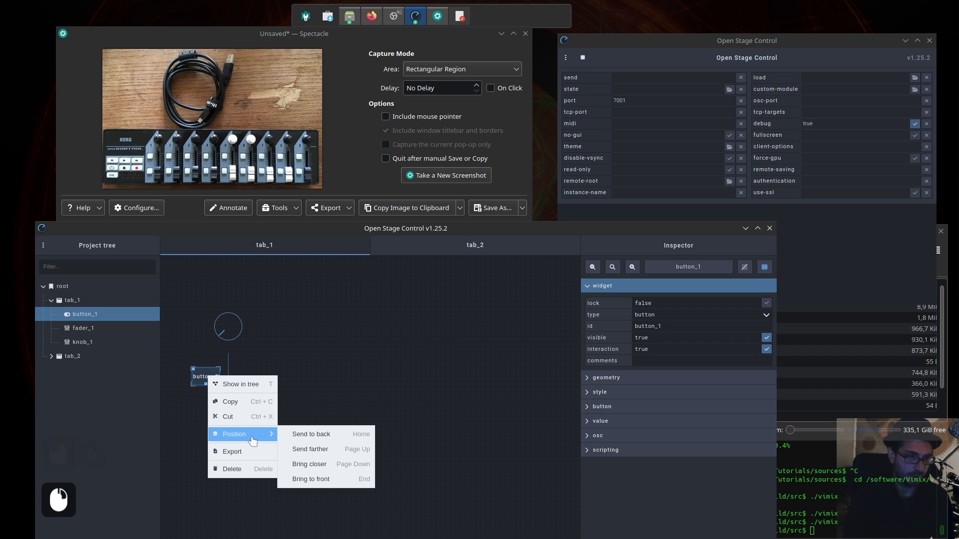
left_click(253, 406)
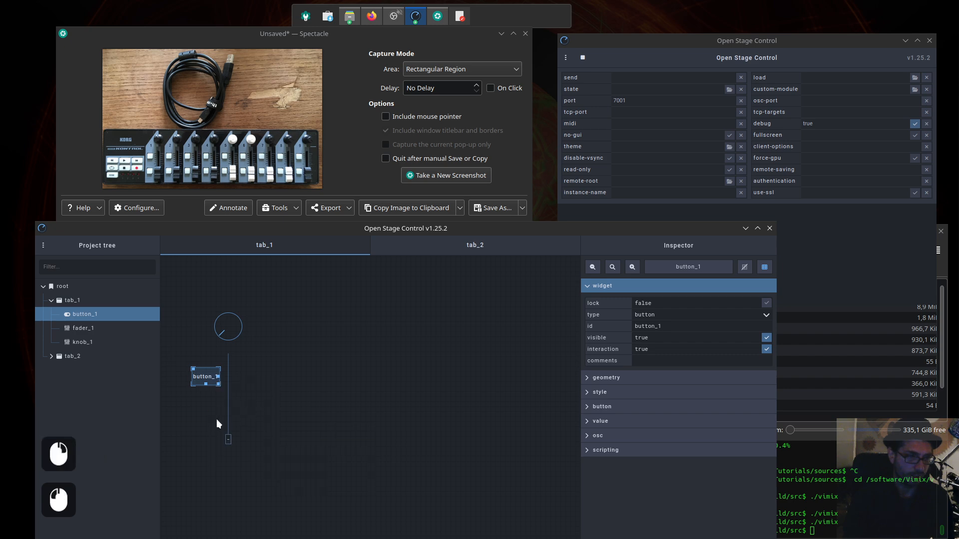
right_click(195, 423)
mouse_move(248, 472)
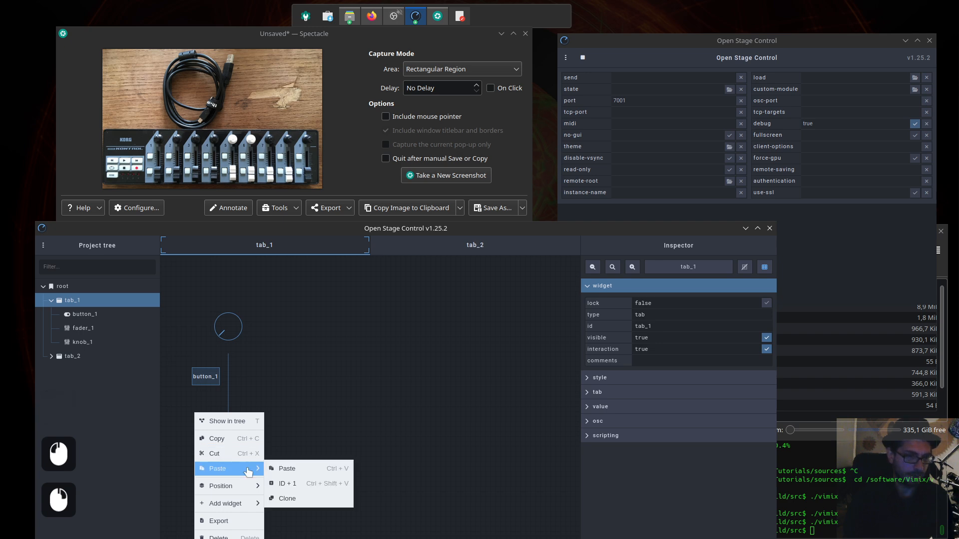
left_click(308, 482)
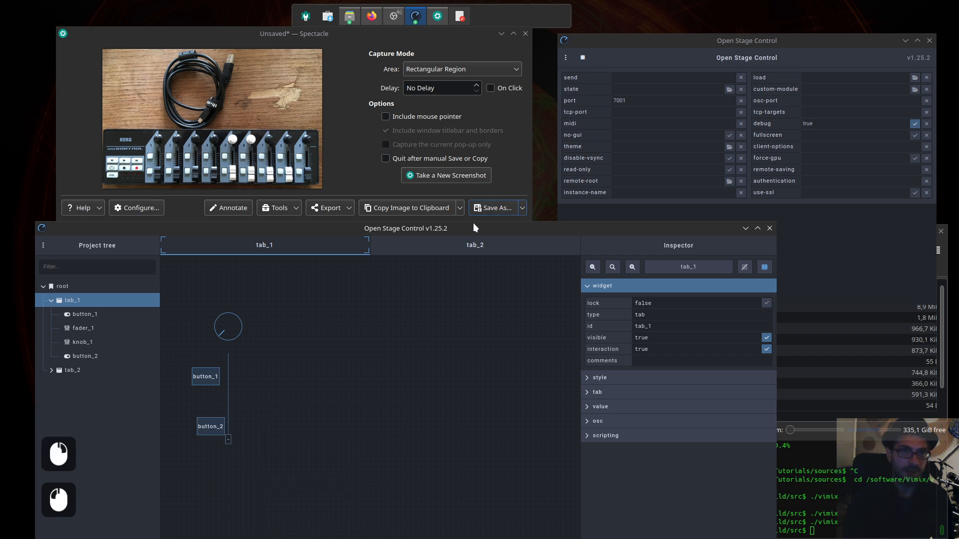
Move button_2 slightly up and left so it lines up vertically beneath button_1 beside the fader.
left_click_drag(468, 228, 489, 203)
left_click(241, 403)
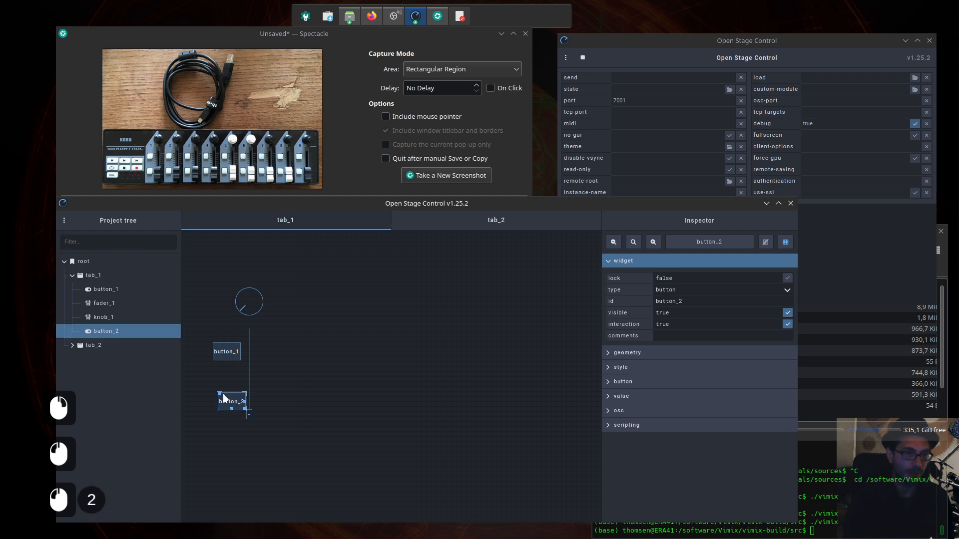
left_click_drag(218, 394, 213, 384)
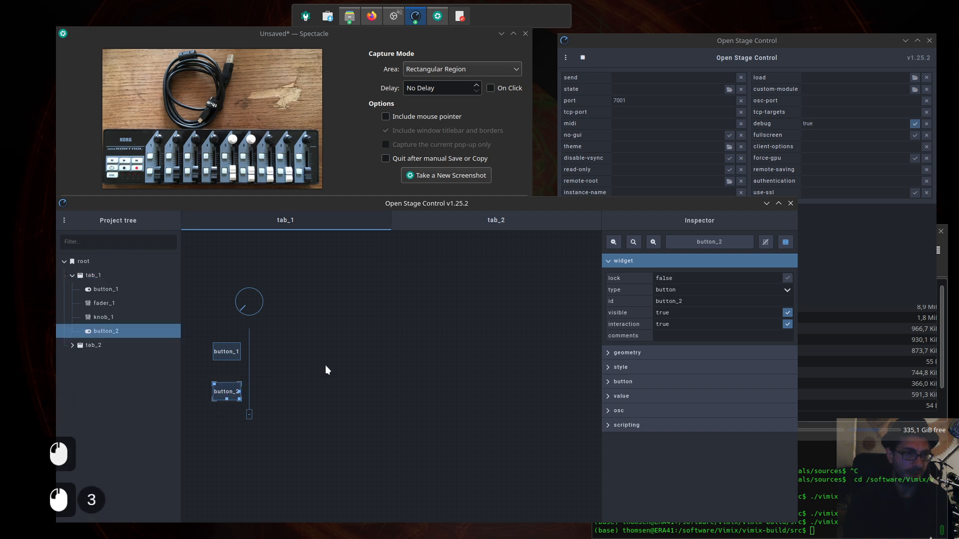
left_click(294, 352)
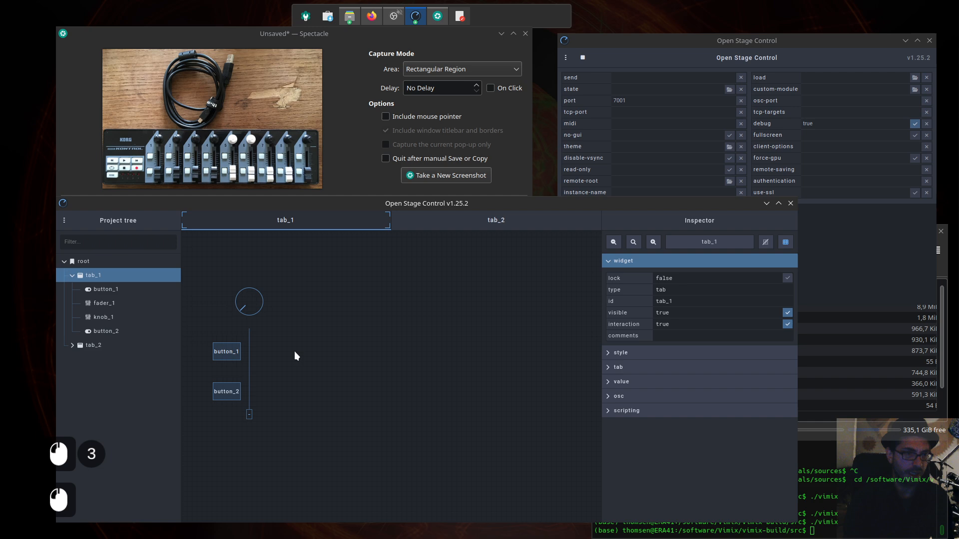
Move button_1 down so it sits closer above button_2.
left_click(228, 352)
left_click(214, 344)
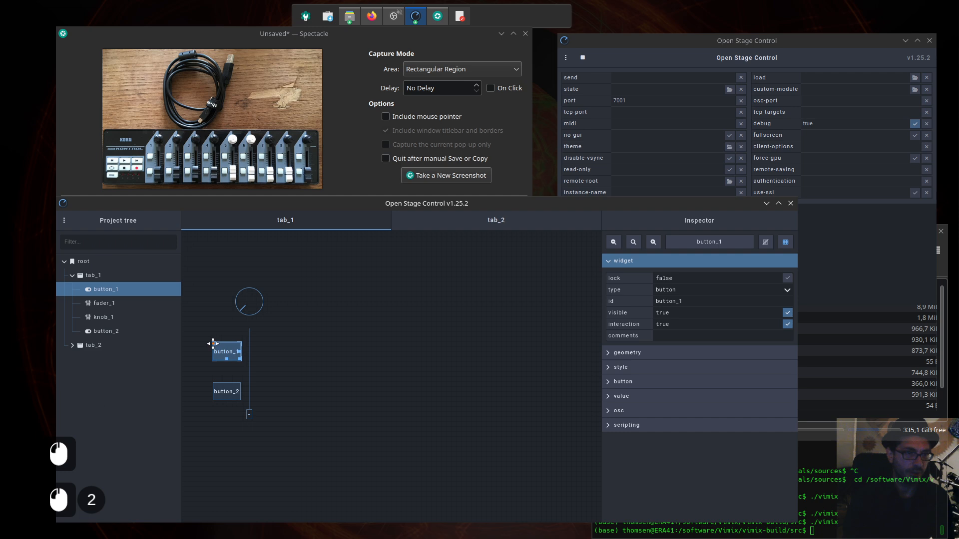
left_click_drag(213, 344, 214, 356)
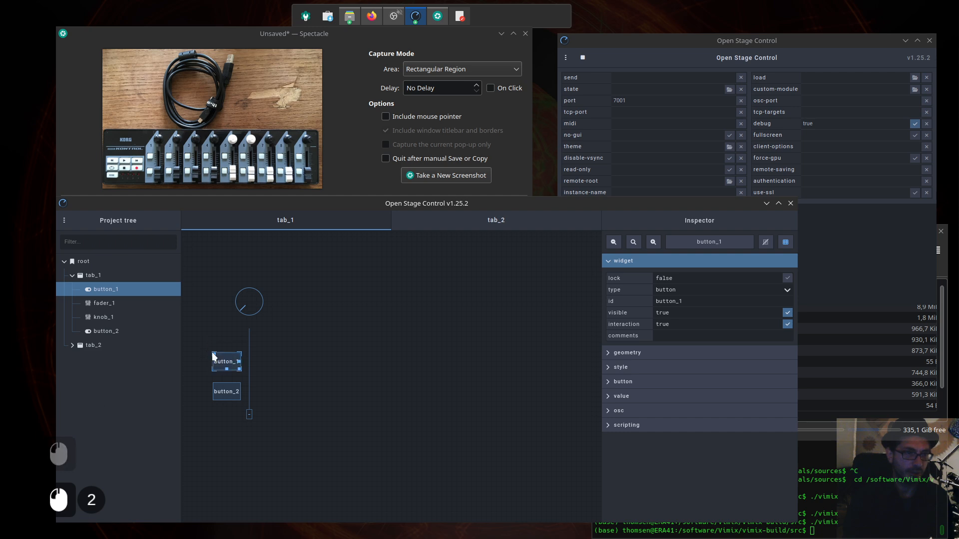
left_click(290, 352)
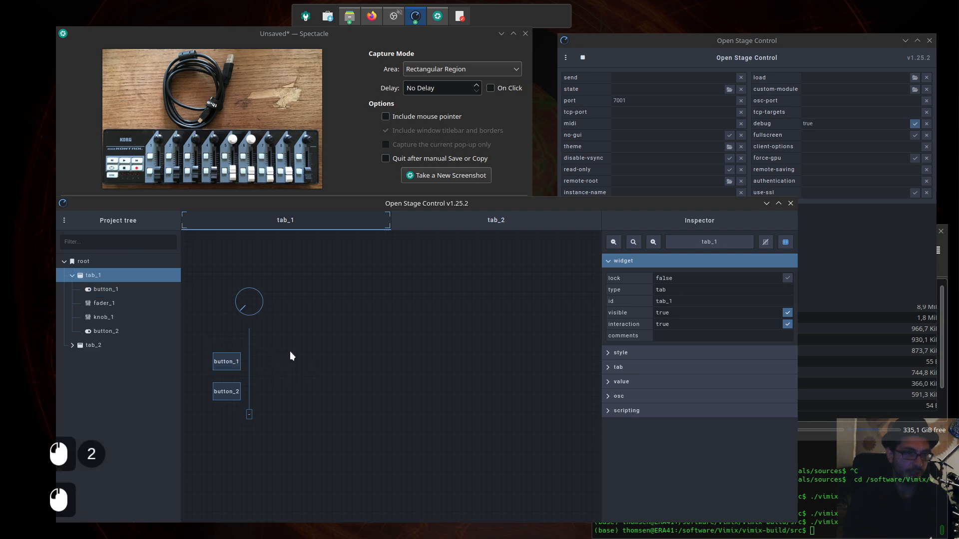
Space the two buttons further apart by lowering button_2 slightly and raising button_1 beside the fader's upper half.
left_click(243, 306)
left_click(249, 348)
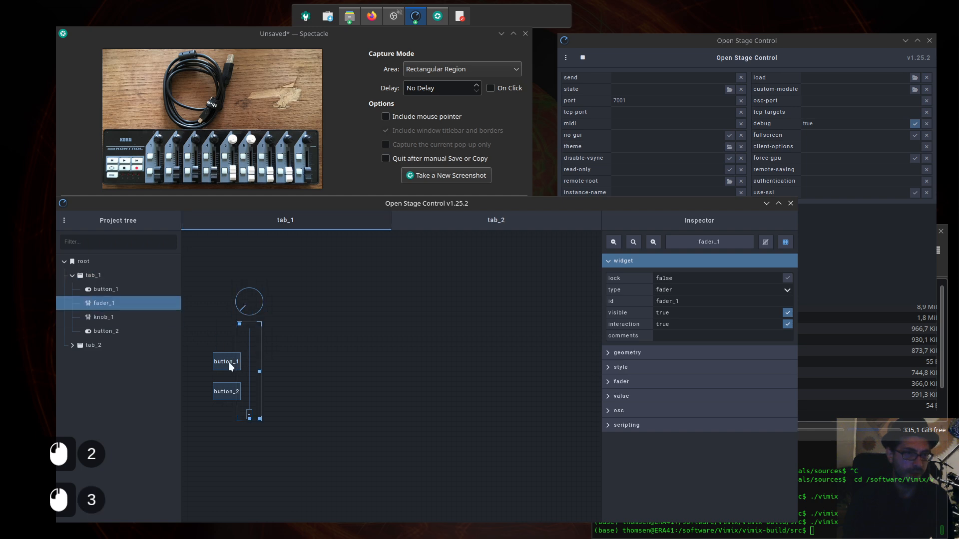
left_click(228, 361)
left_click(217, 391)
left_click_drag(213, 385, 215, 390)
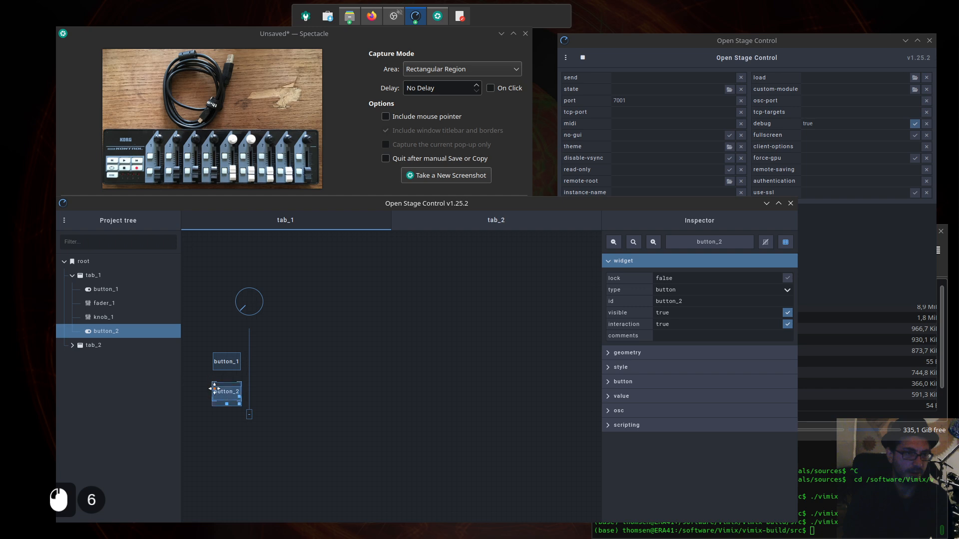
left_click(218, 368)
left_click_drag(214, 355, 215, 344)
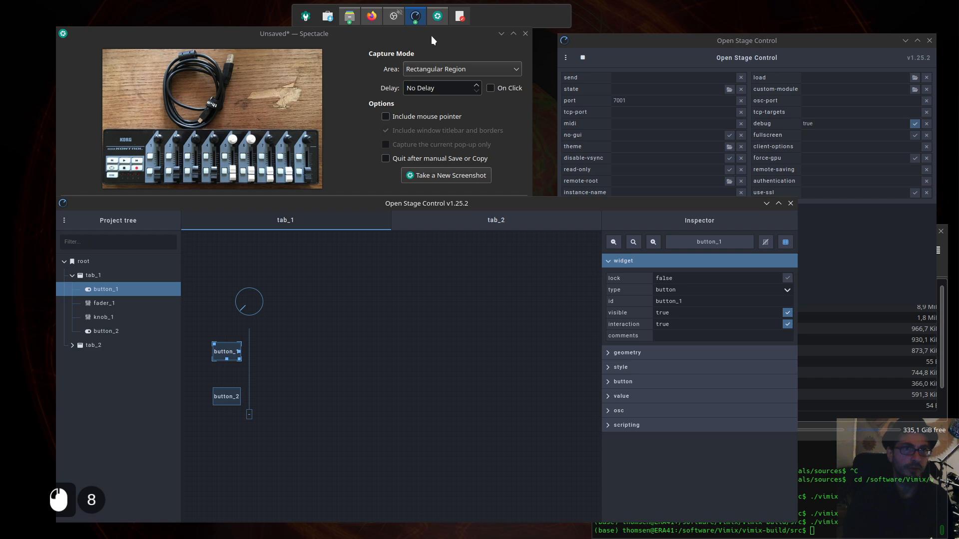
Minimize the Spectacle window, then narrow the Open Stage Control session window and move it up the desktop.
left_click_drag(428, 38, 433, 31)
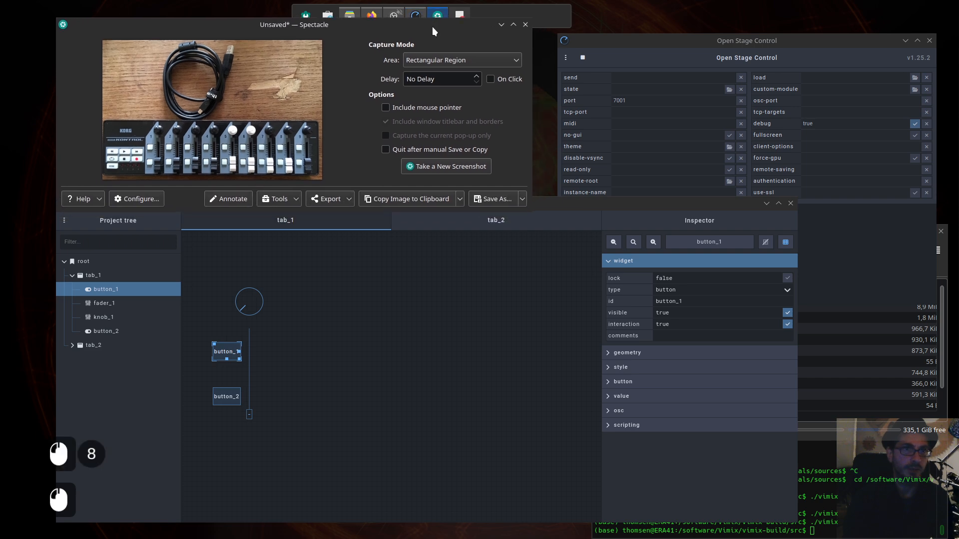
left_click(502, 24)
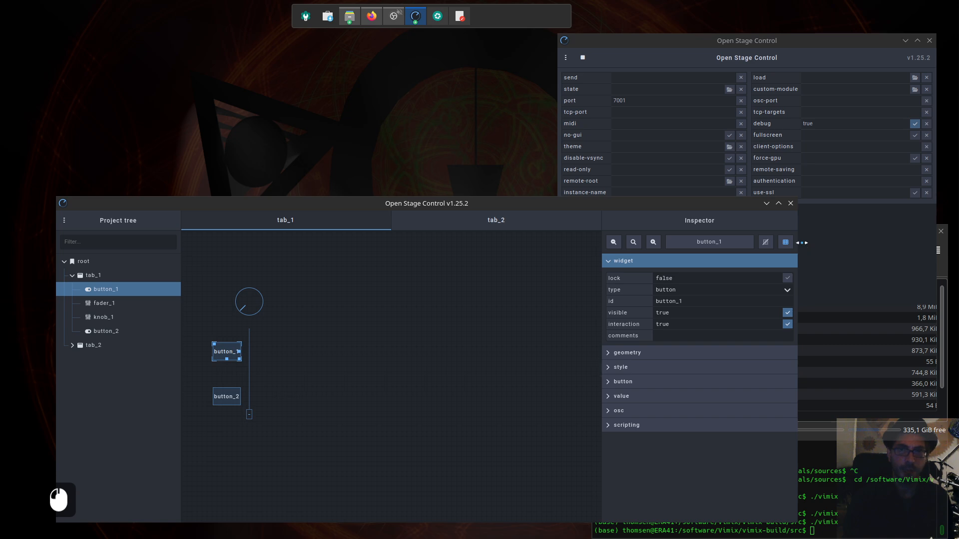
left_click_drag(798, 242, 764, 250)
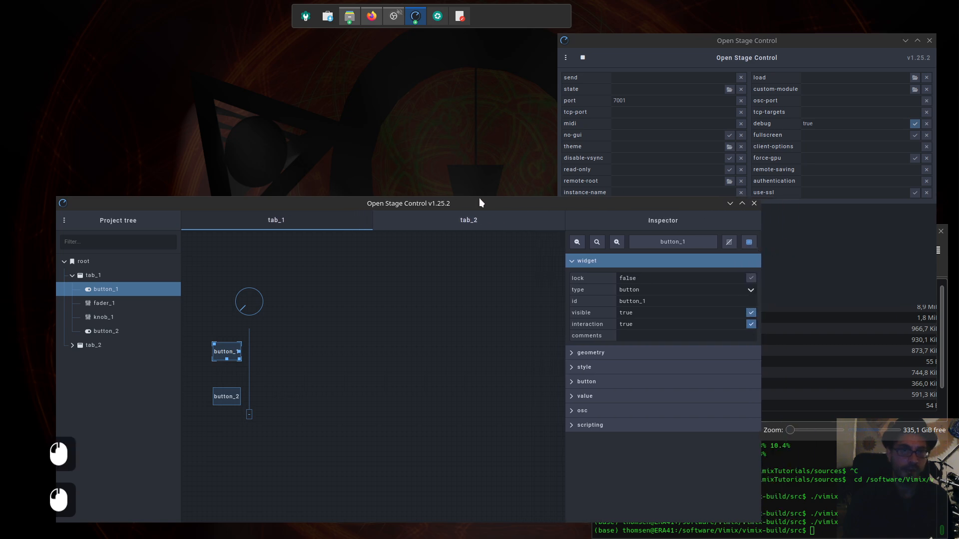
left_click_drag(464, 196, 464, 166)
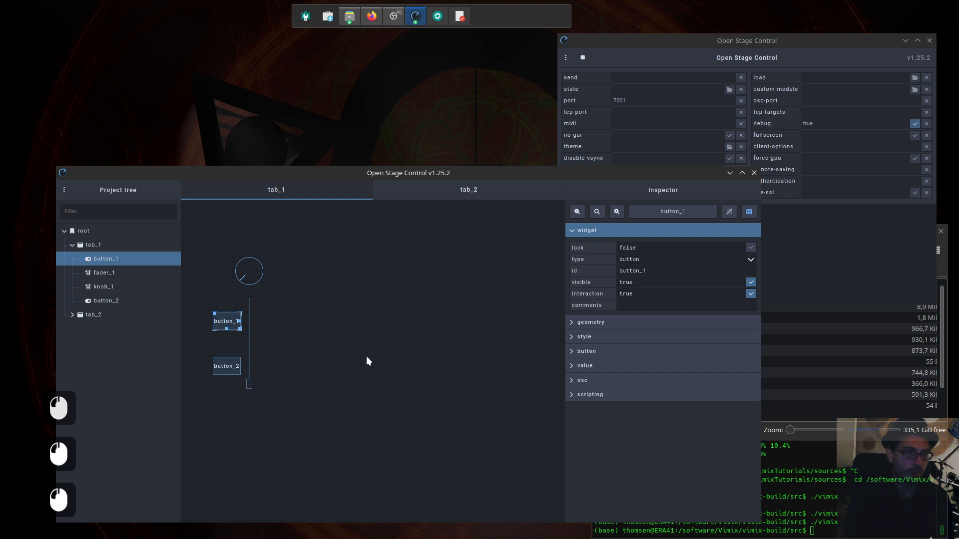
Examine fader_1's id property and the paste option that increments a widget's ID.
left_click(300, 380)
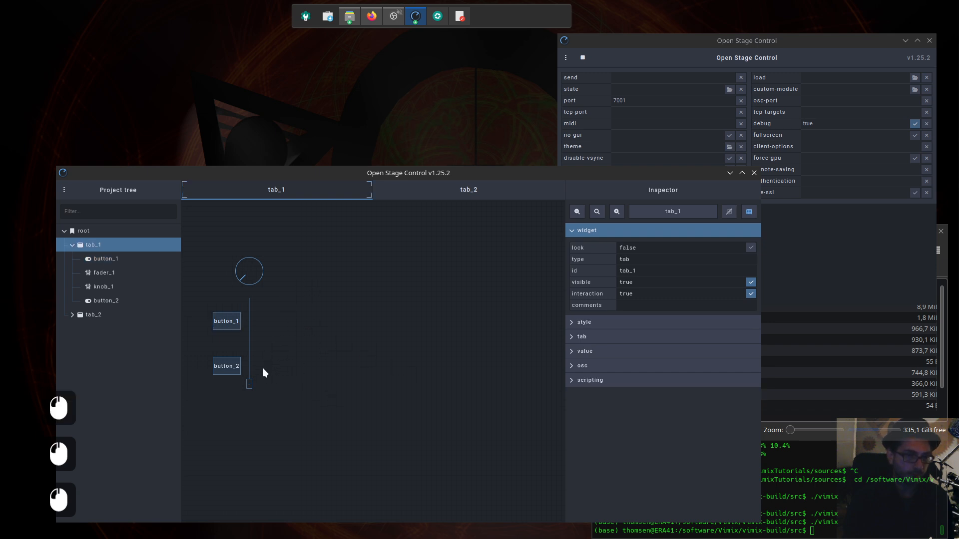
left_click(247, 372)
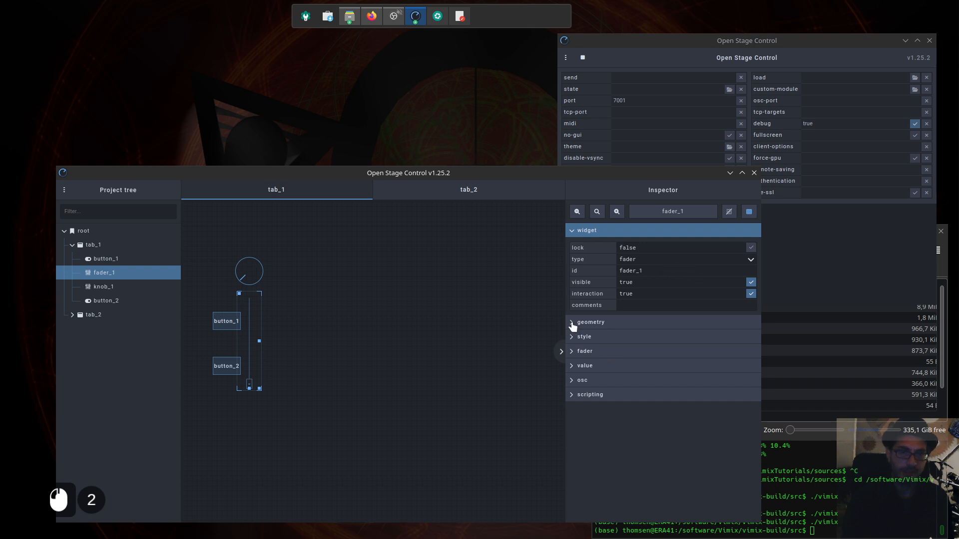
left_click(650, 271)
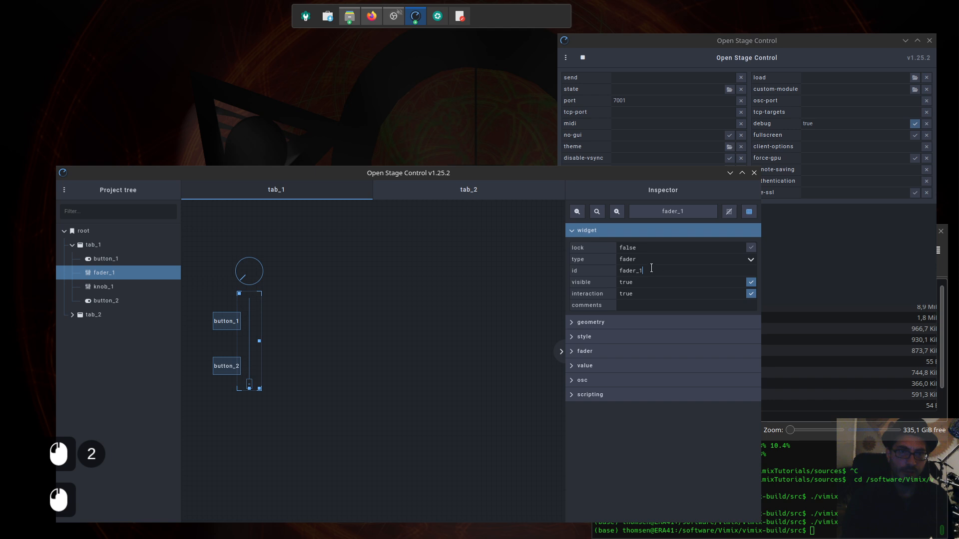
double_click(620, 271)
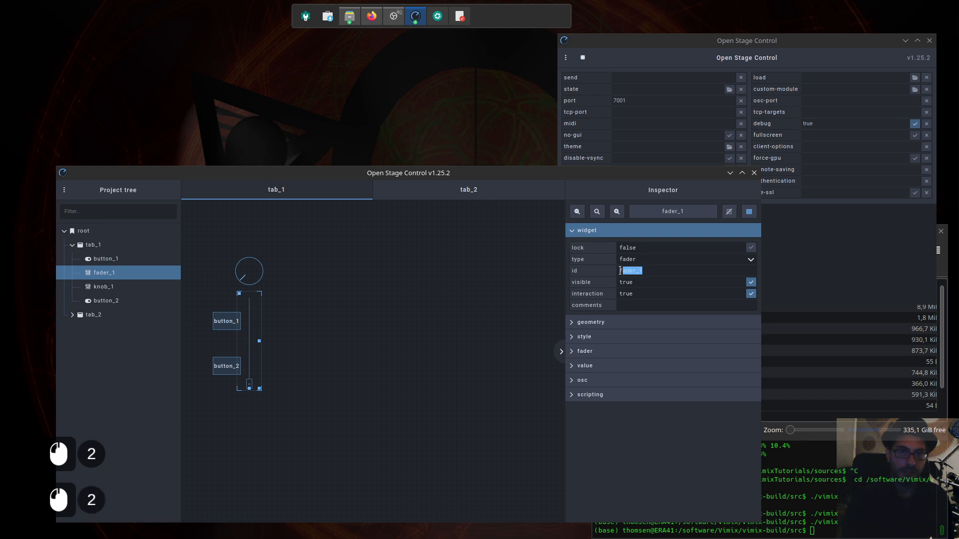
left_click(223, 323)
right_click(225, 340)
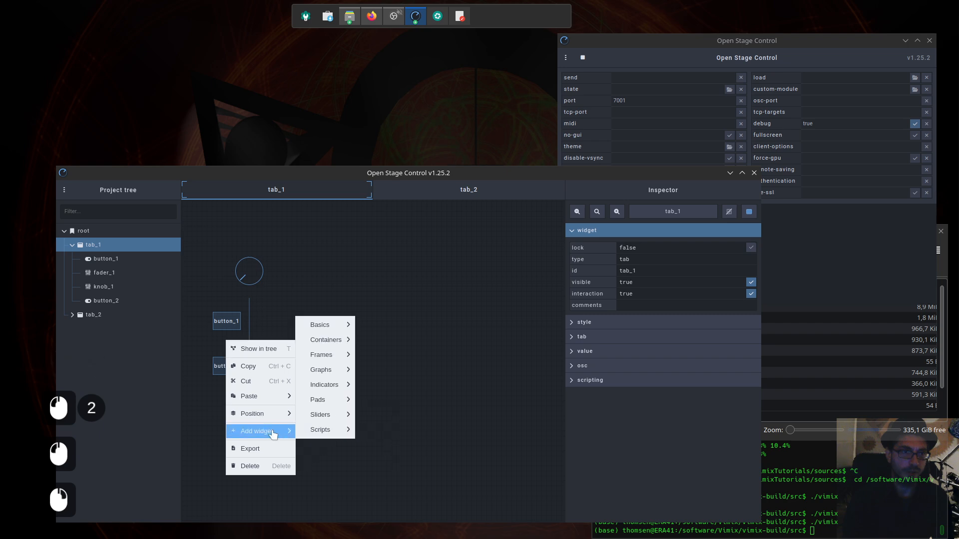
mouse_move(270, 398)
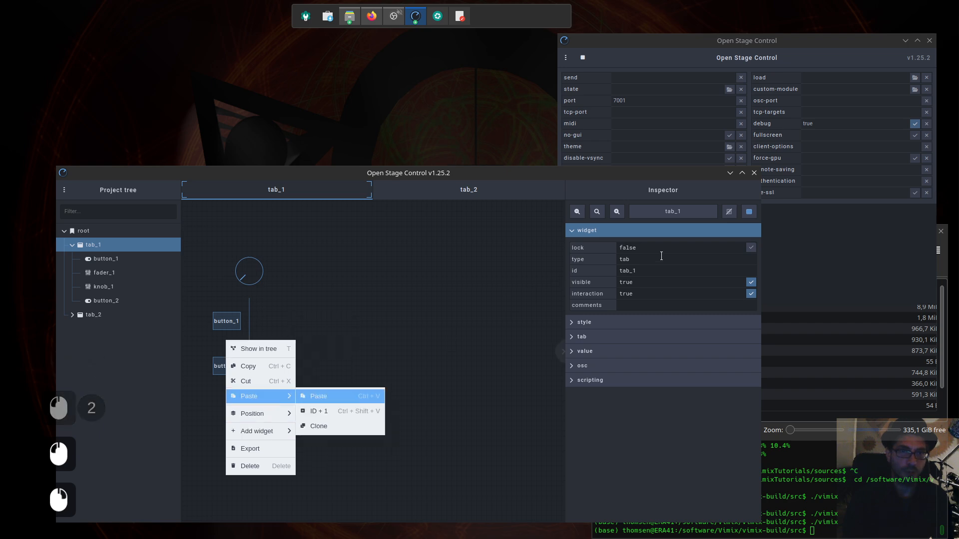
left_click(333, 415)
double_click(247, 348)
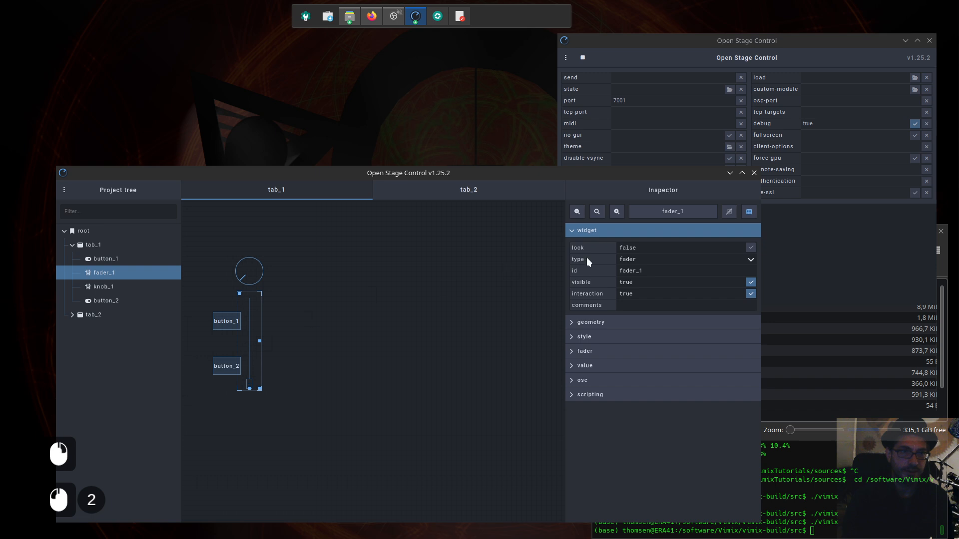
double_click(647, 270)
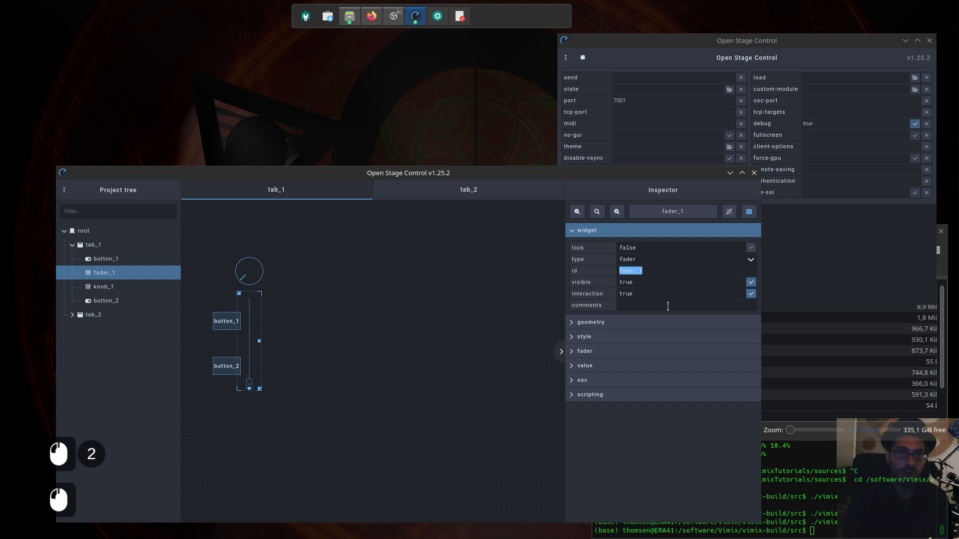
Expand fader_1's fader properties and collapse its value properties to examine the range and sensitivity settings.
left_click(575, 369)
left_click(592, 356)
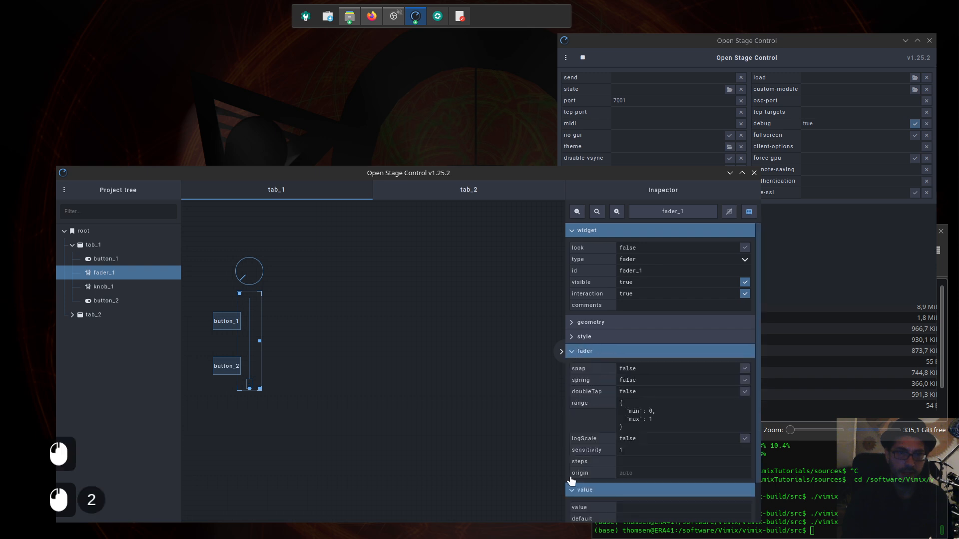
left_click(571, 492)
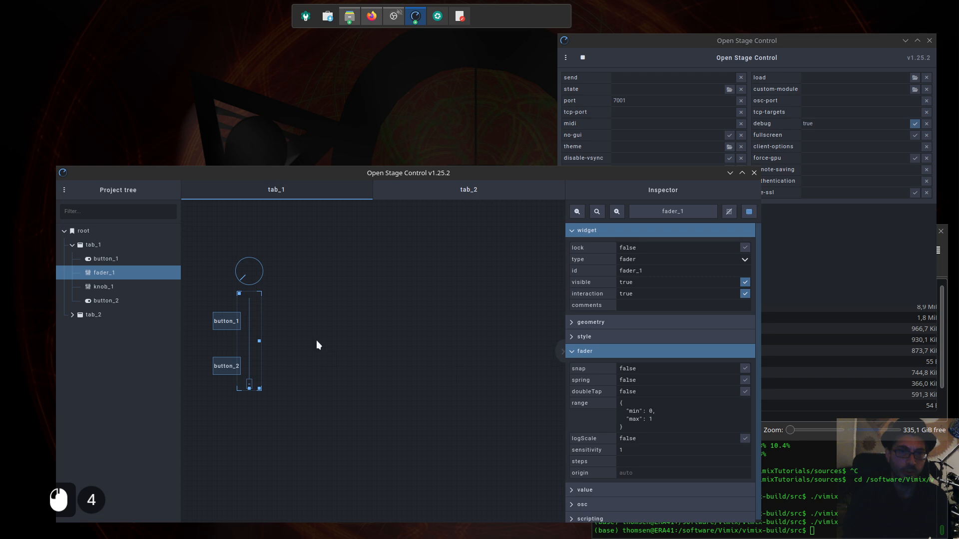
Test fader_1 by sliding its handle up the track and back down near the bottom.
left_click_drag(254, 388, 241, 358)
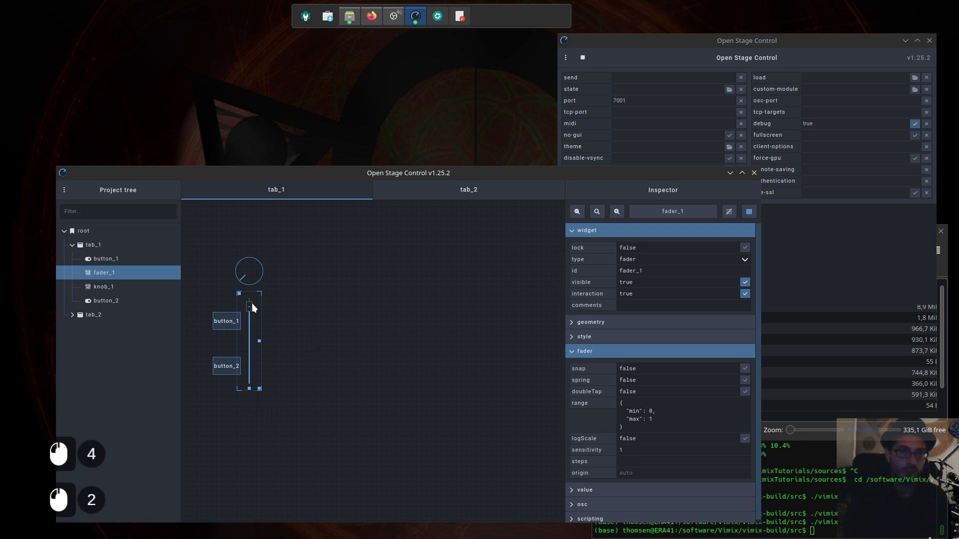
left_click_drag(250, 310, 251, 413)
mouse_move(254, 391)
left_mouse_down()
mouse_move(265, 309)
mouse_move(259, 400)
left_mouse_up()
left_click(232, 424)
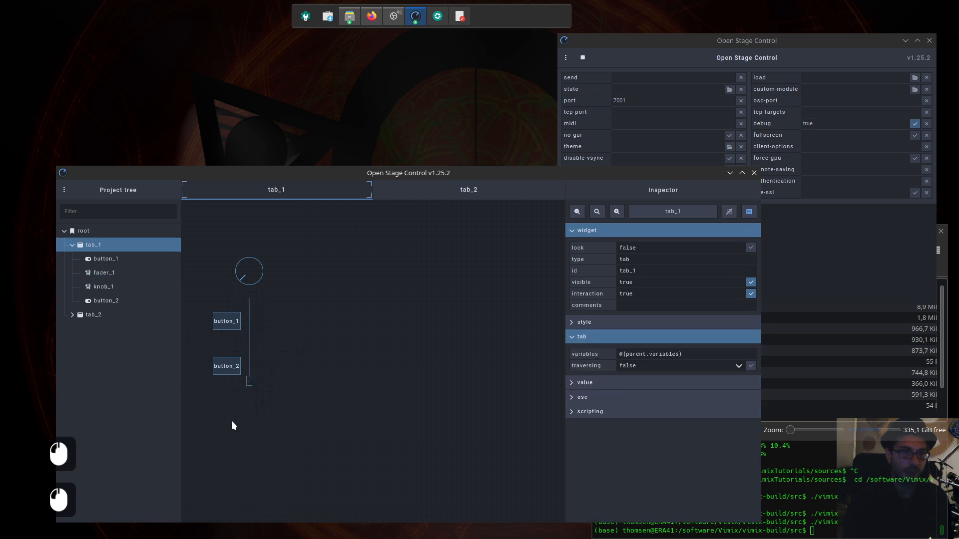
Test knob_1 by turning it to about half, and raise fader_1's handle to about mid-track.
left_click(245, 279)
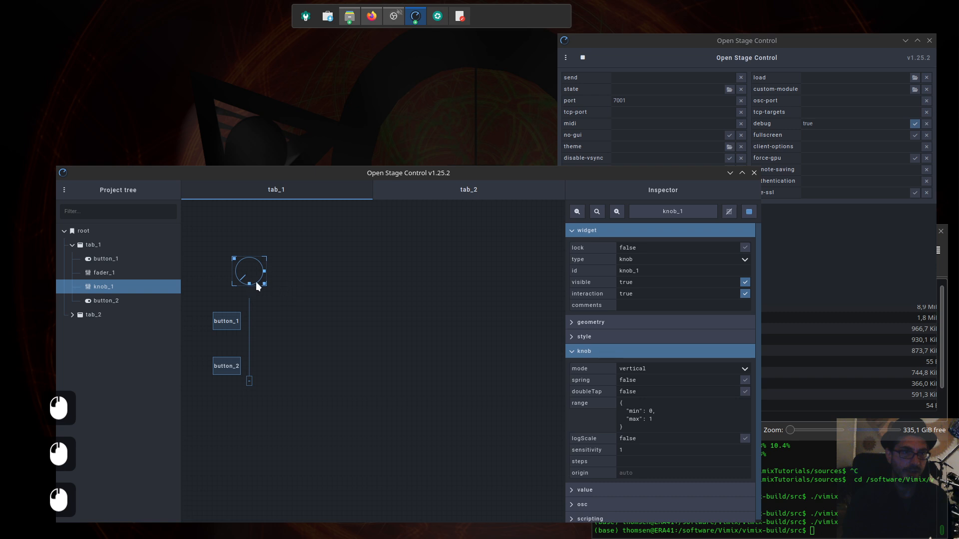
left_click_drag(246, 282, 250, 255)
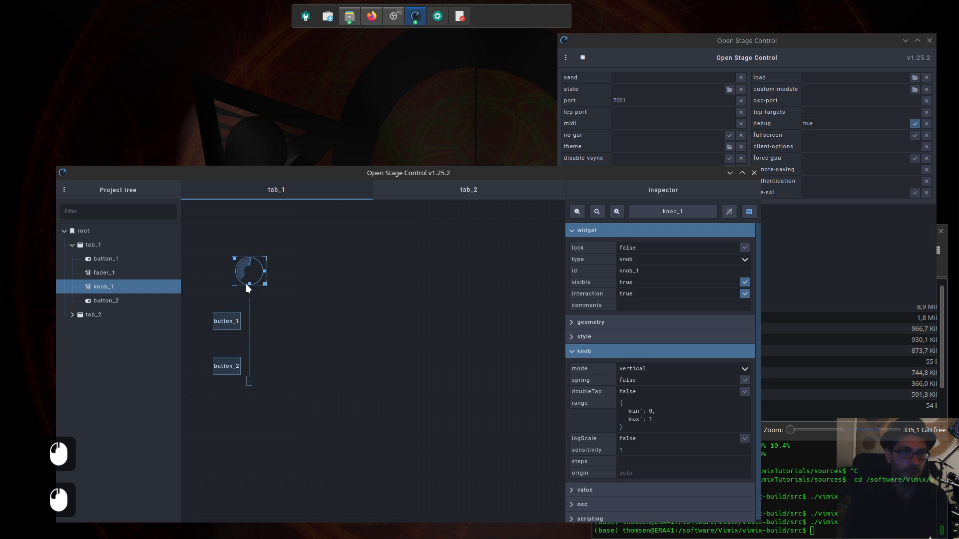
left_click(250, 321)
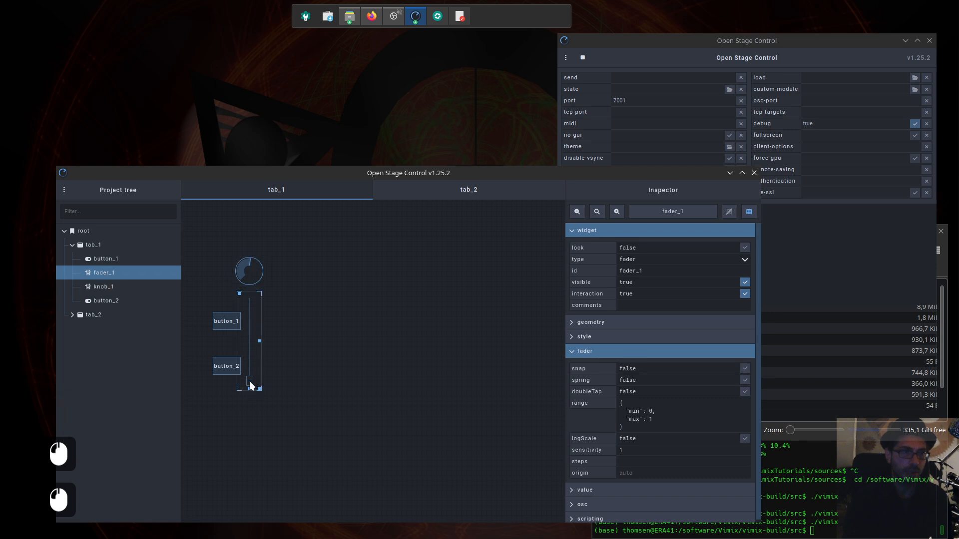
left_click_drag(251, 385, 252, 365)
left_click(283, 306)
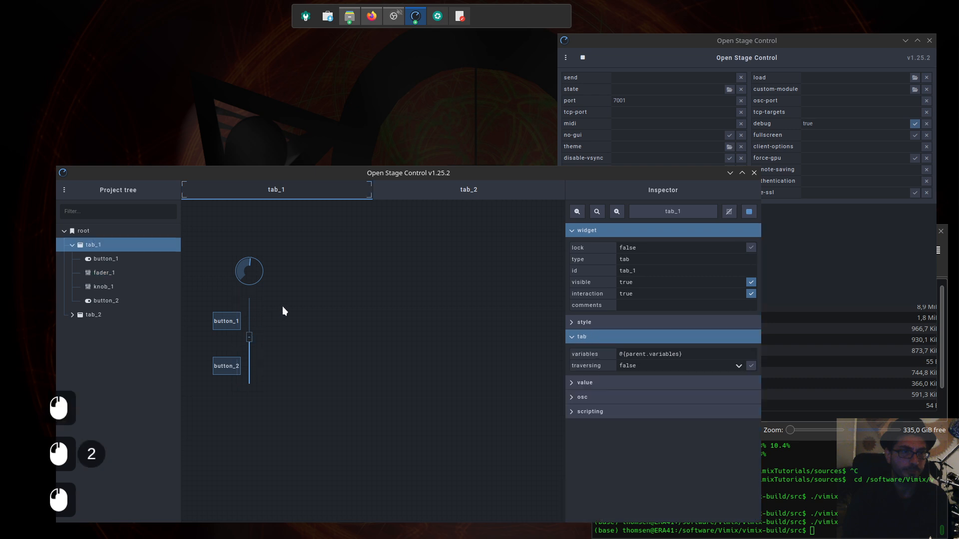
Disable the session editor, try out the fader and knob in performance view, and re-enable the editor.
key("ctrl+e")
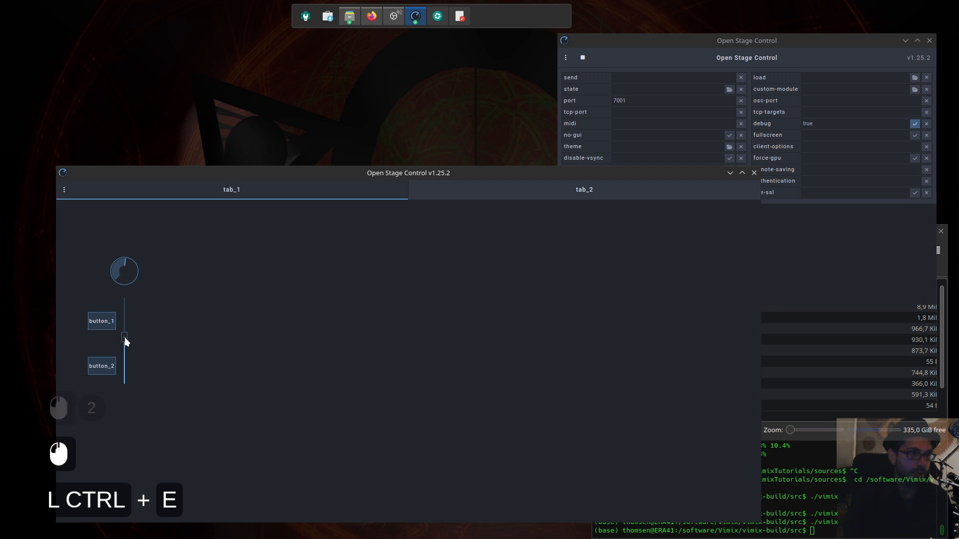
left_click_drag(125, 340, 129, 316)
left_click_drag(124, 272, 121, 295)
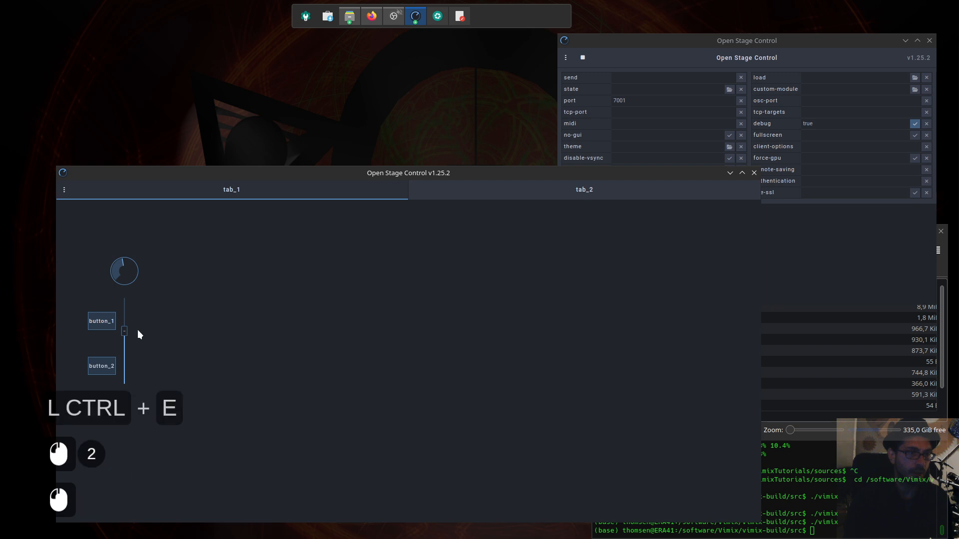
key("ctrl+e")
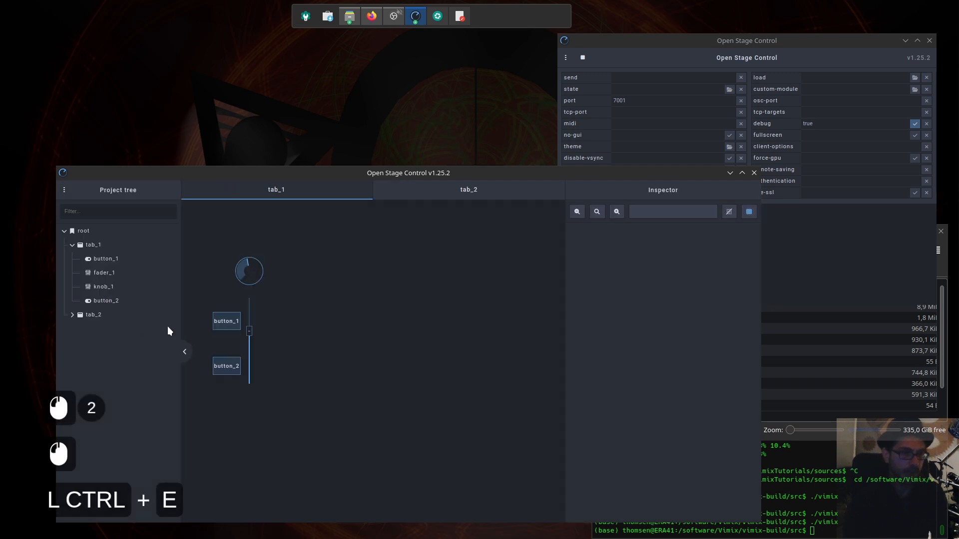
Select fader_1, collapse its fader properties and expand its OSC properties.
left_click(220, 321)
left_click(247, 344)
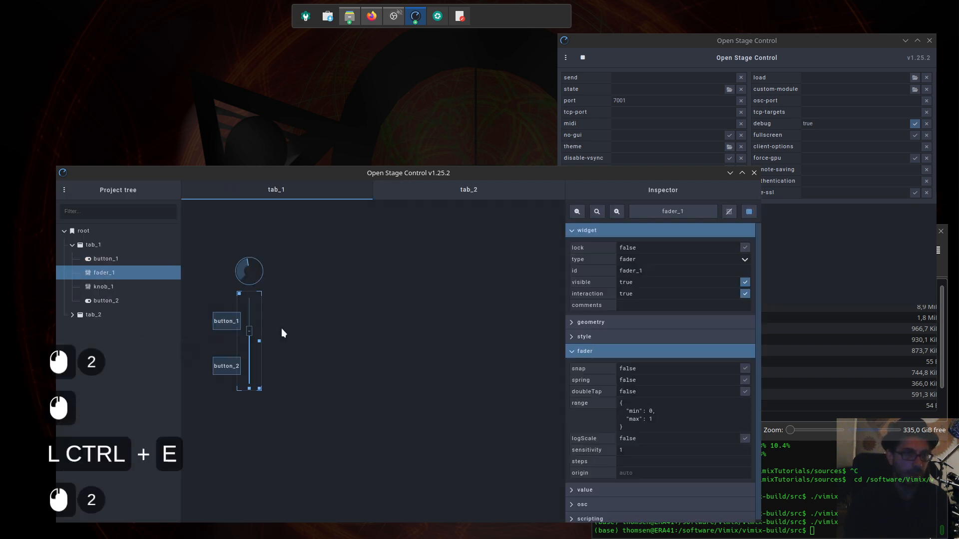
left_click(572, 352)
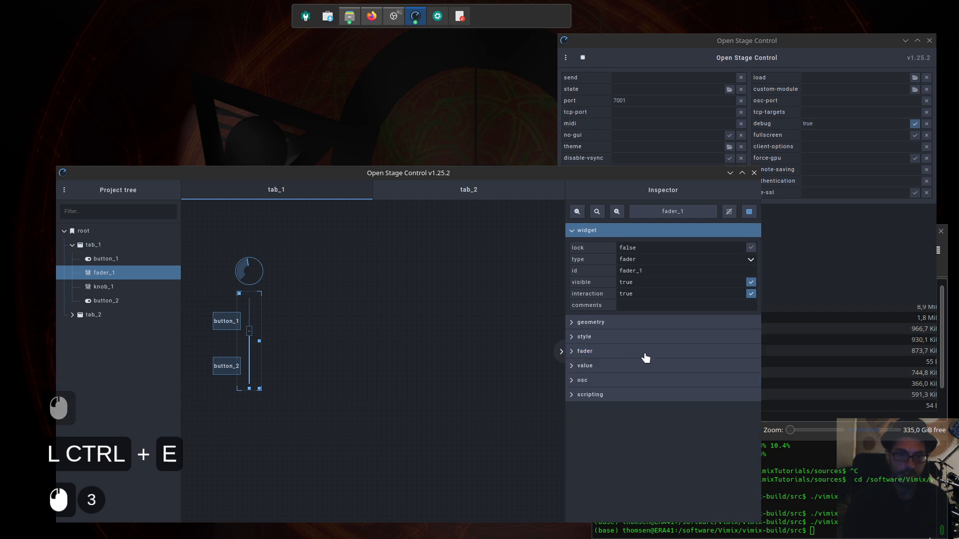
left_click(579, 383)
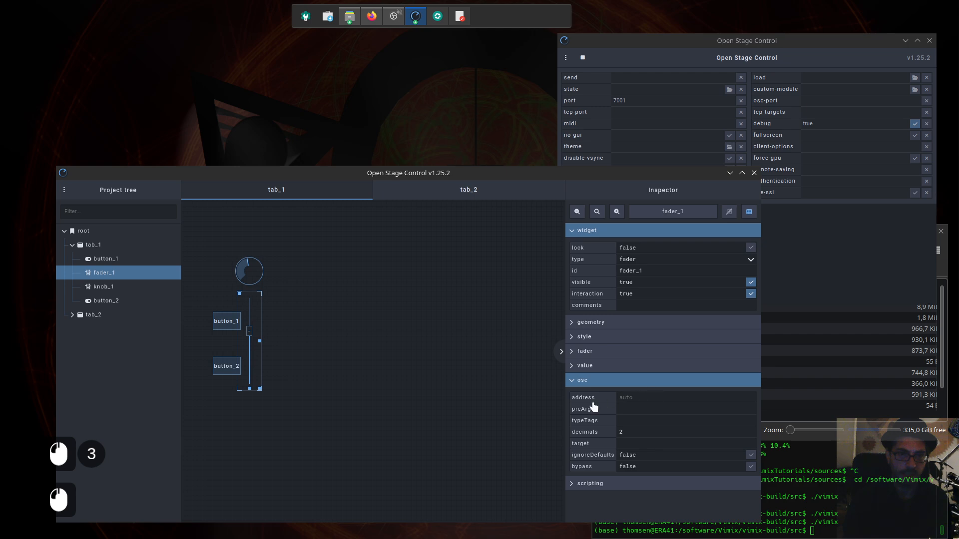
Bring up the OSC_explained notes in KWrite and move the session window lower so both can be consulted.
left_click(460, 16)
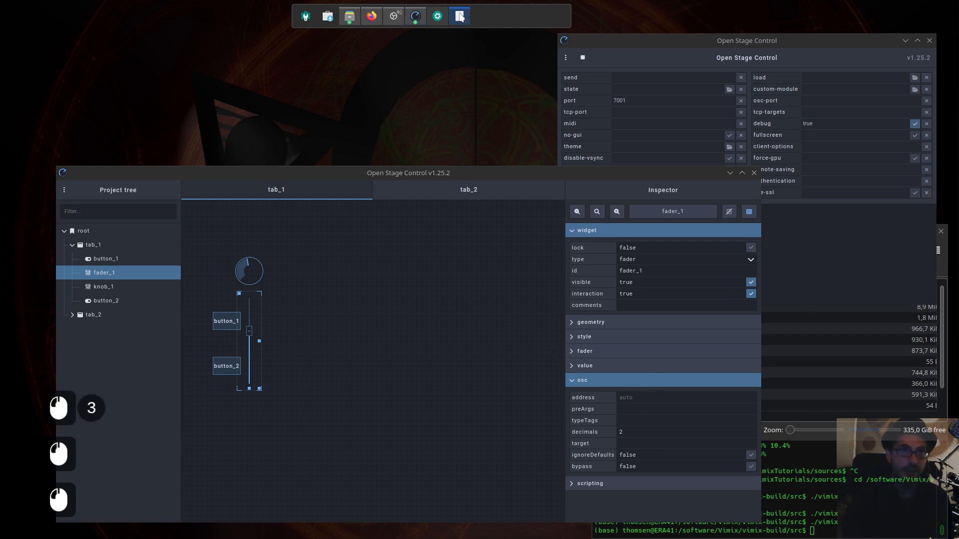
left_click_drag(327, 275, 314, 56)
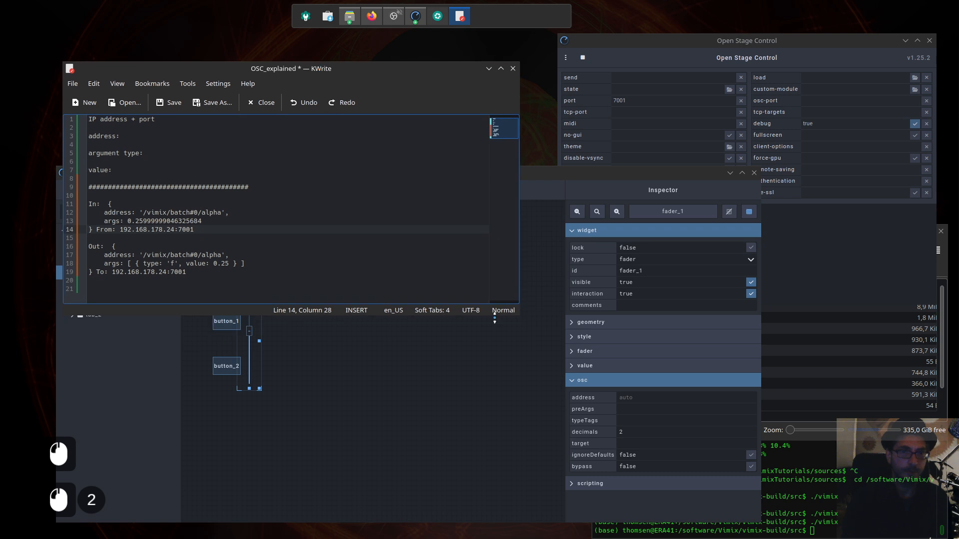
left_click(641, 393)
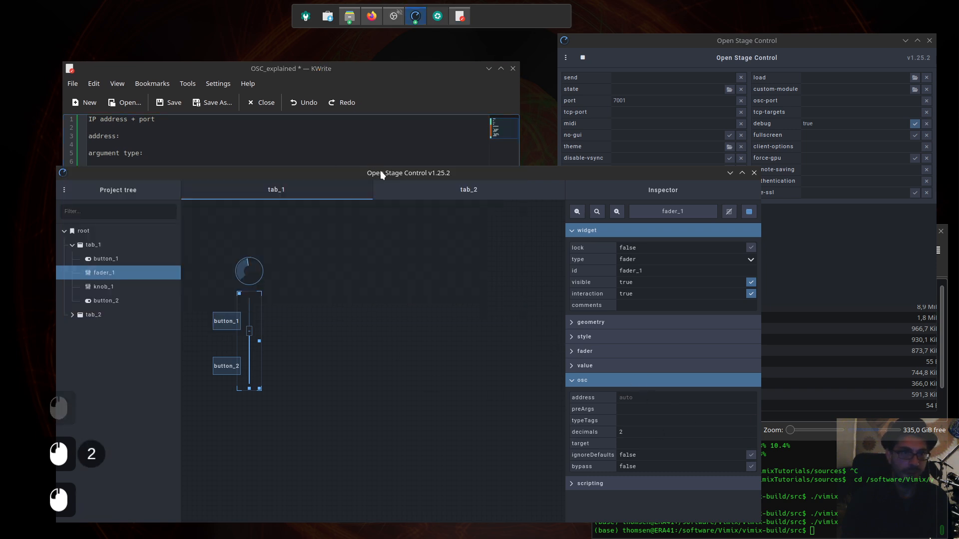
left_click_drag(380, 169, 380, 208)
left_click_drag(380, 166, 379, 316)
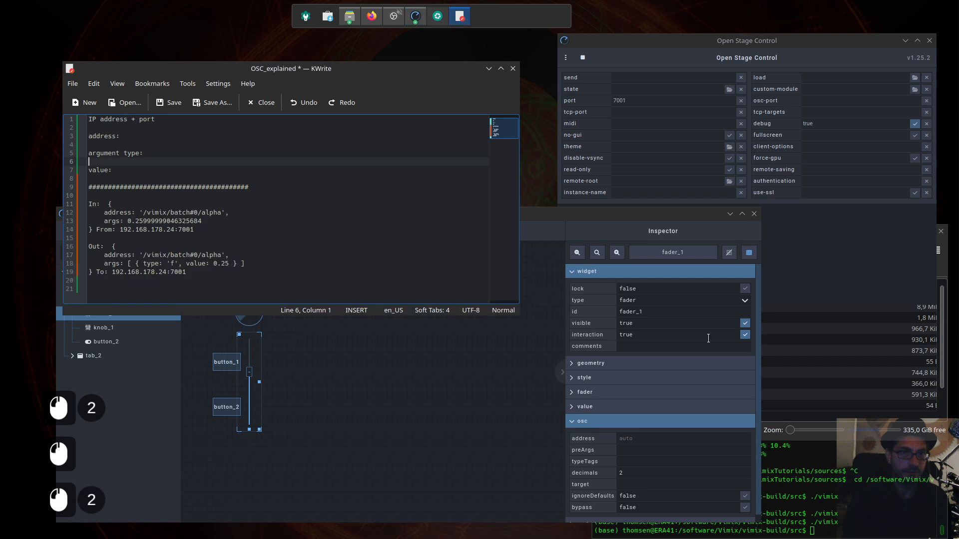
Begin fader_1's OSC address with /vimix/.
left_click(656, 438)
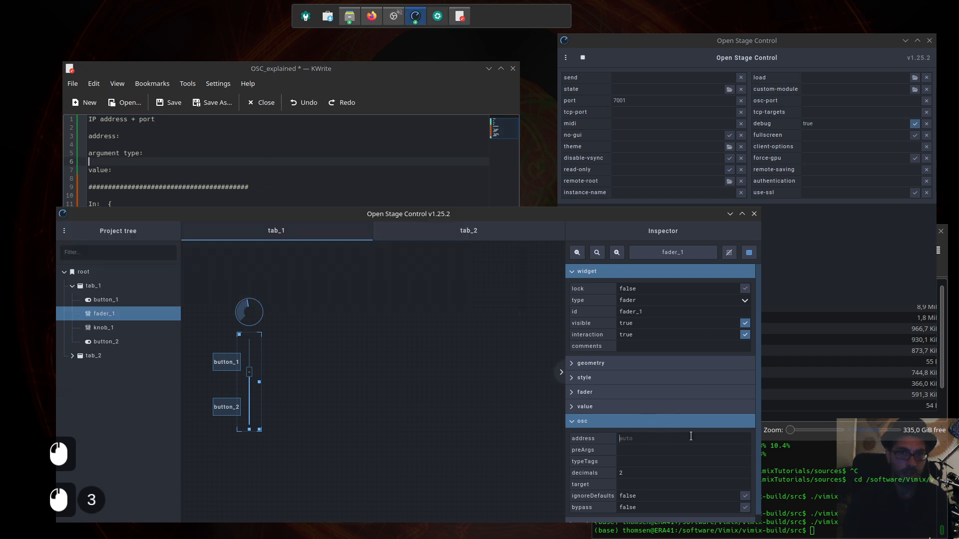
type("/vi")
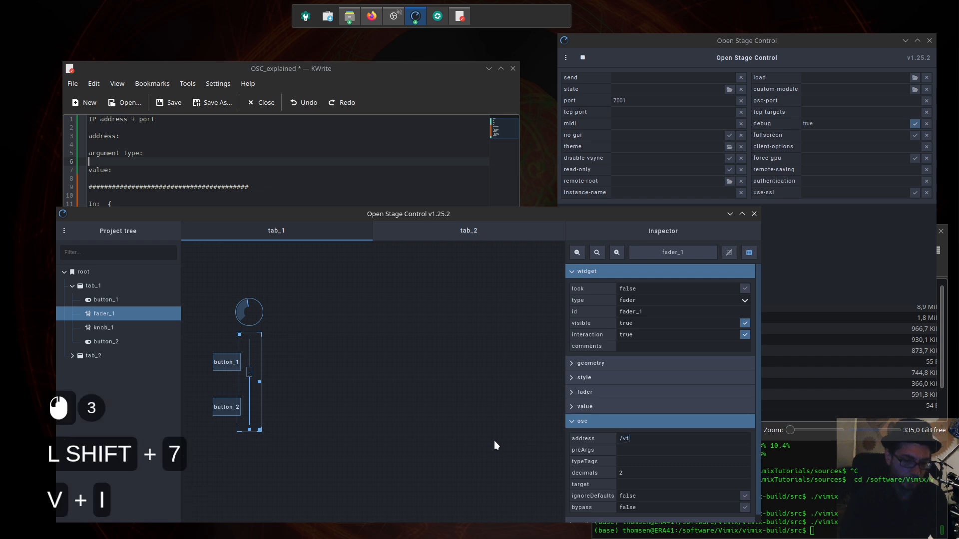
type("mix")
key("shift")
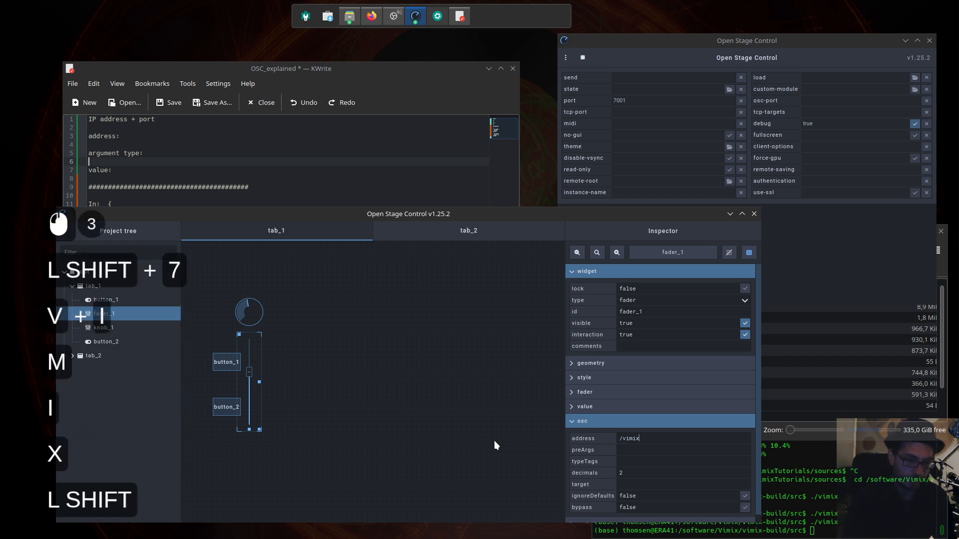
type("/")
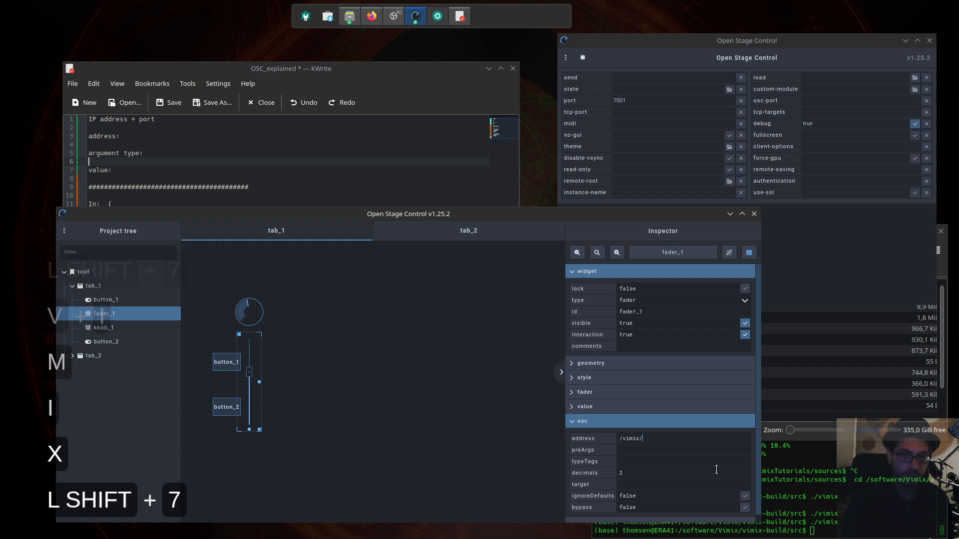
Highlight the address line in the OSC_explained notes, and complete fader_1's OSC address as /vimix/batch#0/alpha.
left_click(652, 439)
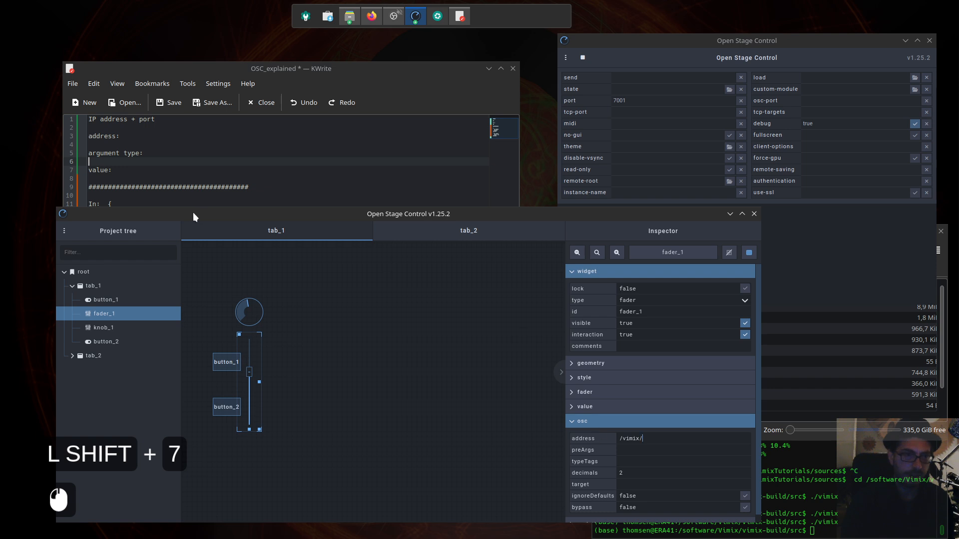
left_click(153, 169)
triple_click(104, 136)
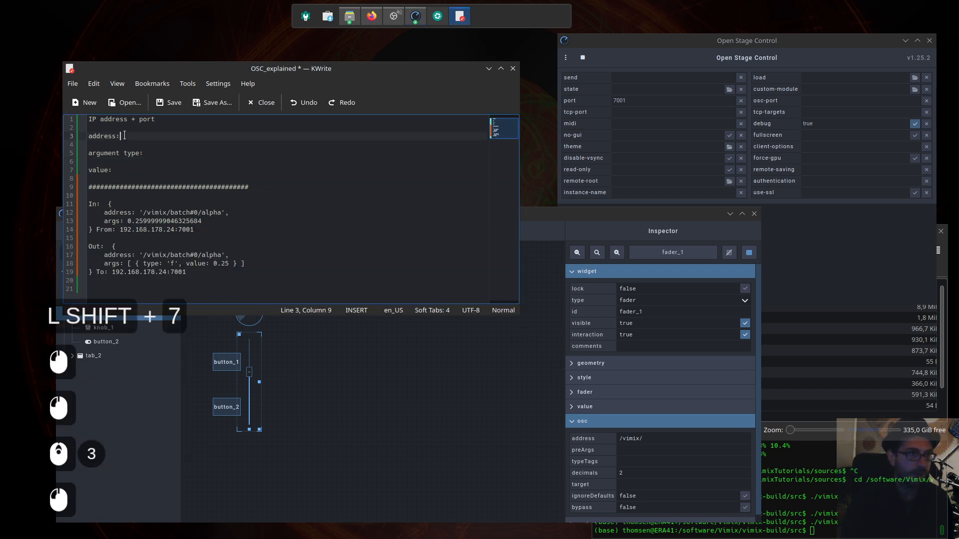
left_click(652, 433)
left_click(670, 439)
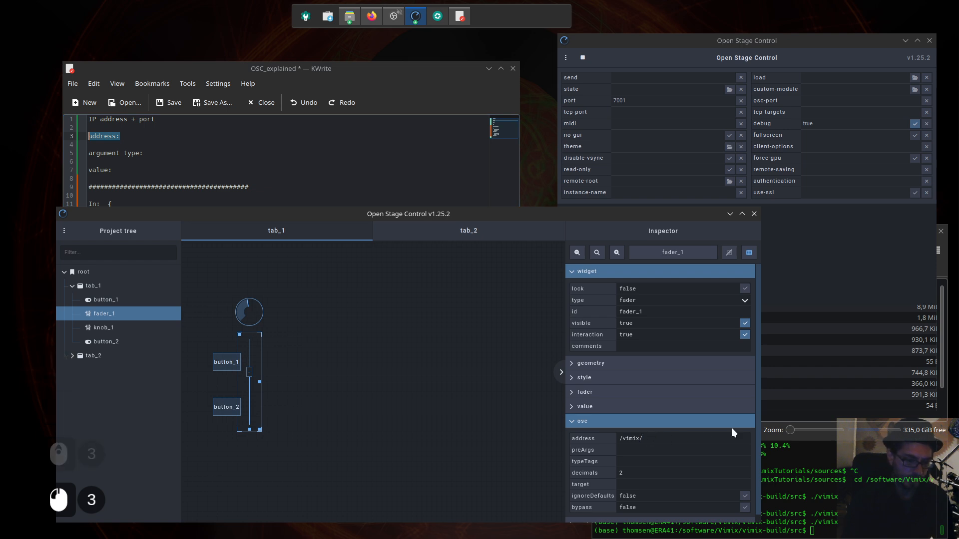
type("batch")
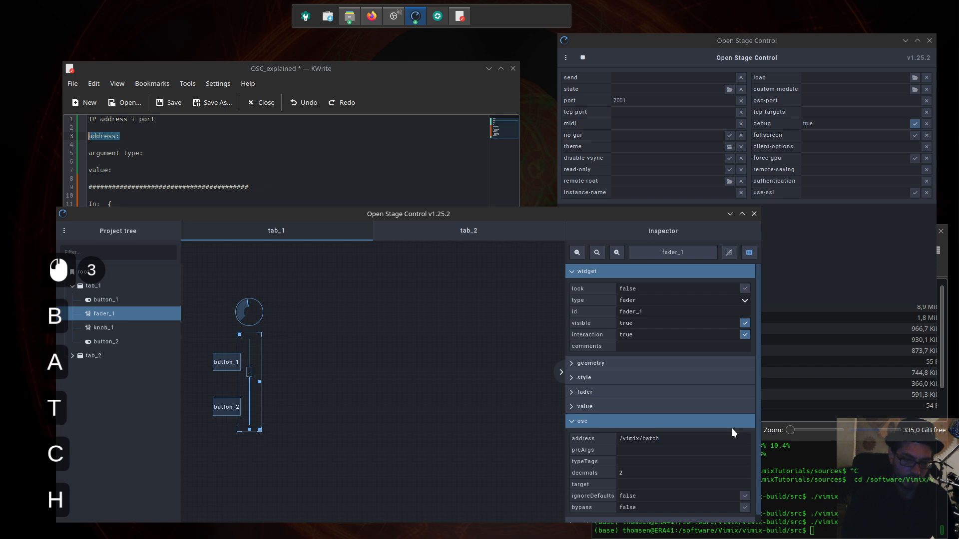
type("#1")
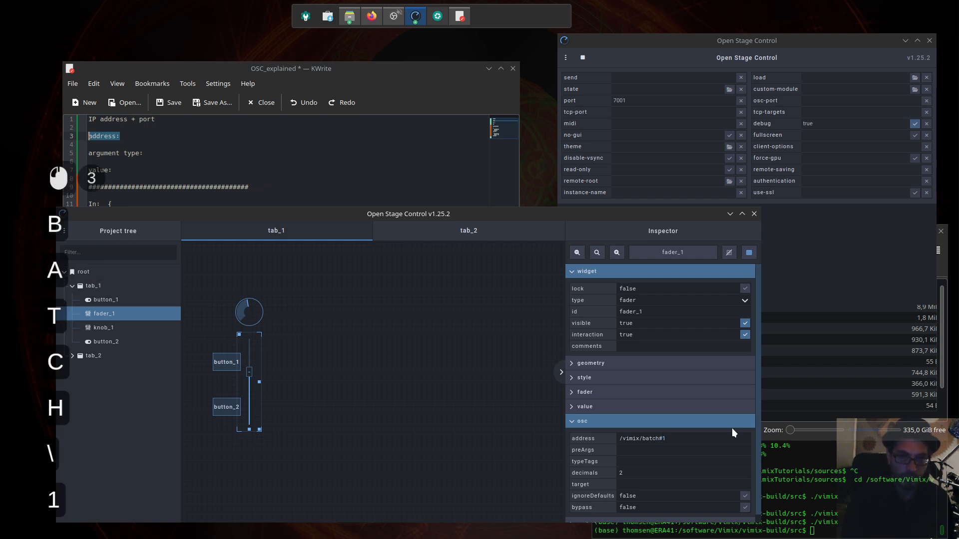
key("BackSpace")
type("0")
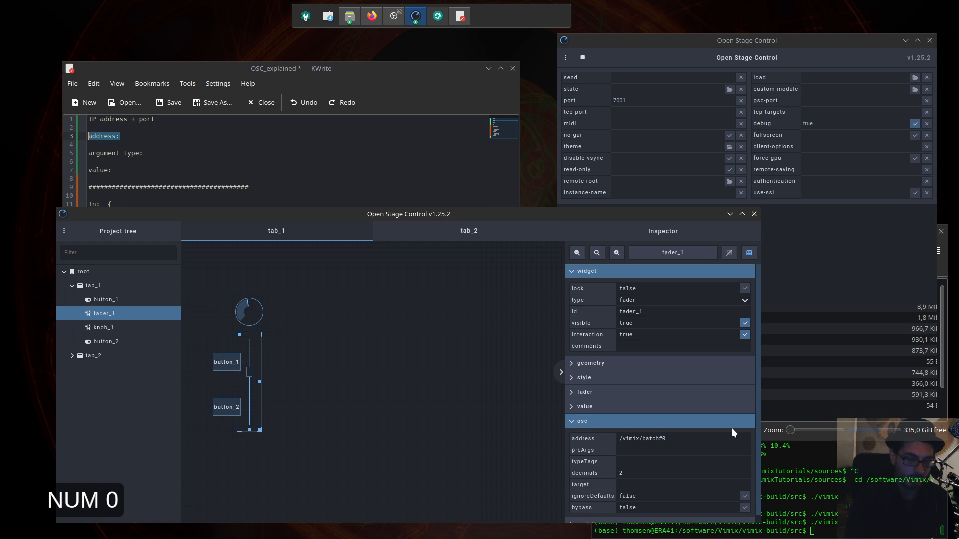
type("/alp")
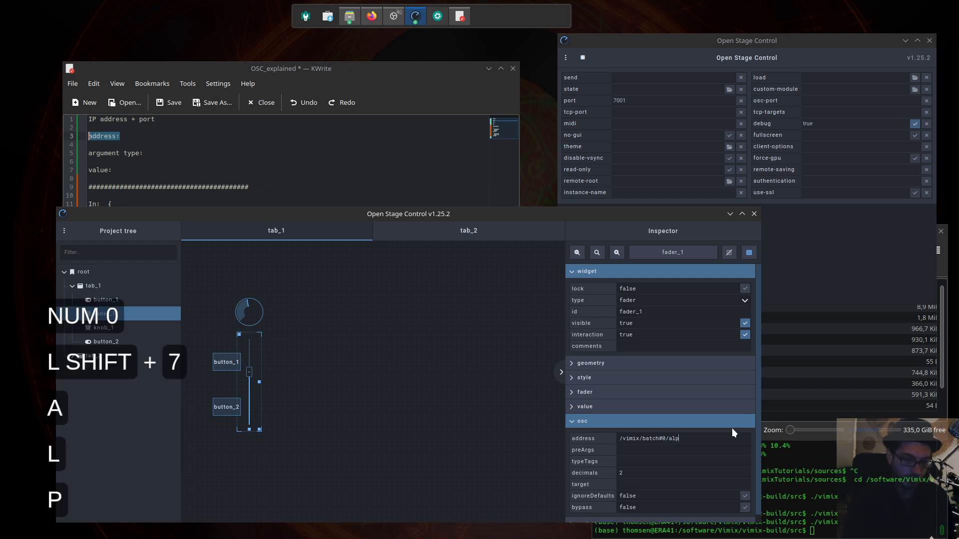
type("ha")
Set fader_1's OSC typeTags to f, leaving preArgs empty.
left_click(631, 452)
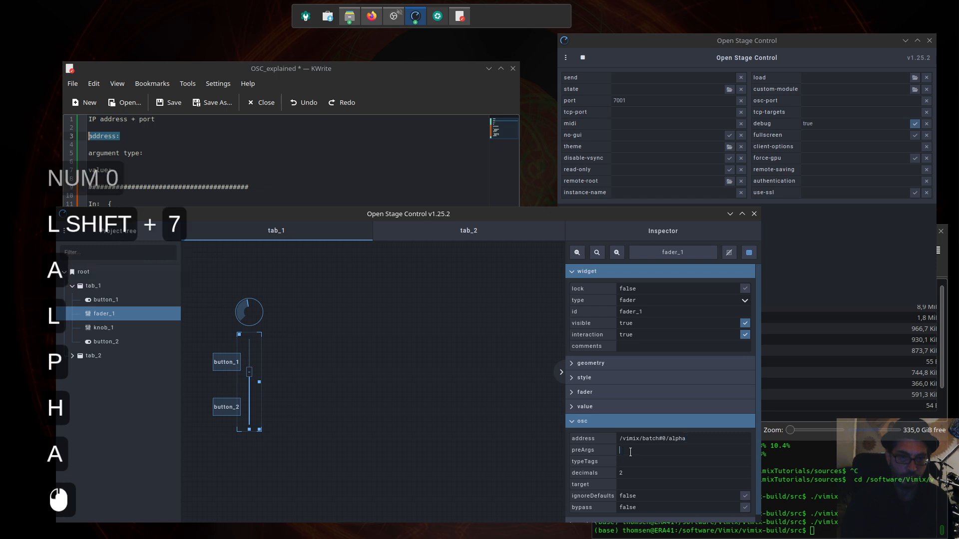
left_click(676, 454)
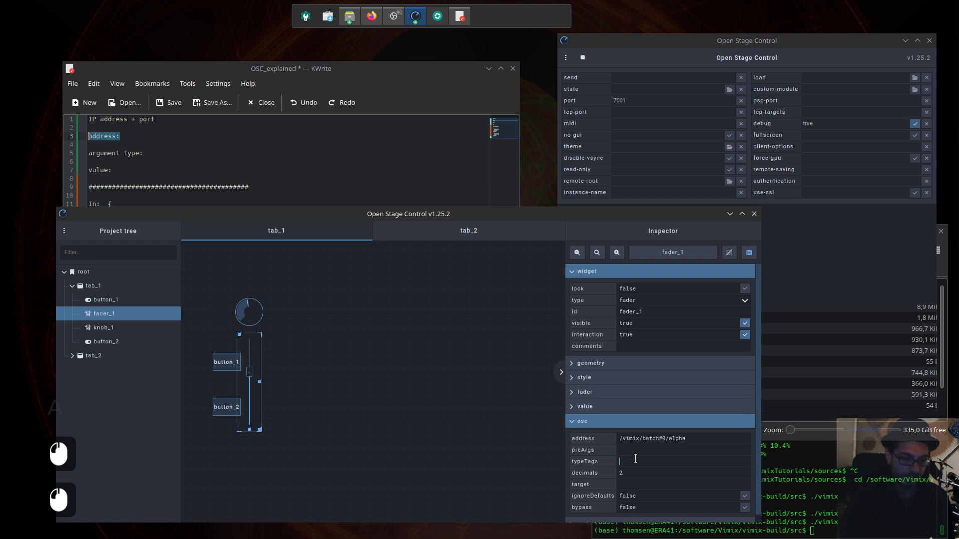
type("f")
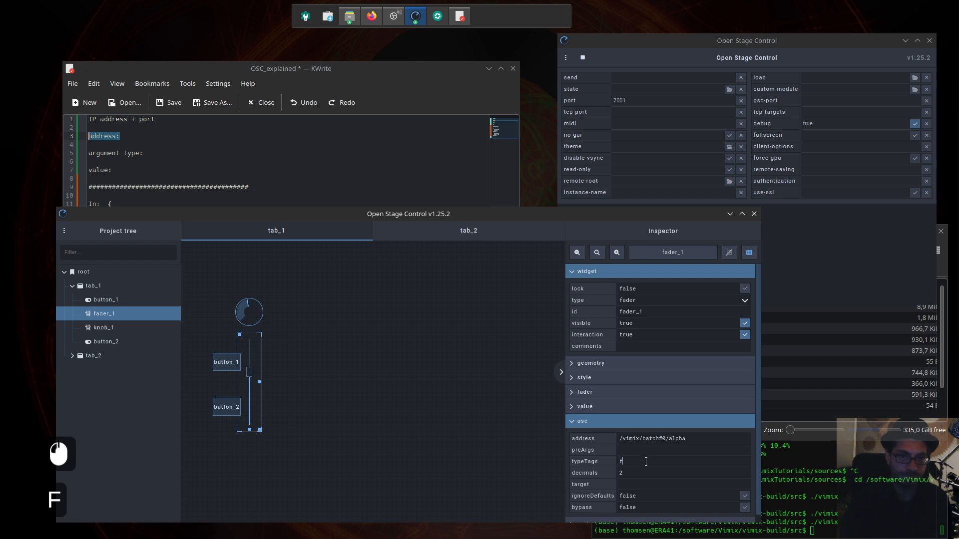
left_click(620, 473)
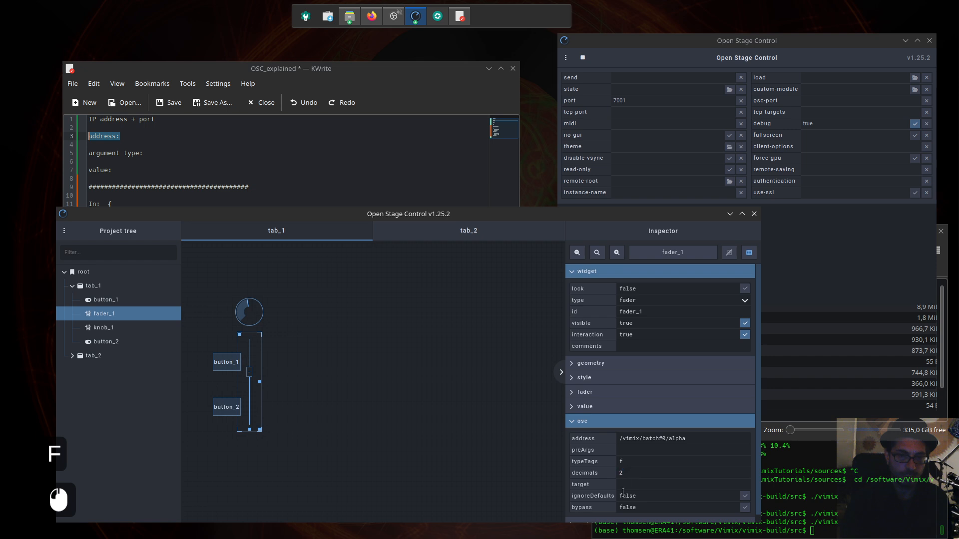
Highlight the "IP address + port" line in the OSC_explained notes as the reference for fader_1's target.
left_click(644, 483)
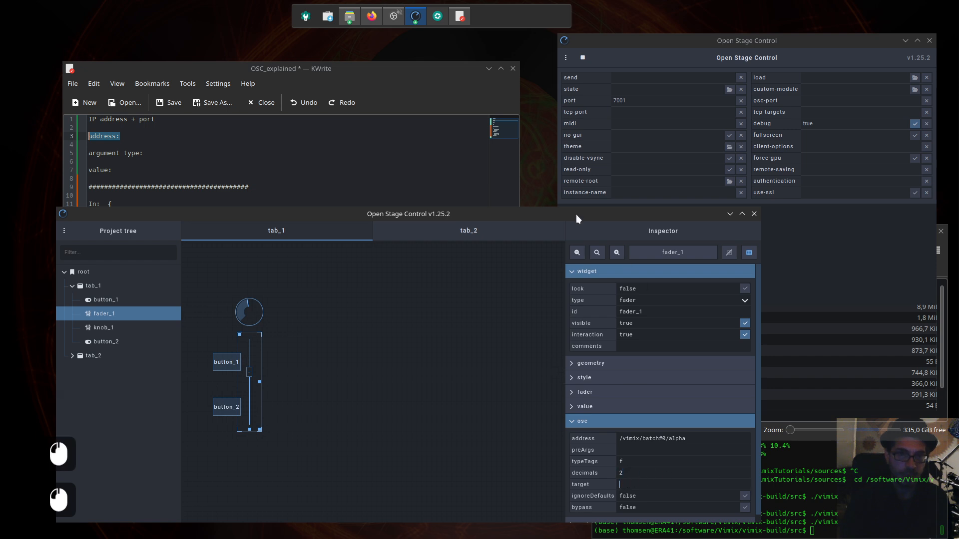
mouse_move(577, 214)
left_mouse_down()
mouse_move(574, 177)
mouse_move(589, 194)
mouse_move(578, 213)
left_mouse_up()
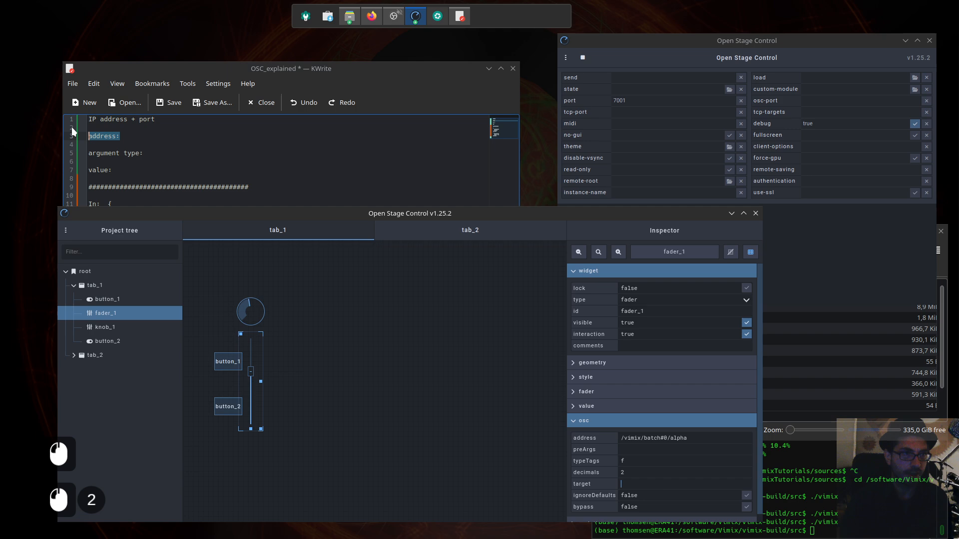
left_click(121, 135)
left_click(169, 119)
left_click_drag(171, 119, 79, 123)
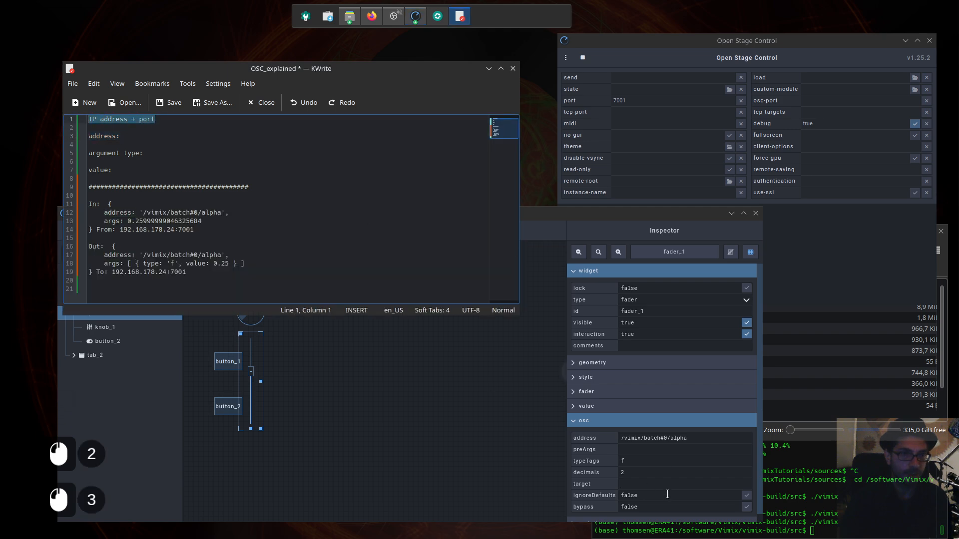
Enter 192.168.178.24: as the IP address part of fader_1's OSC target.
left_click(644, 484)
type("1")
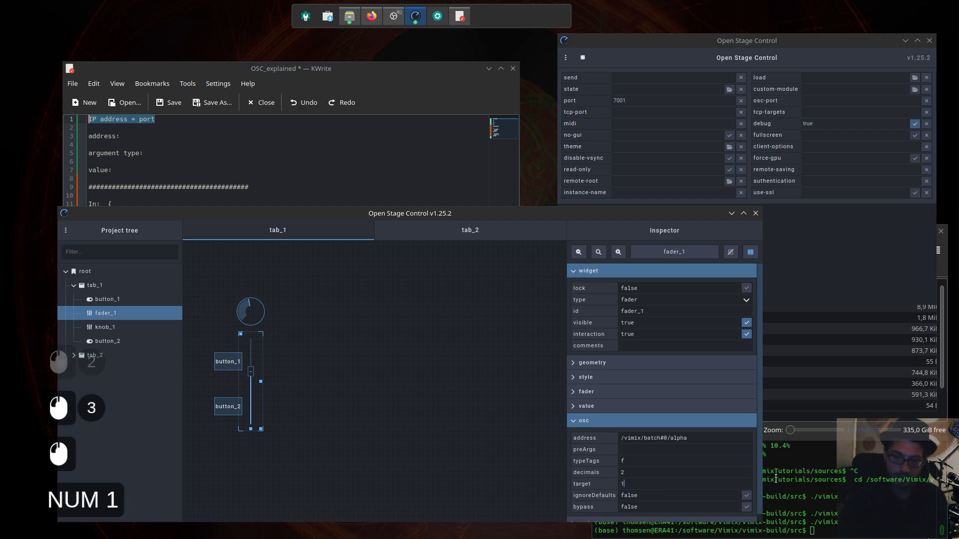
type("92")
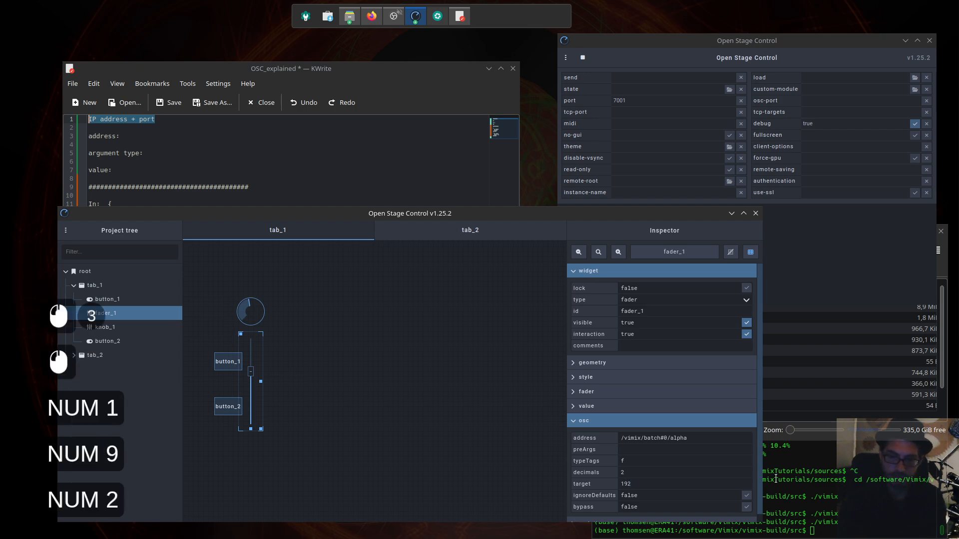
type(".168")
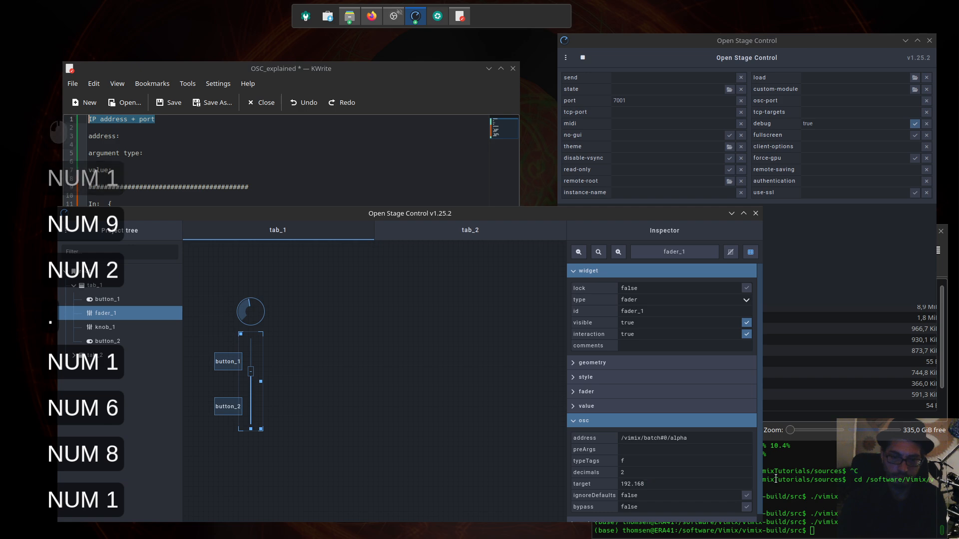
key("BackSpace")
type(".178")
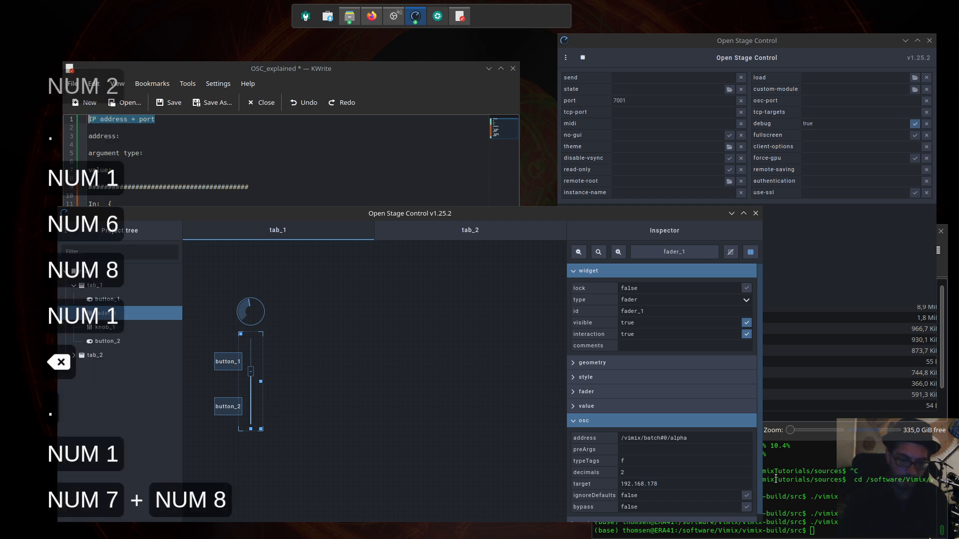
type(".24:")
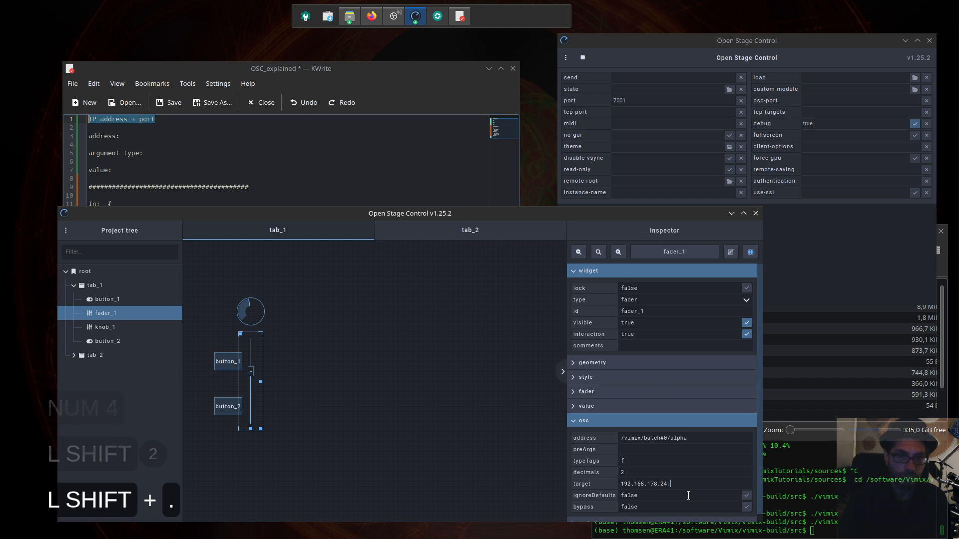
left_click(675, 486)
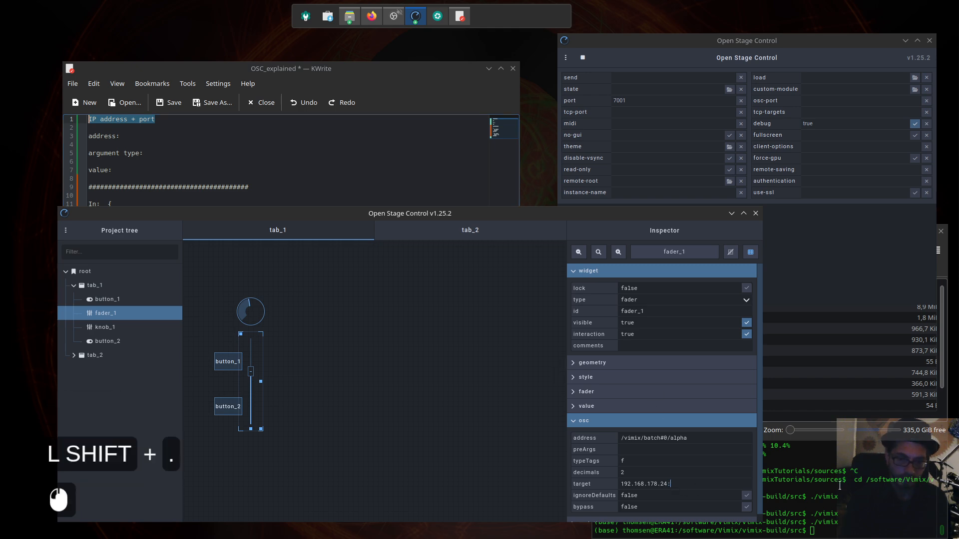
key("BackSpace")
type(":")
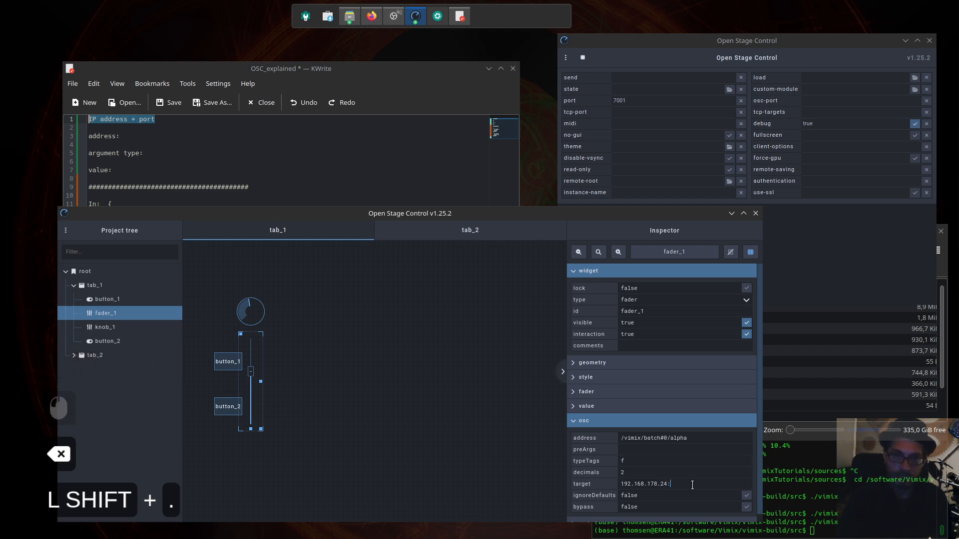
left_click(746, 483)
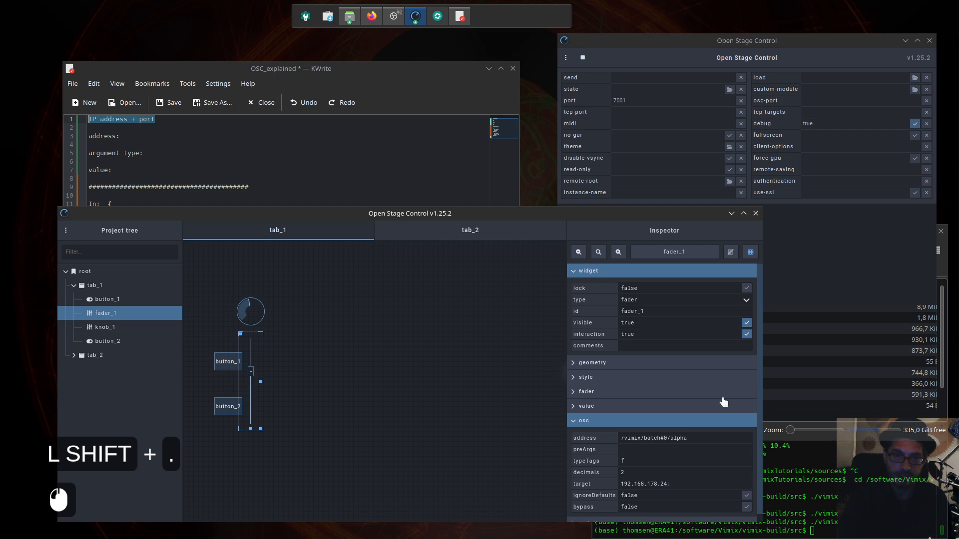
Show the help for the port setting in the Open Stage Control launcher window.
left_click(743, 40)
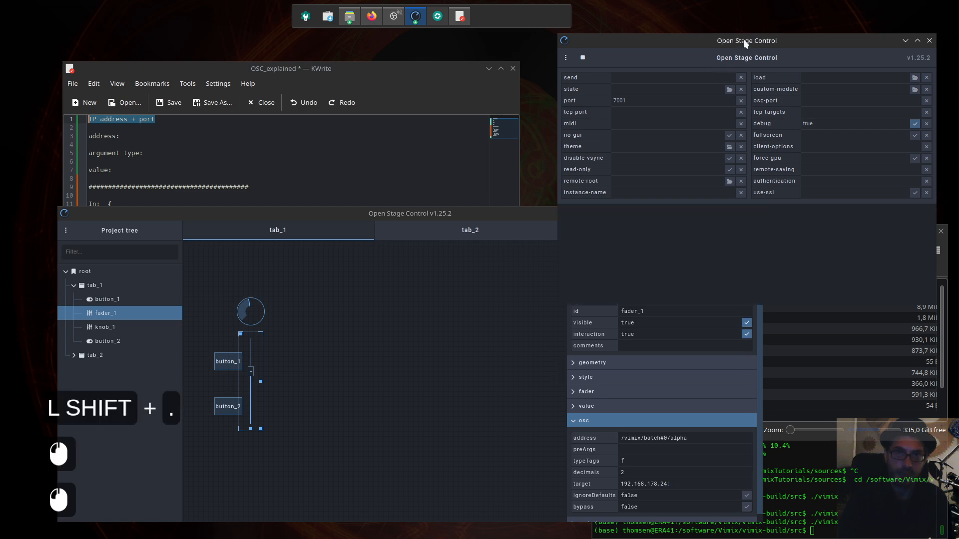
left_click(572, 101)
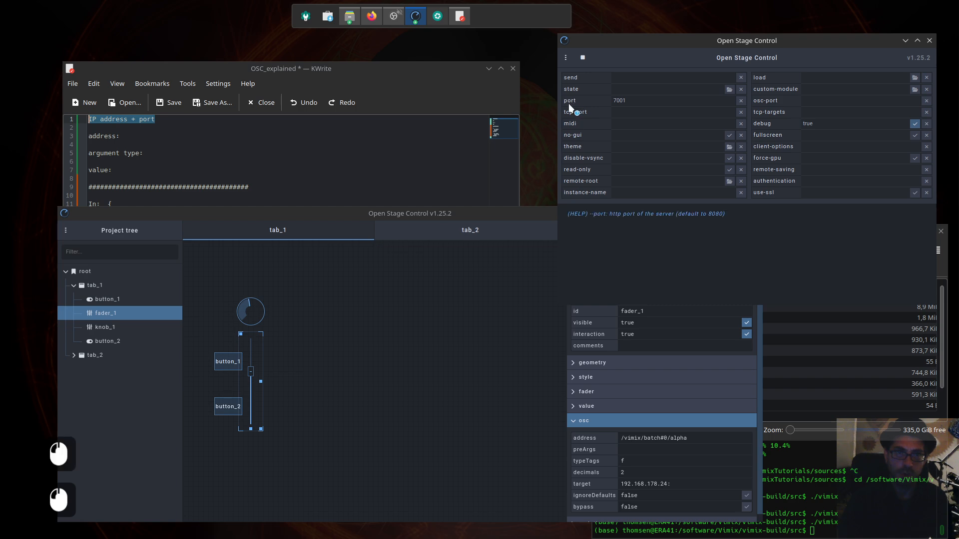
left_click(569, 103)
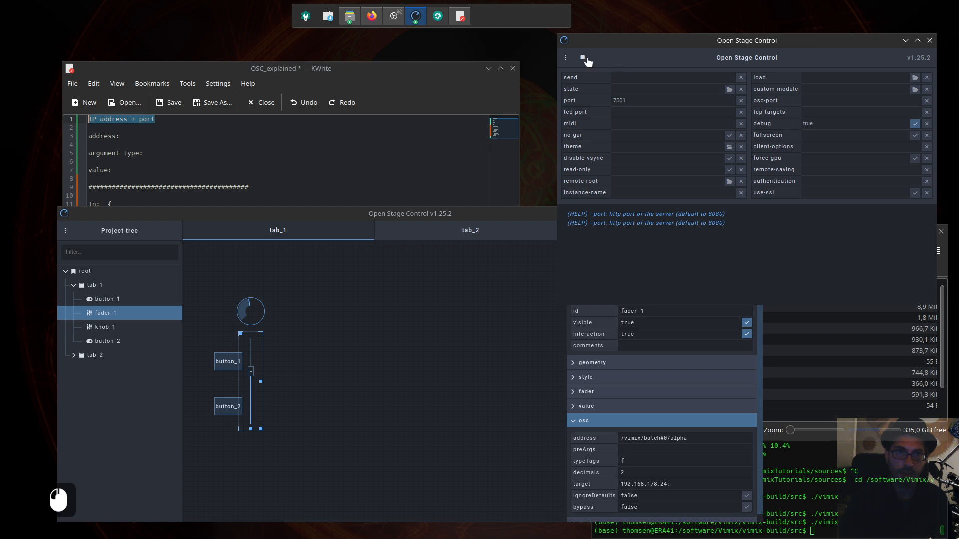
left_click(629, 99)
Switch to the terminal, launch vimix by rerunning ./vimix, and move the HR clock source upward in the mixing view.
left_click(716, 482)
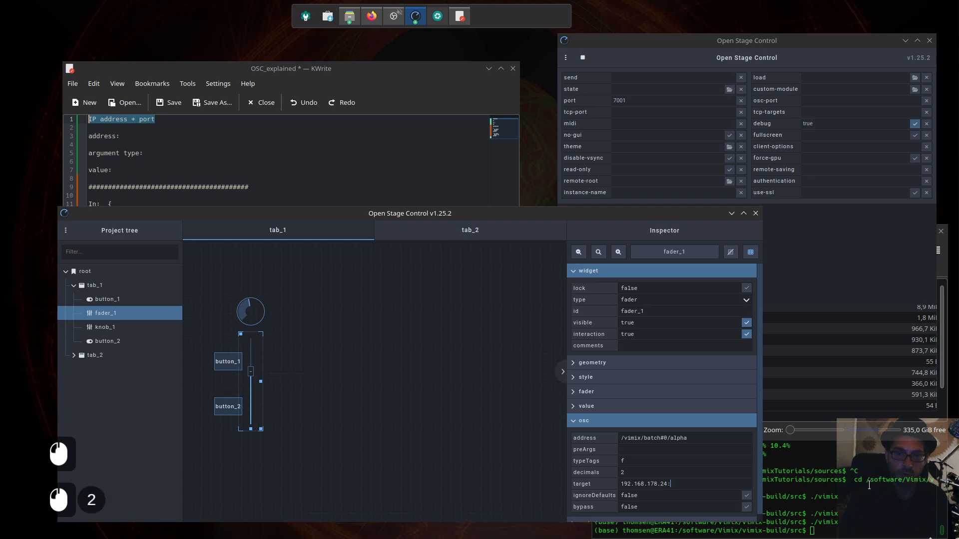
left_click(868, 505)
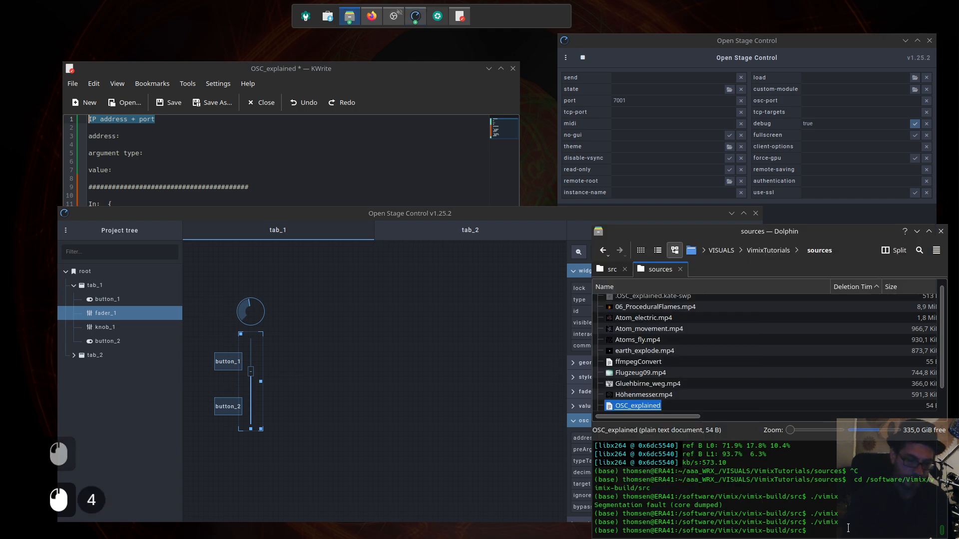
key("Up")
key("Return")
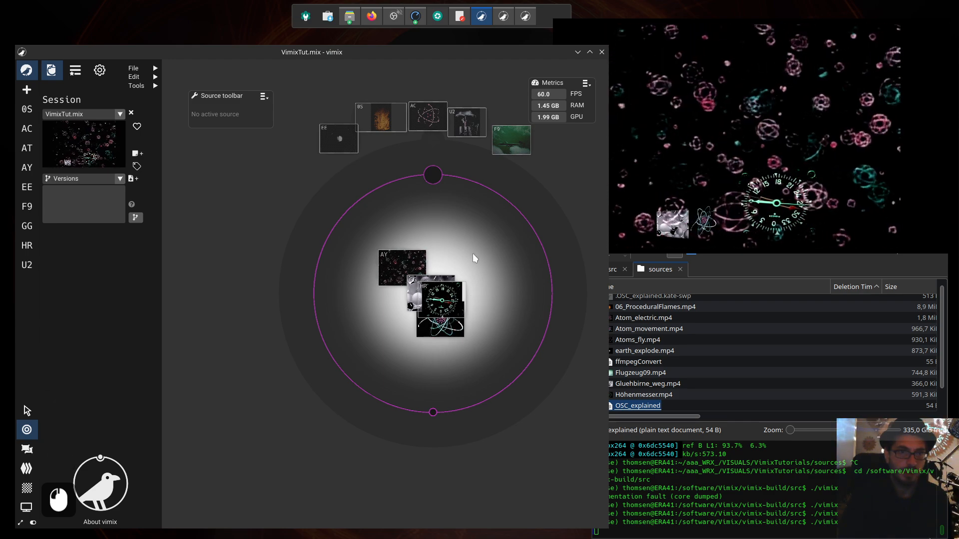
left_click_drag(445, 303, 455, 270)
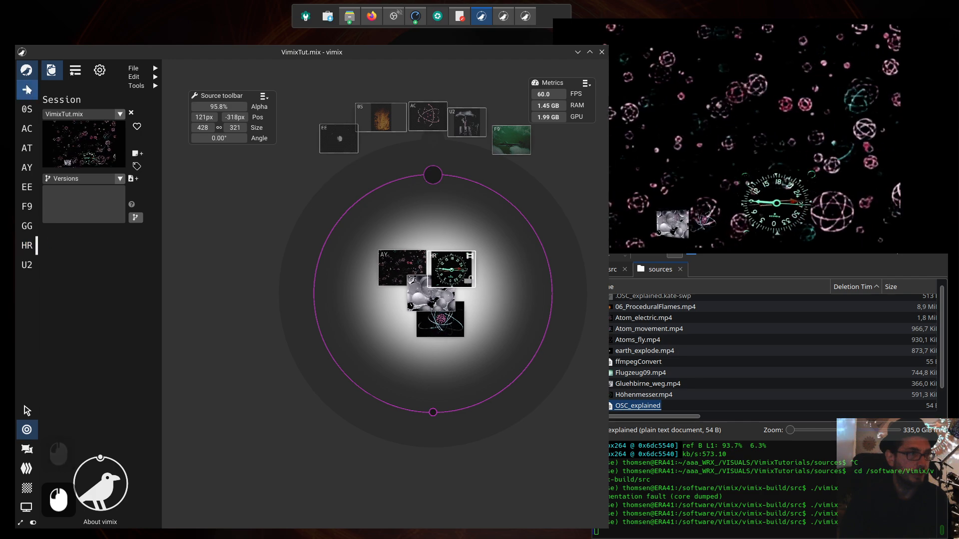
Open the vimix settings and examine the OSC Port in and Port out values.
left_click(99, 70)
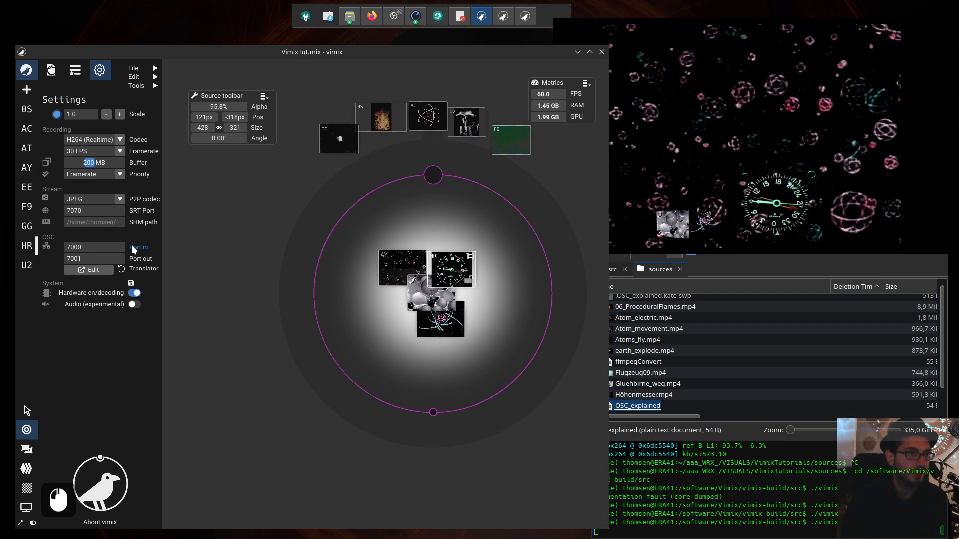
left_click(73, 247)
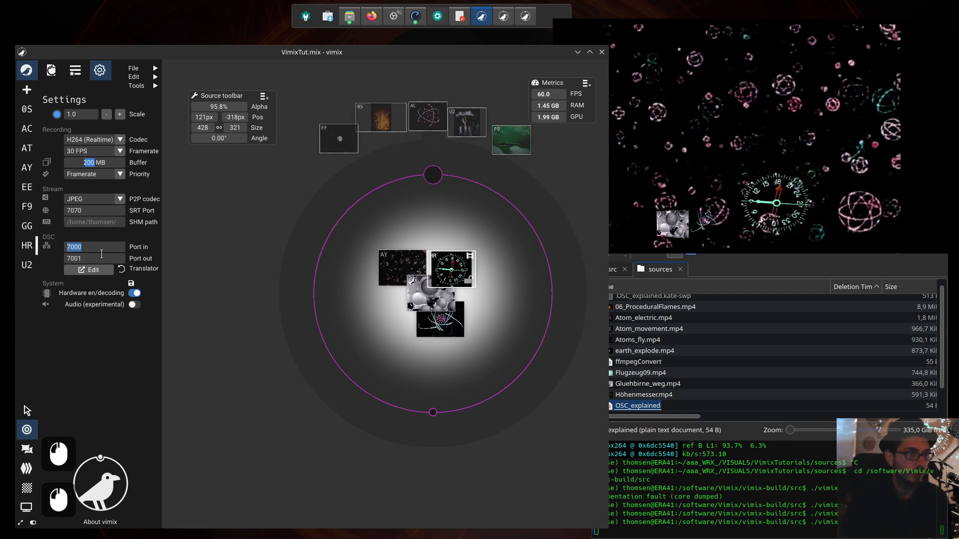
left_click(83, 259)
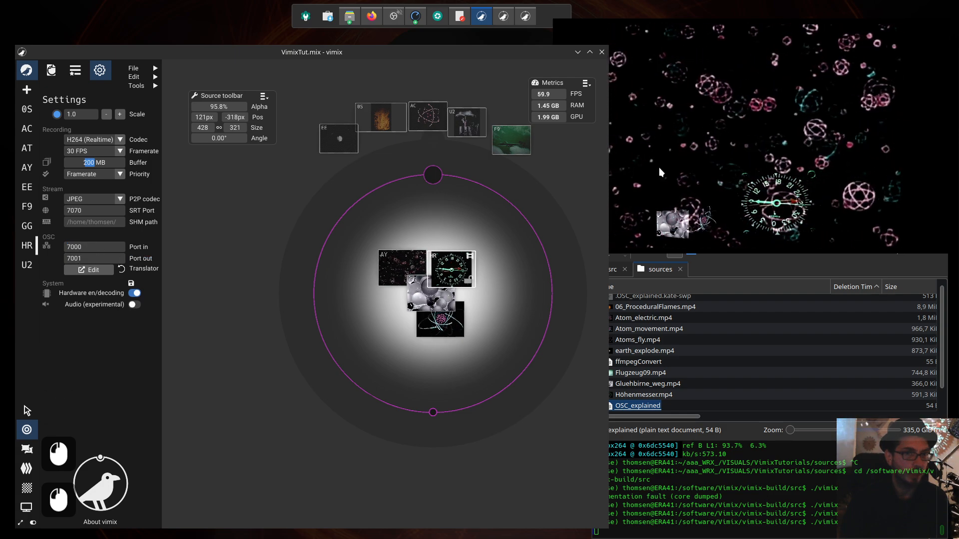
left_click(832, 259)
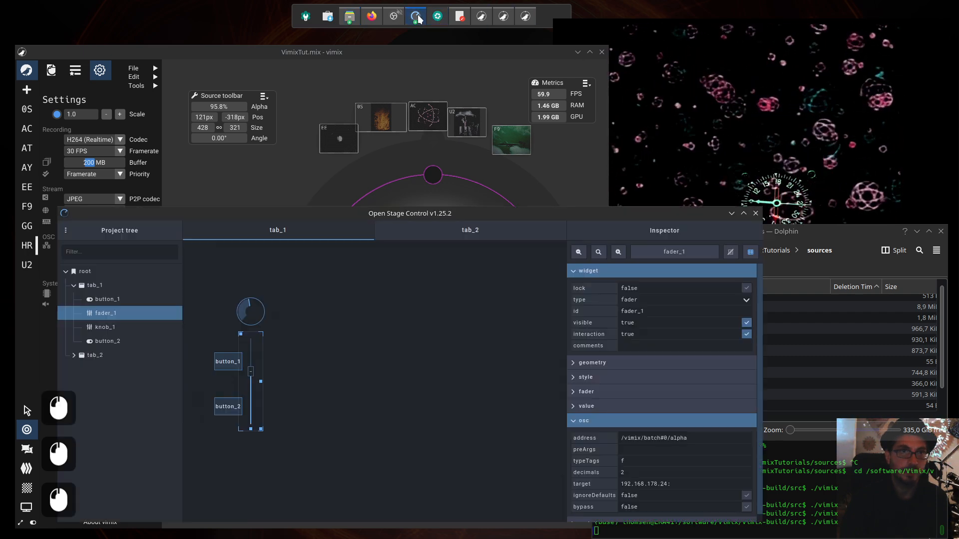
Bring the Open Stage Control launcher forward beside vimix and check its port setting against the vimix OSC ports.
left_click(415, 16)
left_click(415, 18)
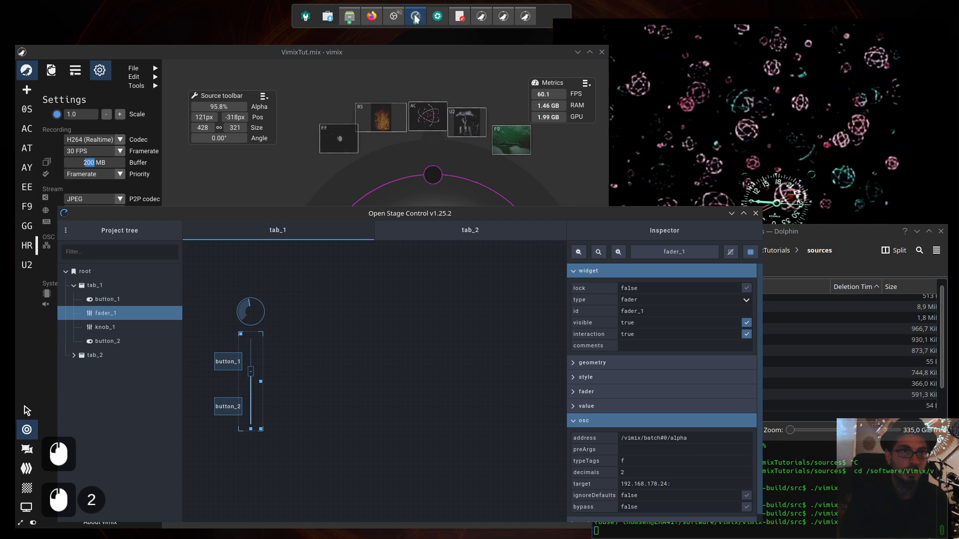
left_click(354, 54)
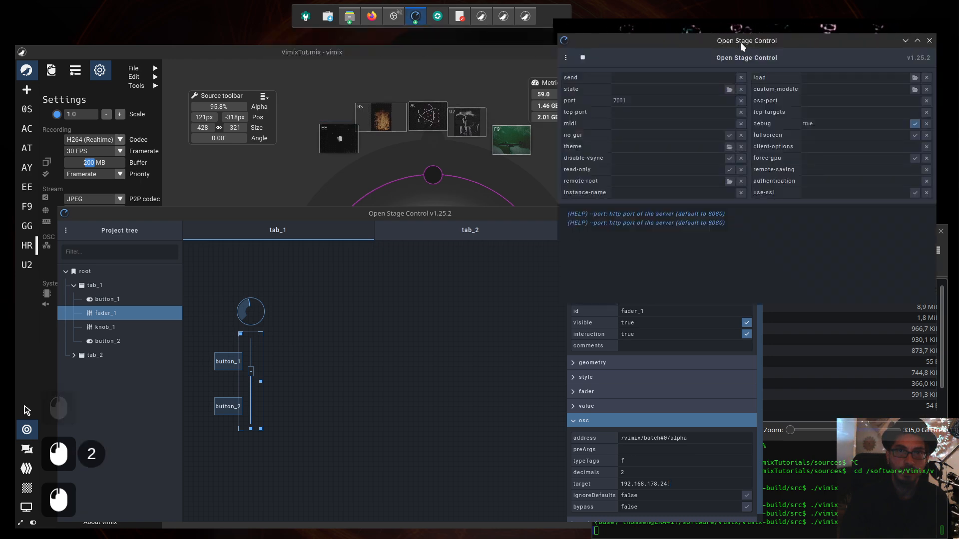
left_click(592, 110)
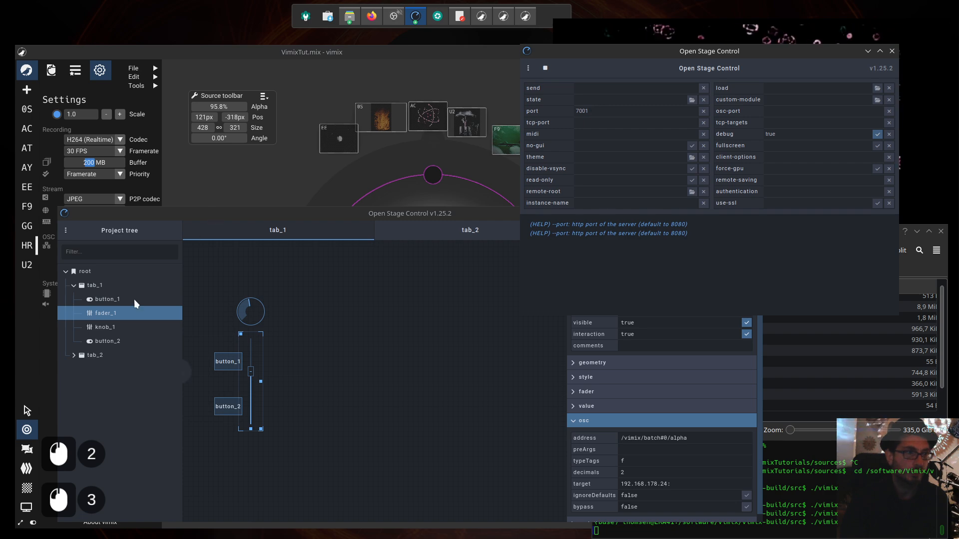
Copy the OSC Port in value 7000 from vimix and append it to fader_1's target, making it 192.168.178.24:7000.
left_click(224, 50)
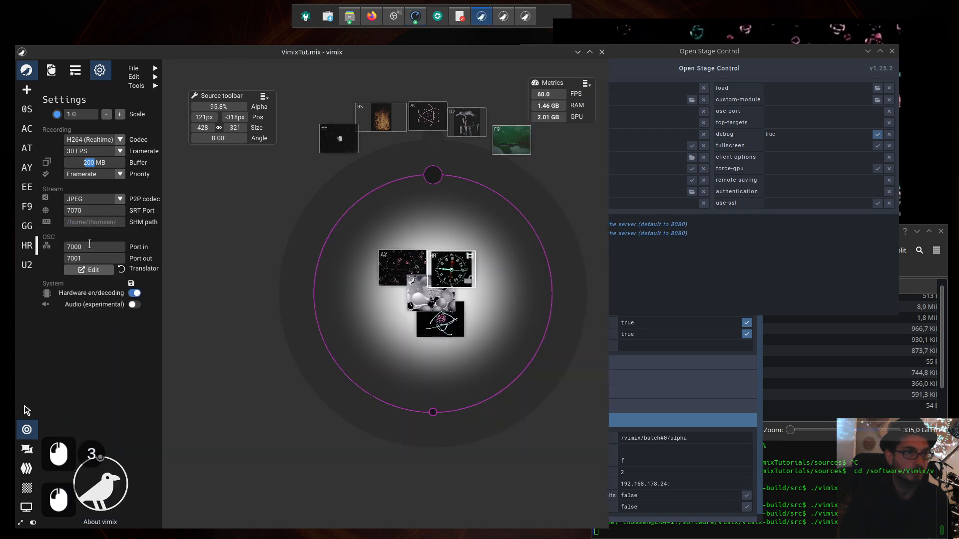
triple_click(85, 247)
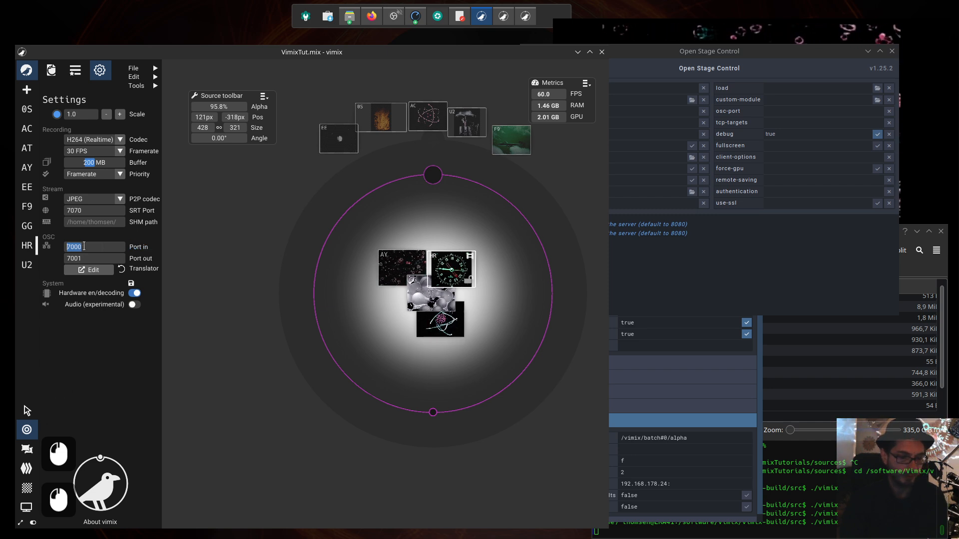
key("ctrl")
key("ctrl+c")
left_click(705, 485)
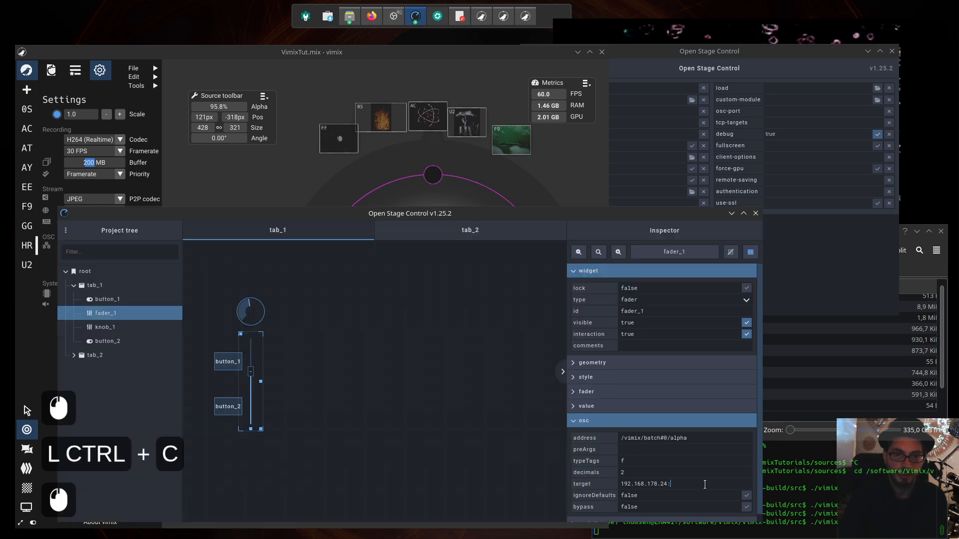
key("ctrl+v")
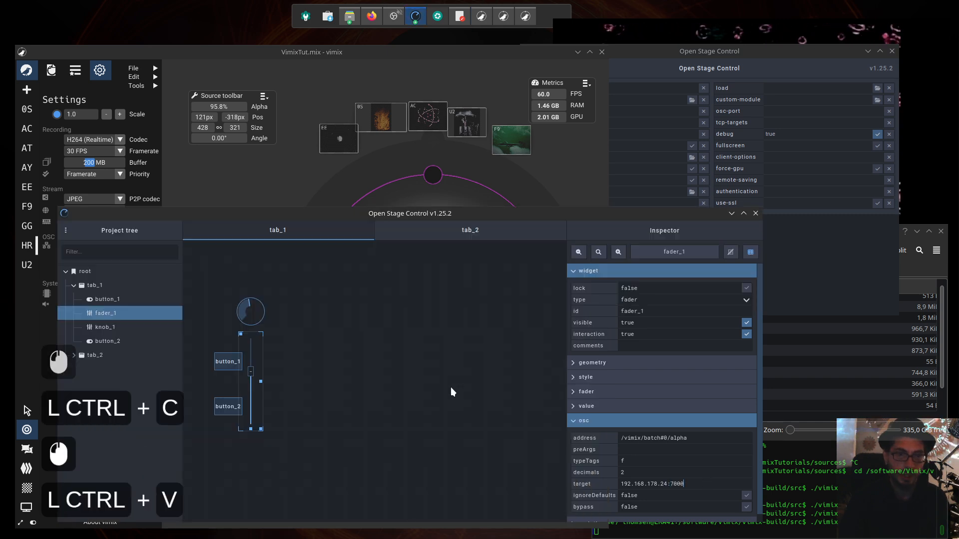
Test fader_1 by moving it up and down, and examine the outgoing OSC messages in the launcher's debug log.
double_click(251, 381)
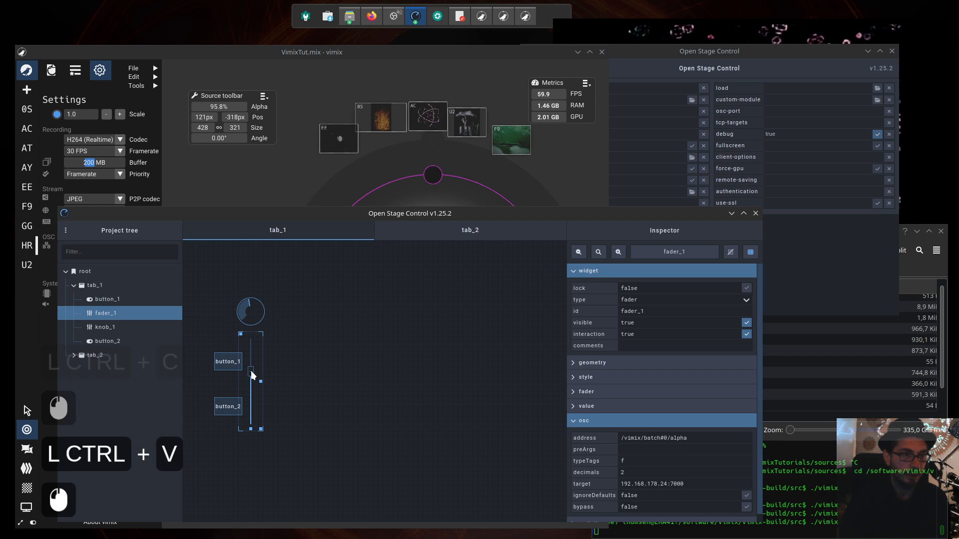
left_click_drag(253, 383, 253, 364)
left_click(711, 74)
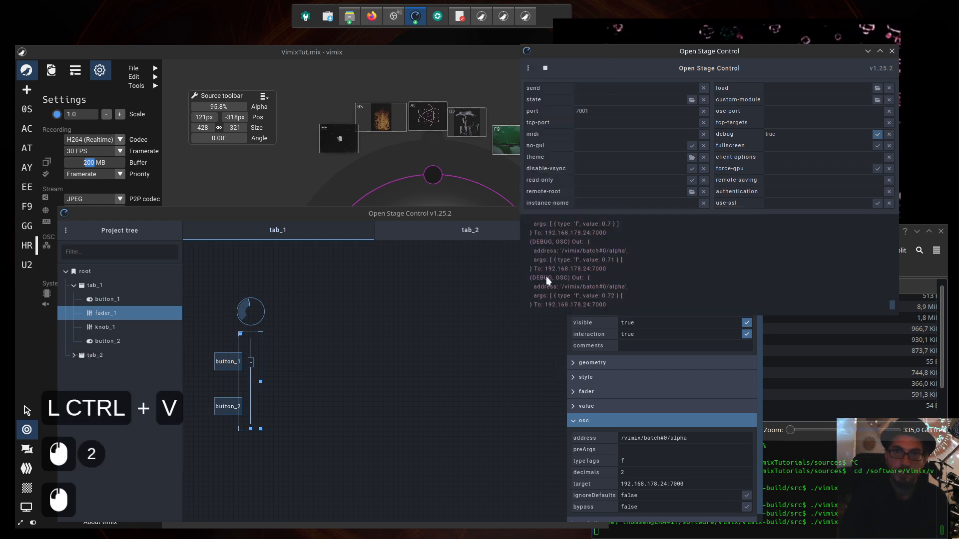
left_click_drag(710, 74, 741, 72)
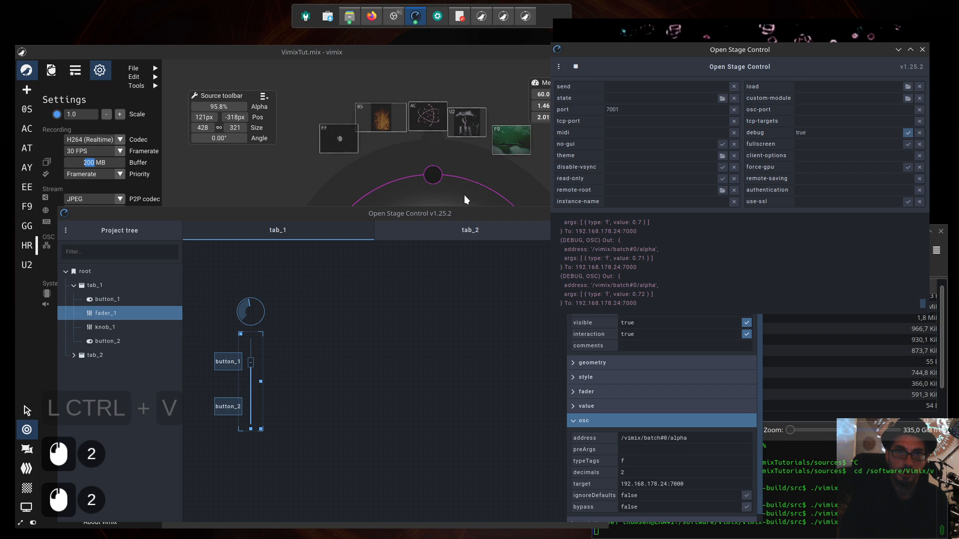
left_click(252, 366)
left_click(782, 223)
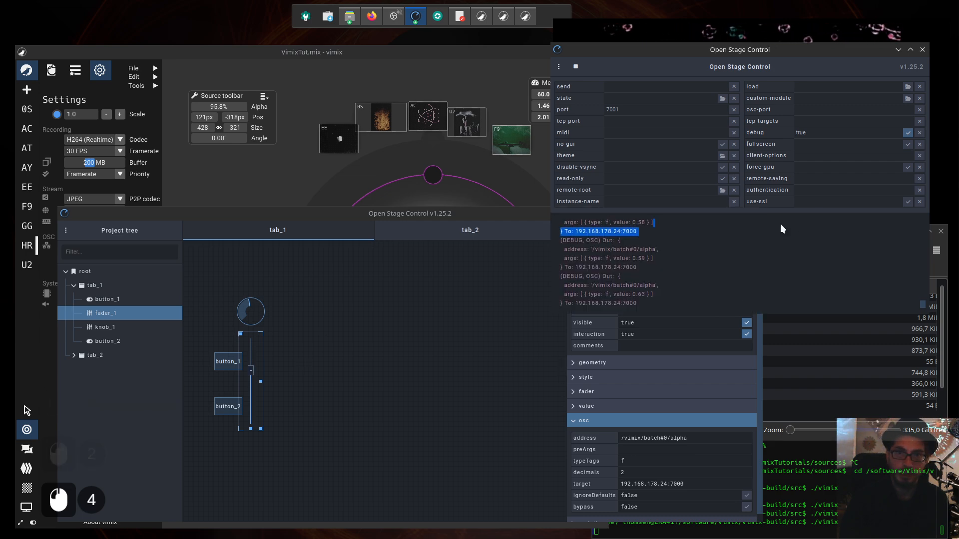
Turn off the session editor and narrow the Open Stage Control session window until the launcher's debug log is uncovered.
left_click(452, 331)
left_click_drag(528, 374, 358, 354)
left_click(345, 353)
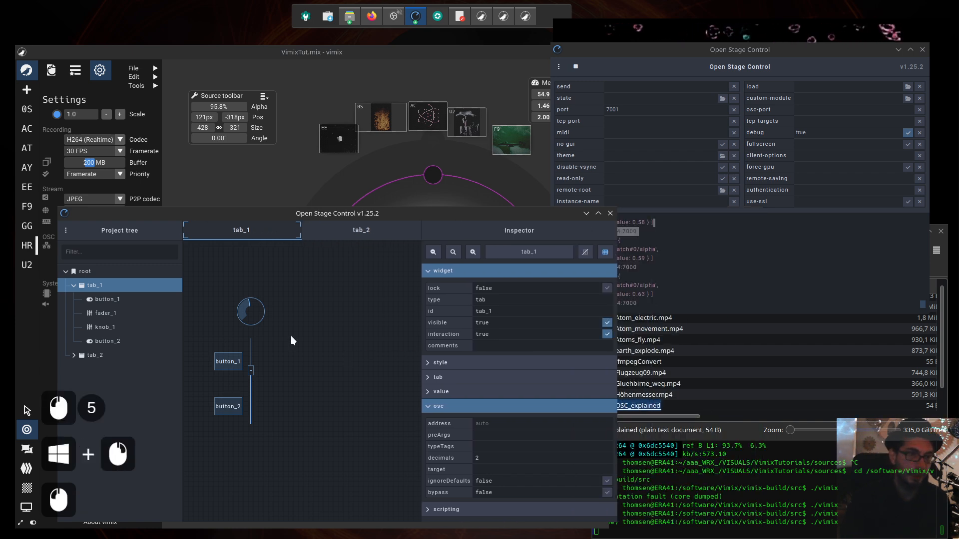
key("ctrl+e")
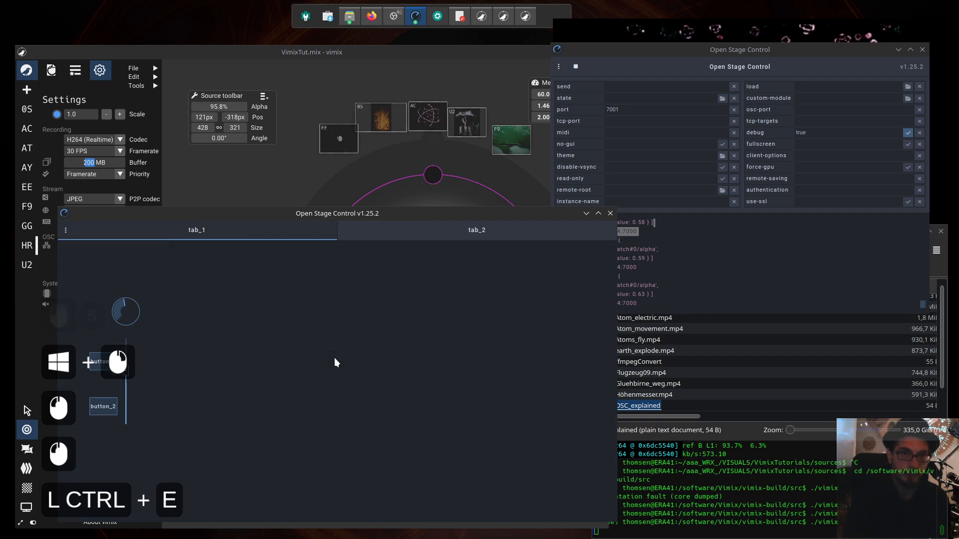
left_click_drag(549, 432, 479, 437)
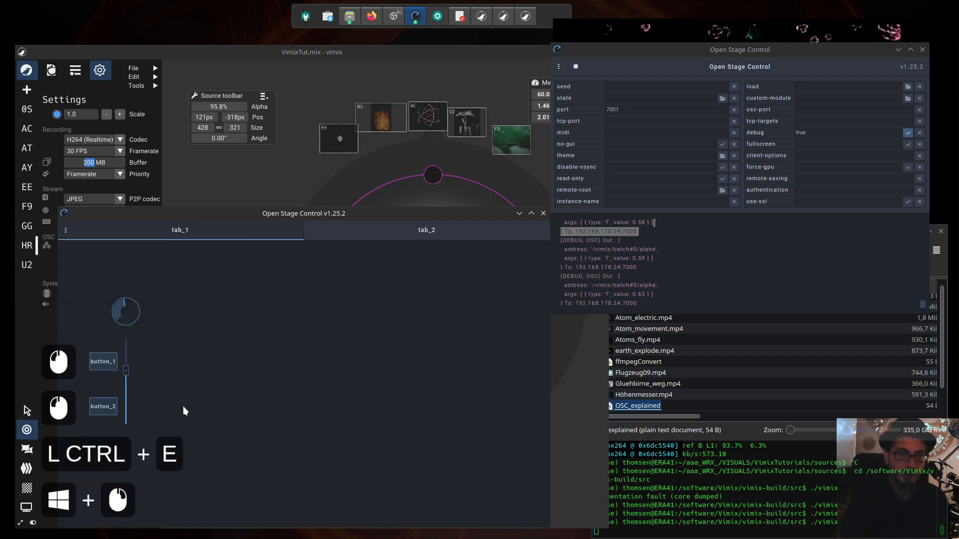
Move fader_1 outside edit mode and highlight the address, argument and target lines of its outgoing messages in the debug log.
left_click_drag(128, 374, 131, 382)
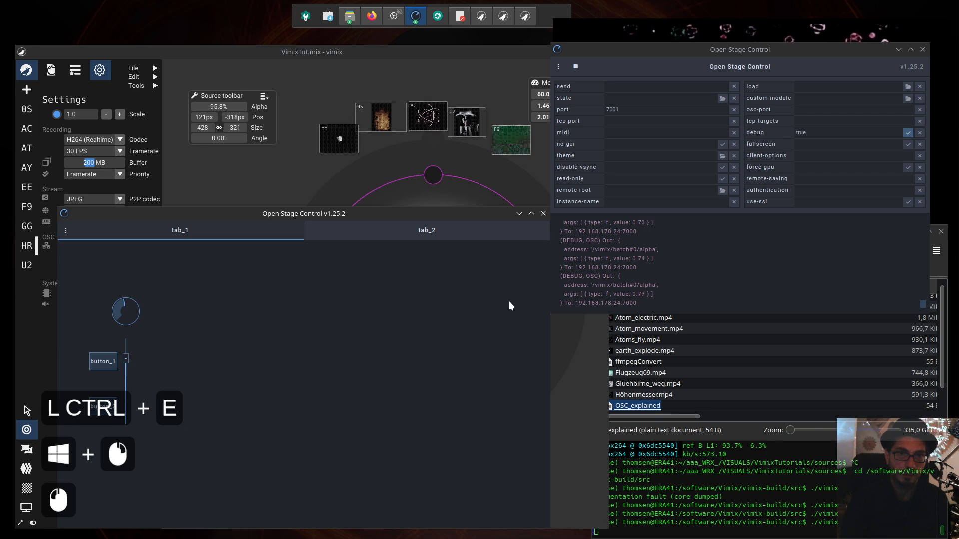
left_click(666, 292)
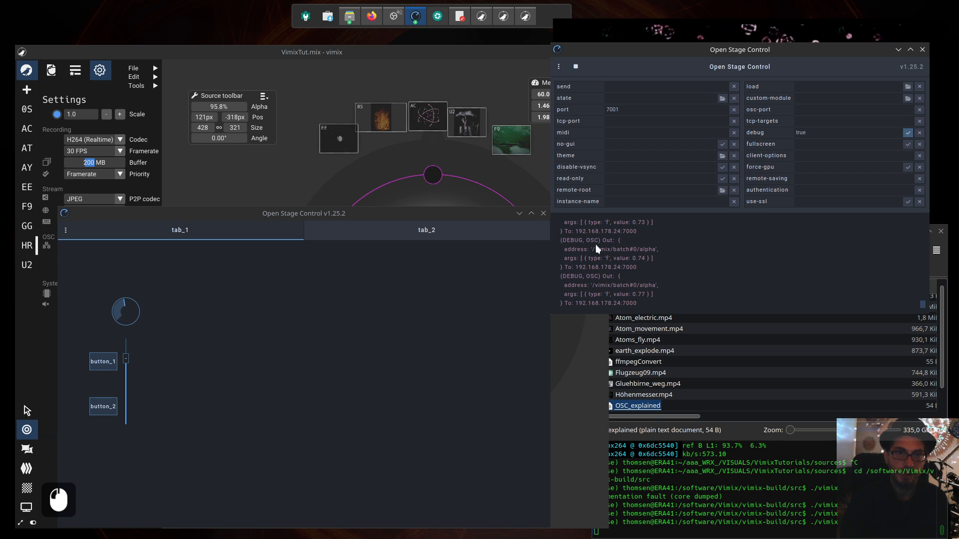
left_click_drag(603, 241, 630, 248)
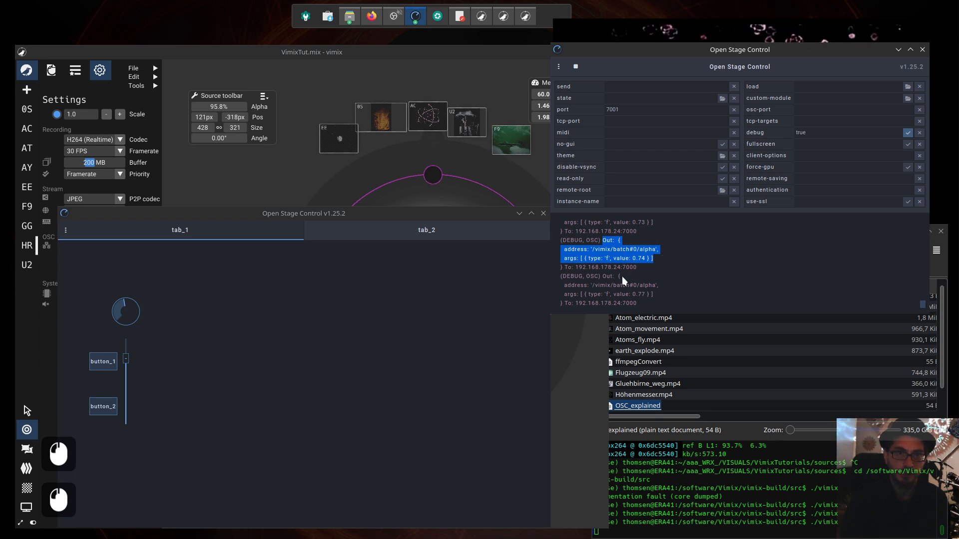
left_click_drag(603, 276, 641, 310)
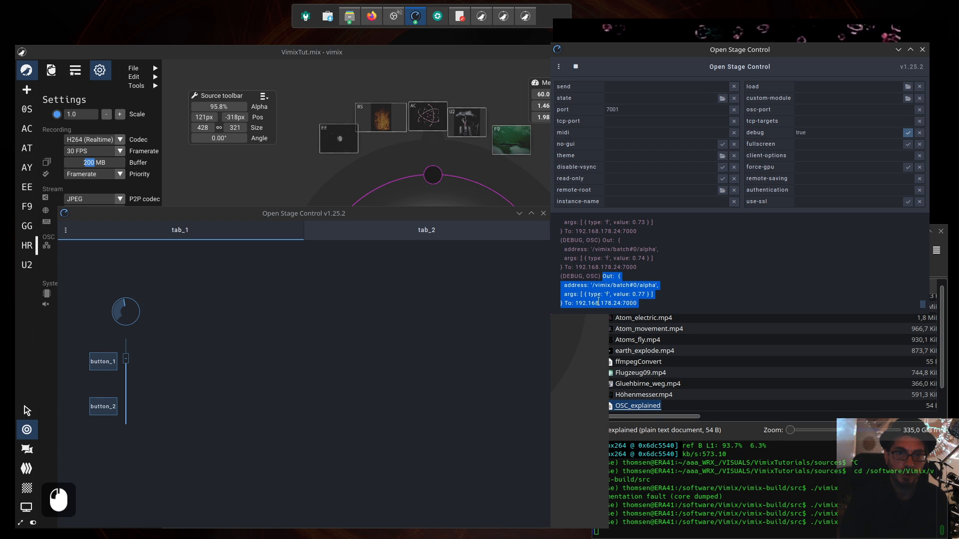
Rearrange the launcher and session windows to uncover vimix's mixing view, and move fader_1 through its range up to its maximum.
left_click_drag(725, 50, 650, 63)
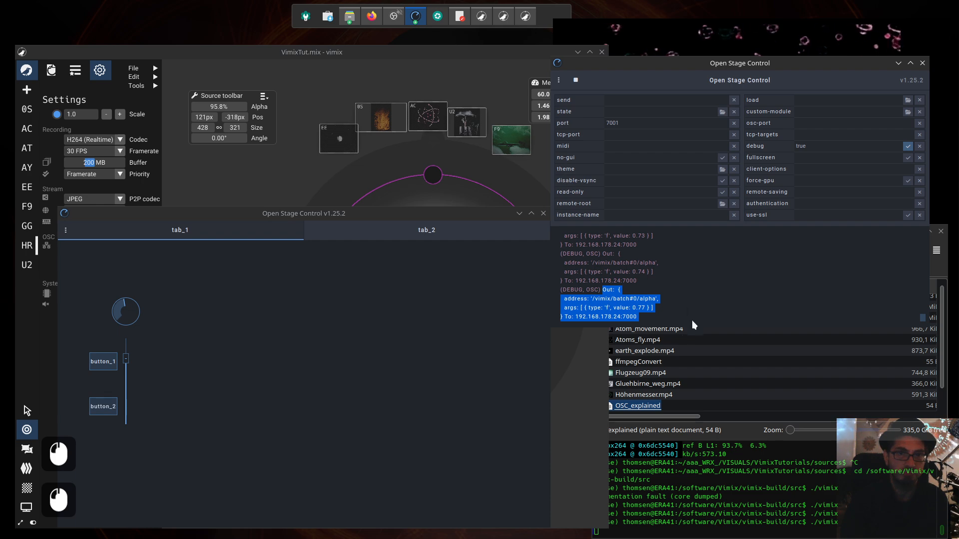
left_click_drag(335, 217, 714, 207)
left_click(507, 351)
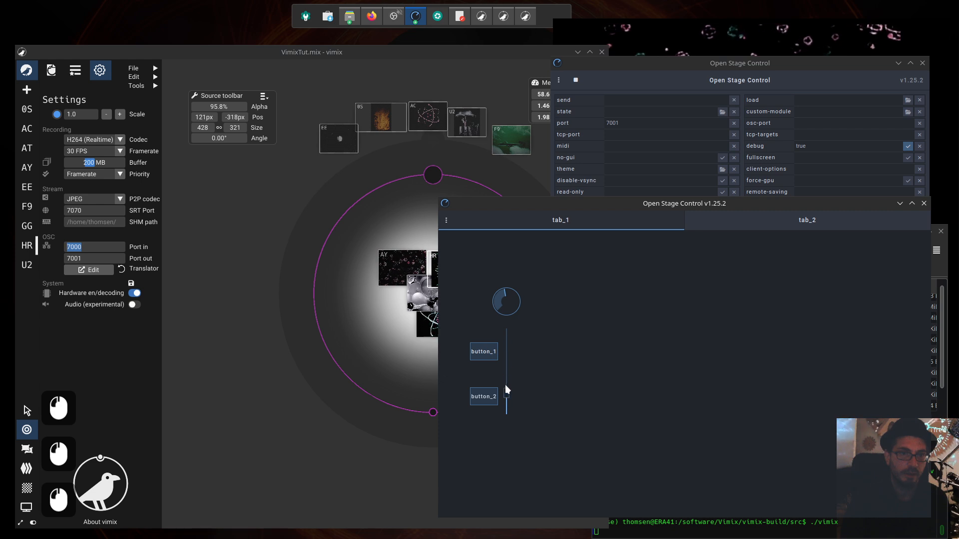
left_click_drag(517, 448, 613, 454)
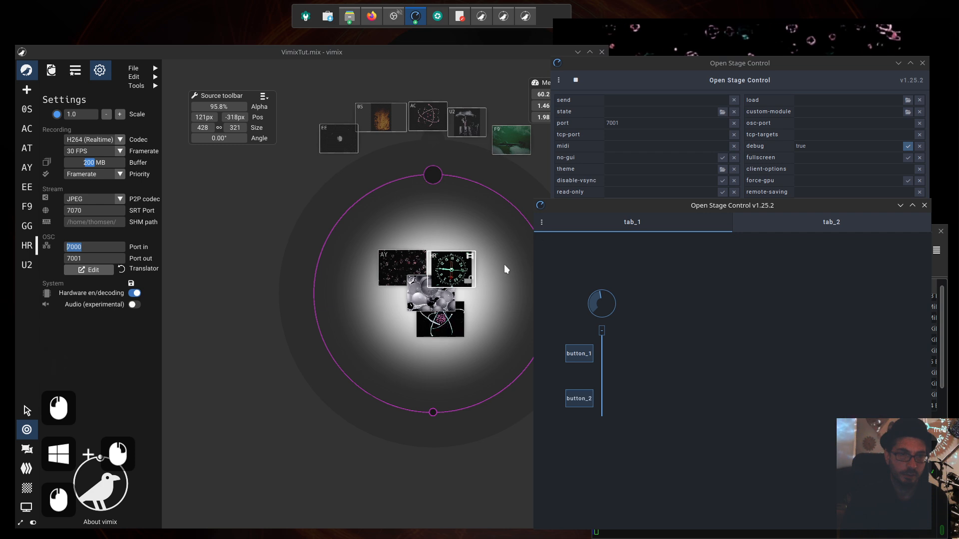
Select the AY source in vimix's mixing view and move it outward to about 81% alpha.
left_click(447, 276)
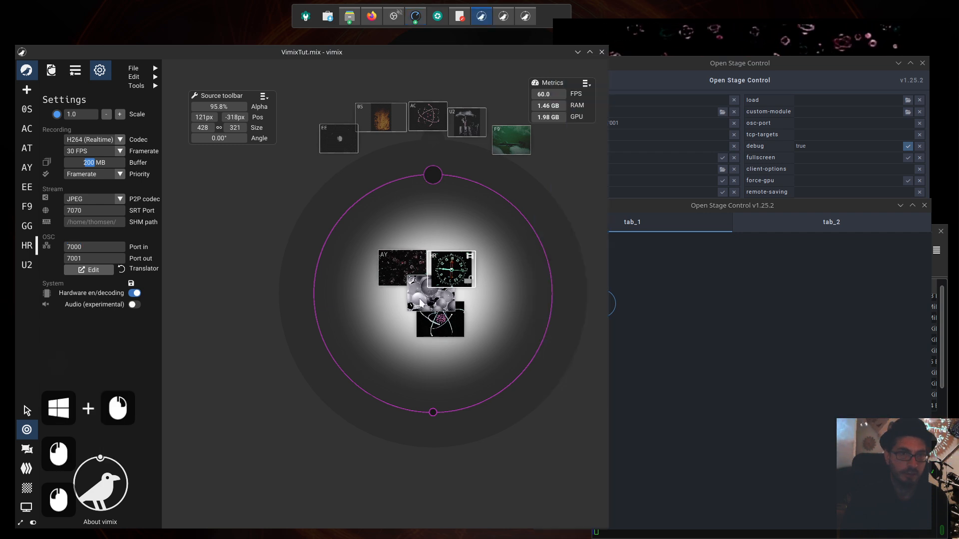
left_click(403, 271)
left_click_drag(399, 270, 388, 259)
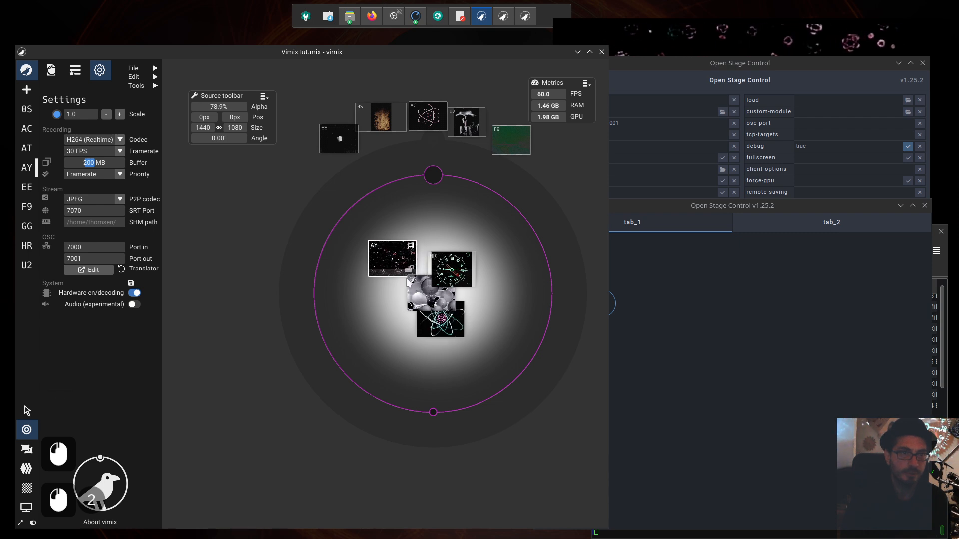
left_click_drag(394, 260, 391, 265)
left_click(382, 268)
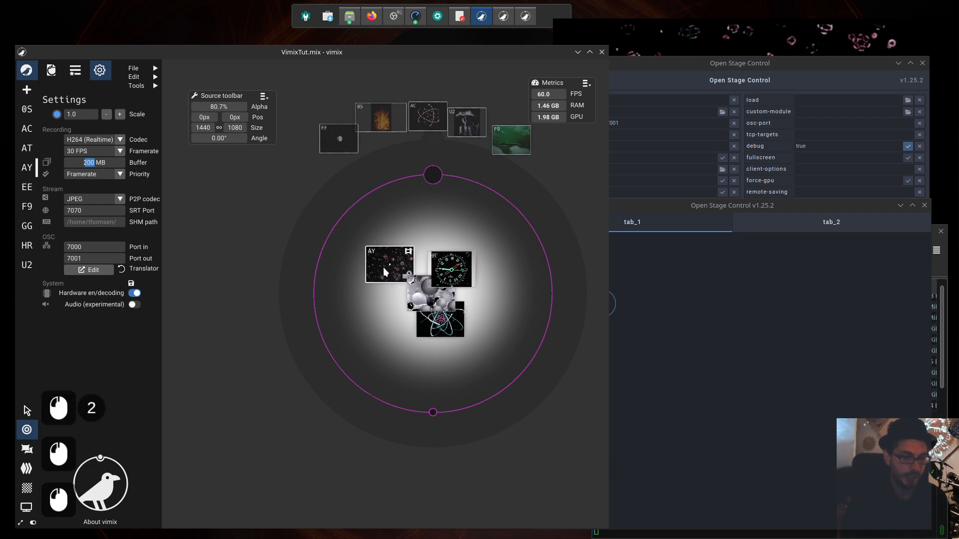
Open the vimix Player and switch it from User selection to Batch #0.
key("ctrl+p")
left_click_drag(395, 319, 348, 312)
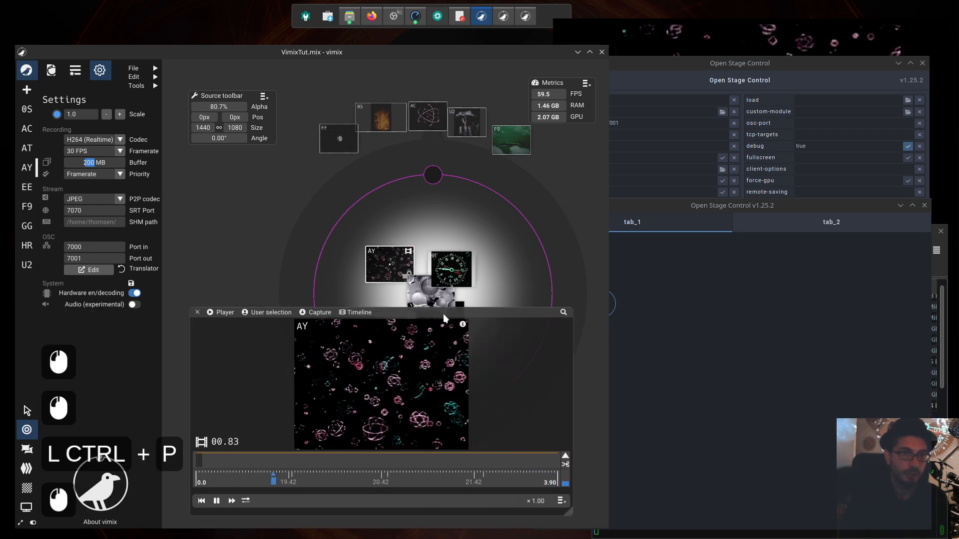
left_click(269, 313)
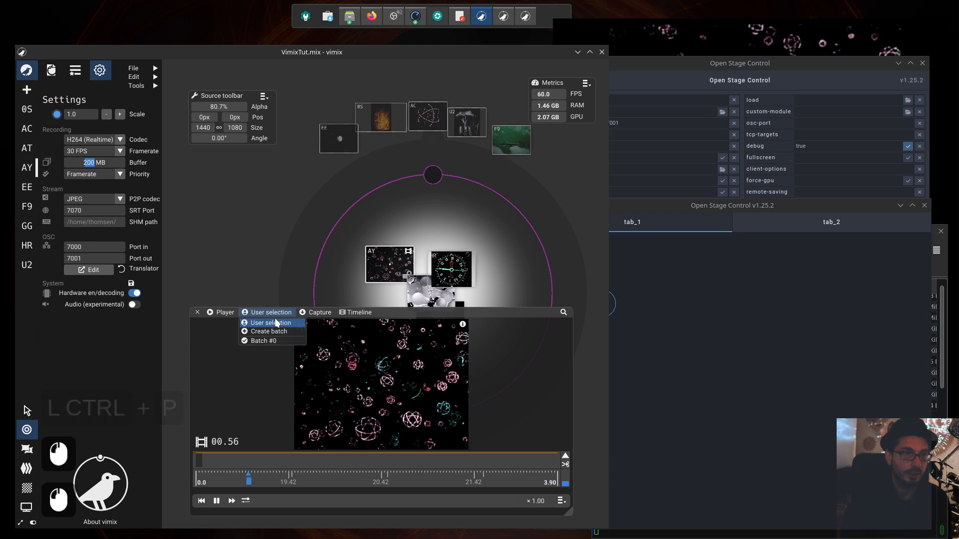
left_click(269, 340)
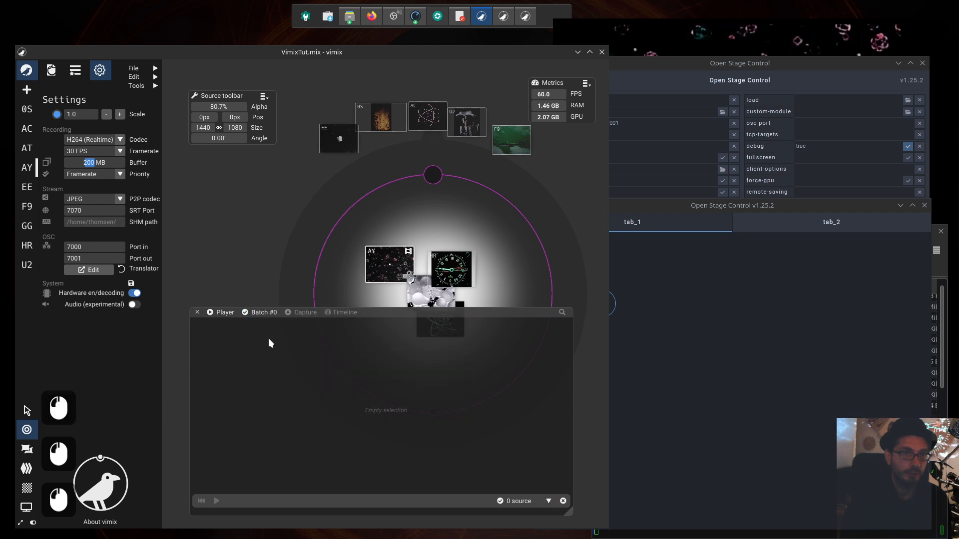
Switch the Player to User selection and reposition the mixing sources, AY to about 63% alpha and HR to about 82%.
left_click(268, 312)
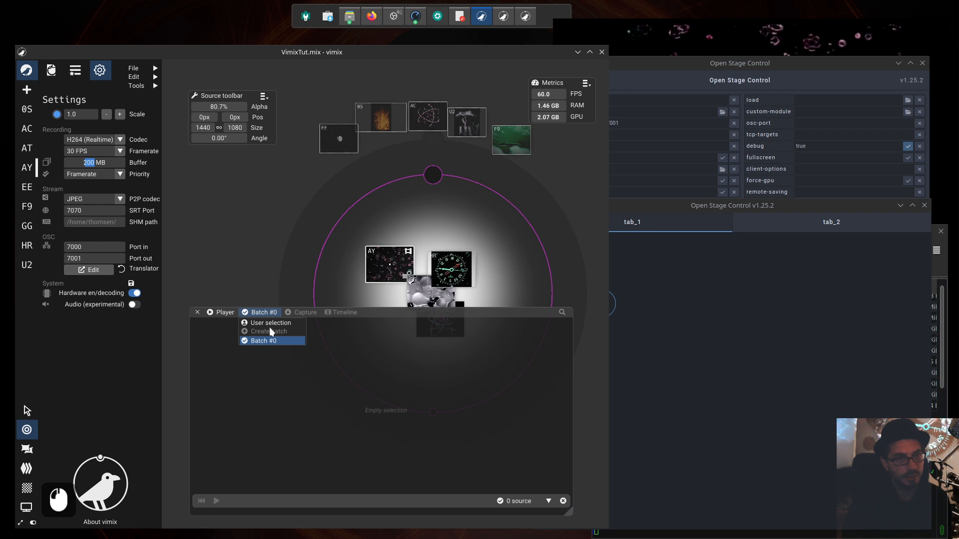
left_click(273, 323)
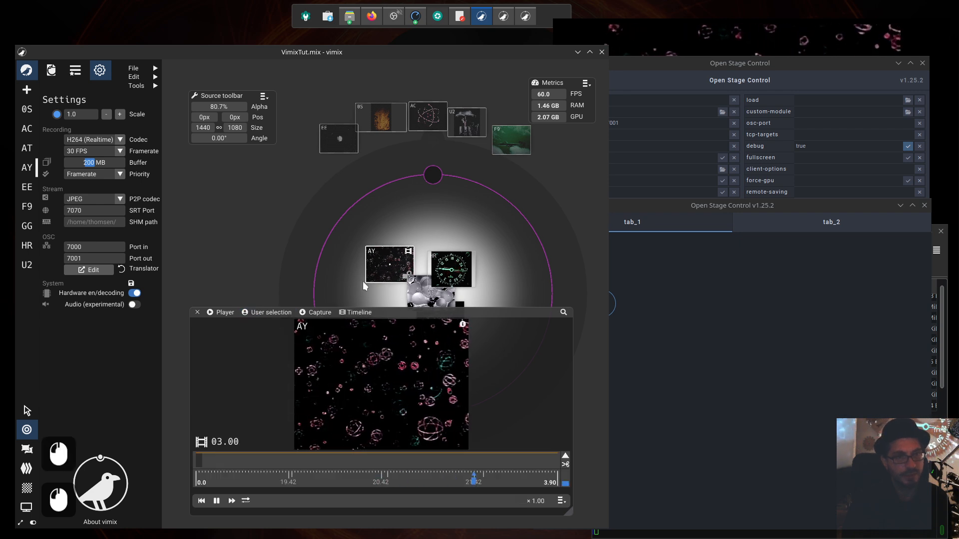
left_click_drag(394, 269, 383, 261)
left_click(438, 273)
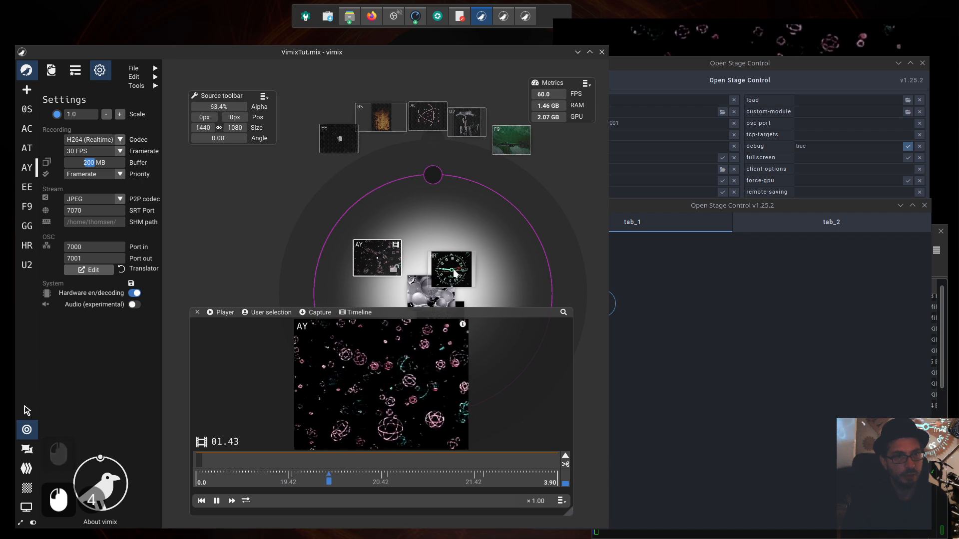
left_click_drag(457, 271, 434, 239)
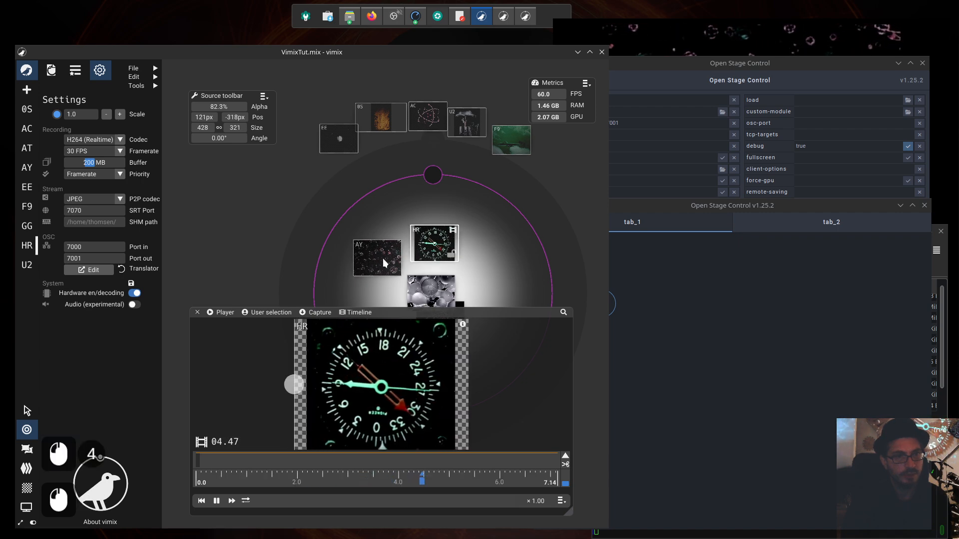
Select the AY and HR sources together in the mixing view and create a new batch from them in the Player.
left_click_drag(343, 205, 473, 271)
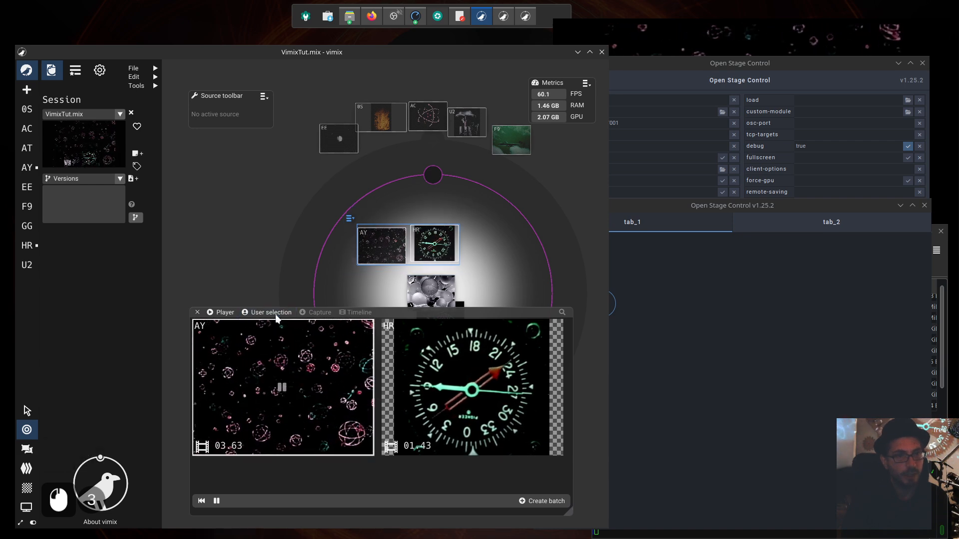
left_click(275, 314)
left_click(275, 314)
left_click(275, 314)
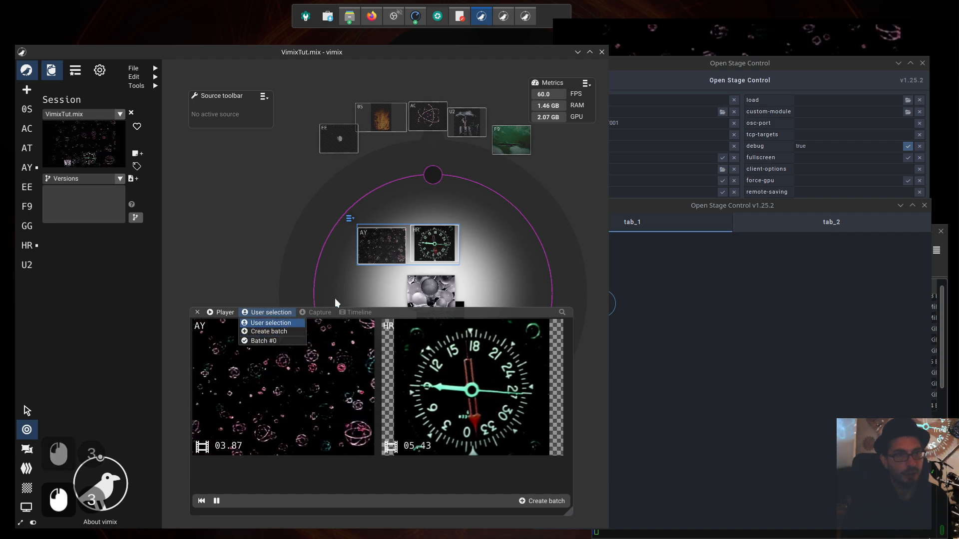
left_click(280, 333)
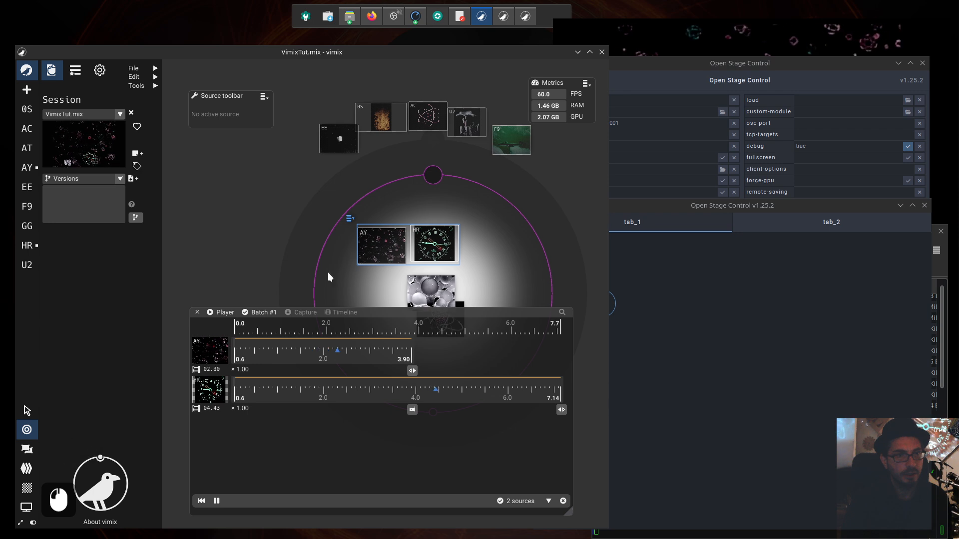
Show the empty Batch #0 in the Player, delete it, and open the list of remaining batches.
left_click(258, 313)
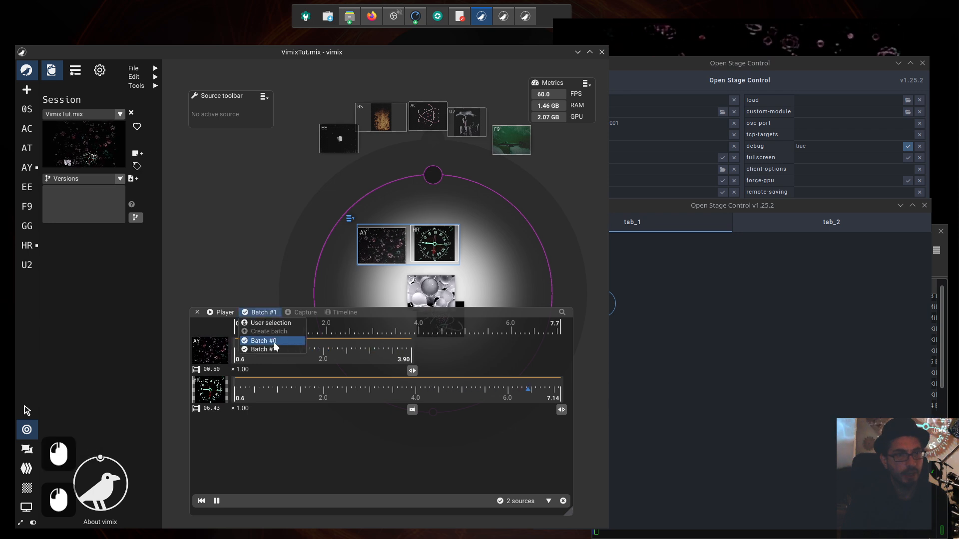
left_click(265, 340)
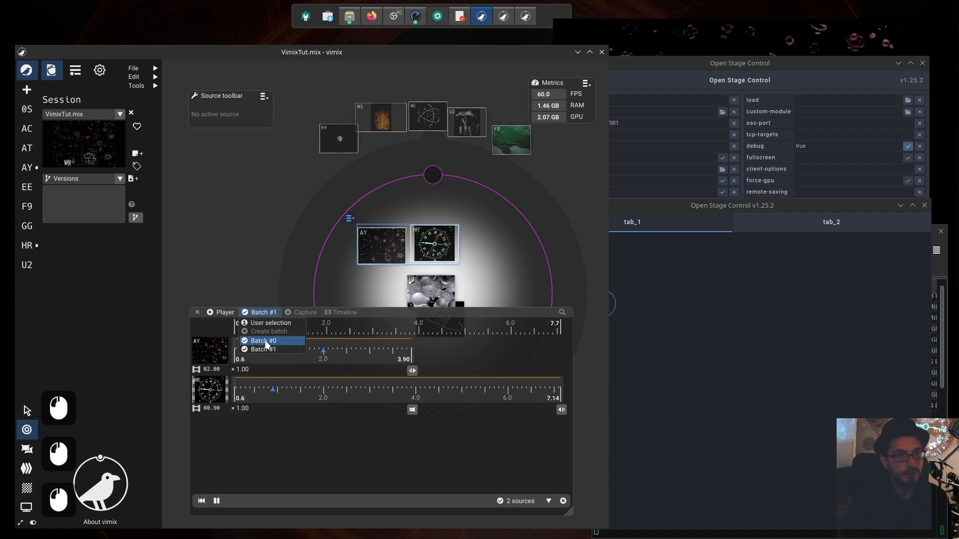
left_click(563, 502)
left_click(272, 312)
left_click(288, 311)
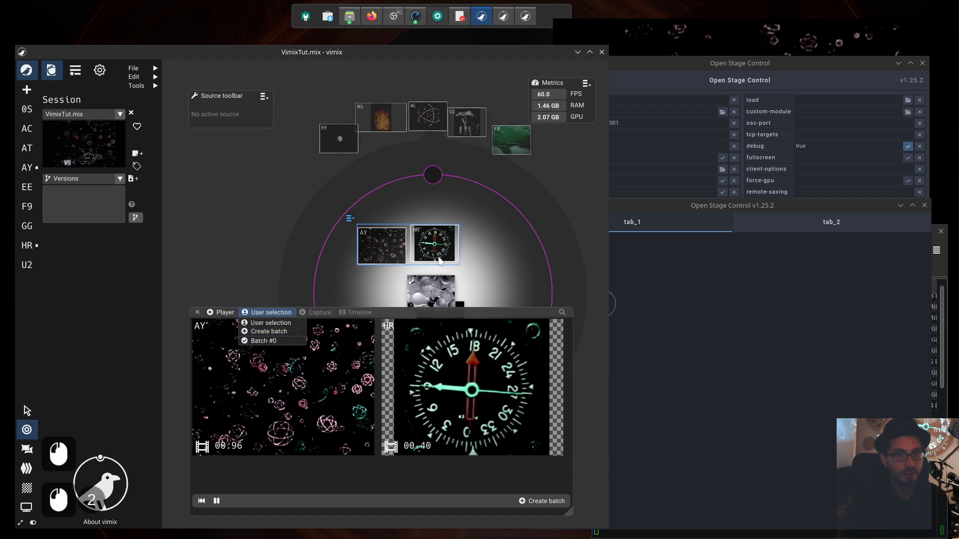
Switch to the Open Stage Control session and lower fader_1 from its maximum to around the middle of its range.
left_click(684, 310)
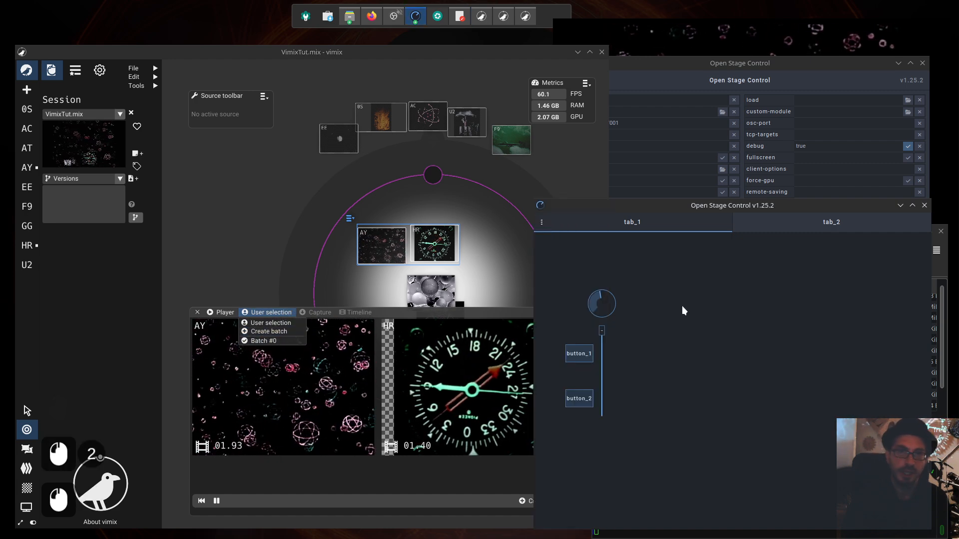
left_click(603, 332)
left_click_drag(603, 335, 614, 366)
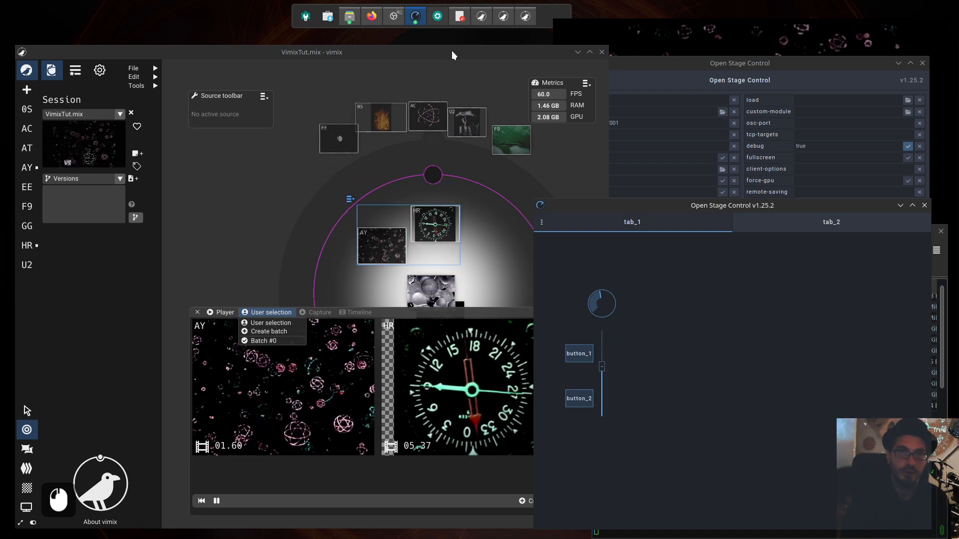
Enable edit mode in the session, enlarge its window to show the full canvas, and select fader_1.
left_click_drag(693, 198, 499, 186)
key("ctrl")
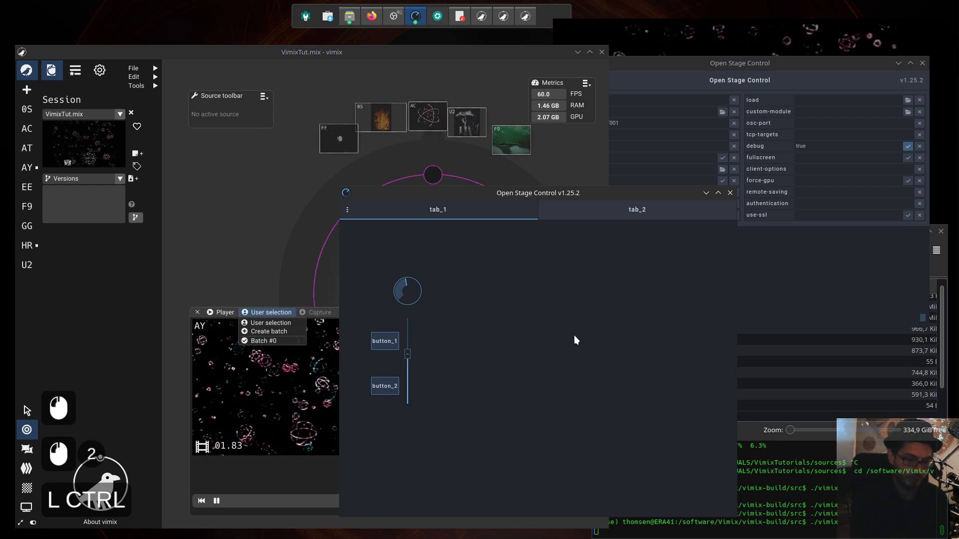
key("ctrl+e")
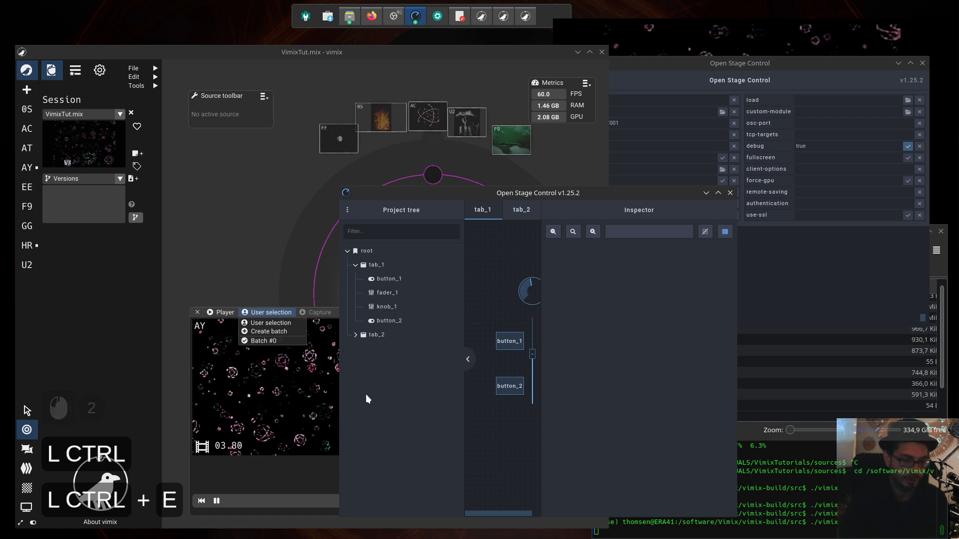
left_click_drag(366, 394, 178, 385)
left_click(349, 358)
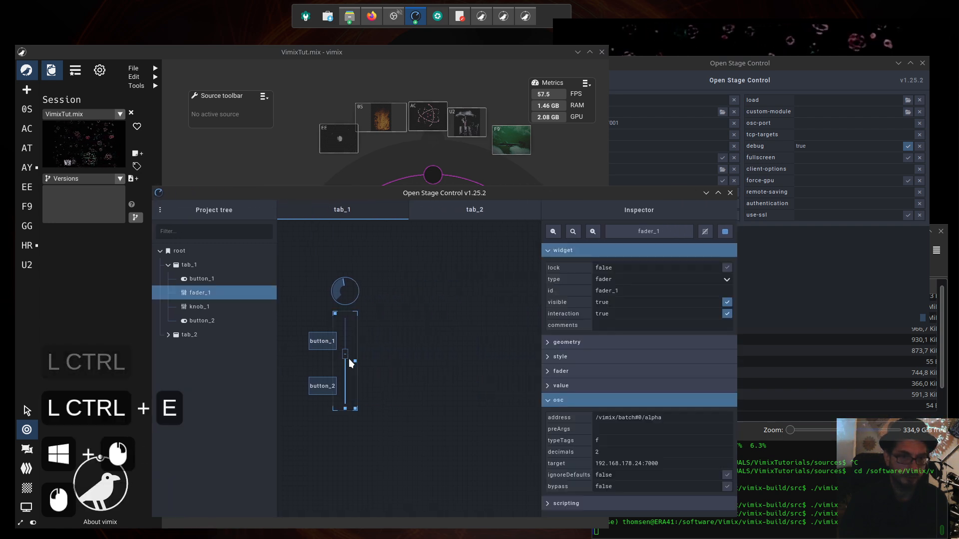
Try a capital B for "batch" in fader_1's OSC address, and restore the address to /vimix/batch#0/alpha.
left_click_drag(626, 418, 592, 422)
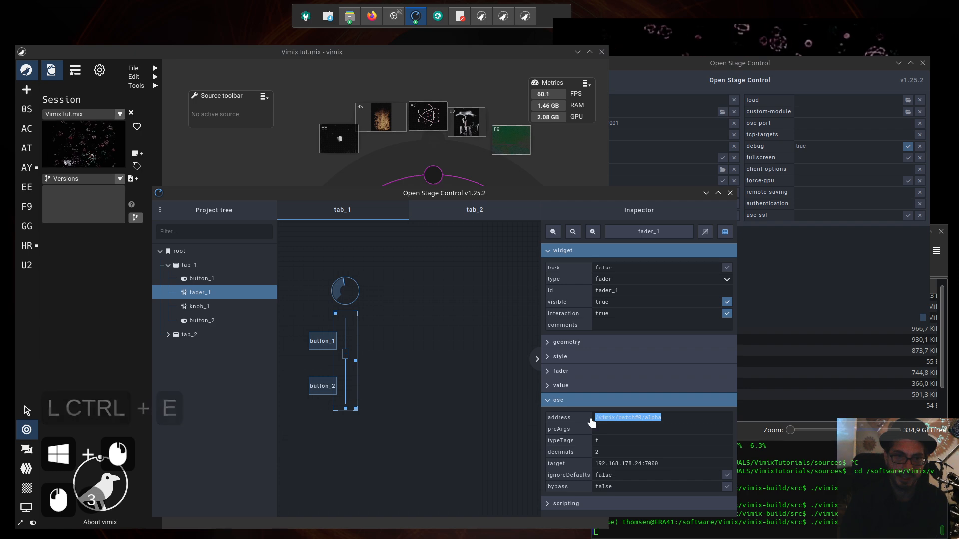
left_click(662, 415)
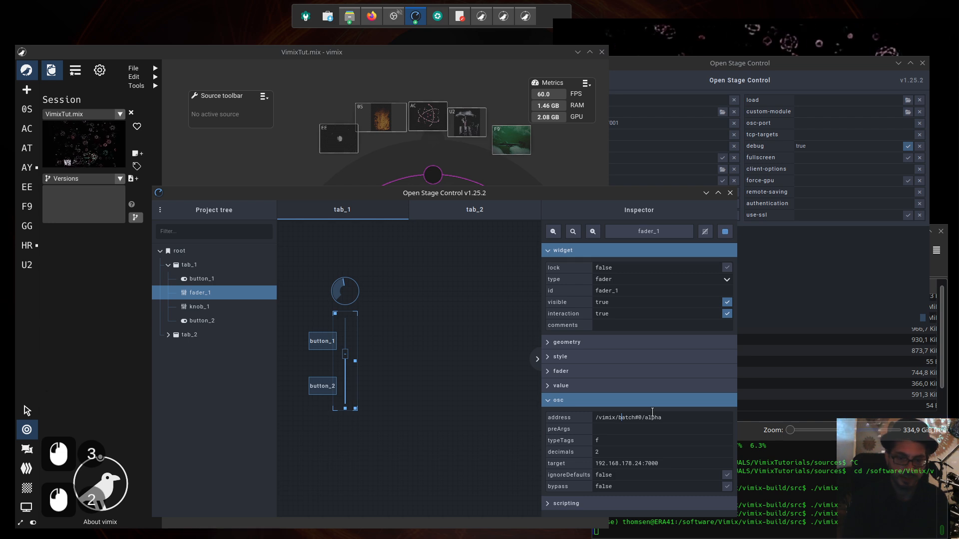
key("BackSpace")
type("B")
key("BackSpace")
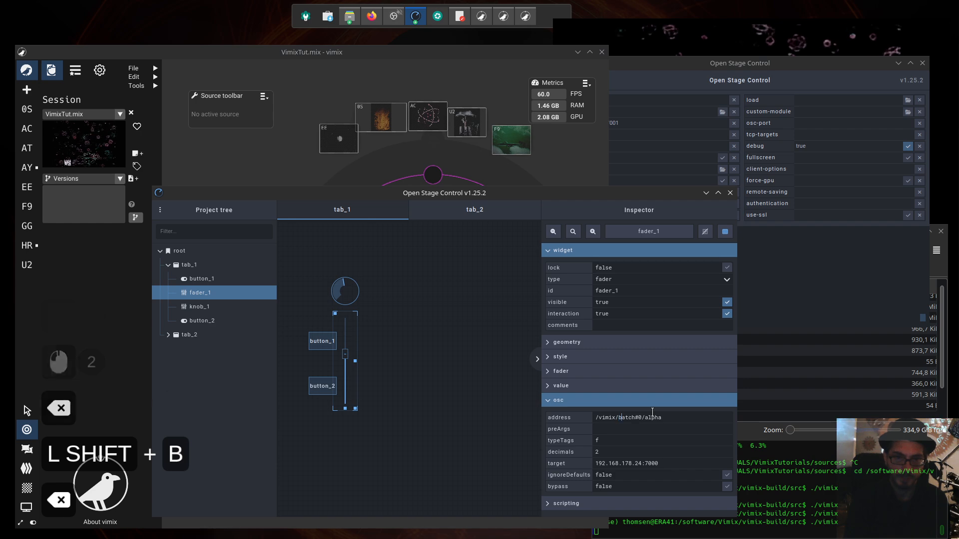
type("b")
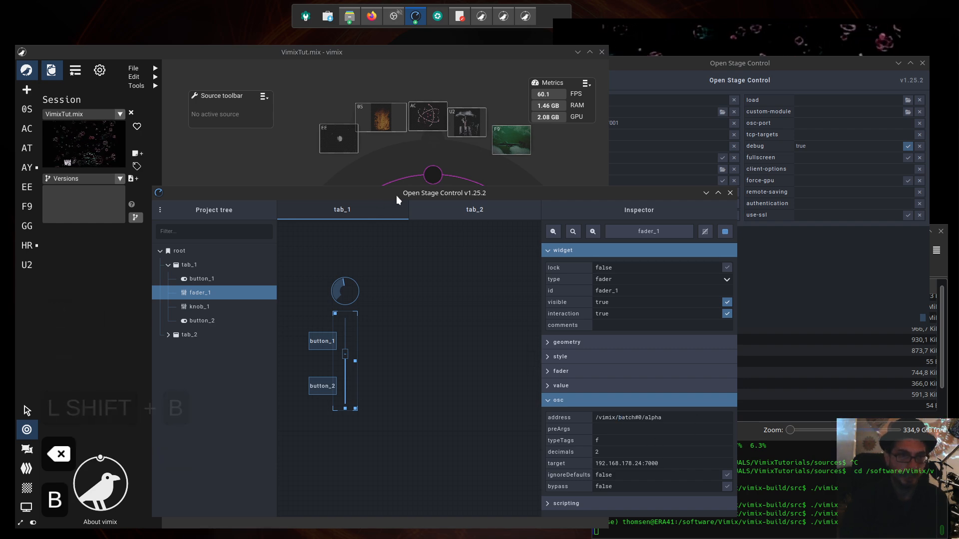
Shift the session window away from vimix's mixing view and lower fader_1 further, to about the lower third of its range.
left_click_drag(397, 196, 543, 180)
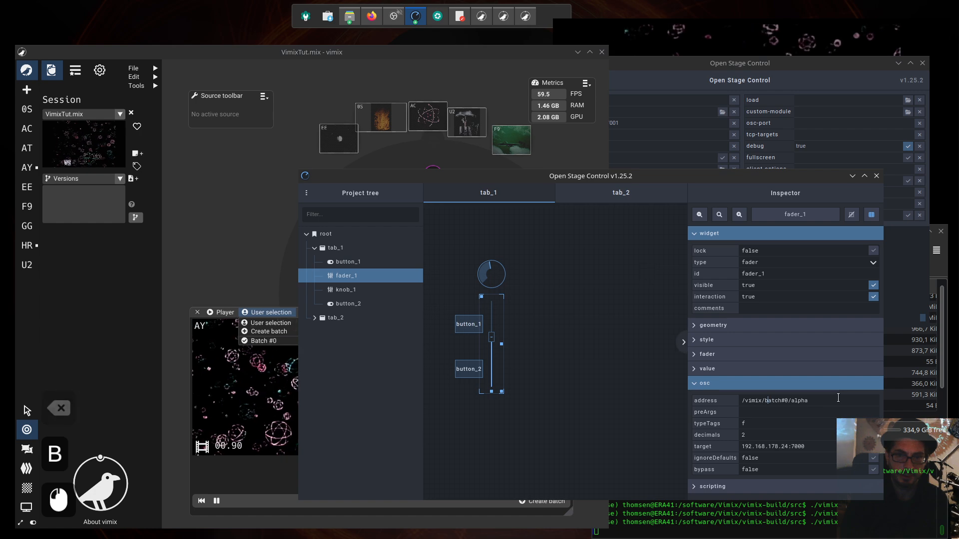
left_click(582, 361)
left_click(493, 344)
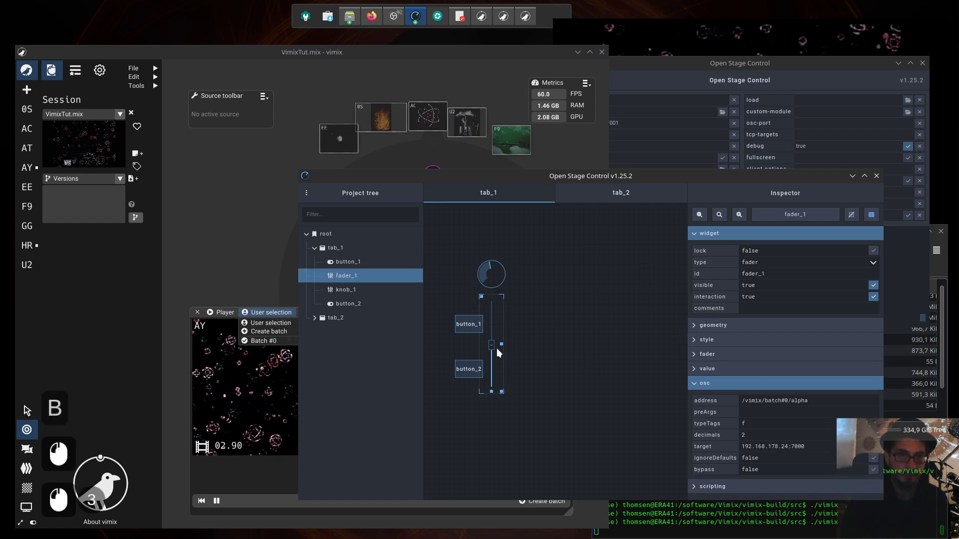
left_click_drag(571, 181, 659, 192)
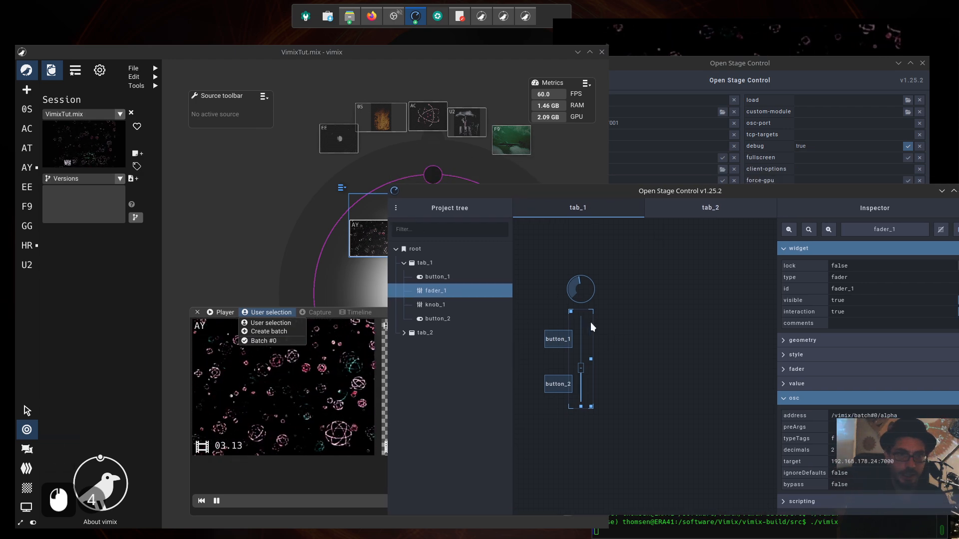
mouse_move(582, 365)
left_mouse_down()
mouse_move(584, 385)
mouse_move(588, 323)
mouse_move(592, 403)
mouse_move(600, 340)
mouse_move(581, 373)
left_mouse_up()
Narrow the session window and its Inspector, and close vimix's Player to clear the mixing view.
left_click_drag(628, 190, 576, 177)
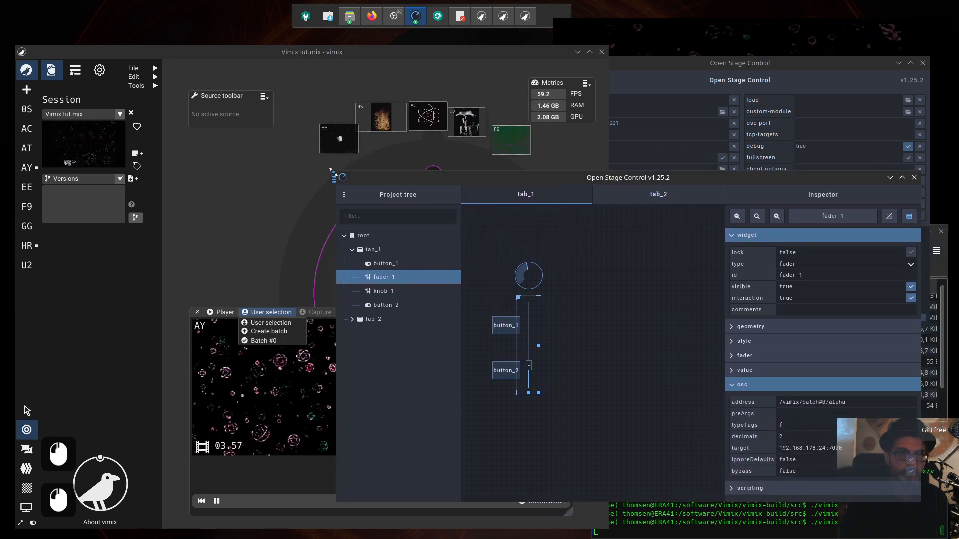
left_click_drag(331, 171, 488, 161)
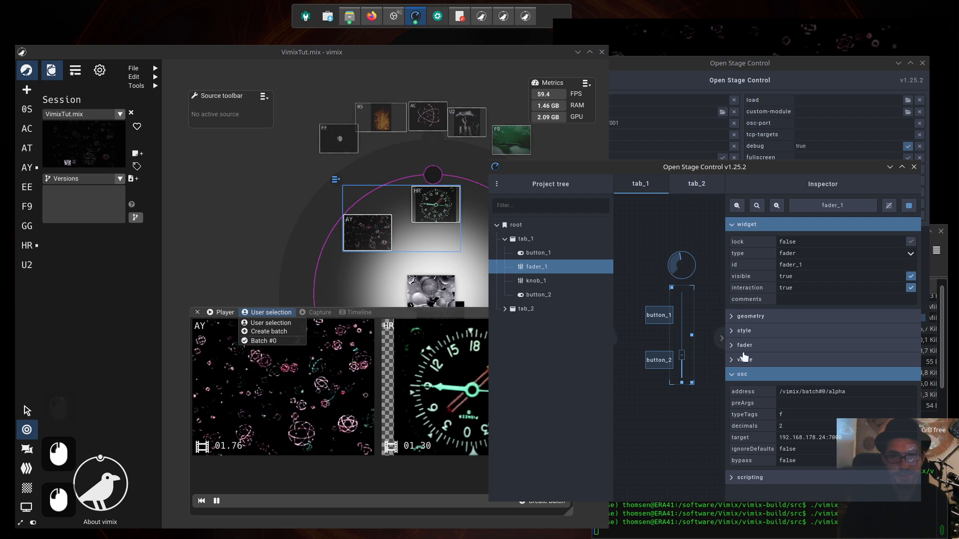
left_click_drag(726, 416, 825, 413)
left_click_drag(715, 171, 708, 177)
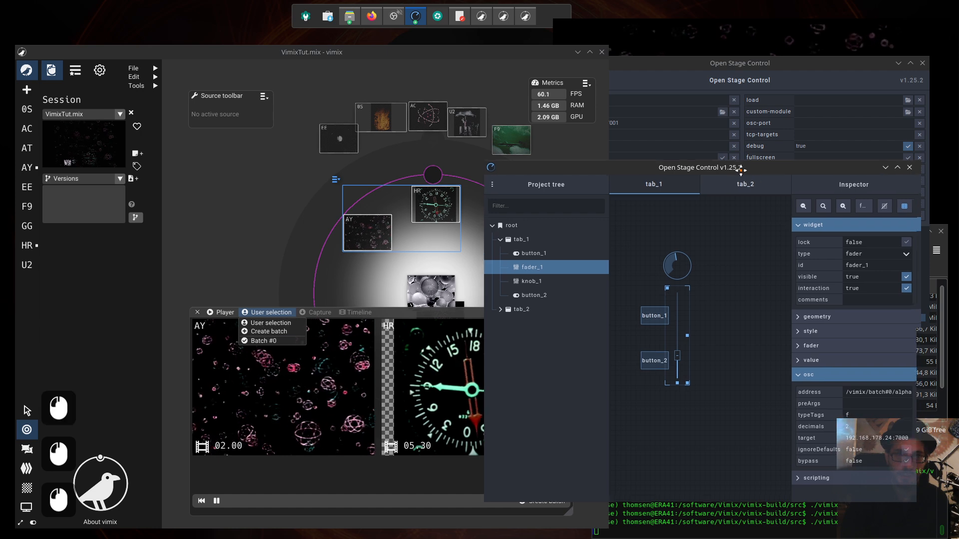
left_click(199, 312)
left_click(198, 312)
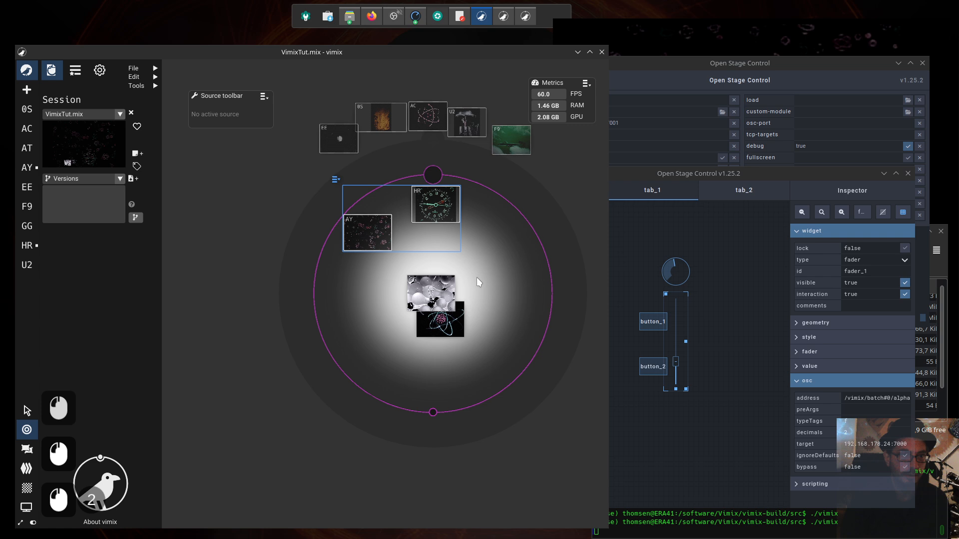
Select knob_1 to show its properties and reposition the session window beside vimix's mixing view.
left_click(683, 274)
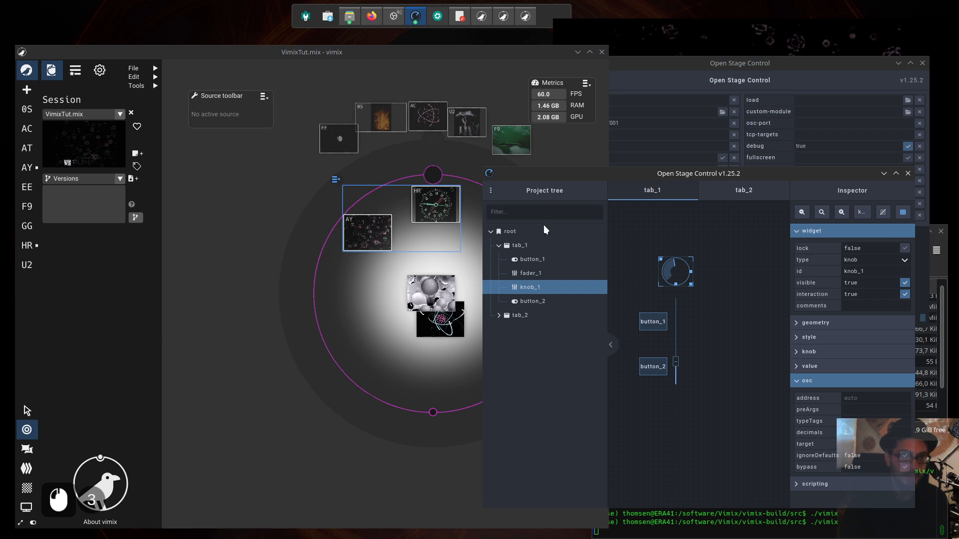
left_click_drag(679, 175, 682, 183)
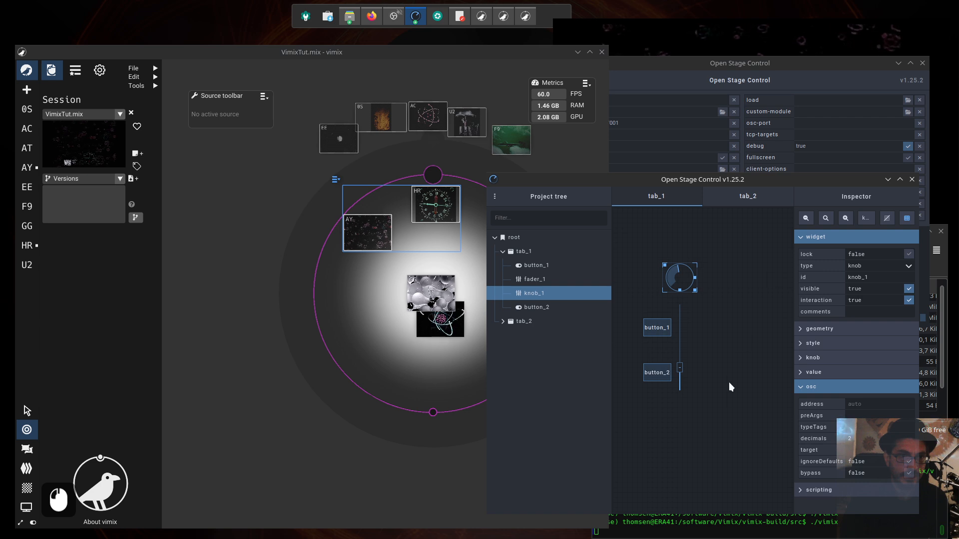
left_click_drag(722, 179, 692, 198)
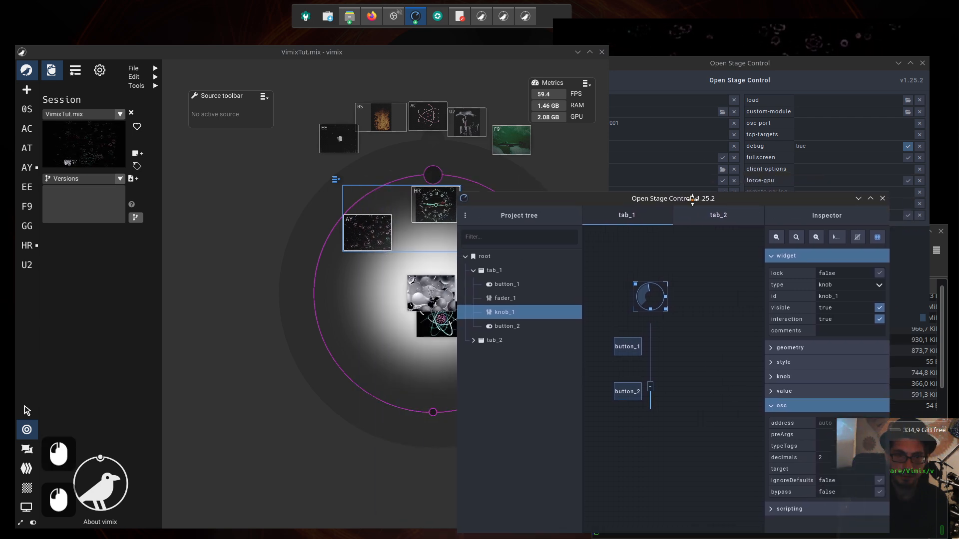
Switch to vimix, open its About window and follow the link to the vimix website.
left_click(129, 302)
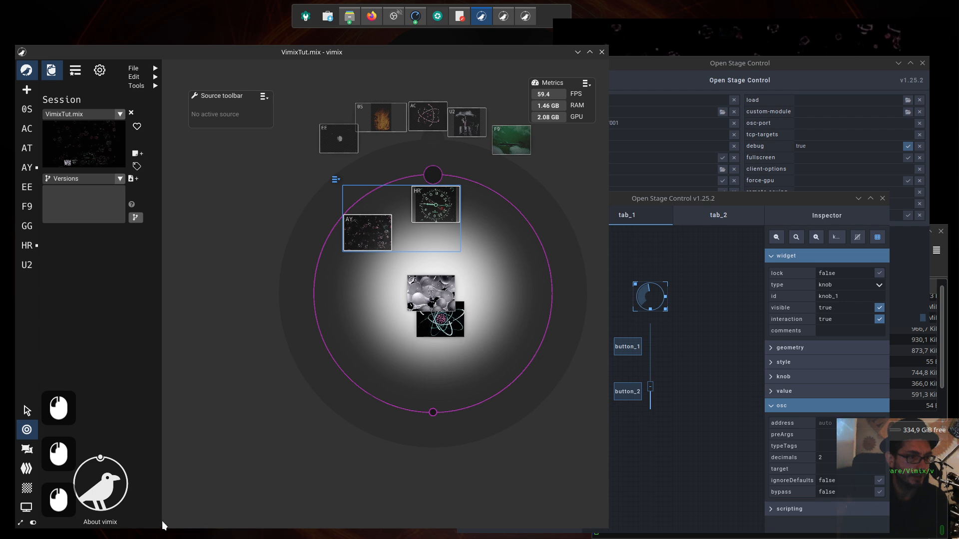
left_click(100, 483)
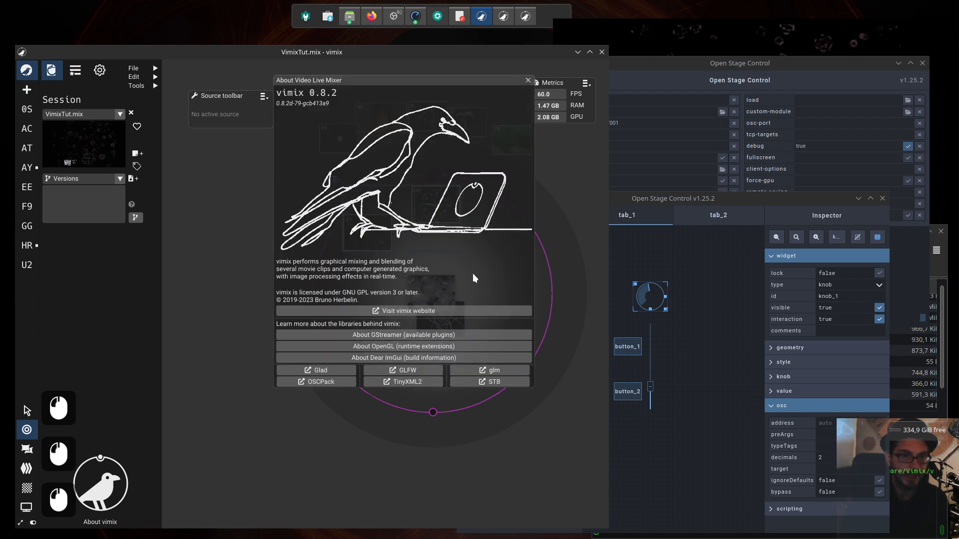
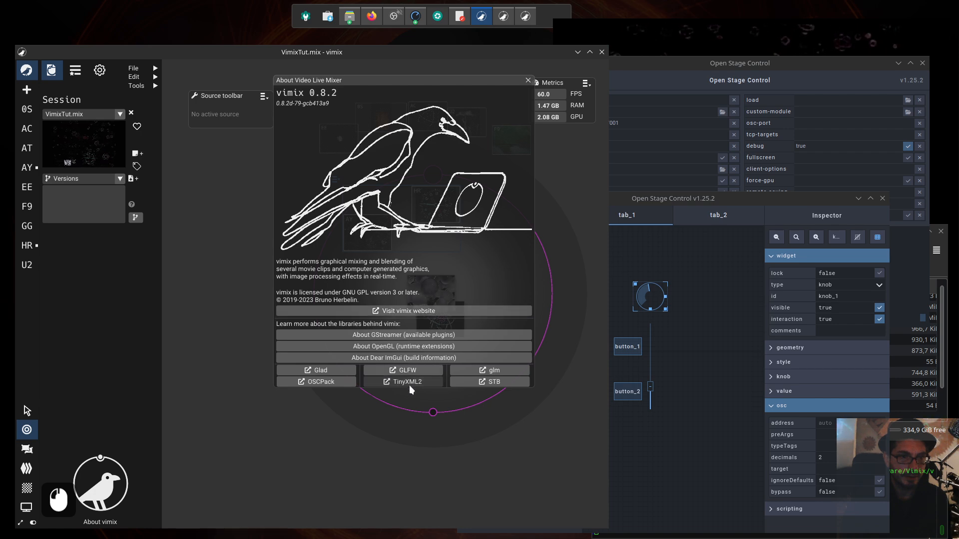
left_click(425, 310)
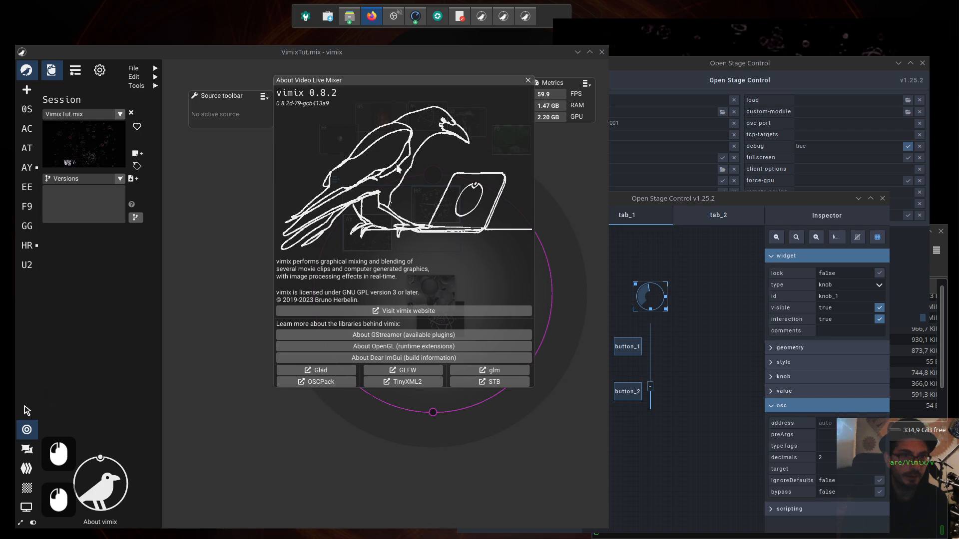
Close the About window and open vimix's Help with its documentation links.
left_click(528, 80)
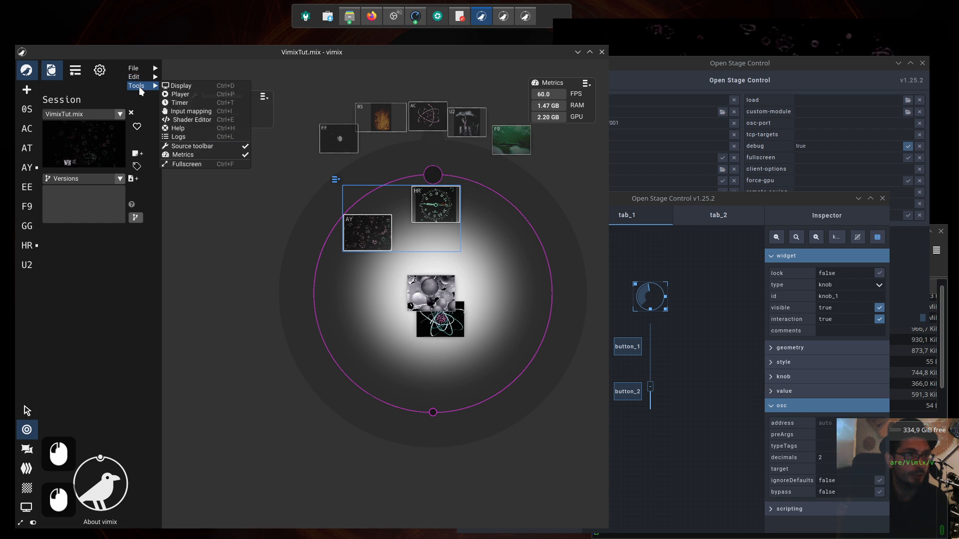
left_click(212, 130)
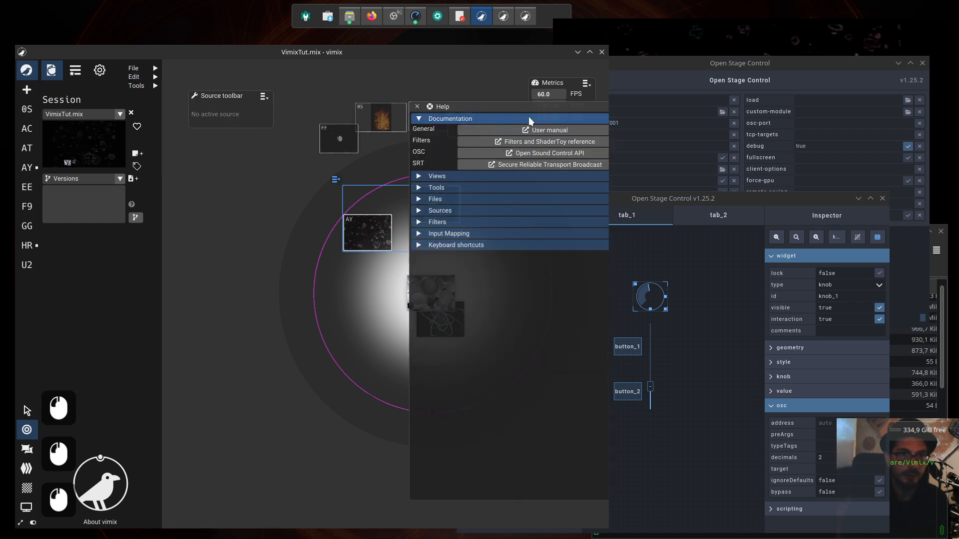
Widen the vimix window, move its Help window clear of the mixing circle and check where Help is listed among the tools.
left_click_drag(528, 115, 413, 116)
left_click_drag(608, 303, 696, 303)
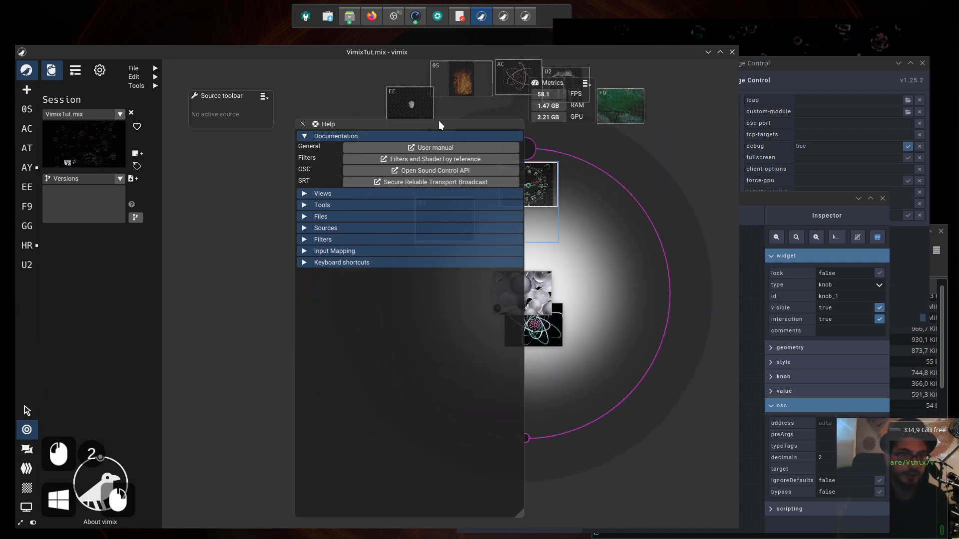
left_click_drag(439, 123, 393, 116)
mouse_move(141, 86)
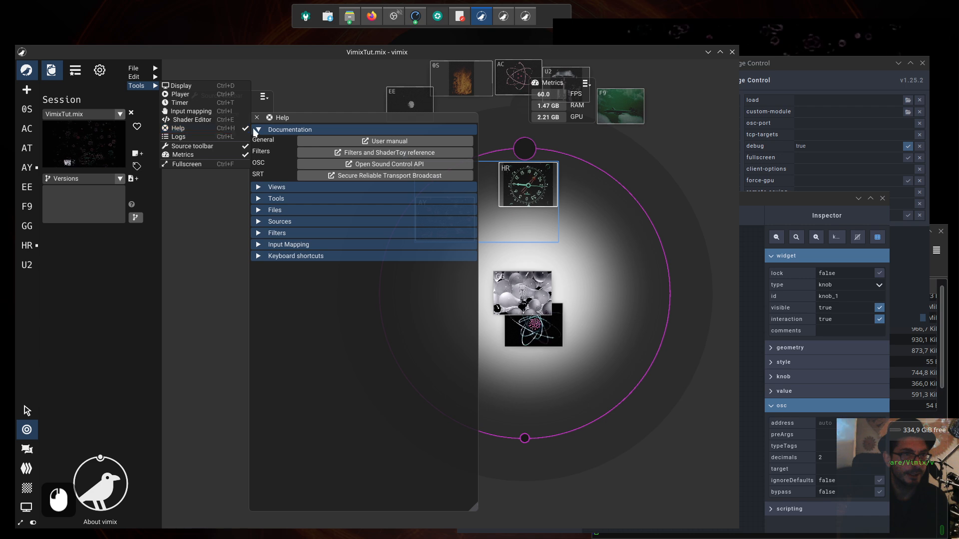
left_click(394, 326)
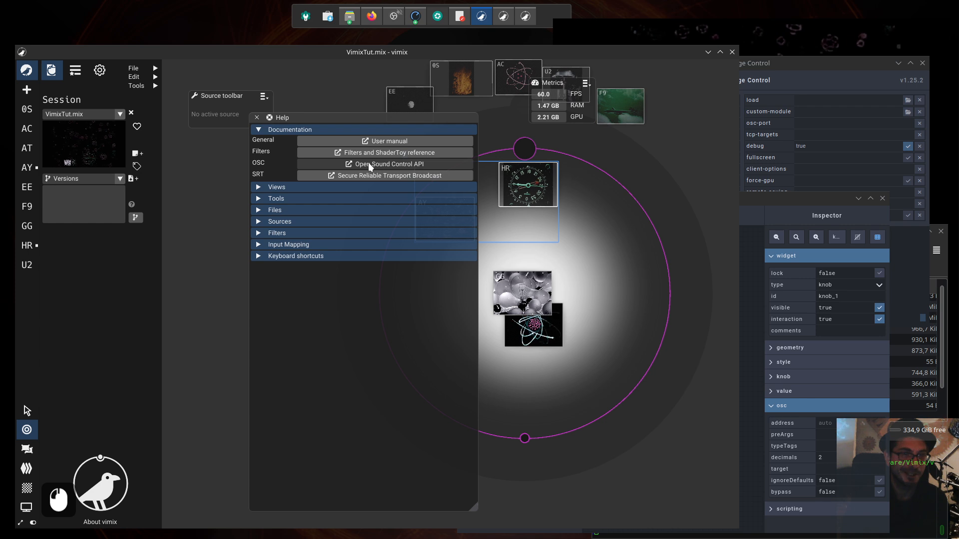
Look through vimix's Help topics, reading the section on Tools.
left_click(260, 131)
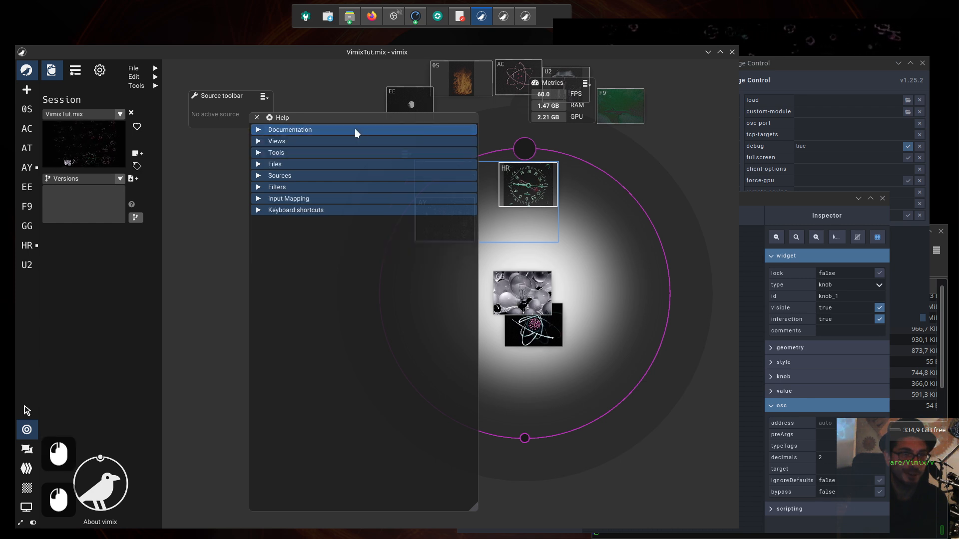
left_click(259, 153)
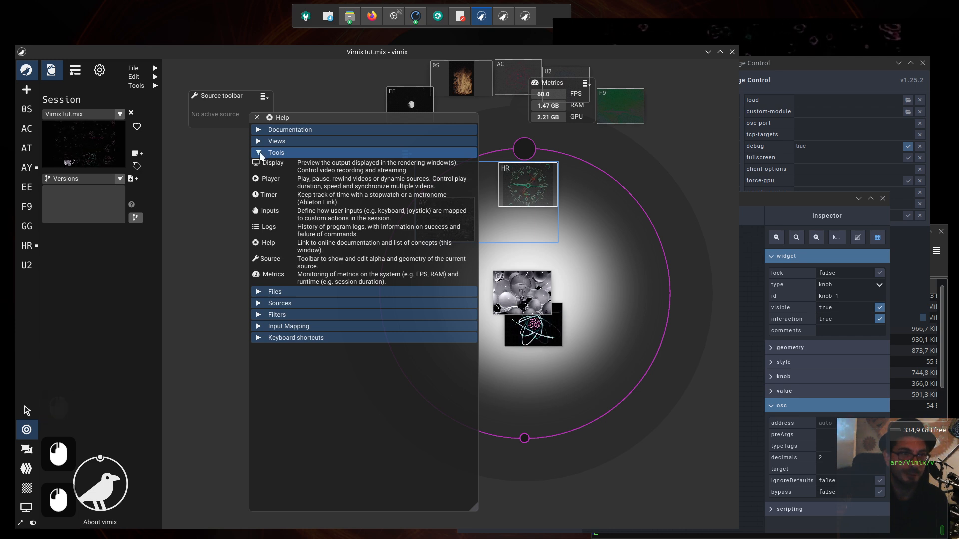
left_click(259, 153)
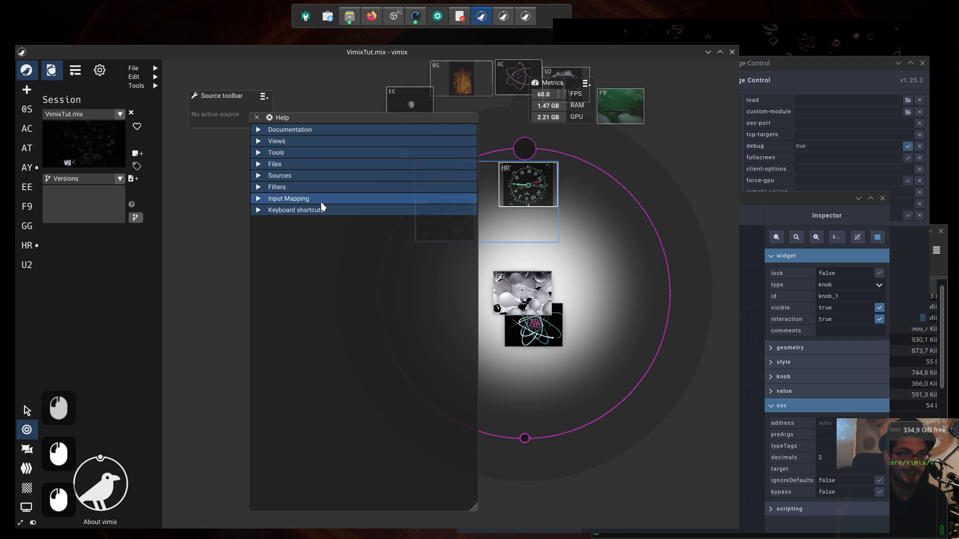
Open the Open Sound Control API wiki page from the Help documentation and reposition the Firefox window.
left_click(259, 130)
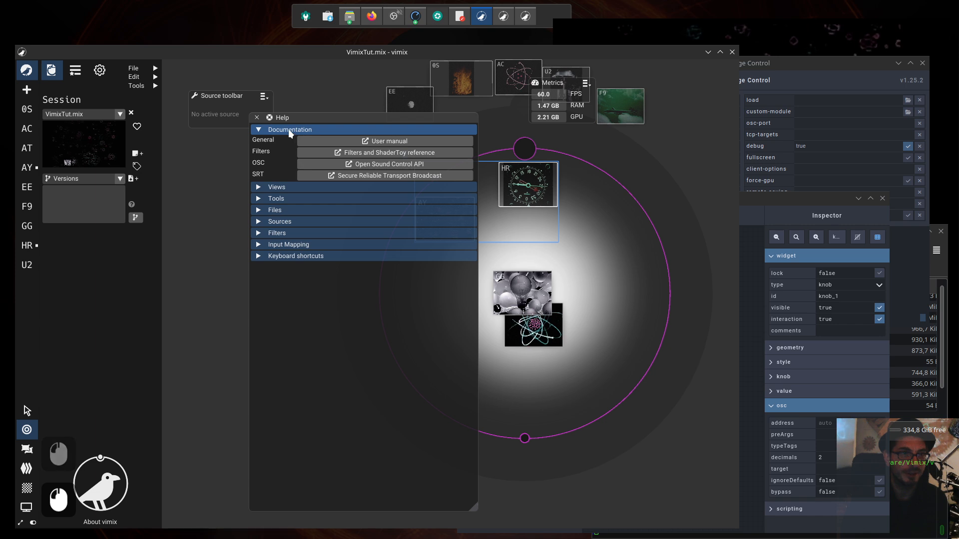
left_click(395, 164)
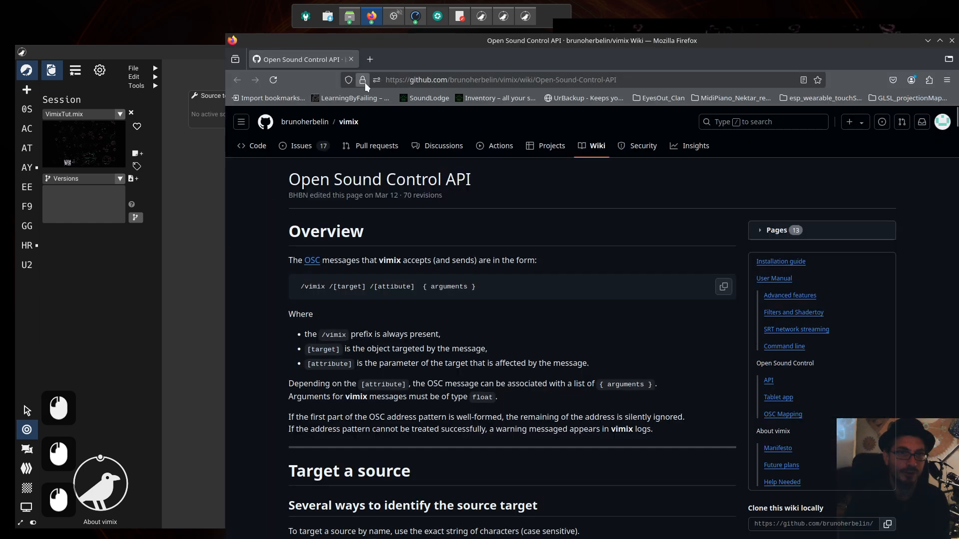
left_click_drag(538, 42, 385, 41)
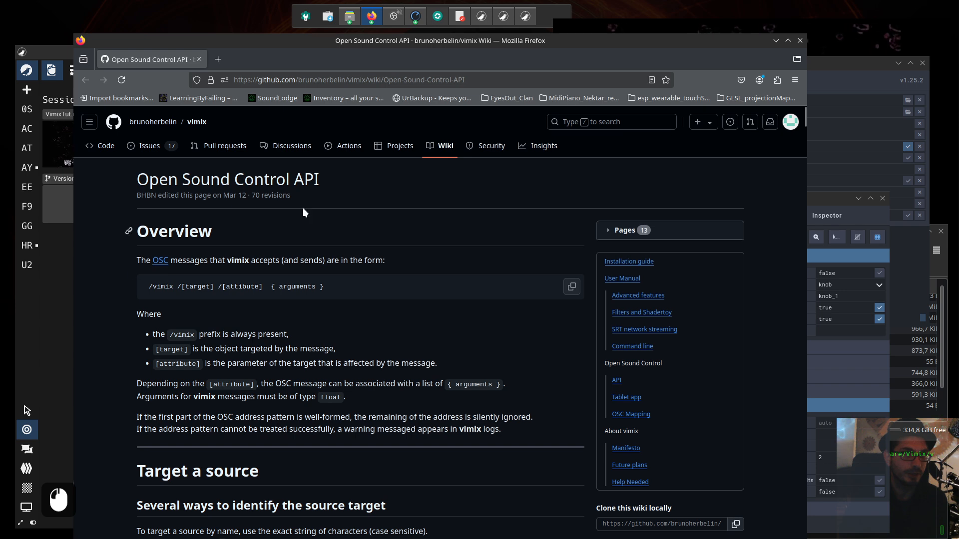
Read the wiki page on how OSC messages target a source and which attributes they control, down to color correction.
scroll(125, 308, "down", 7)
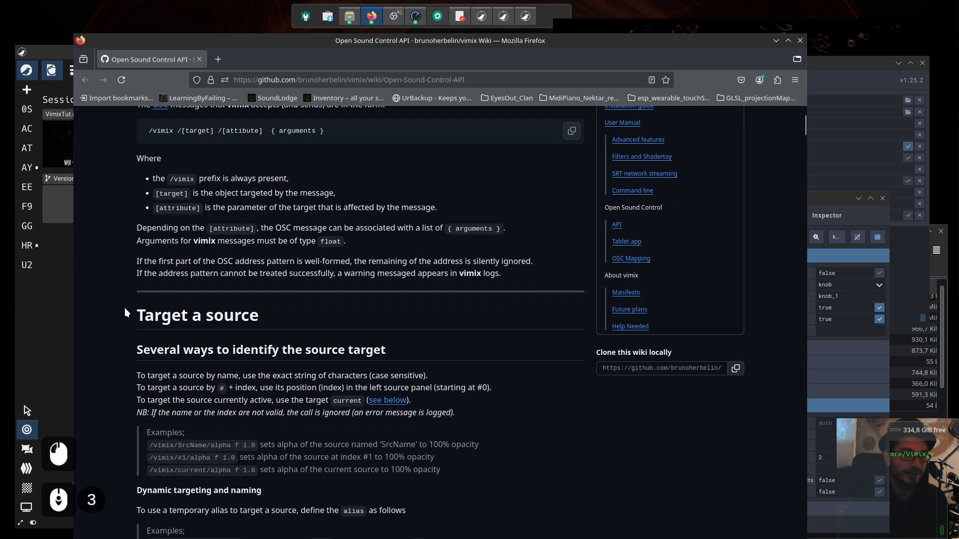
scroll(124, 308, "down", 3)
scroll(125, 344, "up", 13)
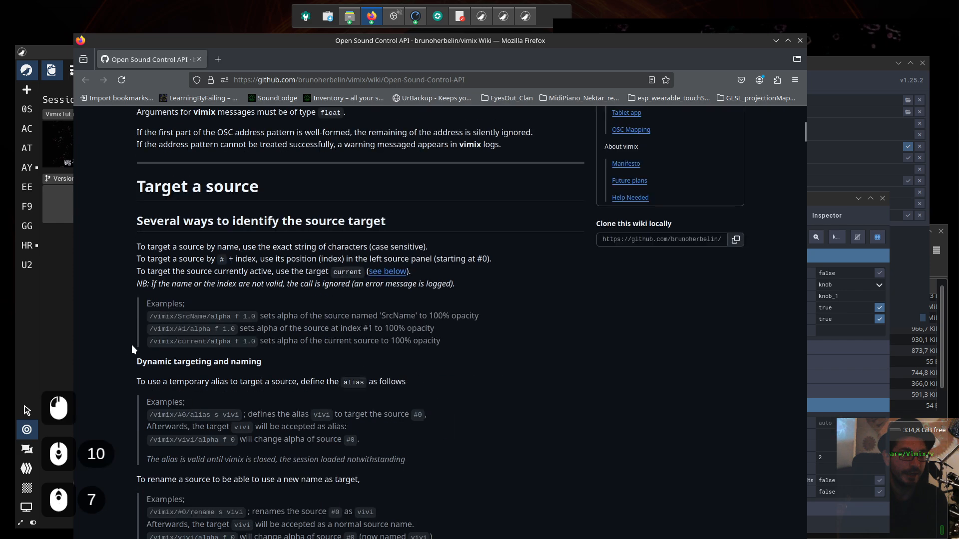
scroll(132, 345, "down", 8)
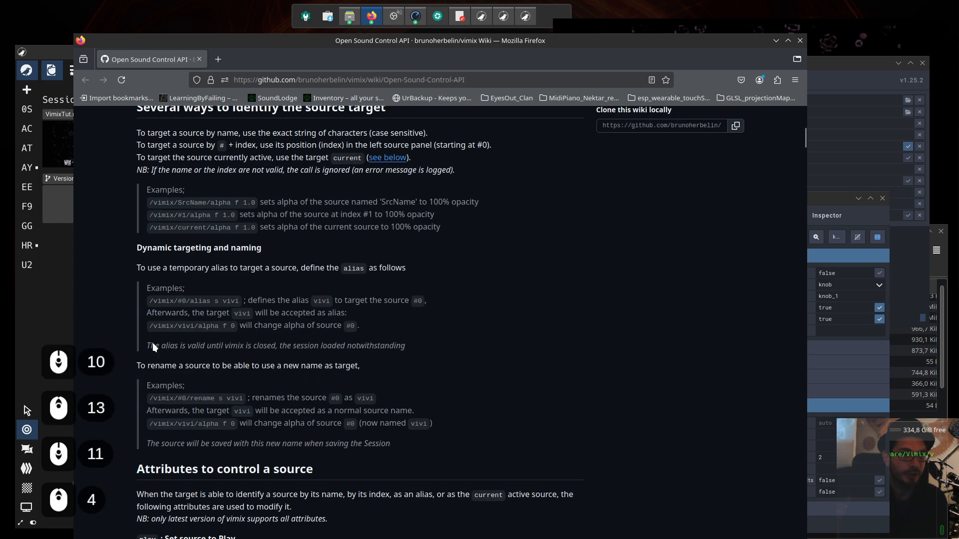
scroll(144, 320, "up", 3)
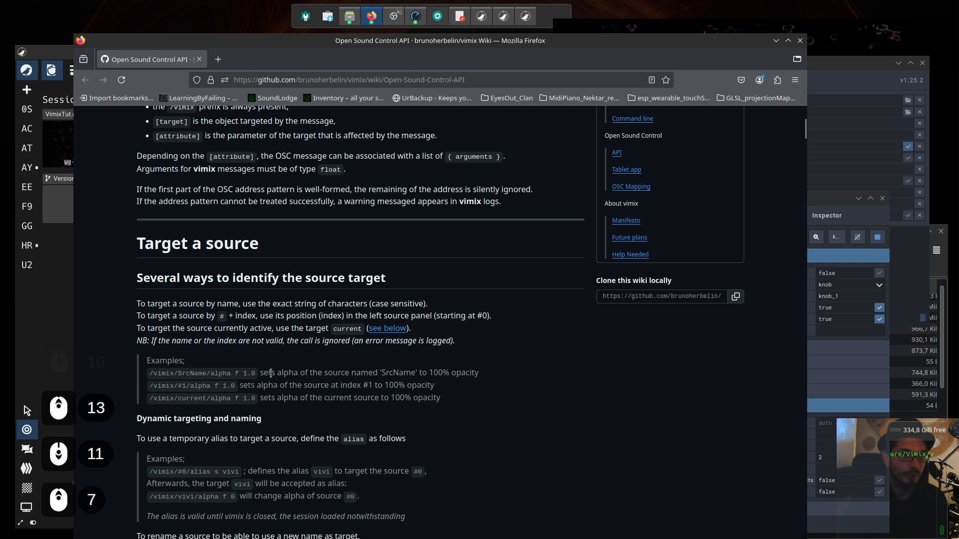
scroll(230, 271, "up", 2)
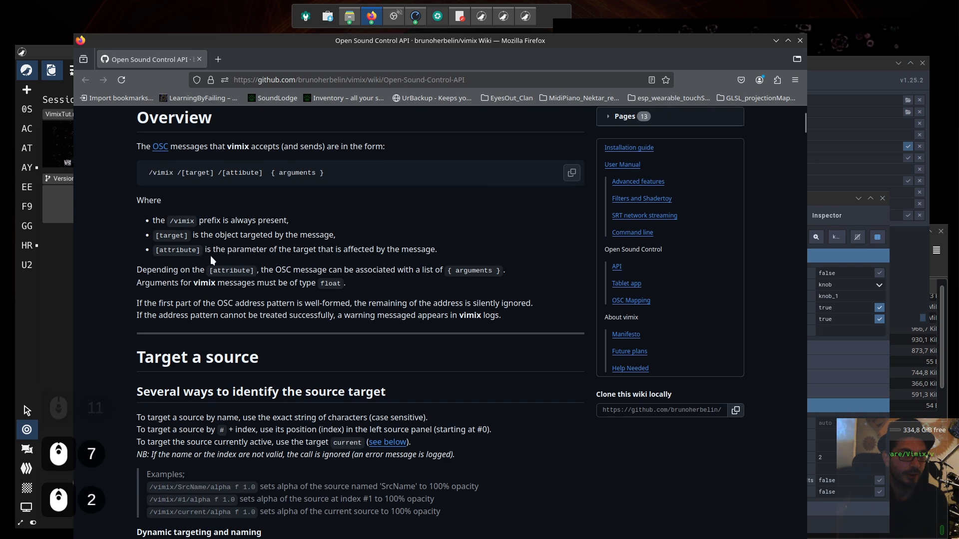
scroll(118, 335, "down", 11)
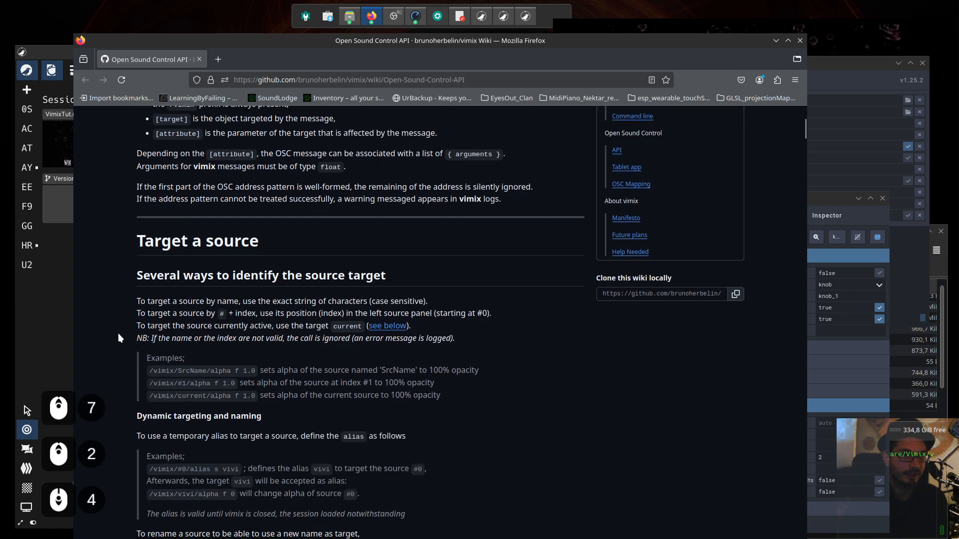
scroll(120, 329, "down", 9)
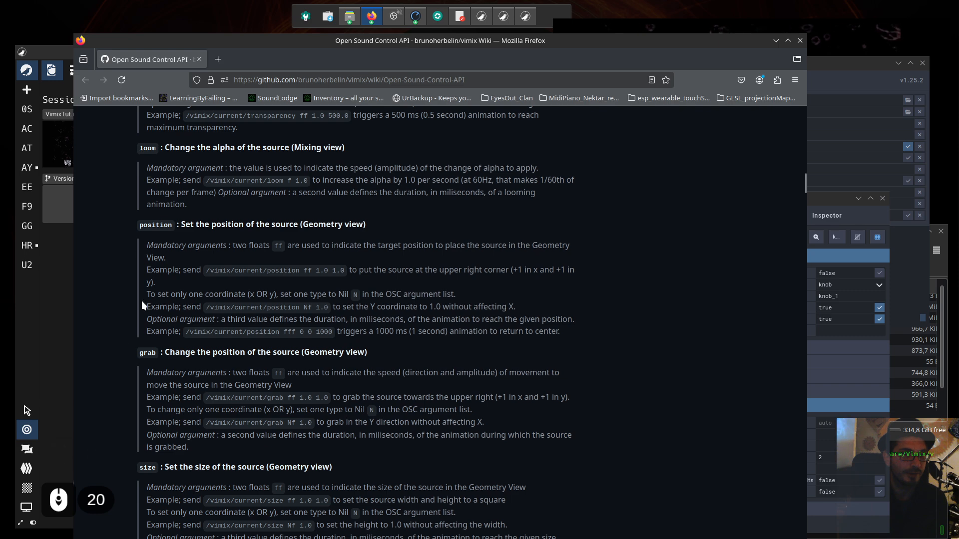
scroll(118, 351, "down", 9)
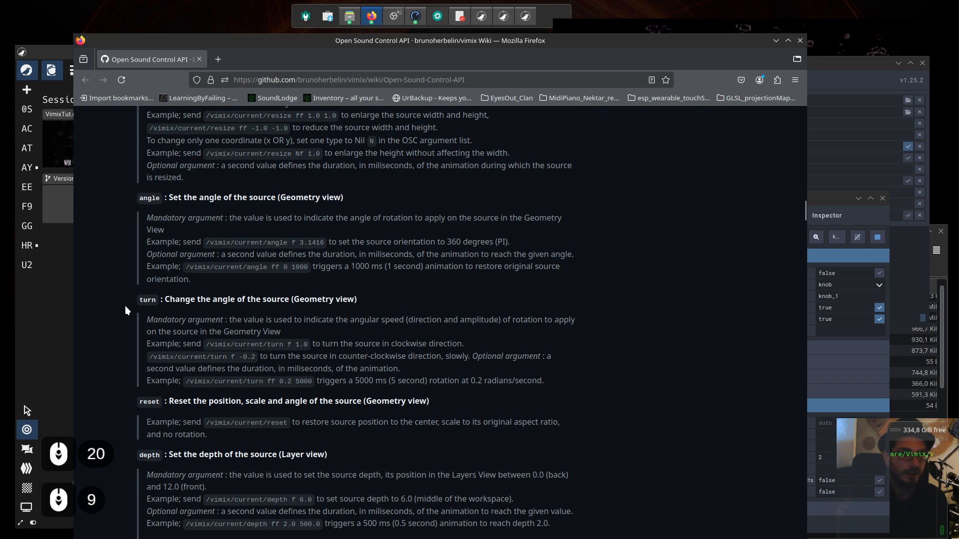
scroll(127, 322, "down", 3)
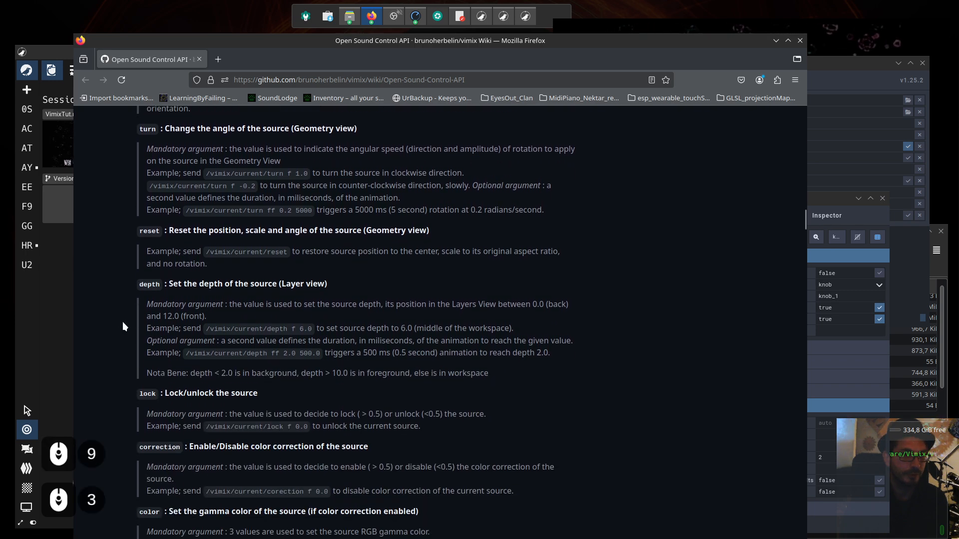
scroll(124, 326, "down", 3)
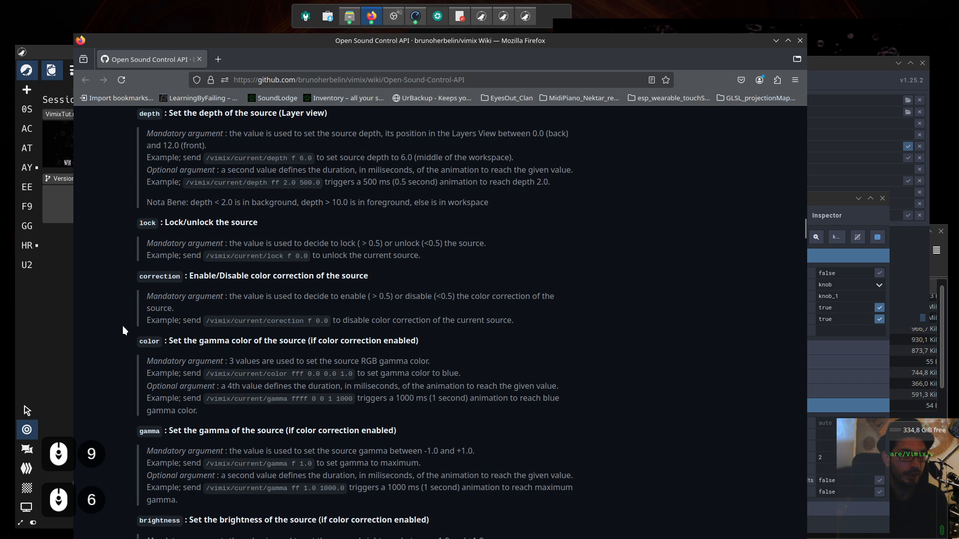
scroll(122, 326, "down", 4)
scroll(122, 326, "up", 5)
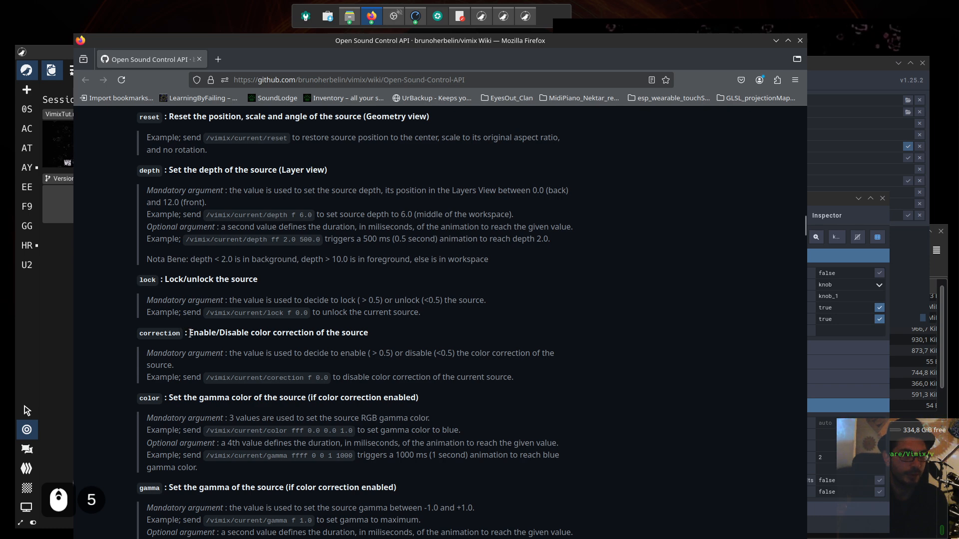
left_click_drag(190, 333, 244, 333)
Copy the example message "/vimix/current/brightness f 1.0" from the brightness section of the wiki page.
scroll(121, 375, "down", 1)
scroll(200, 343, "down", 3)
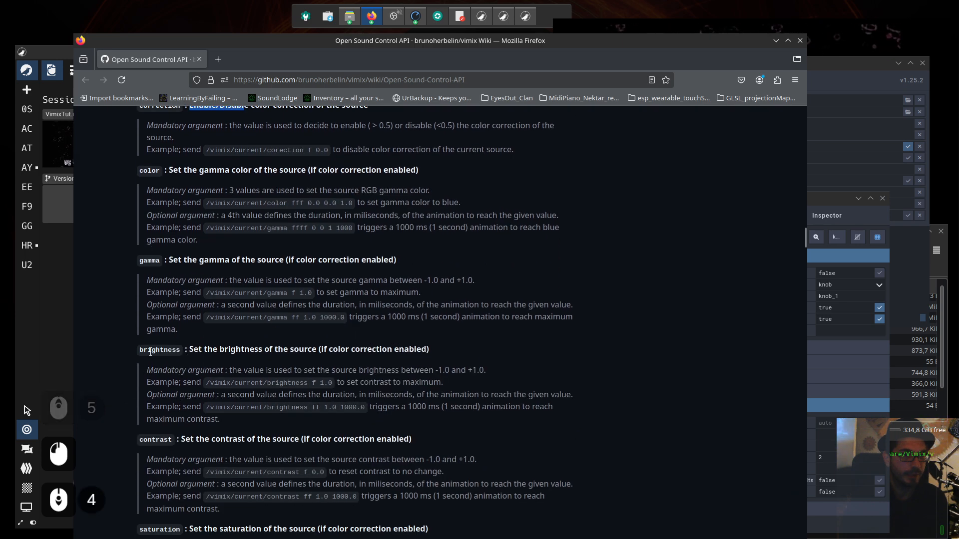
scroll(220, 350, "down", 1)
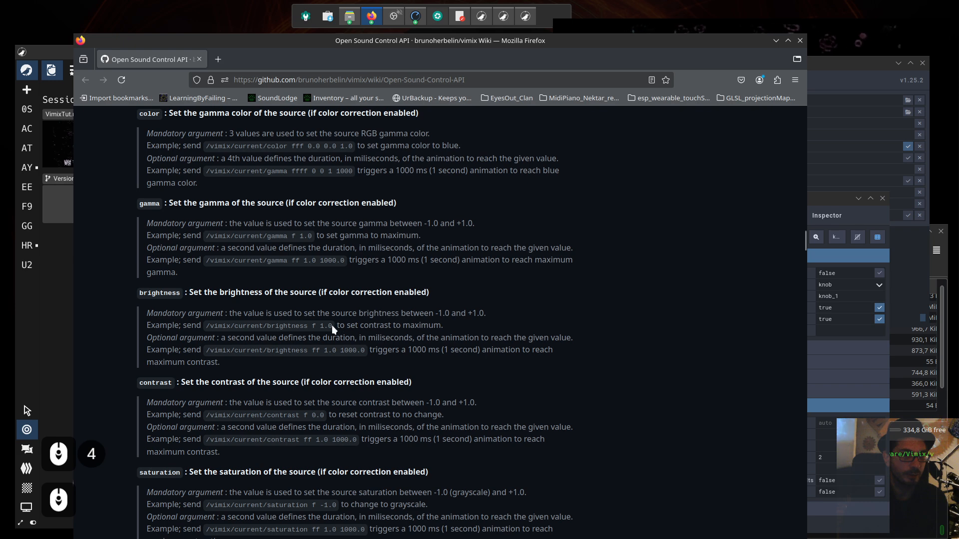
left_click_drag(333, 327, 204, 326)
key("ctrl+c")
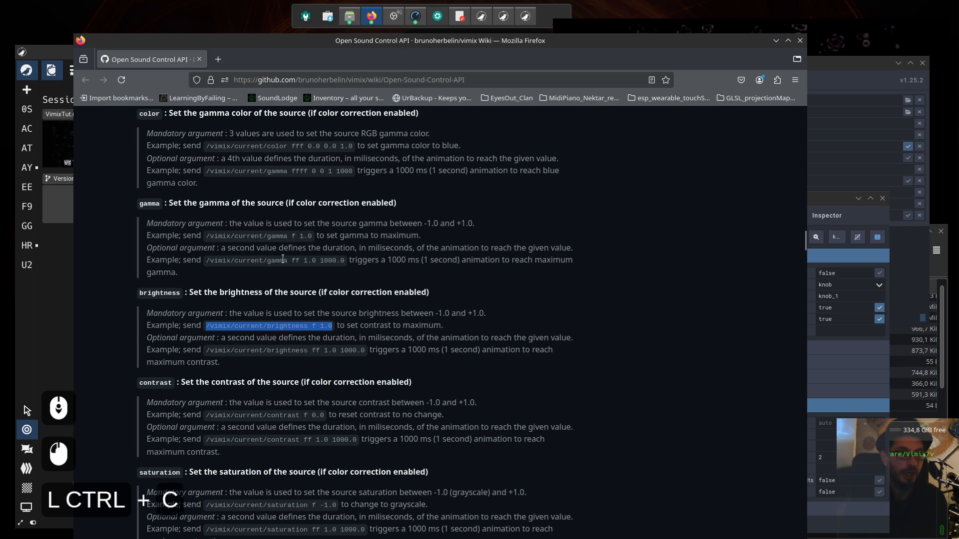
Minimise Firefox, switch to the Open Stage Control session, then move and widen its window with knob_1 selected.
left_click(776, 41)
left_click(816, 219)
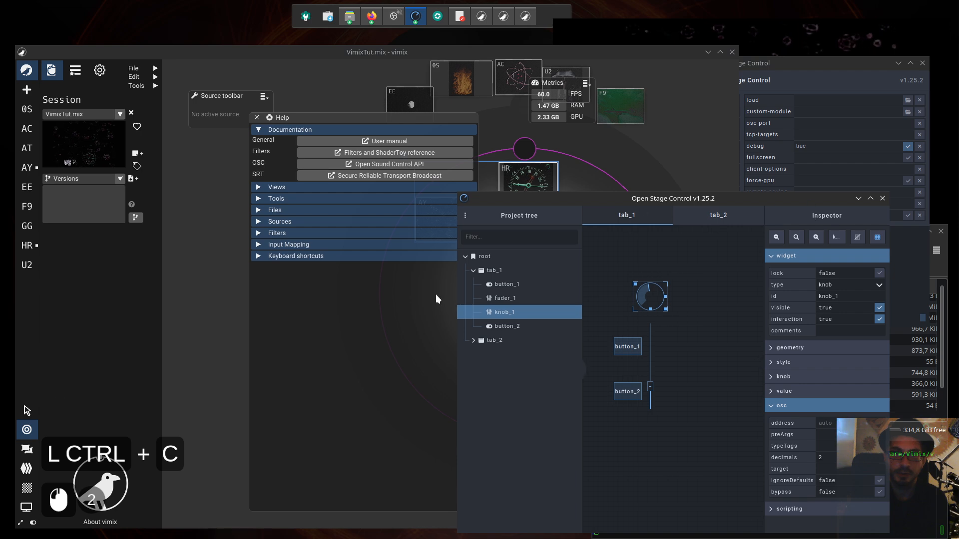
left_click_drag(647, 197, 434, 175)
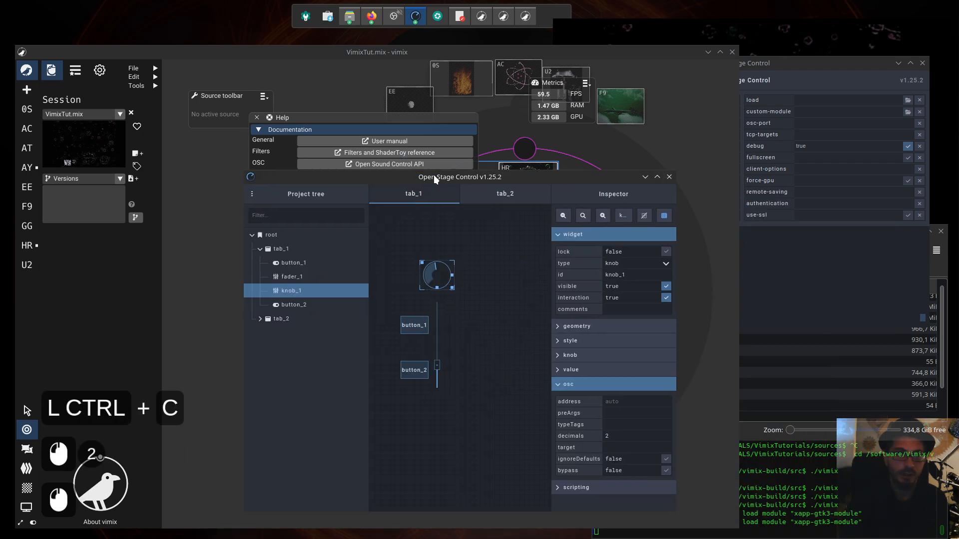
left_click(472, 284)
left_click(440, 278)
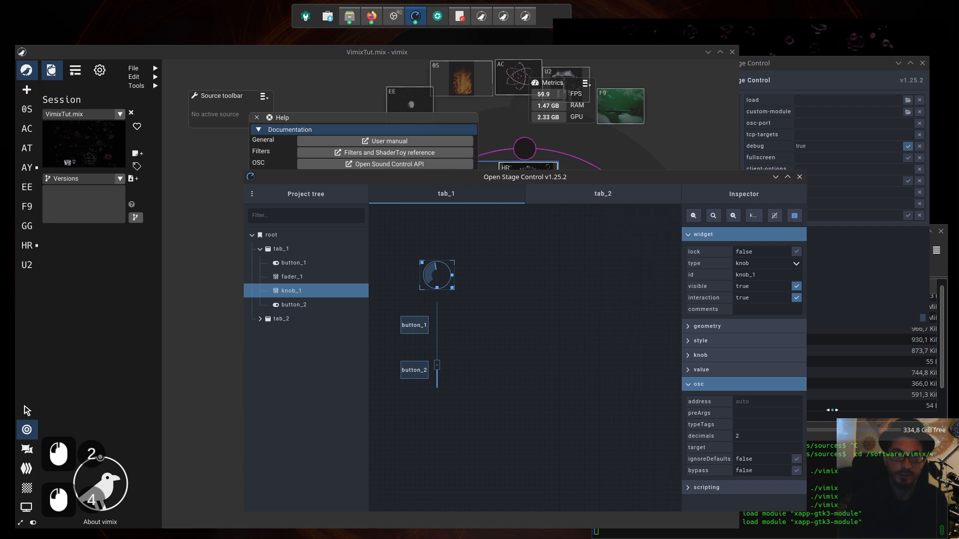
left_click_drag(676, 430, 831, 429)
Paste "/vimix/current/brightness f 1.0" as knob_1's OSC address and widen the Inspector to show it in full.
left_click(768, 401)
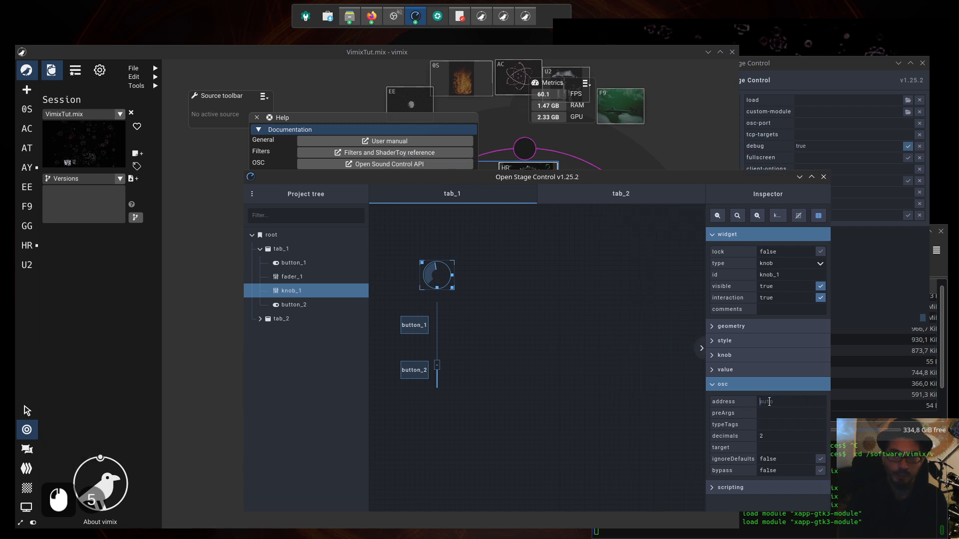
key("ctrl+v")
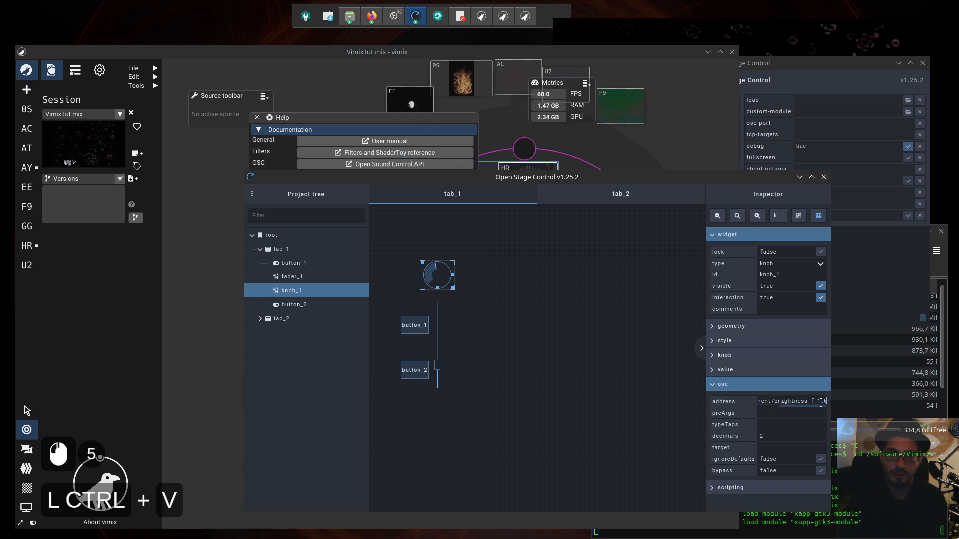
left_click_drag(706, 397, 649, 398)
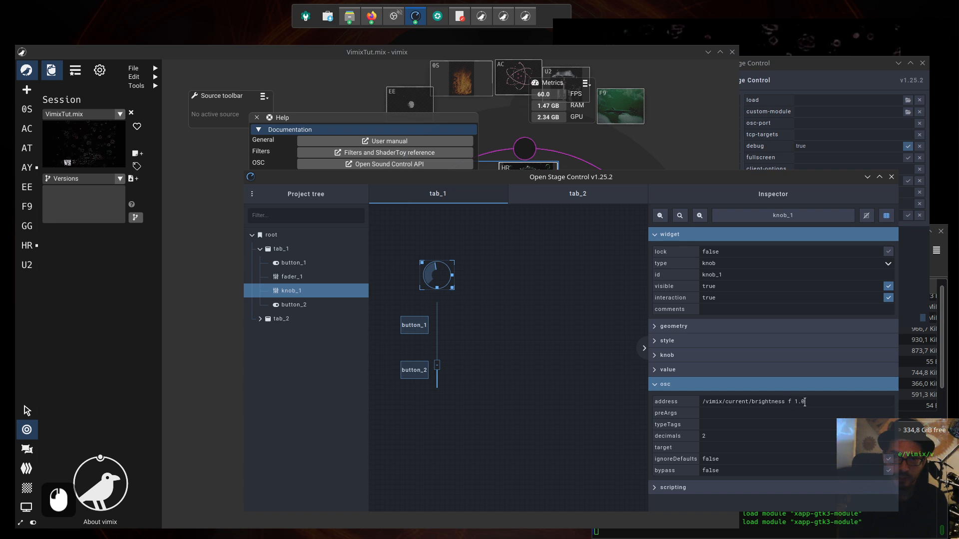
Set knob_1's OSC typeTags to f, matching the type letter in the pasted address.
left_click(789, 402)
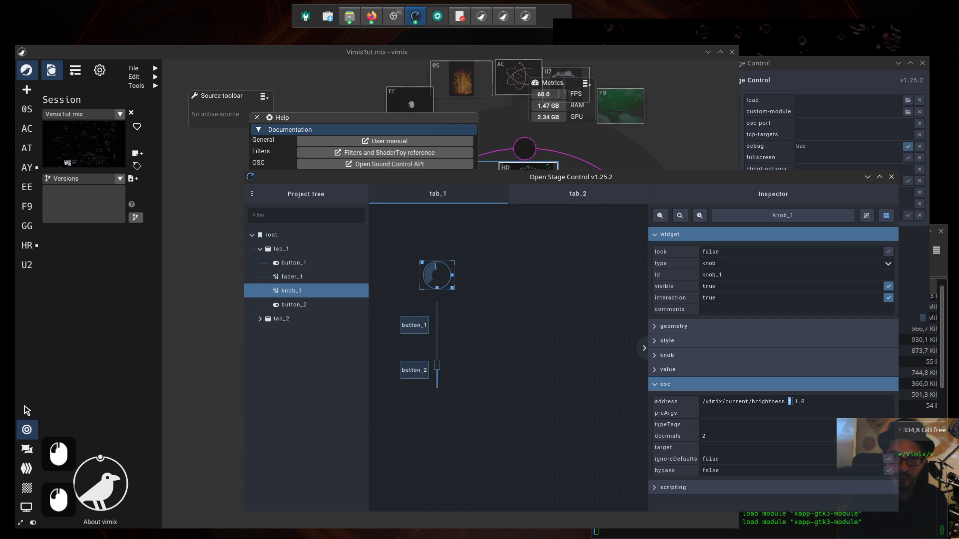
left_click(813, 404)
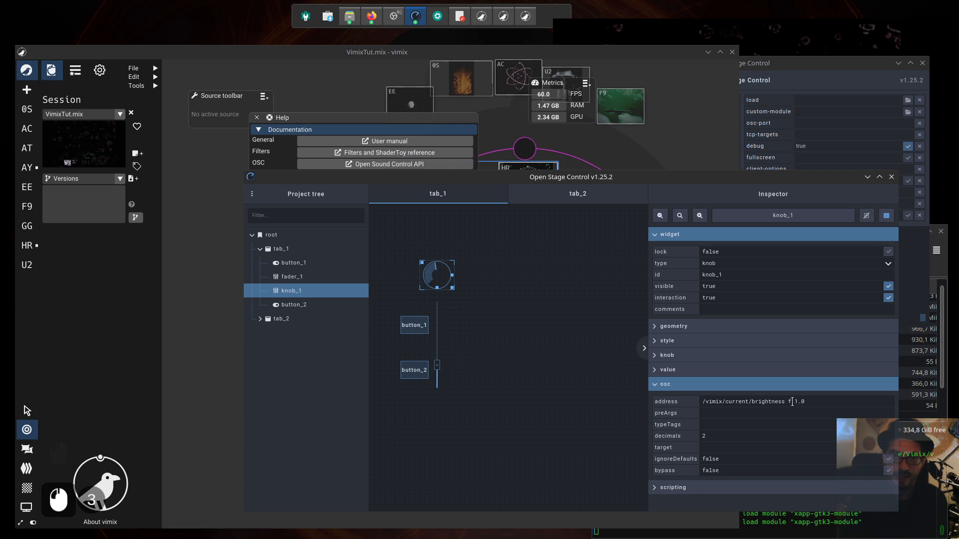
type("f")
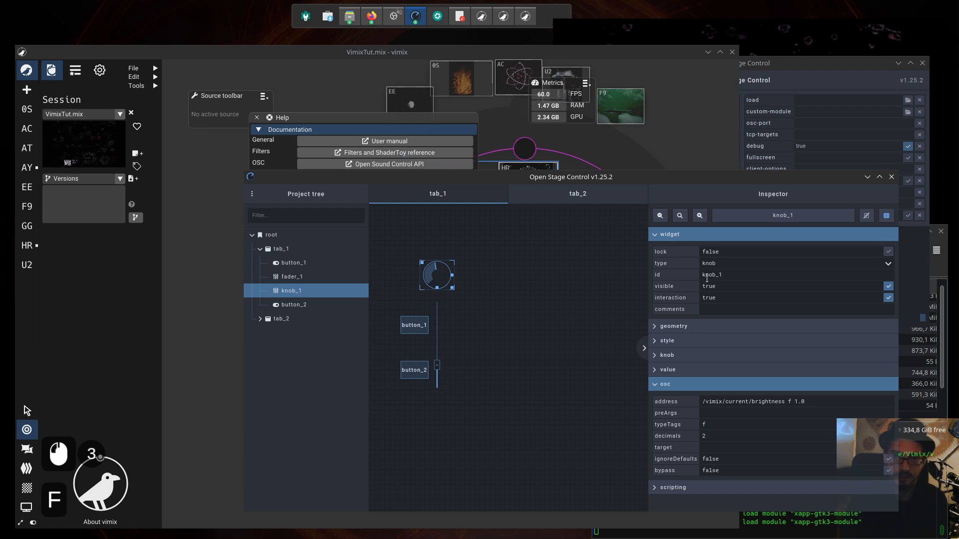
Check knob_1's knob settings, including mode and range, then collapse that section again.
left_click(658, 356)
scroll(733, 390, "down", 1)
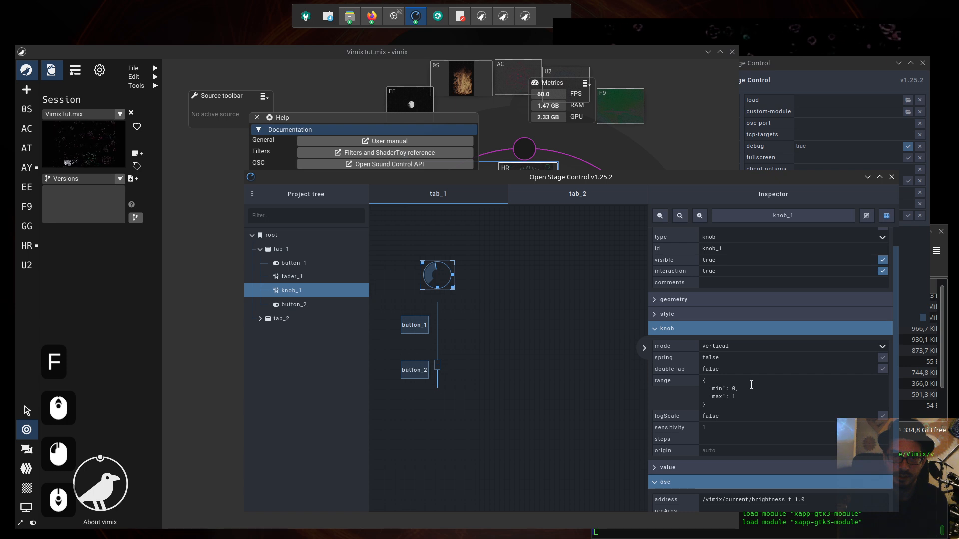
left_click(658, 330)
Copy fader_1's OSC target 192.168.178.24:7000 into knob_1's OSC target.
left_click(717, 425)
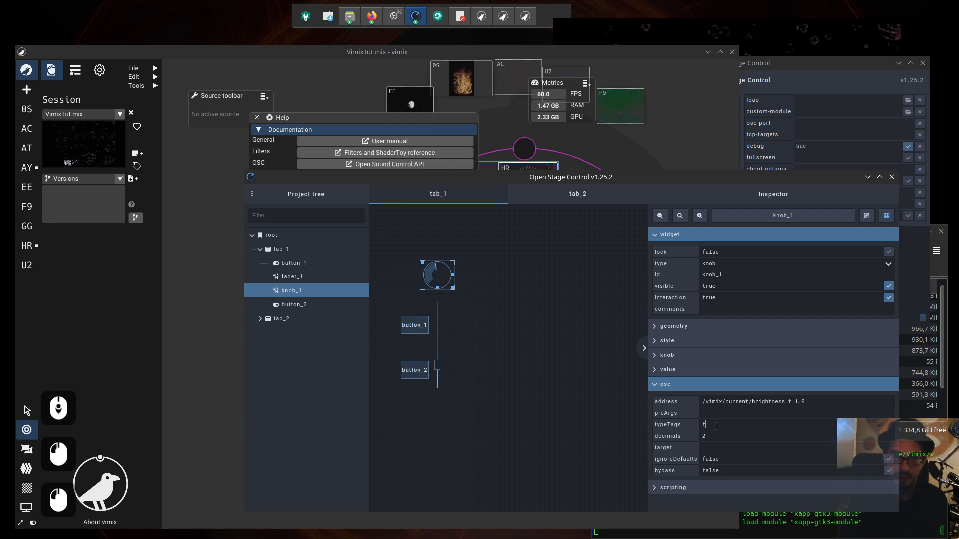
left_click(703, 446)
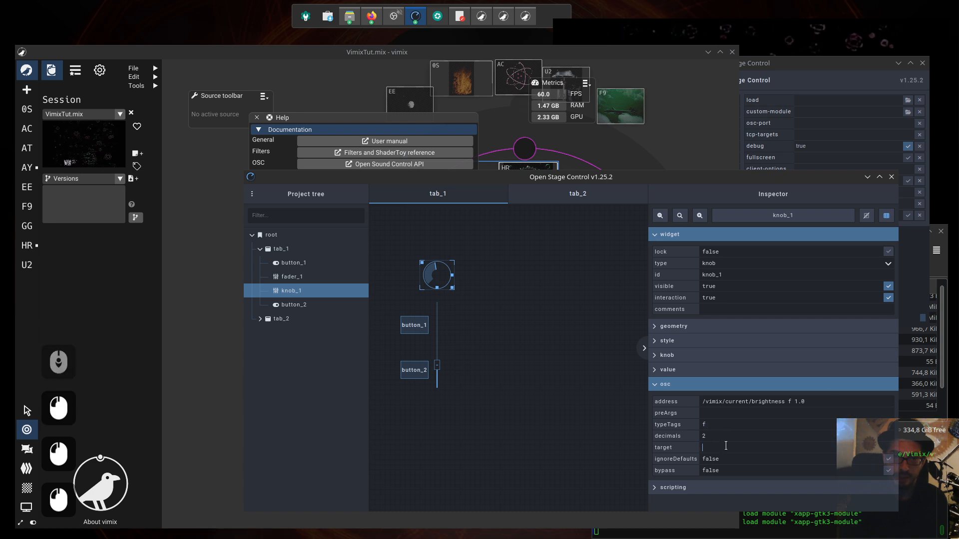
left_click(437, 346)
triple_click(667, 452)
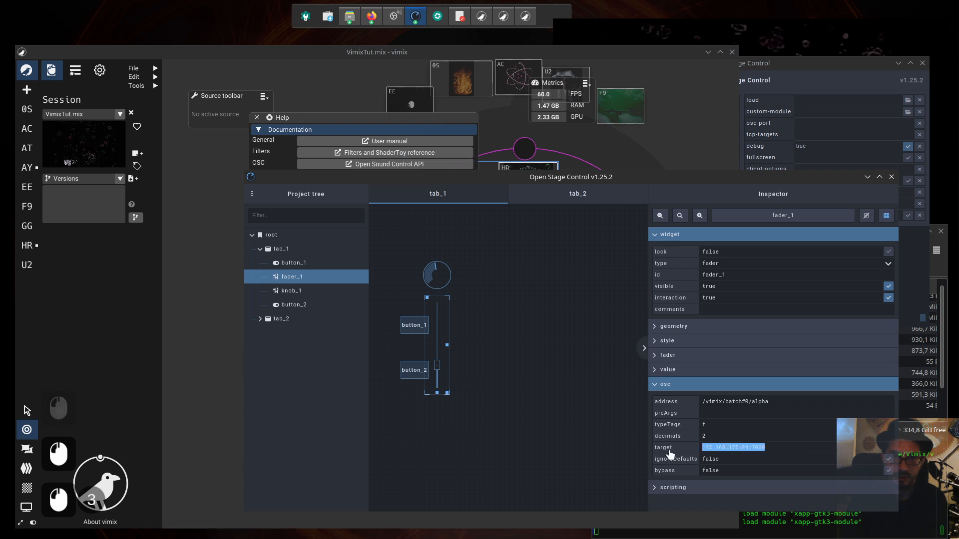
key("ctrl+c")
left_click(439, 277)
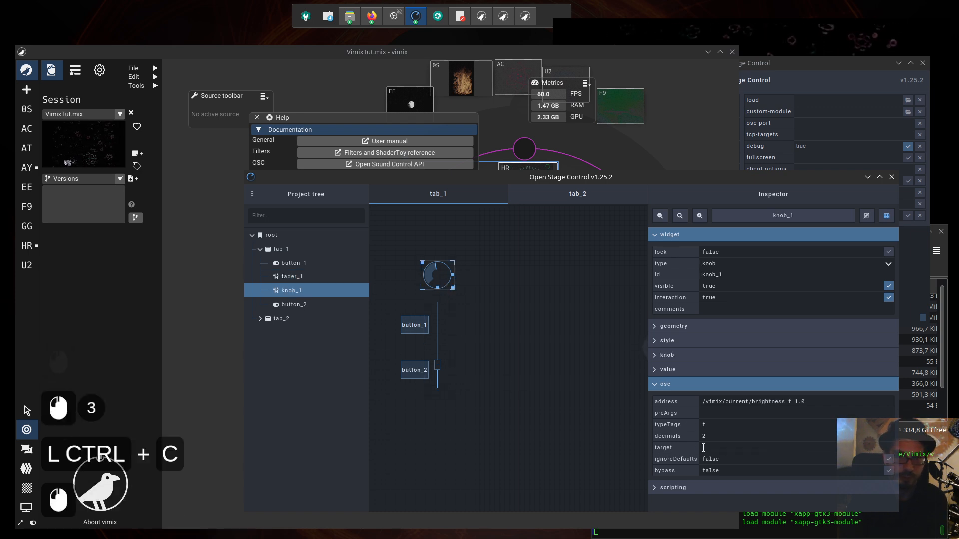
left_click(716, 446)
key("ctrl+v")
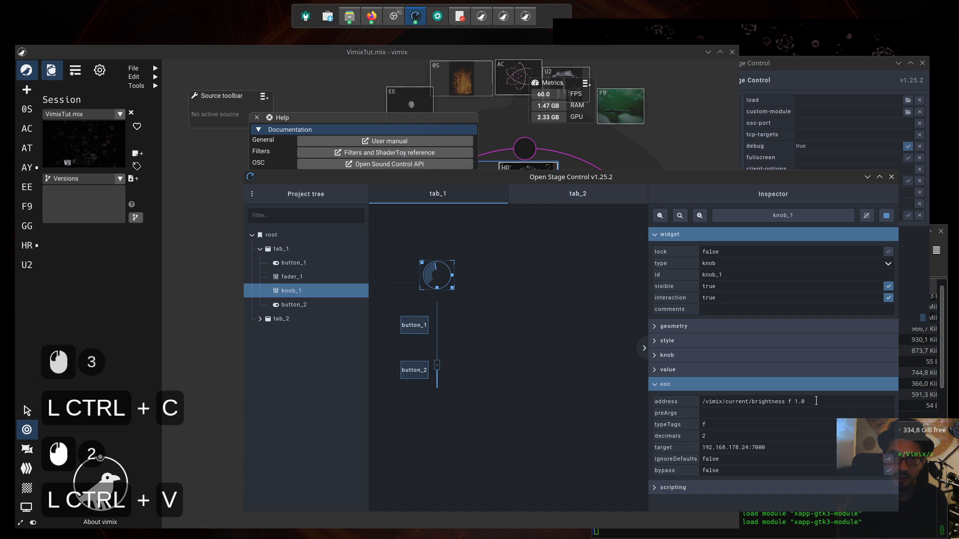
Remove the trailing "f 1.0" from knob_1's OSC address, leaving /vimix/current/brightness, and reselect knob_1.
left_click_drag(805, 402, 788, 402)
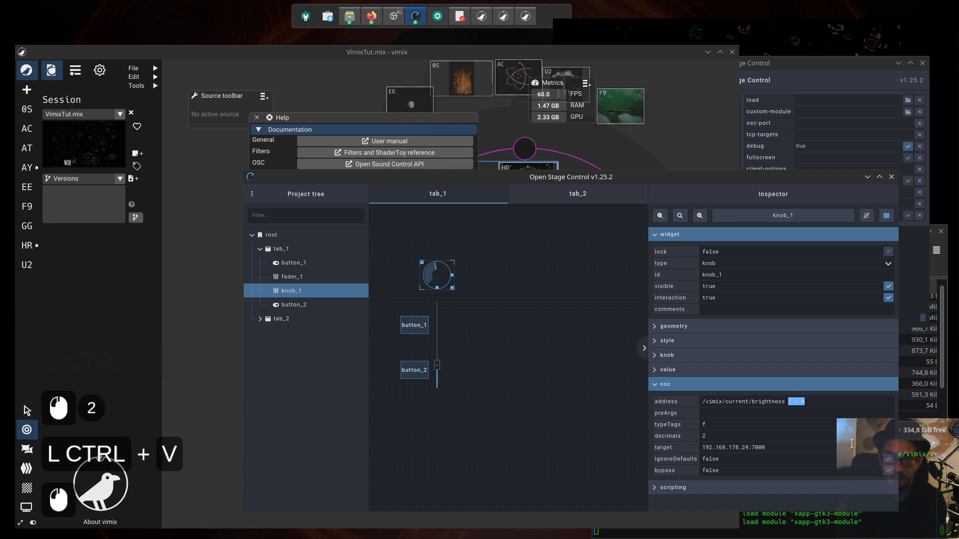
key("BackSpace")
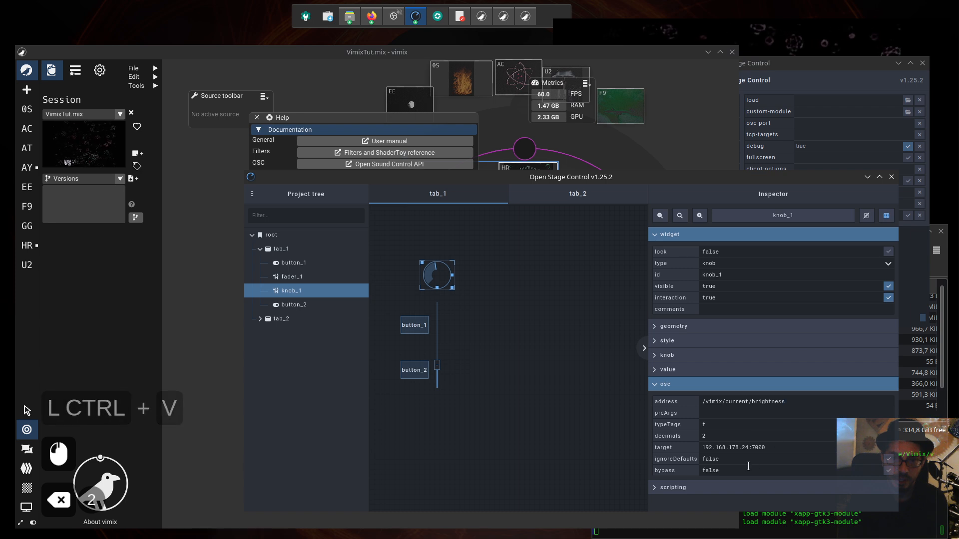
left_click(535, 371)
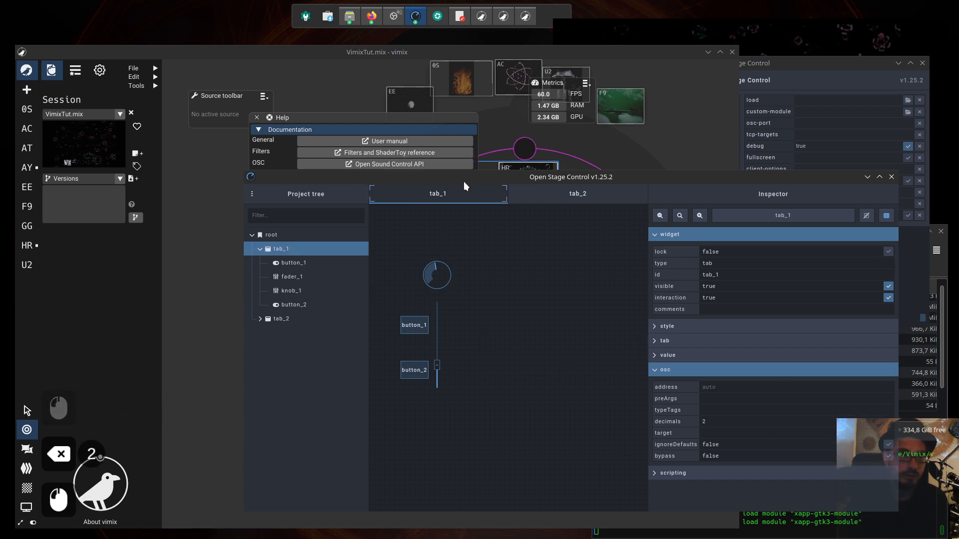
mouse_move(467, 178)
left_mouse_down()
mouse_move(571, 184)
mouse_move(457, 128)
mouse_move(463, 178)
left_mouse_up()
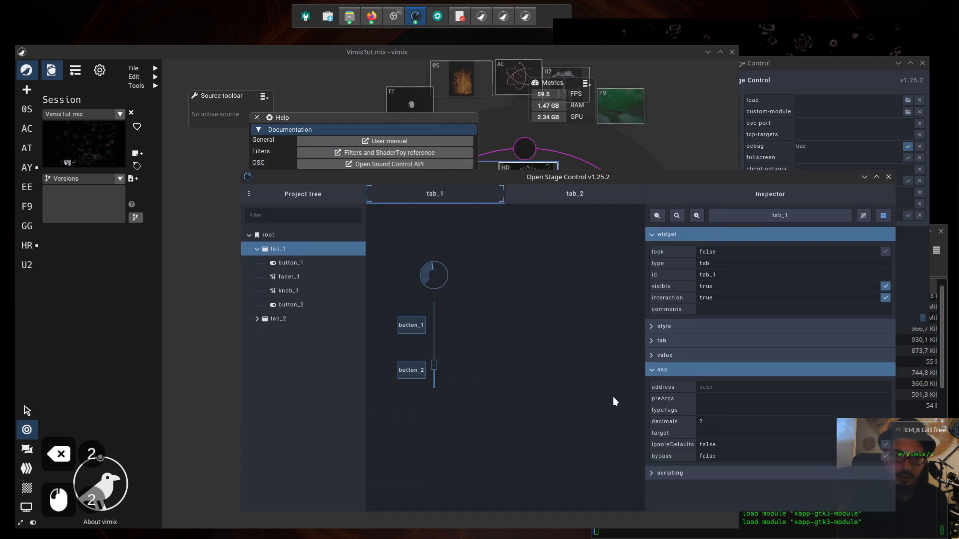
left_click(443, 267)
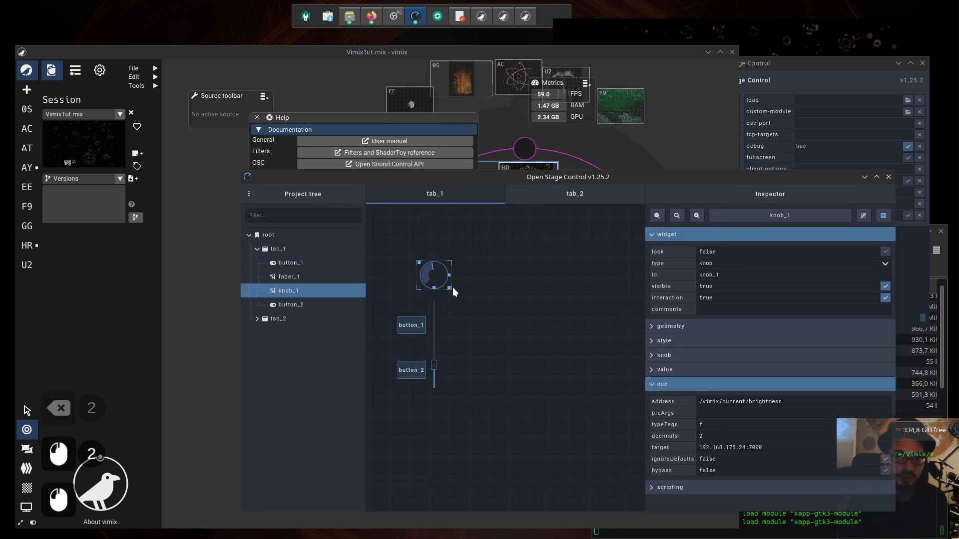
Compare the OSC address parts of knob_1 and fader_1: the vimix prefix, the targeted source or batch, and the controlled property.
left_click(744, 401)
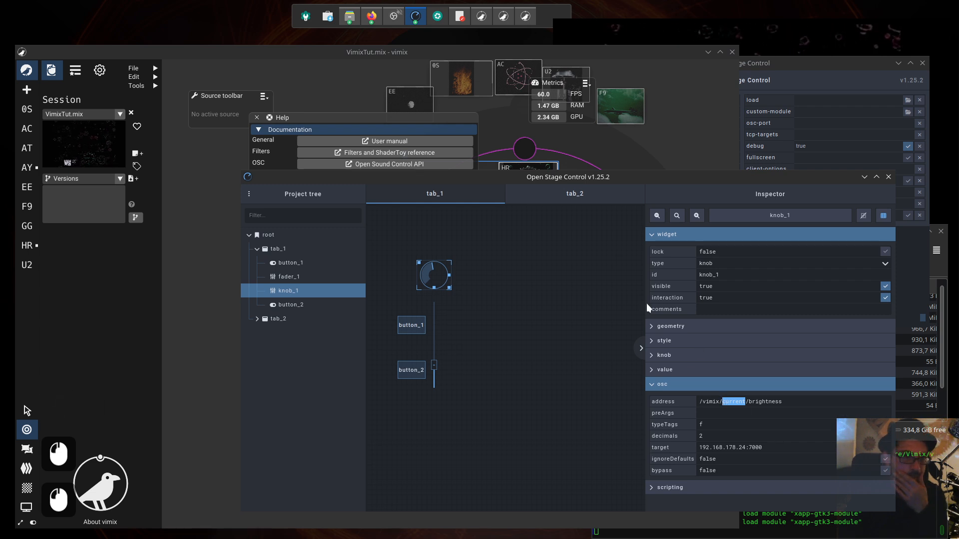
left_click_drag(586, 179, 551, 170)
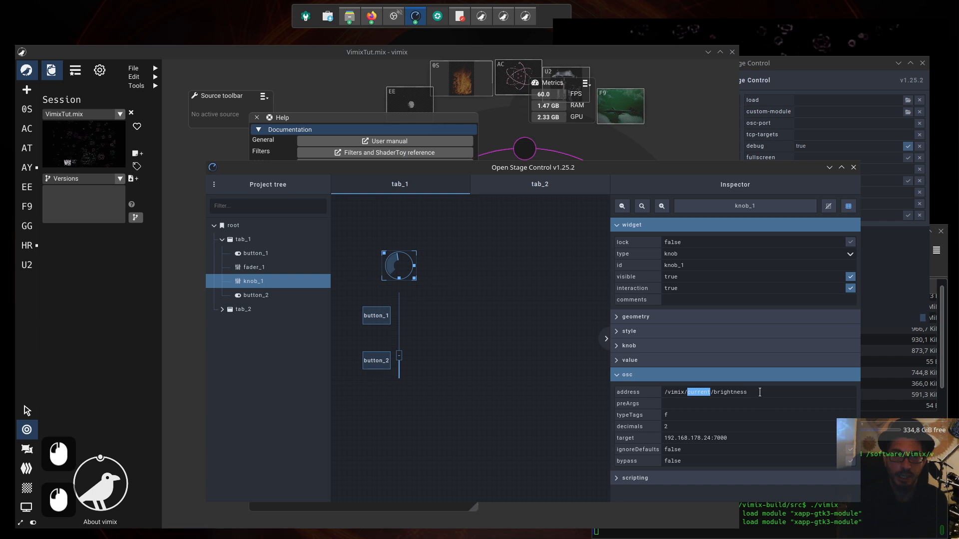
left_click(760, 393)
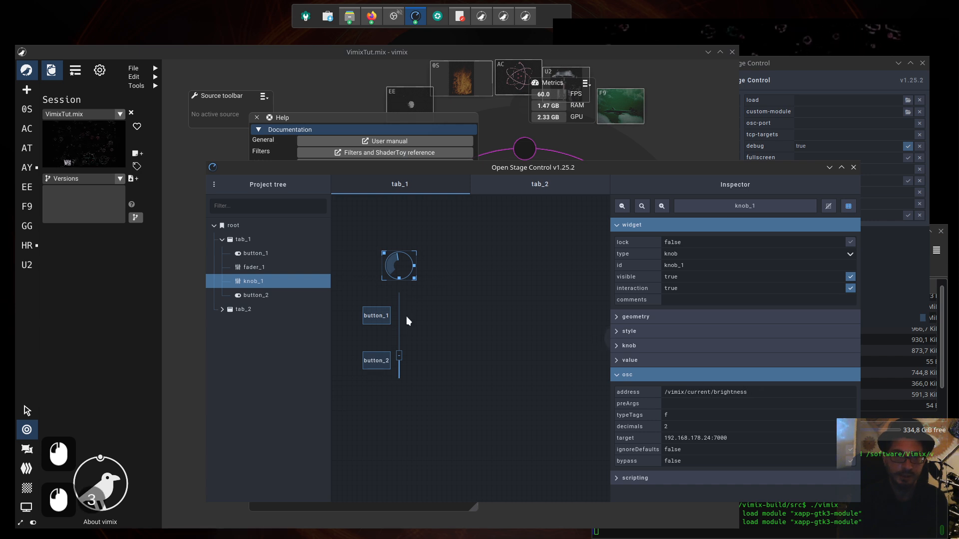
left_click(398, 333)
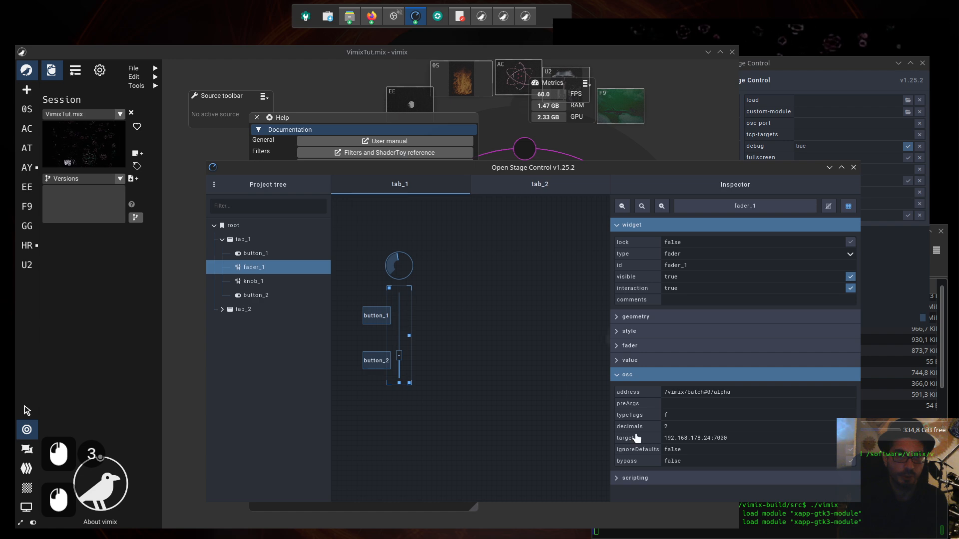
left_click_drag(712, 392, 687, 392)
left_click(673, 392)
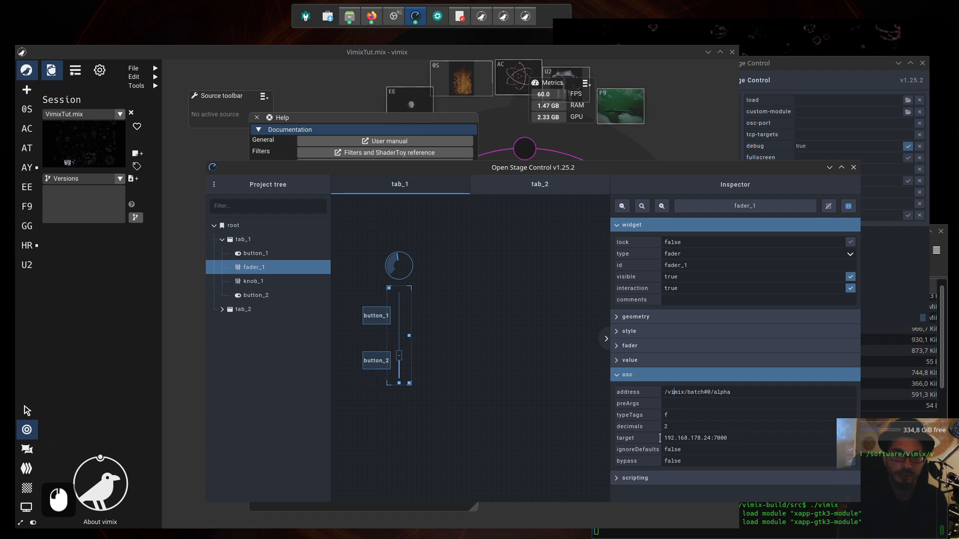
left_click(665, 392)
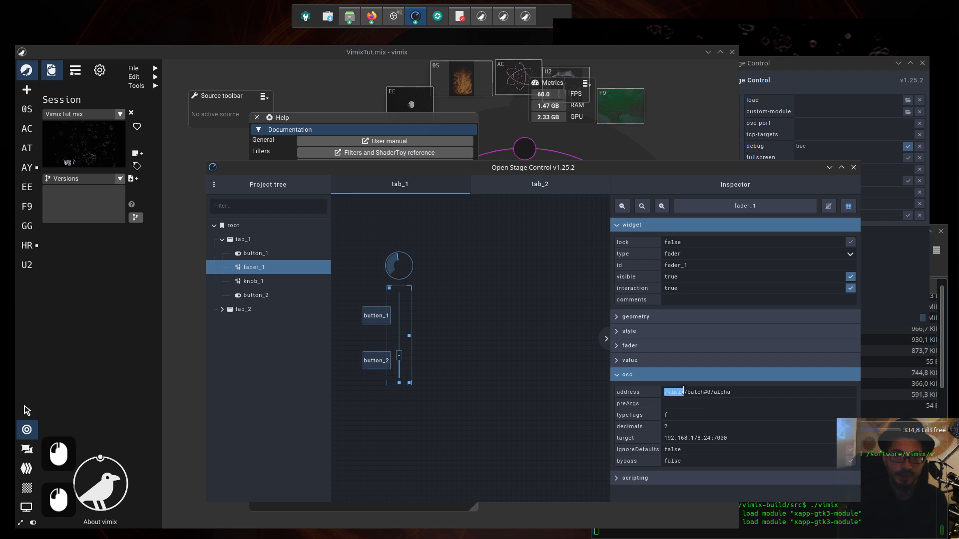
left_click(687, 392)
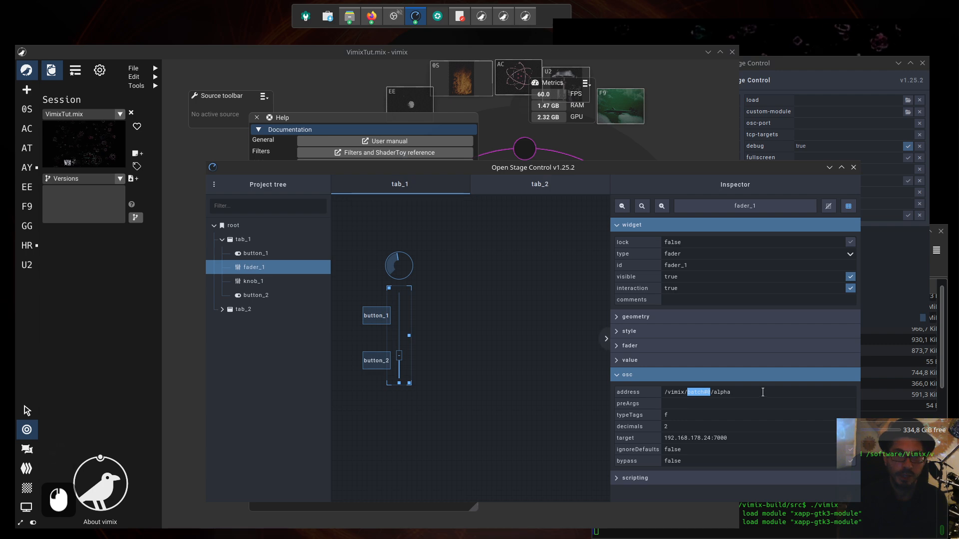
left_click(732, 392)
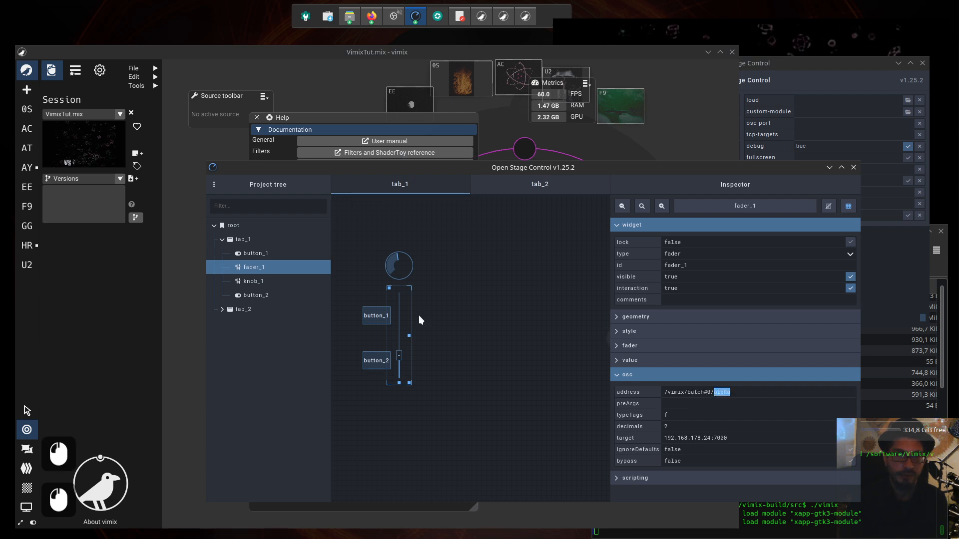
left_click(398, 258)
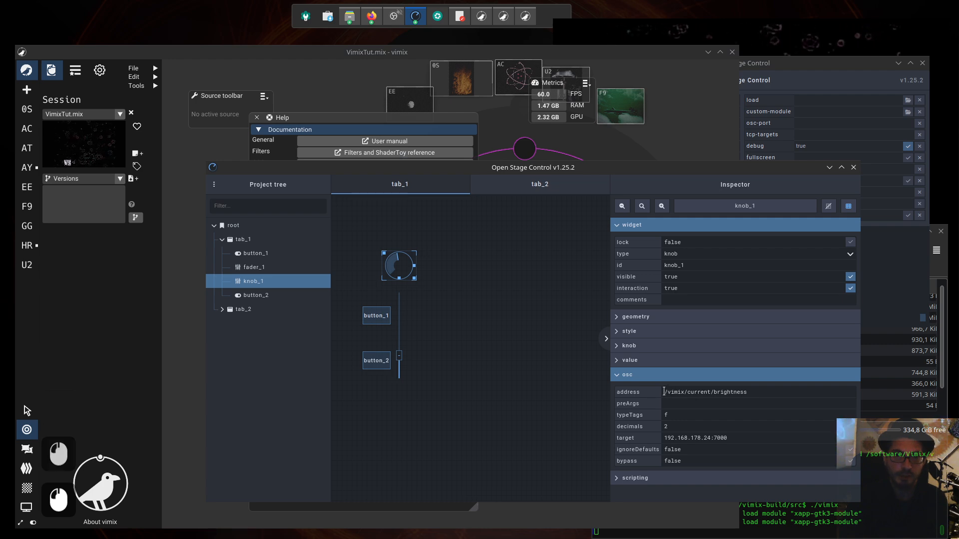
left_click_drag(664, 392, 707, 394)
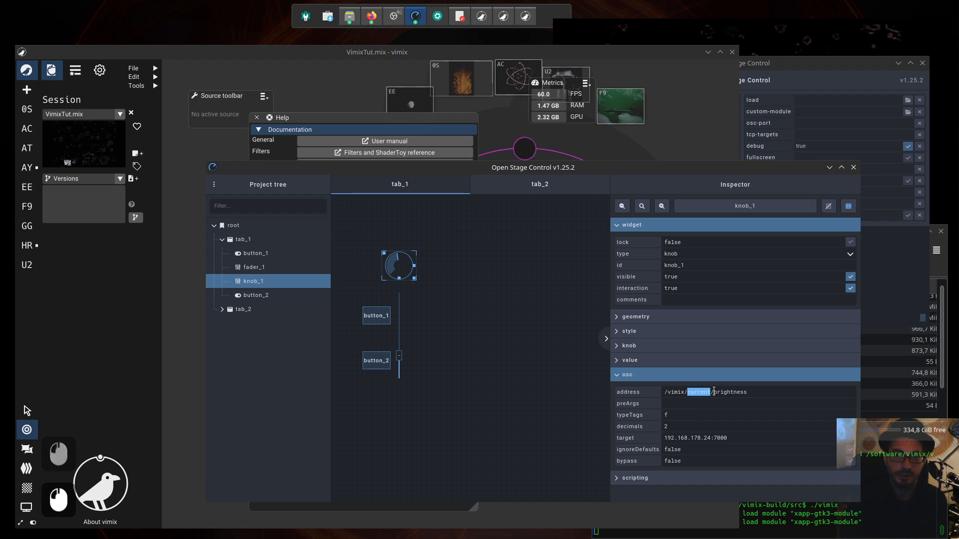
left_click(714, 392)
left_click_drag(714, 393, 747, 392)
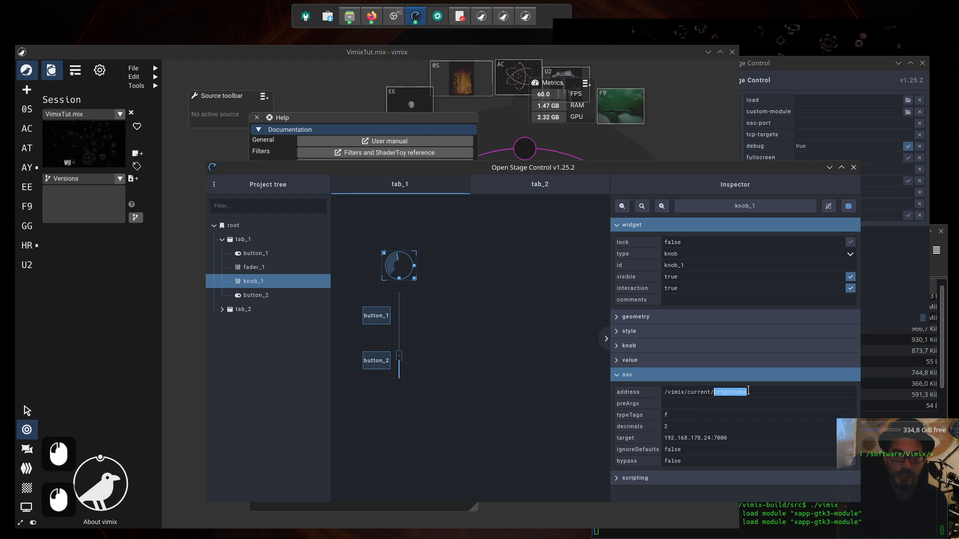
double_click(699, 392)
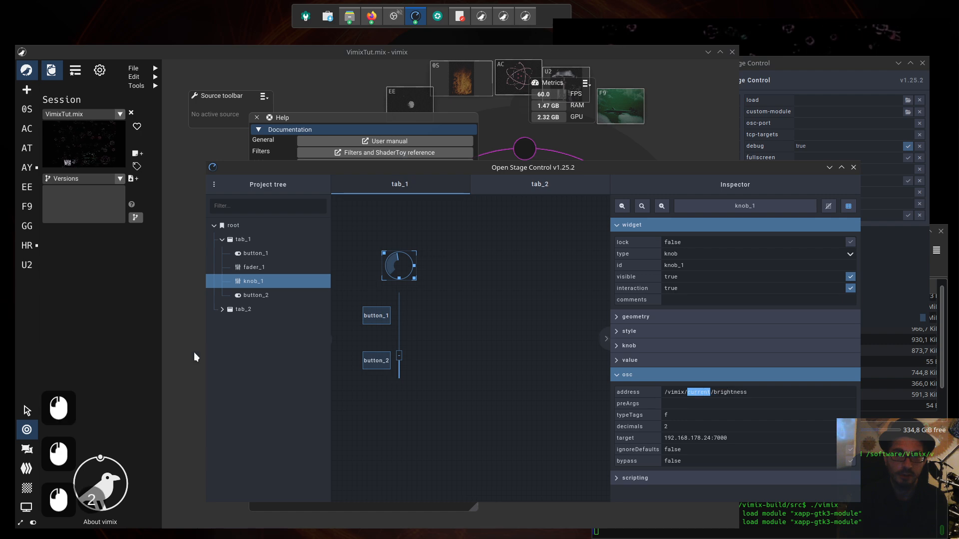
Switch to vimix, close its Help window and move source AY towards the mixing circle's centre, to about 98.5% alpha.
left_click_drag(364, 168, 372, 206)
left_click(190, 154)
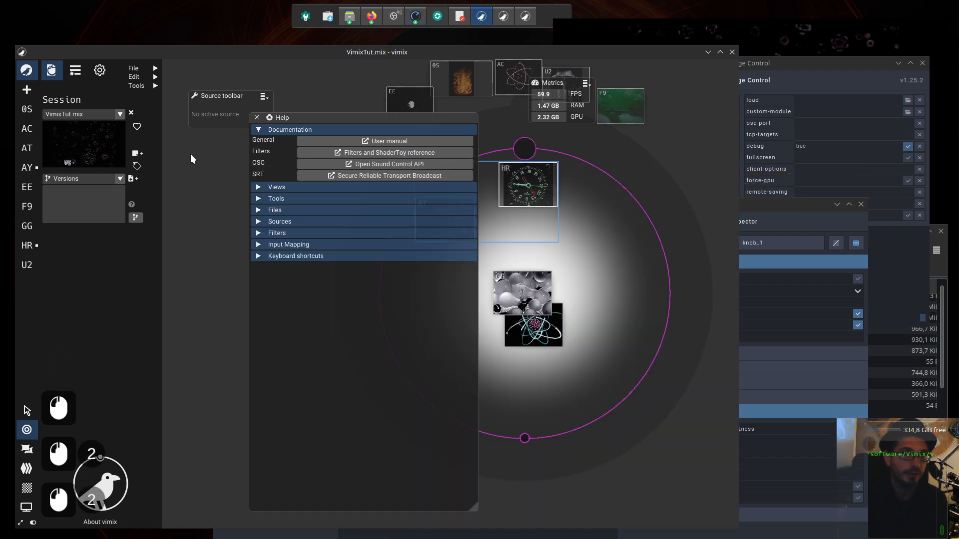
left_click(257, 117)
left_click(450, 215)
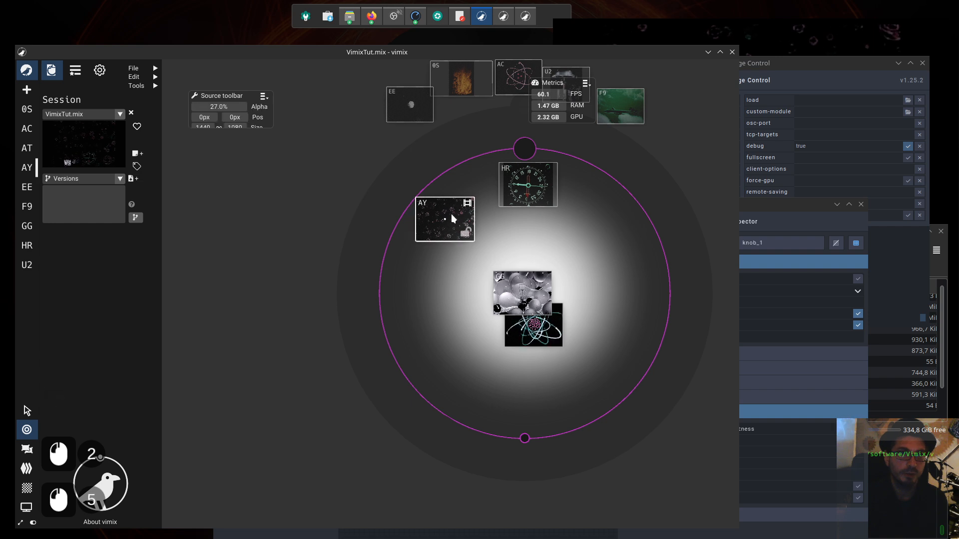
left_click_drag(446, 218, 517, 267)
Bring vimix's output window to the front and narrow the main vimix window so both can be seen.
left_click(775, 38)
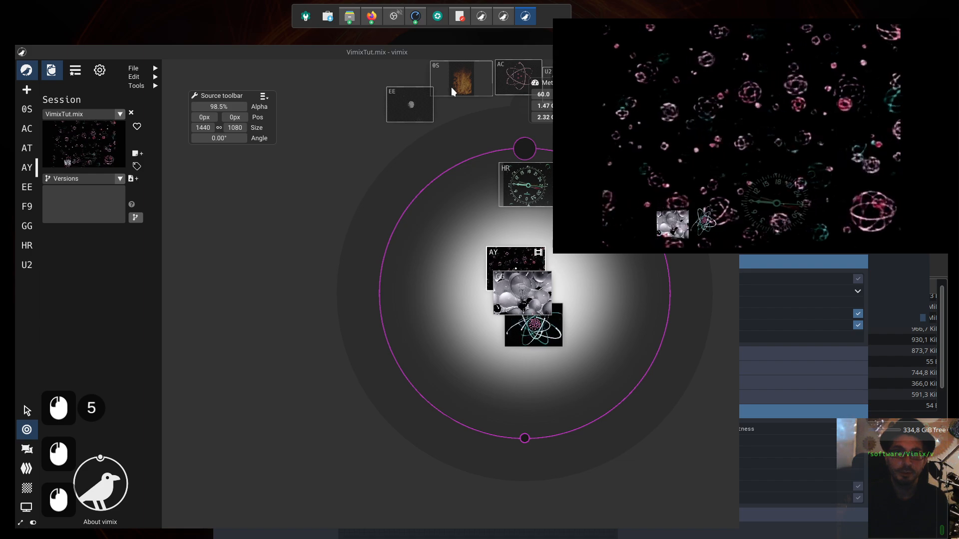
left_click(454, 51)
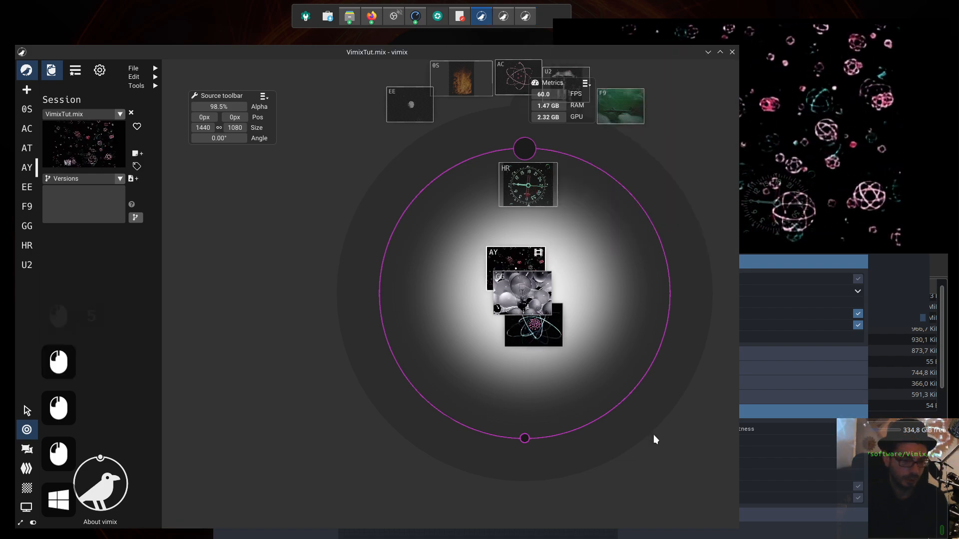
left_click_drag(653, 435, 506, 436)
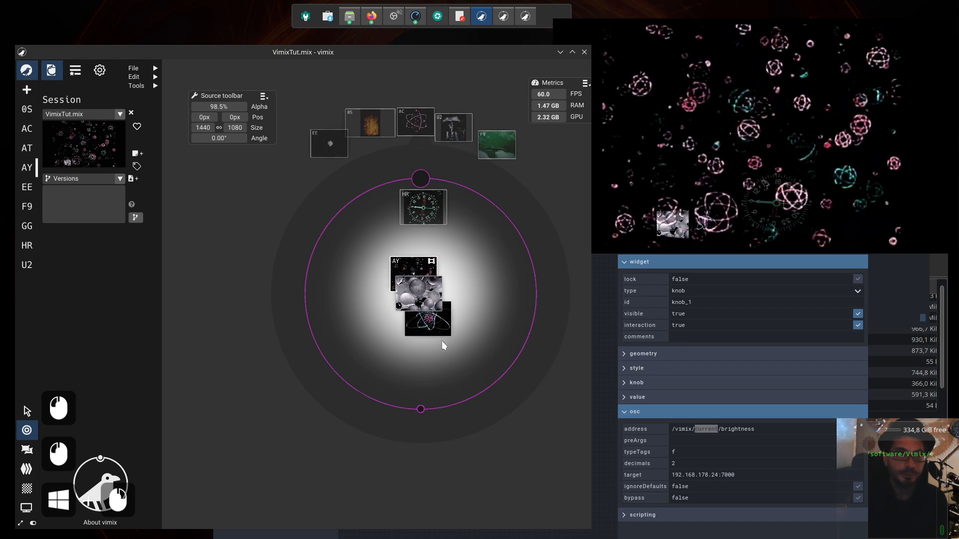
Move the silver spheres source off AY in the mixing circle and make AY the current source.
left_click(420, 268)
left_click_drag(420, 291, 405, 312)
left_click(418, 272)
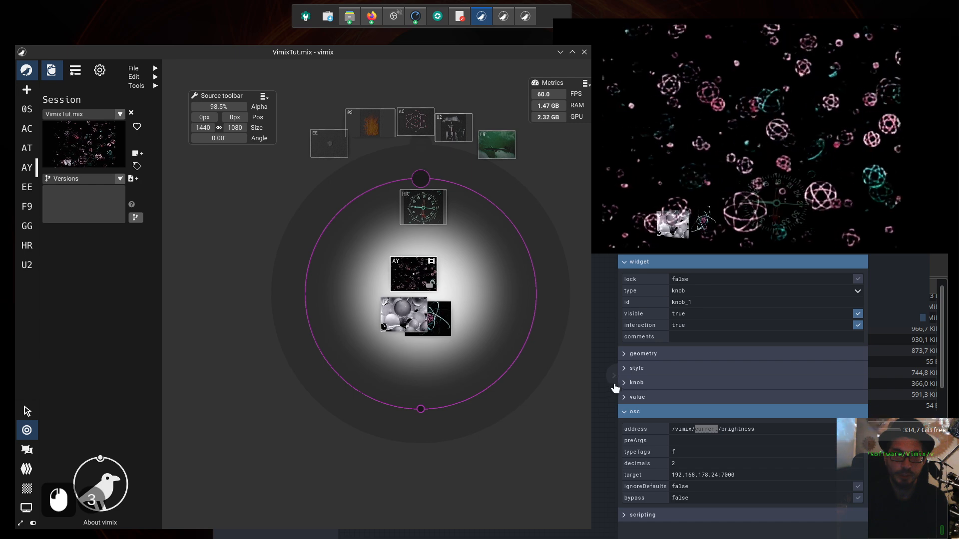
Switch to the Open Stage Control session, narrow and reposition its window, and turn knob_1 up to test it.
left_click(604, 404)
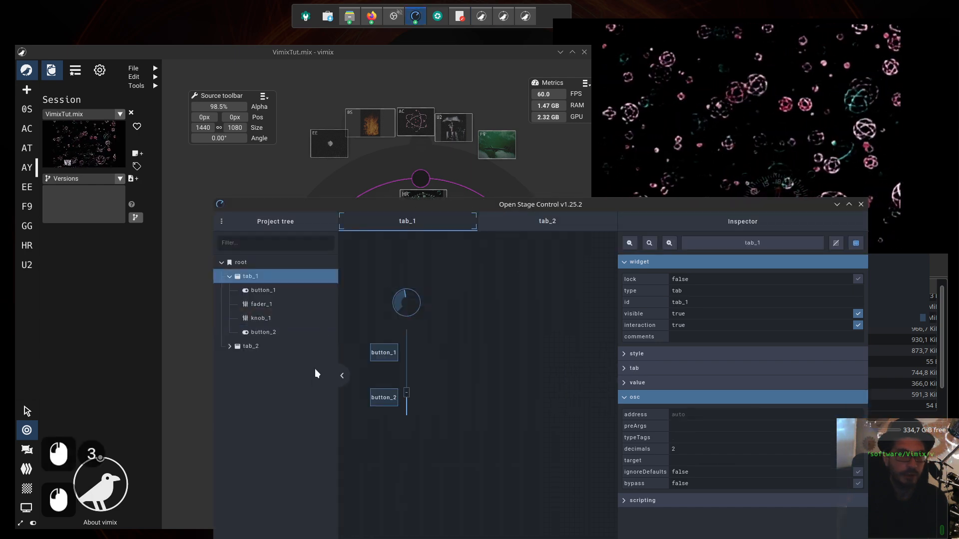
left_click_drag(280, 410, 405, 471)
left_click_drag(581, 205, 659, 198)
left_click(608, 295)
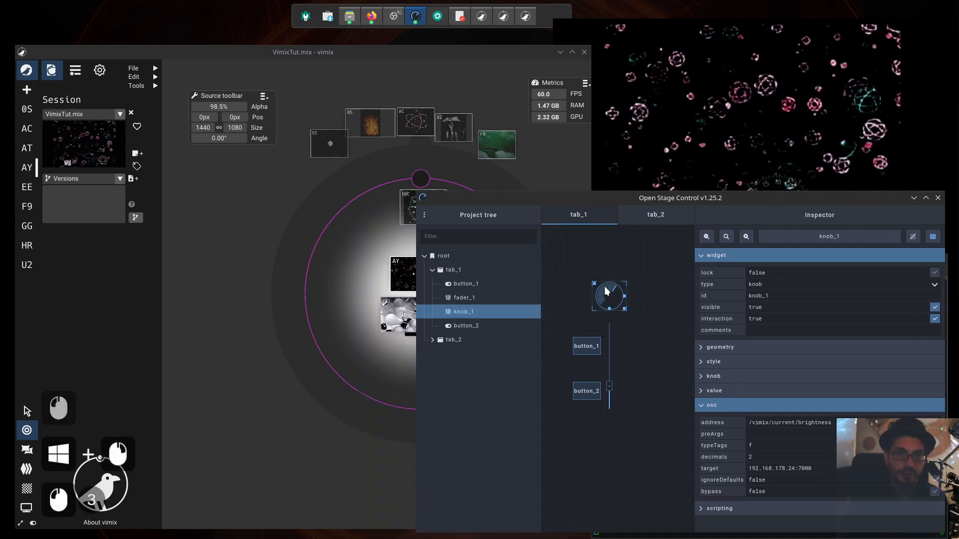
left_click_drag(741, 196, 507, 161)
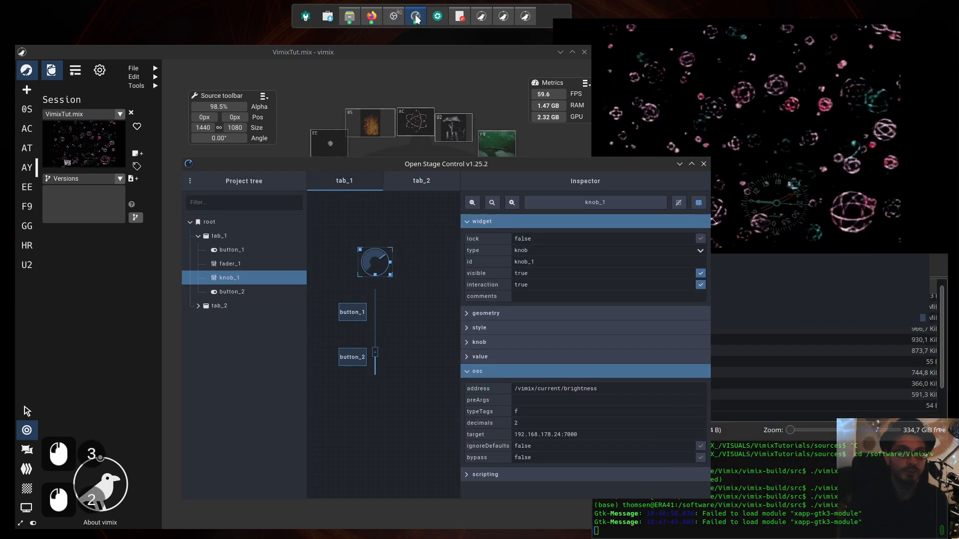
Bring up the Open Stage Control server window and place it beside the session so its debug log is readable.
left_click(418, 19)
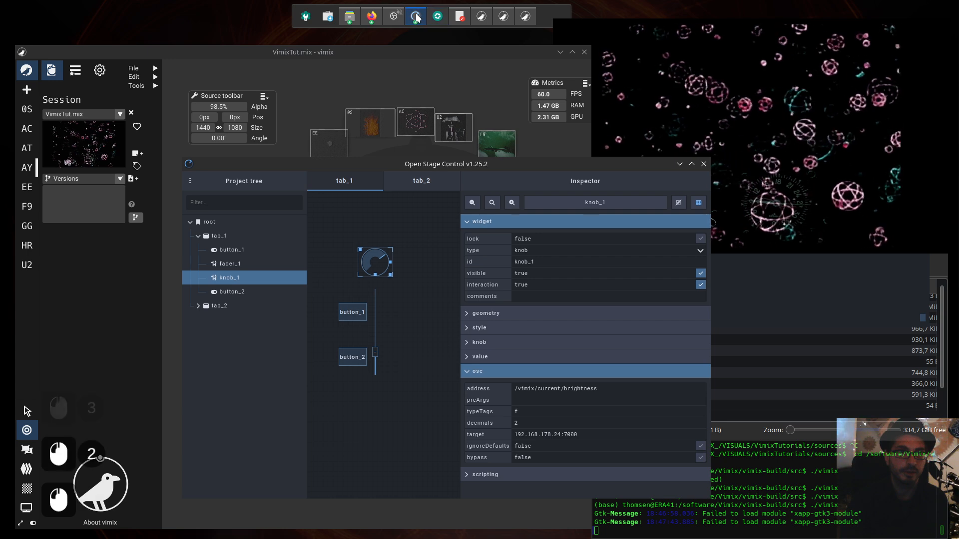
mouse_move(417, 20)
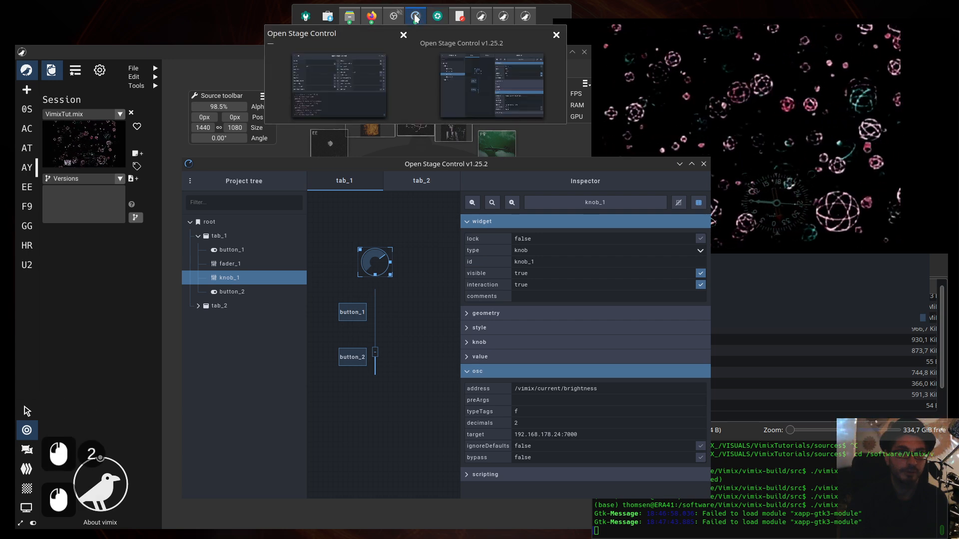
left_click(387, 69)
left_click_drag(772, 75, 776, 161)
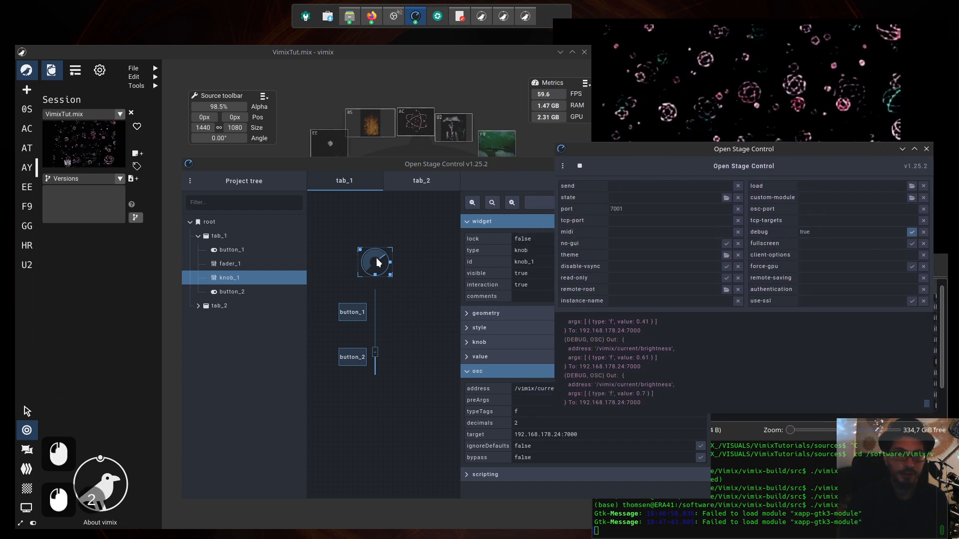
Turn knob_1 down to send brightness values, moving the session window aside to check the outgoing OSC messages in the debug log.
left_click_drag(381, 260, 374, 267)
left_click(568, 178)
left_click_drag(537, 164, 368, 186)
left_click_drag(225, 288, 220, 271)
double_click(645, 358)
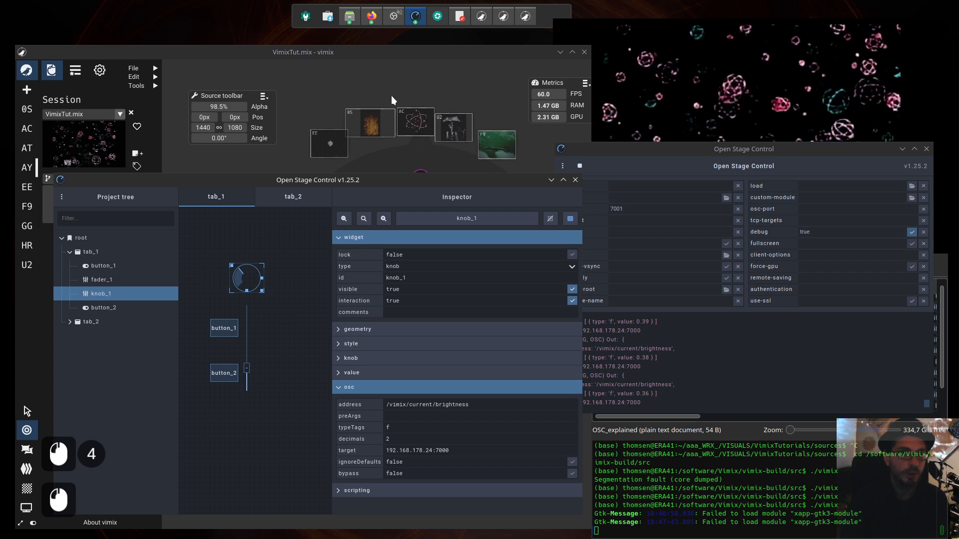
Switch to vimix, shift the clock source HR slightly in the mixing circle and make AY the current source.
left_click(391, 95)
left_click_drag(425, 207, 421, 224)
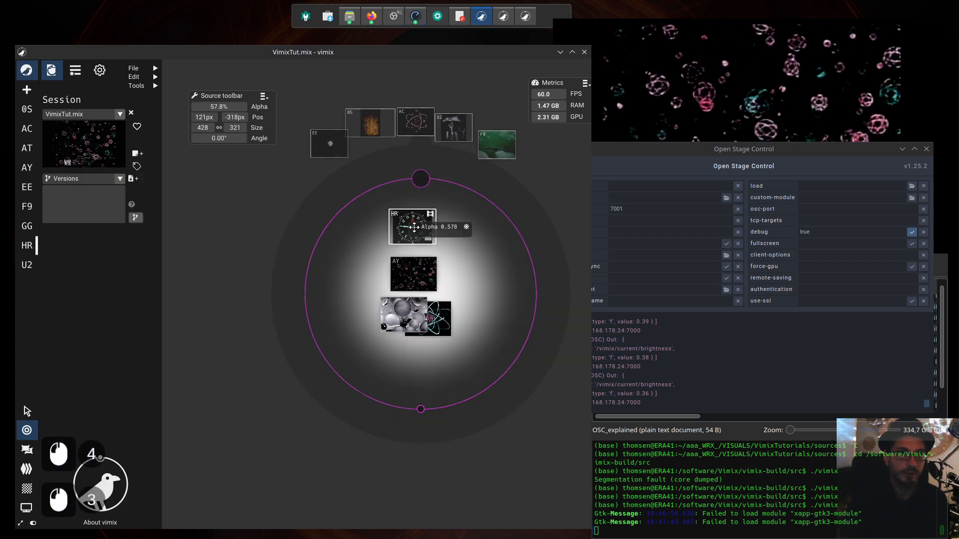
left_click(400, 270)
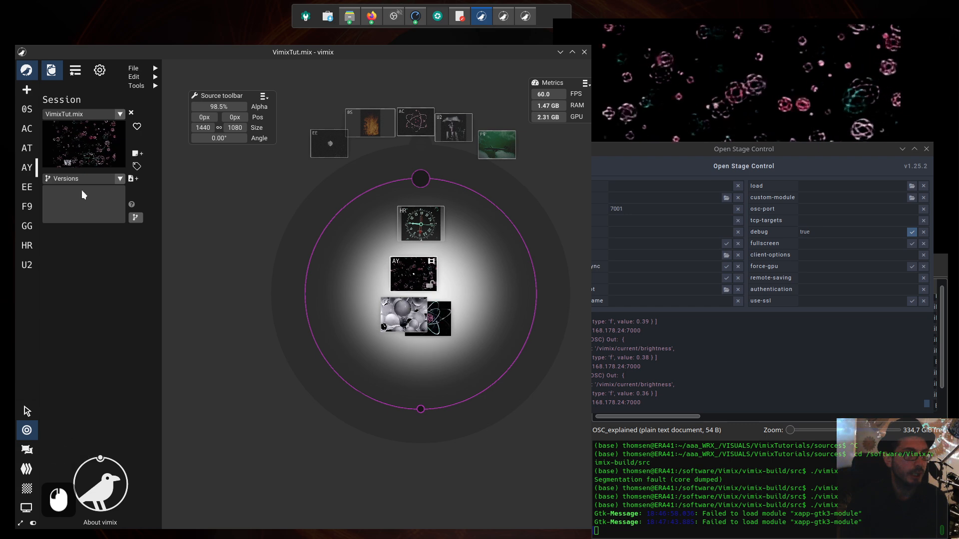
Open the source properties of AY (Atoms_fly) and enable its color correction.
left_click(414, 266)
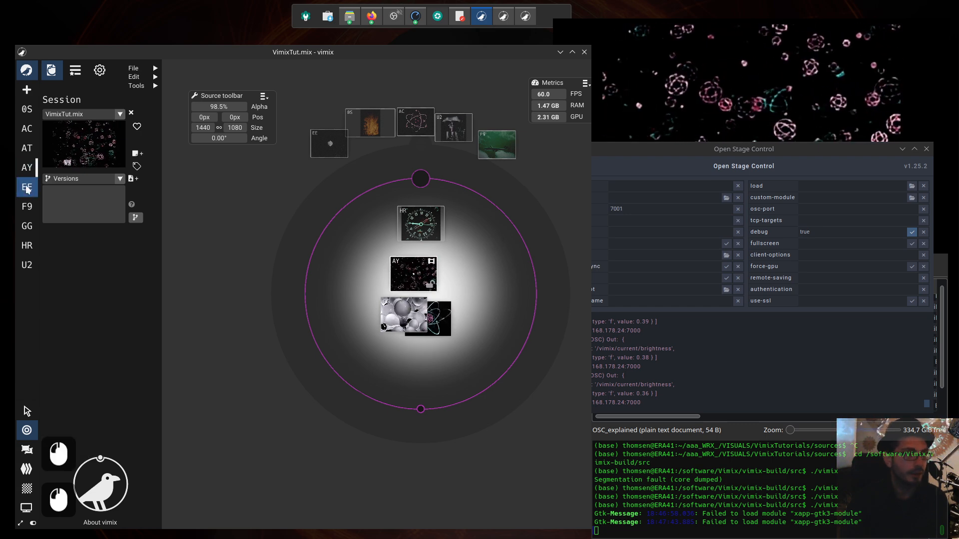
left_click(28, 171)
left_click(32, 170)
left_click(32, 170)
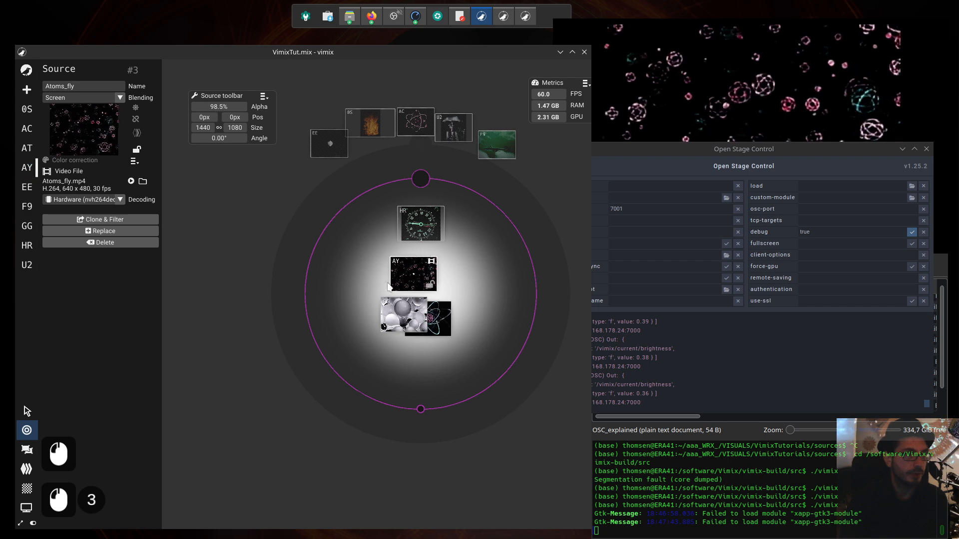
left_click(32, 170)
left_click(289, 241)
left_click(419, 273)
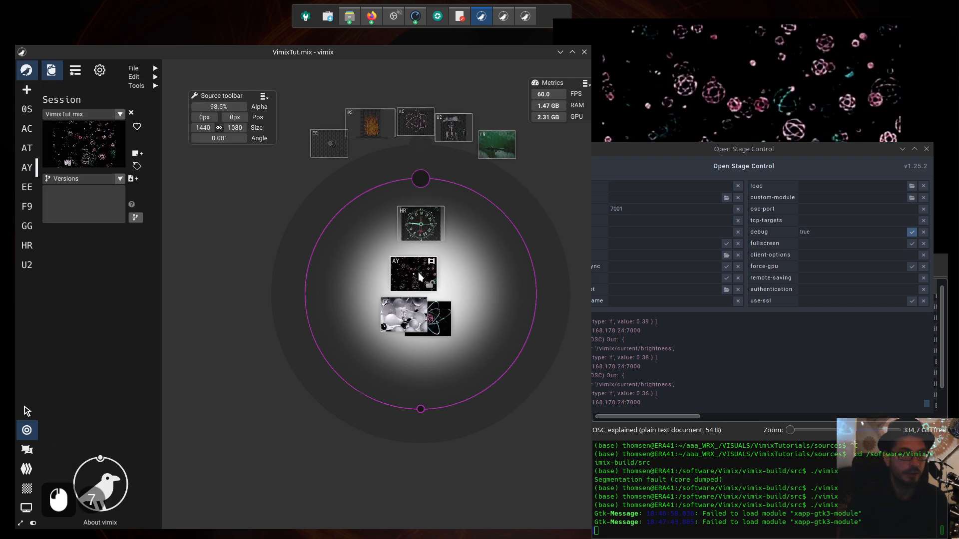
double_click(406, 274)
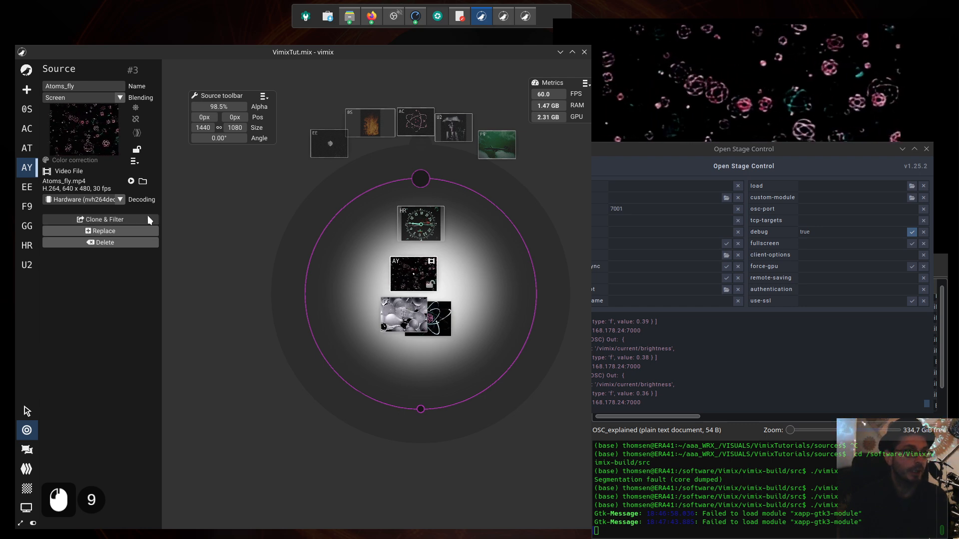
left_click(135, 162)
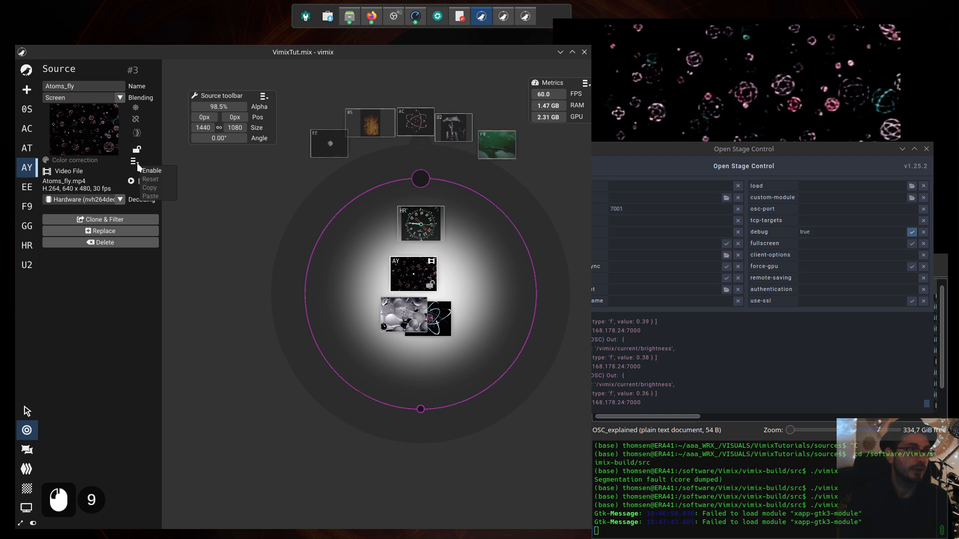
left_click(152, 171)
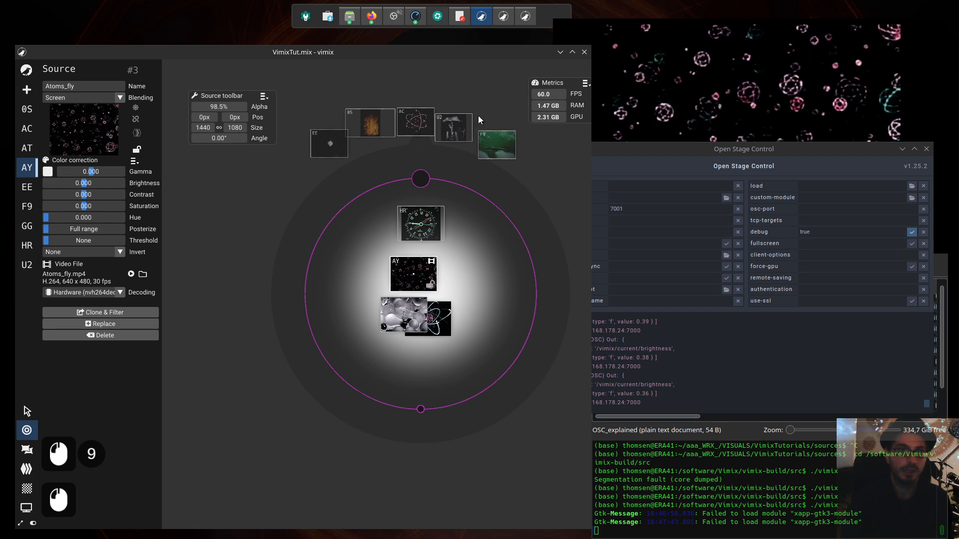
Minimize the OSC_explained notes behind vimix and reposition the vimix window beside the Open Stage Control server window.
left_click_drag(496, 55, 475, 159)
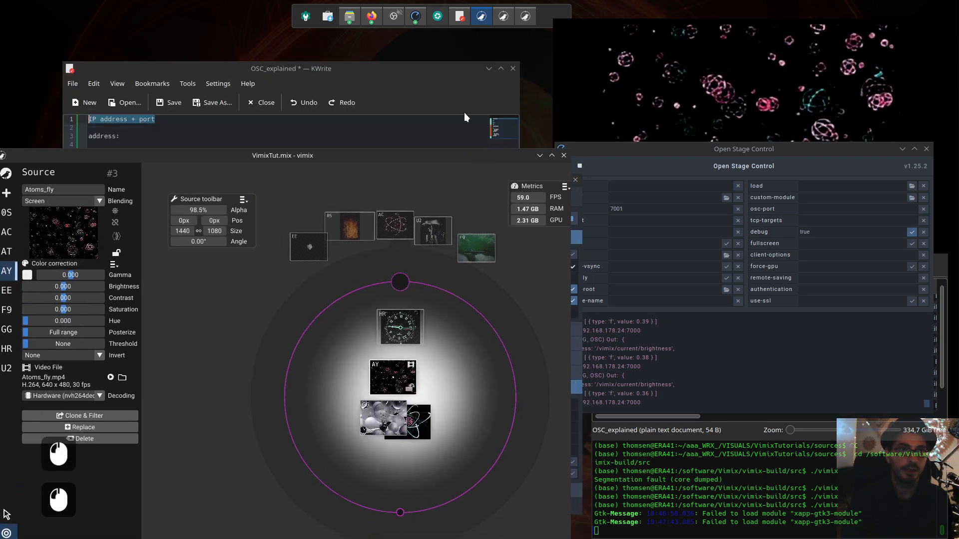
left_click_drag(398, 68, 391, 42)
left_click(481, 43)
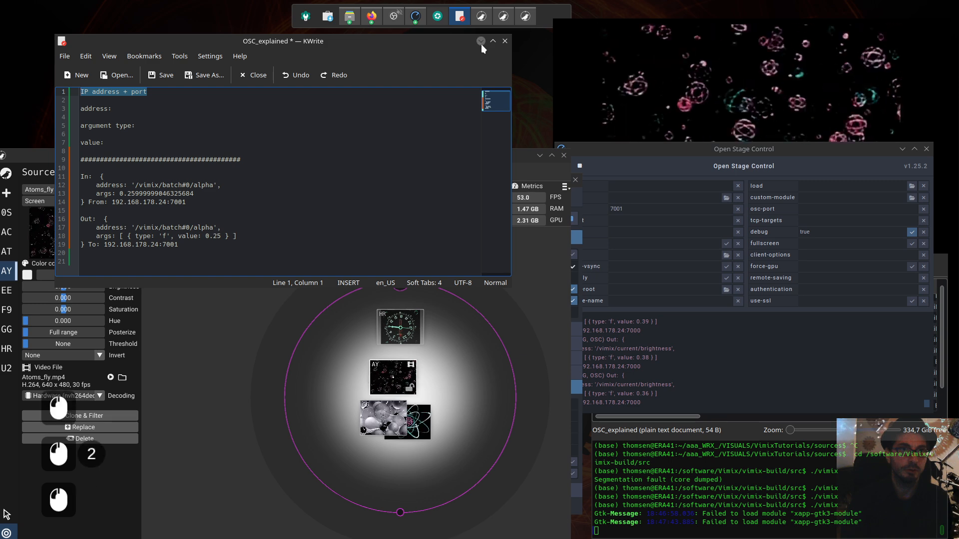
left_click_drag(443, 160, 422, 67)
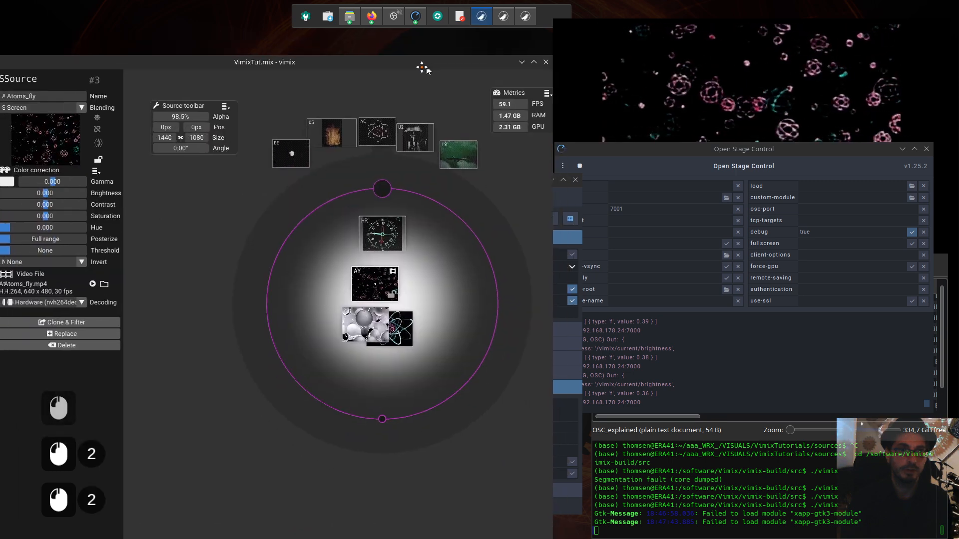
Switch to the Open Stage Control session, hide its editor, narrow the window and place it over the server window, clear of vimix.
left_click(572, 401)
left_click(283, 362)
key("ctrl+e")
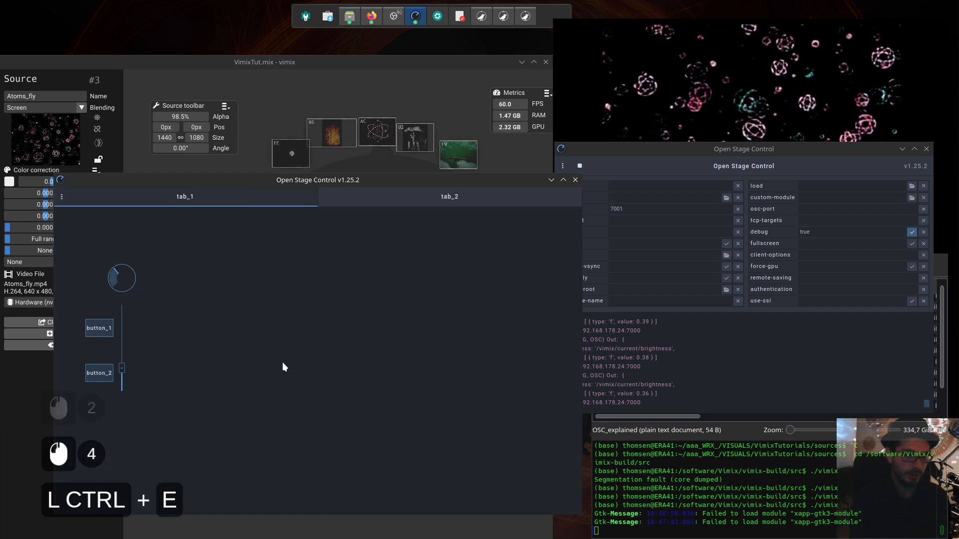
left_click_drag(156, 411, 367, 468)
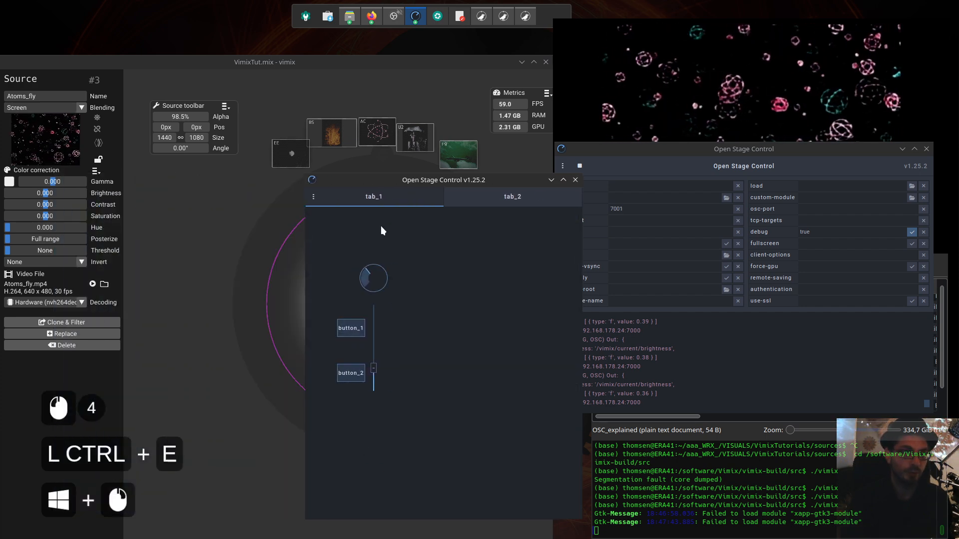
left_click_drag(420, 182, 719, 218)
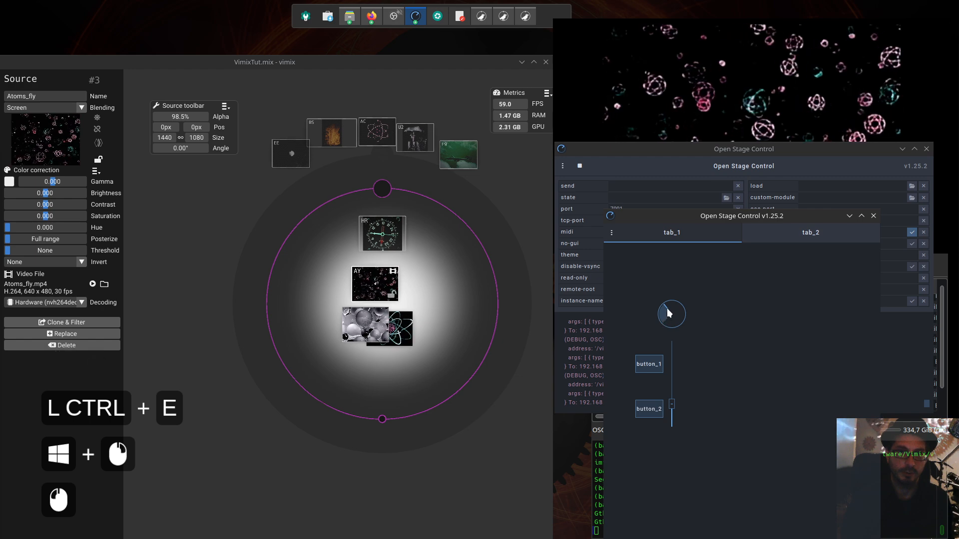
Turn knob_1 until AY's brightness is 0.300, make HR the current source for comparison and return to AY.
left_click_drag(667, 309, 672, 299)
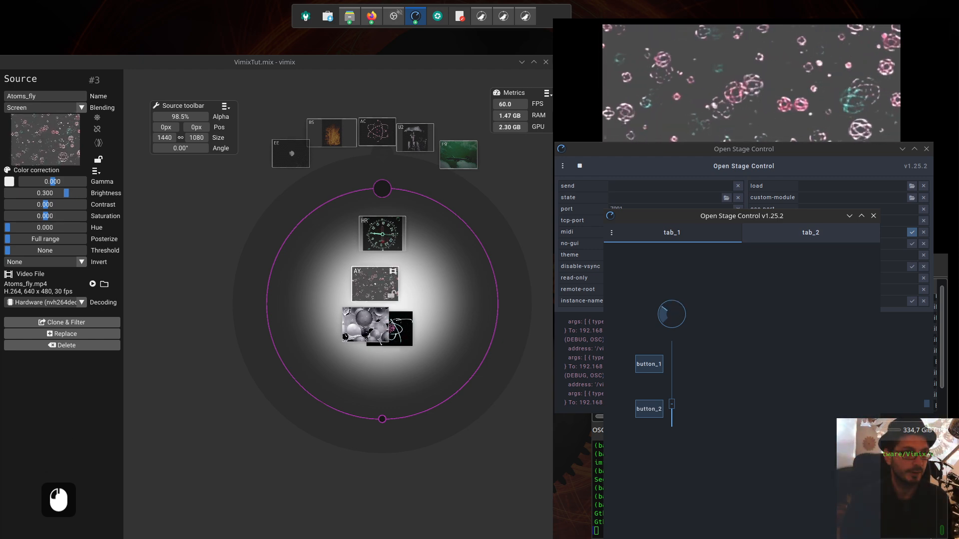
left_click(205, 201)
left_click(383, 239)
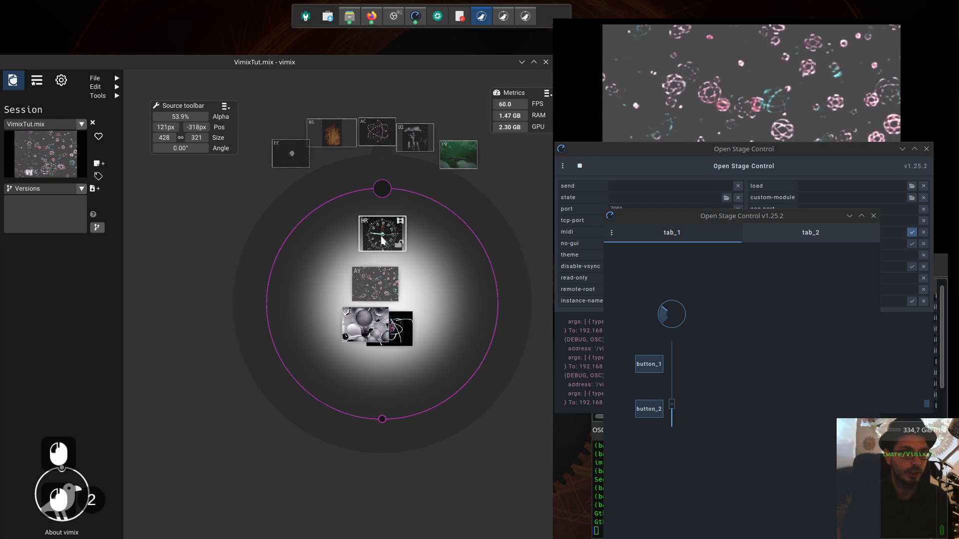
double_click(384, 240)
left_click(384, 289)
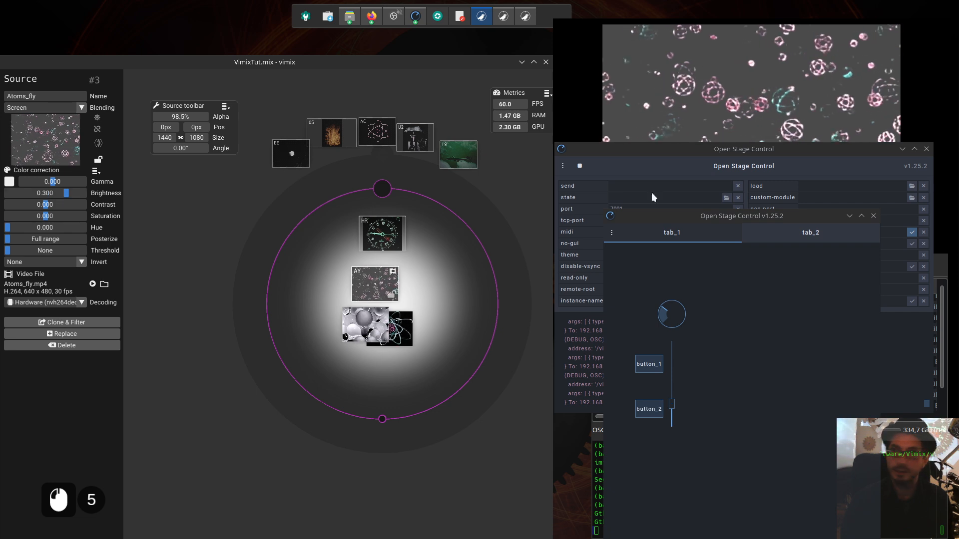
Lower AY's brightness to 0.200 in its vimix color correction settings, and adjust it to 0.140 with knob_1.
left_click(672, 404)
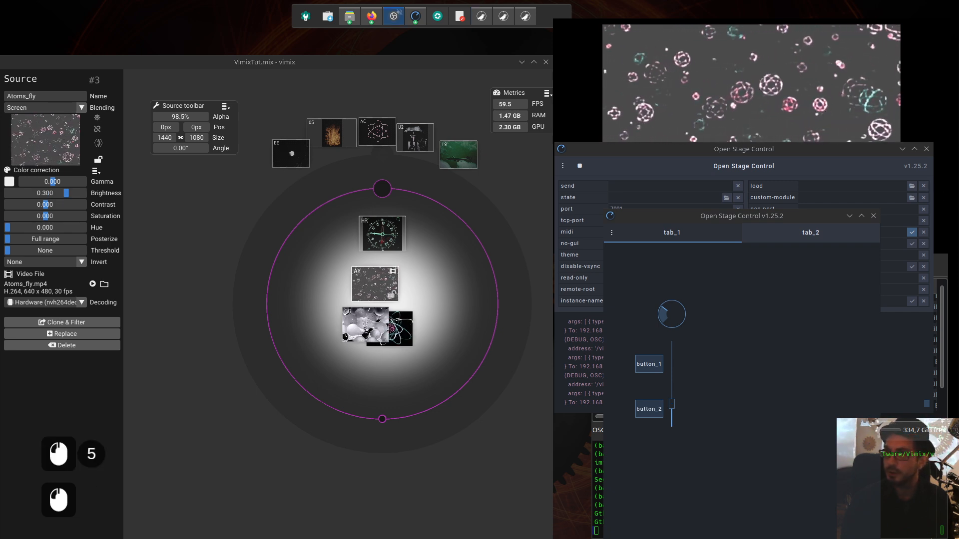
left_click_drag(119, 61, 120, 60)
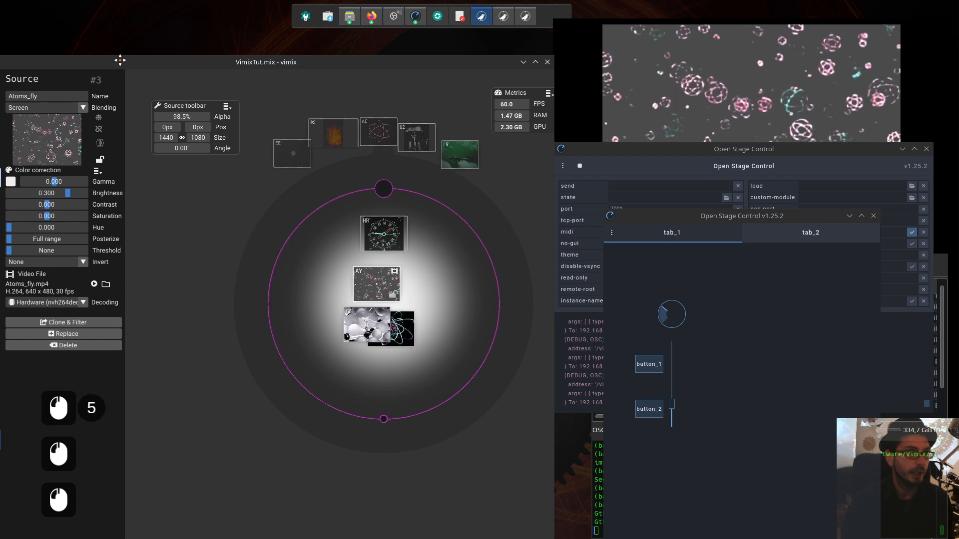
left_click_drag(56, 200, 65, 196)
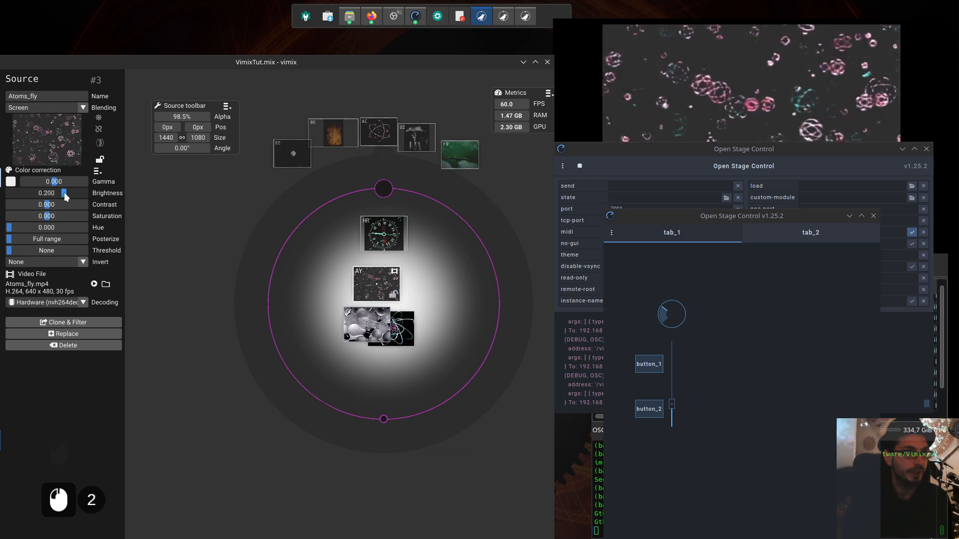
mouse_move(667, 314)
left_mouse_down()
mouse_move(672, 307)
mouse_move(673, 318)
left_mouse_up()
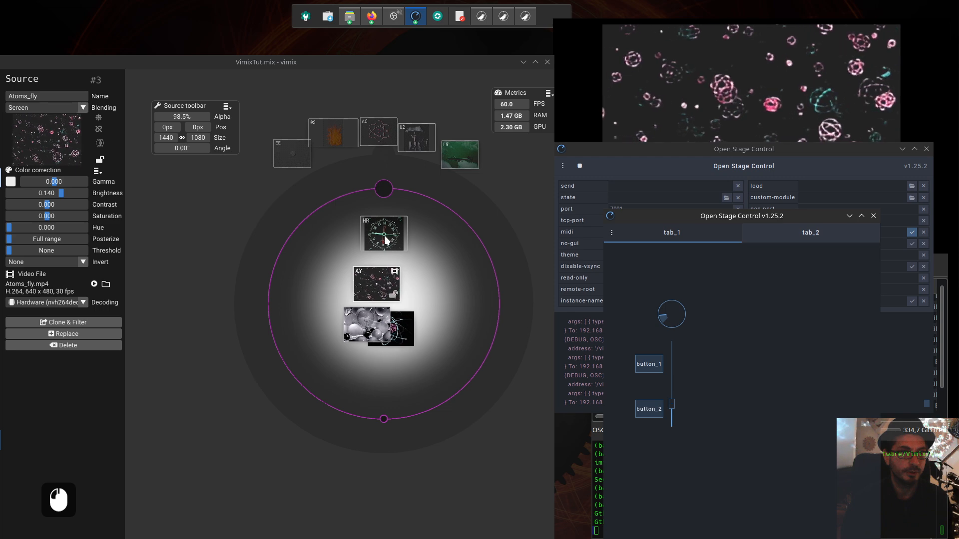
Move the silver spheres source aside, open the clock source HR's properties as the current source and shift the vimix window fully into view.
left_click_drag(358, 332, 343, 331)
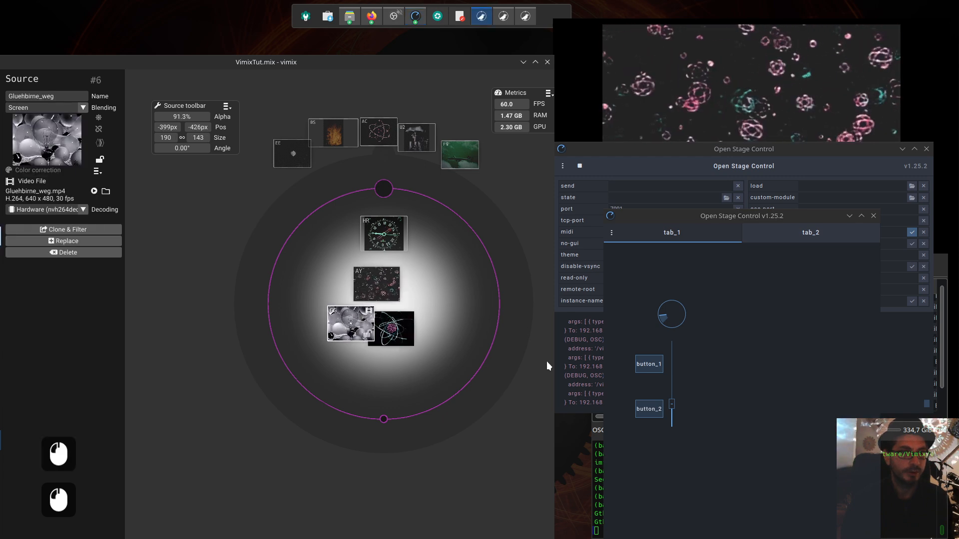
left_click(381, 212)
left_click(387, 243)
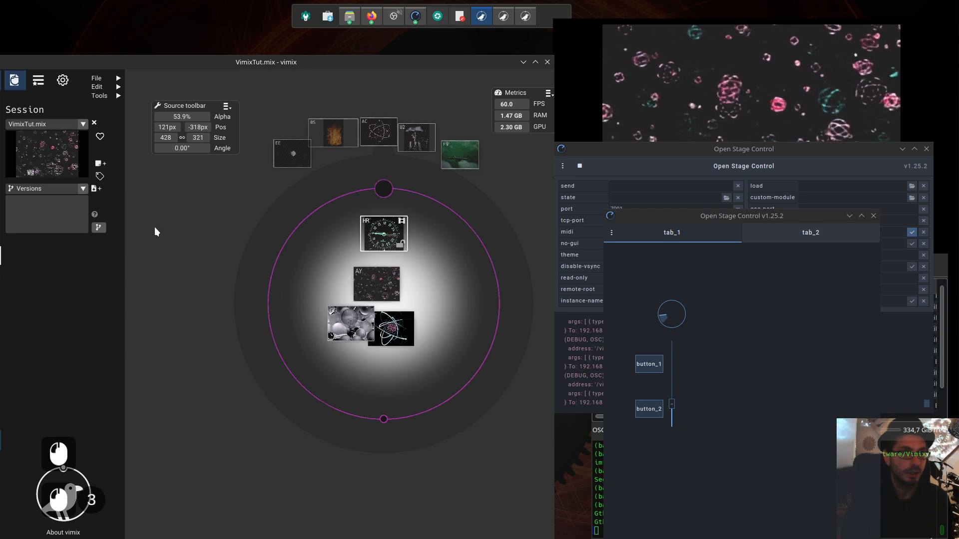
left_click(674, 155)
left_click(760, 483)
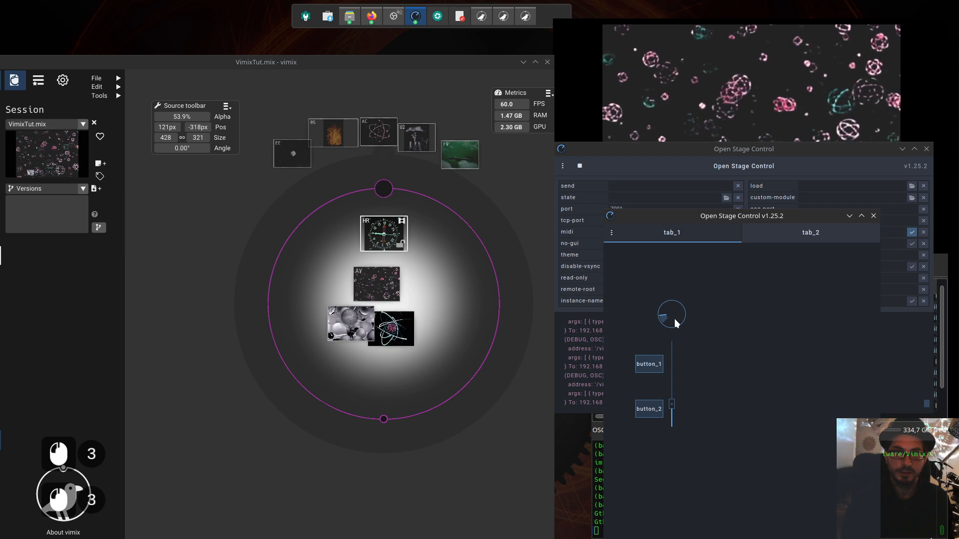
left_click(386, 240)
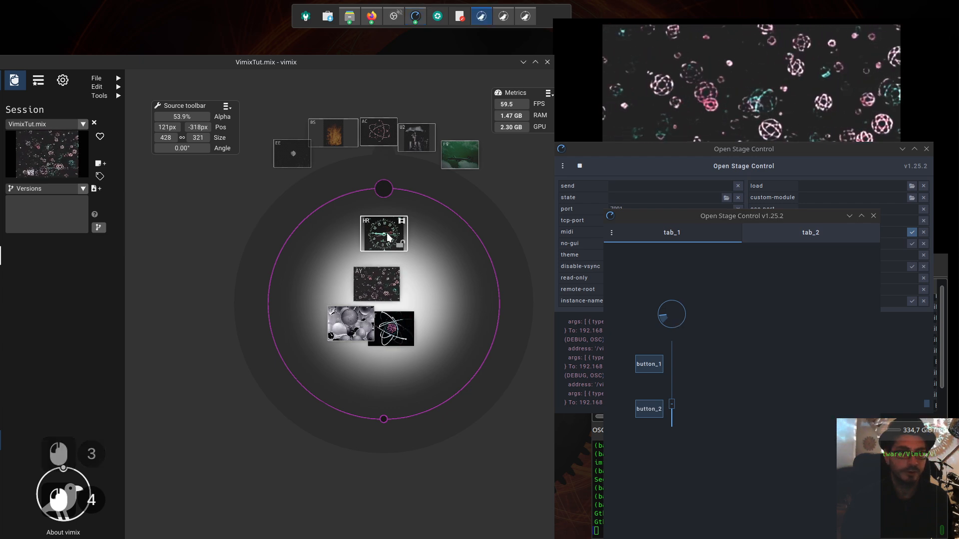
double_click(387, 238)
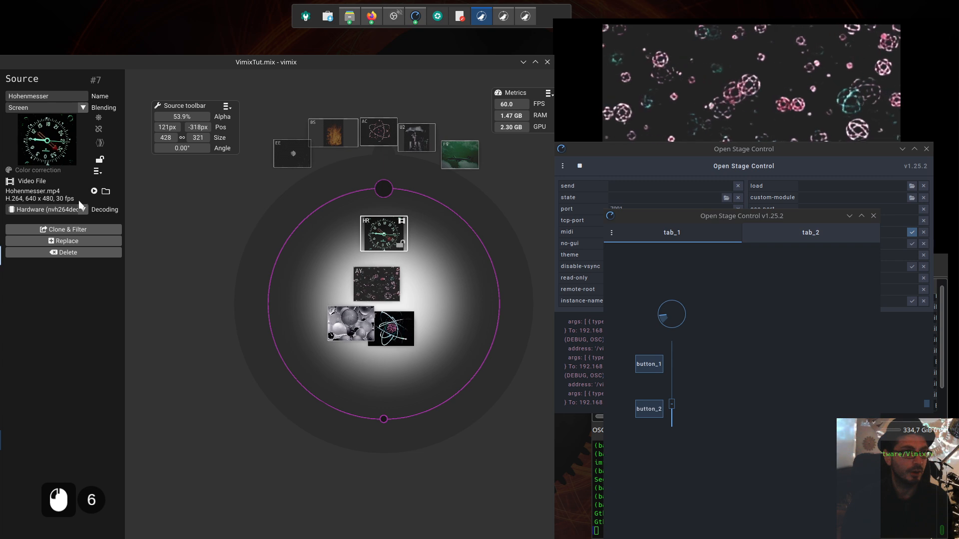
left_click_drag(166, 62, 188, 53)
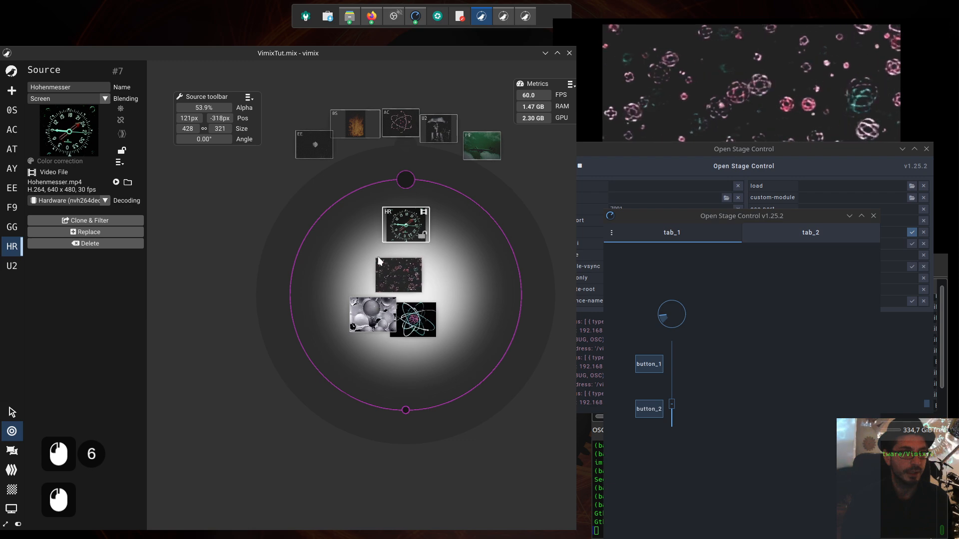
Align AY beneath HR in the mixing circle and select both sources together.
left_click_drag(395, 276, 403, 271)
left_click(405, 231)
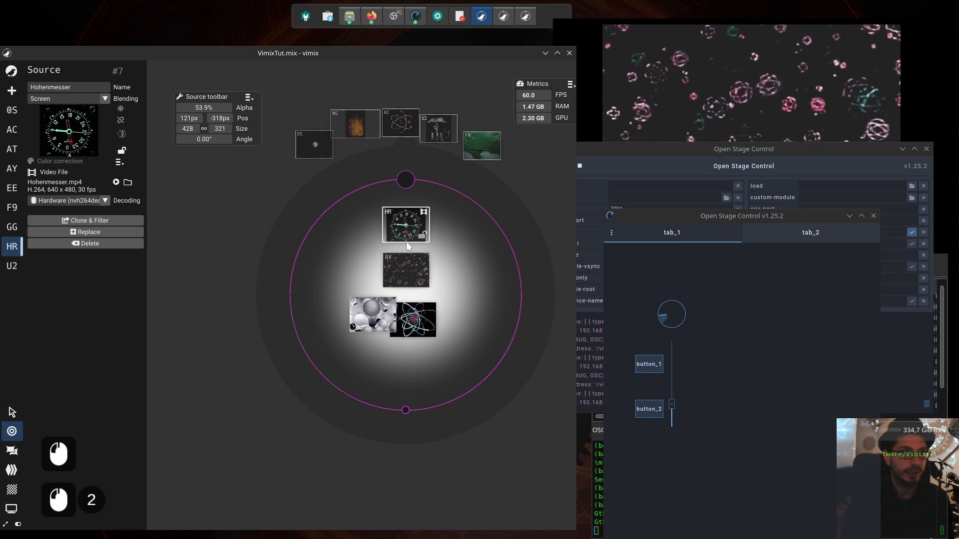
left_click_drag(373, 193, 441, 294)
left_click(442, 299)
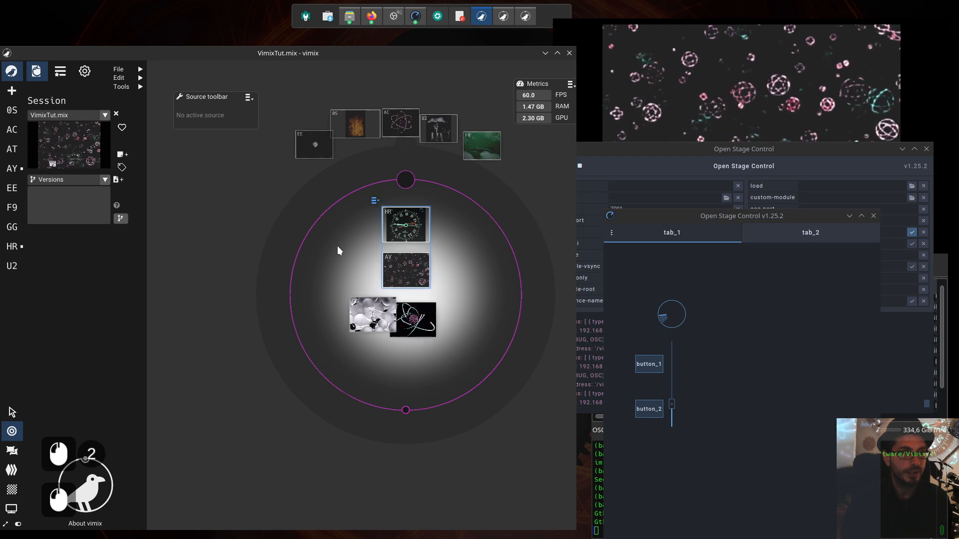
Make the clock source HR current again, open its properties and enable its color correction.
left_click(404, 238)
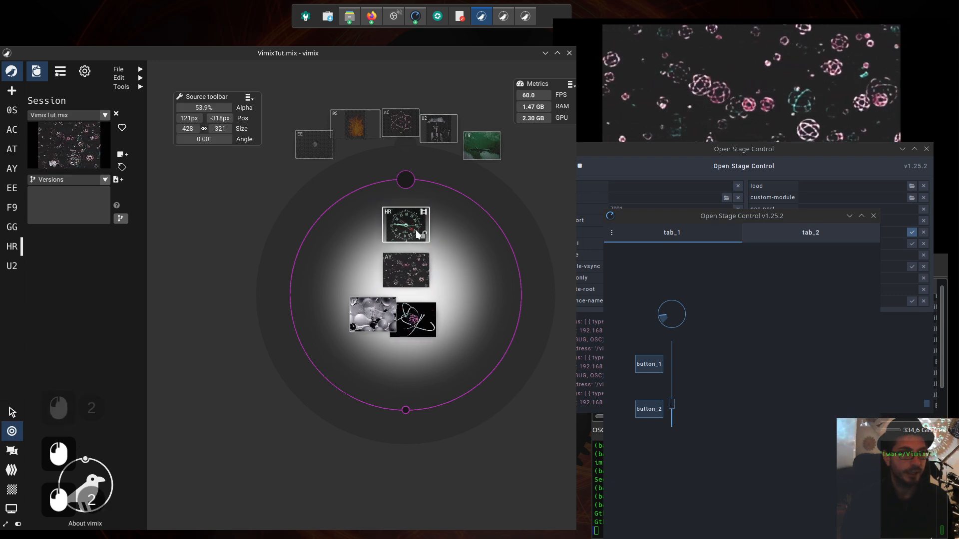
double_click(379, 230)
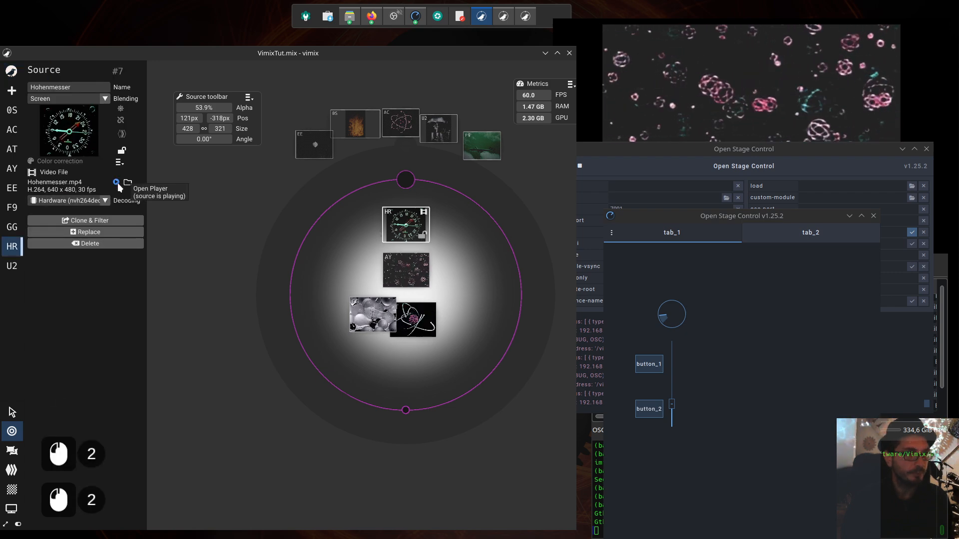
left_click(119, 163)
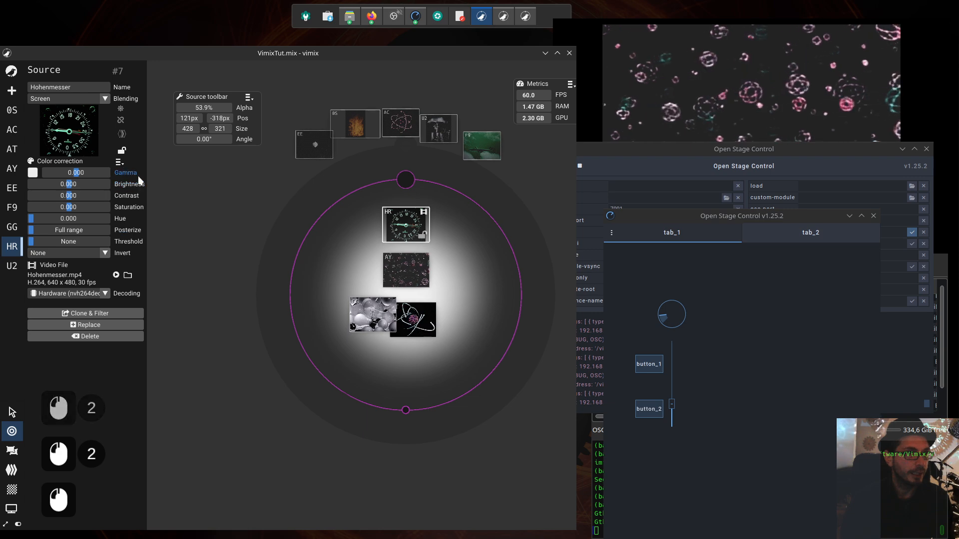
Turn knob_1 up to raise the brightness of HR and AY individually, and clear the source selection.
left_click_drag(668, 317, 673, 308)
left_click(402, 263)
left_click(370, 214)
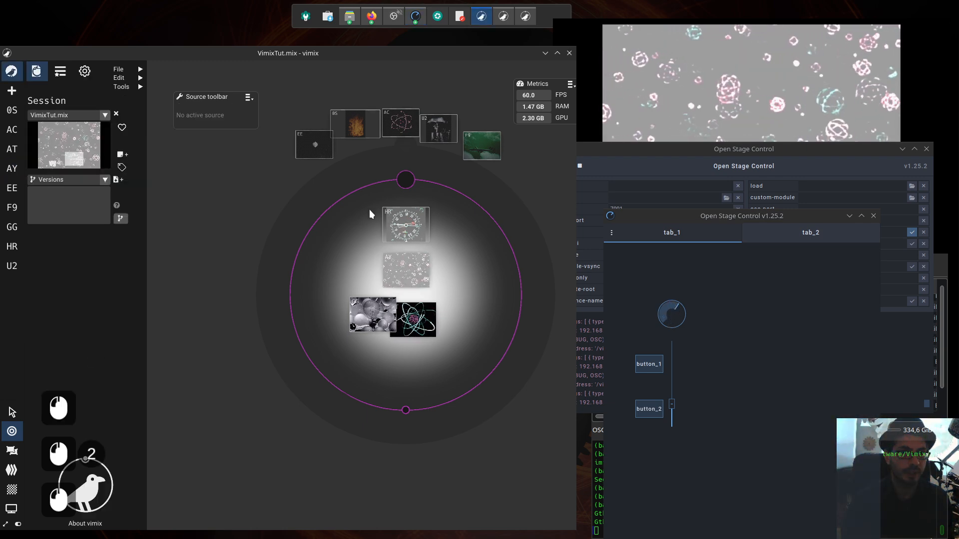
Select HR and AY together in the mixing circle and turn knob_1 down to test it on the multiple selection.
left_click_drag(371, 214, 442, 283)
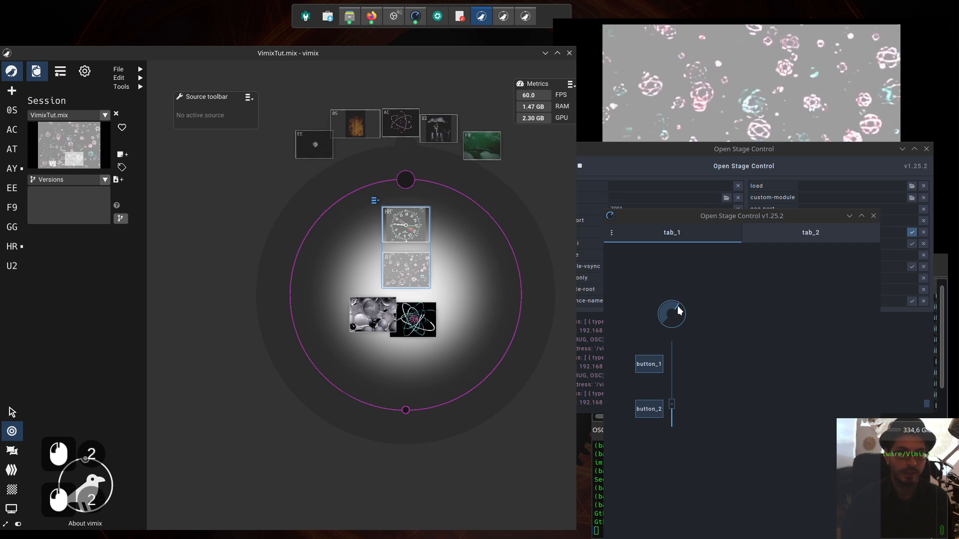
mouse_move(677, 306)
left_mouse_down()
mouse_move(664, 319)
mouse_move(669, 312)
left_mouse_up()
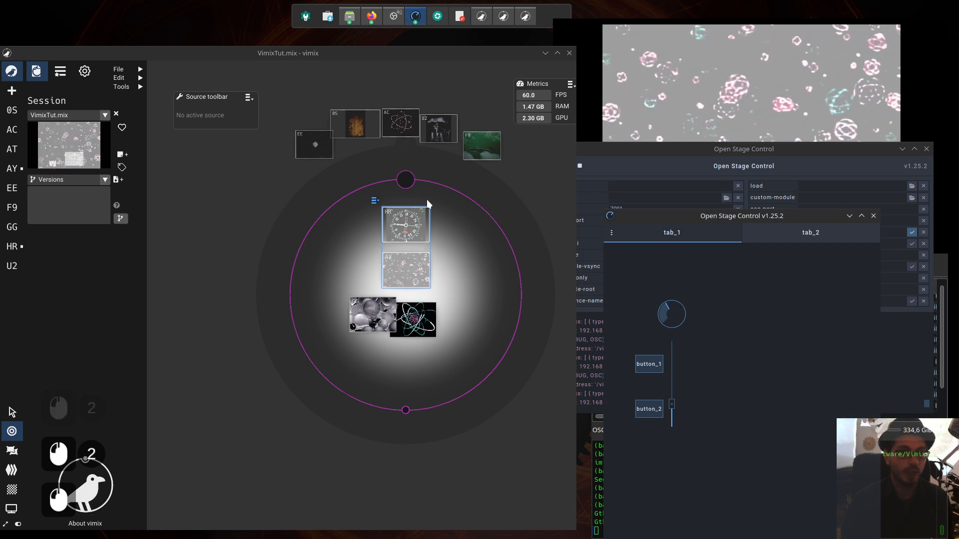
Move the Open Stage Control session window and widen it to make room for the editor.
left_click_drag(743, 213, 724, 205)
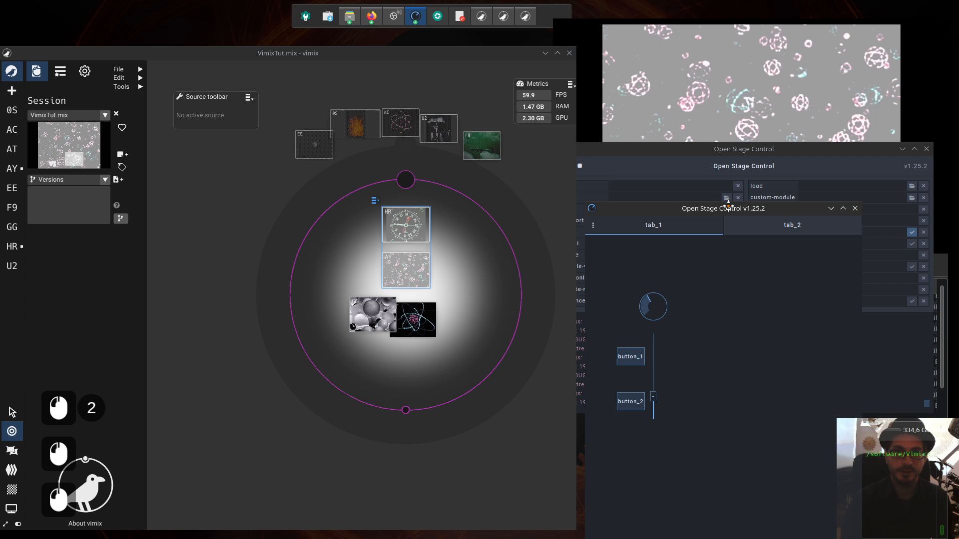
left_click(750, 148)
left_click(637, 302)
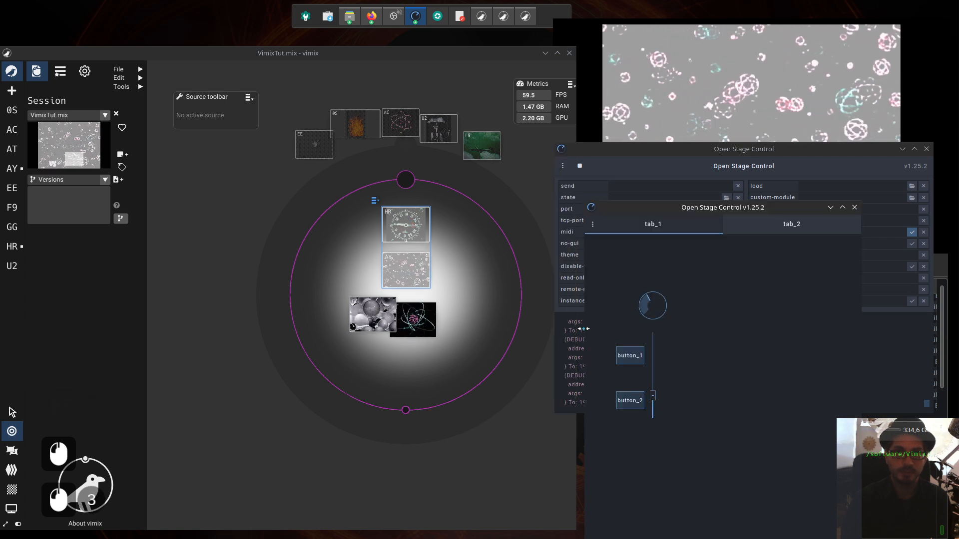
left_click_drag(585, 330, 395, 329)
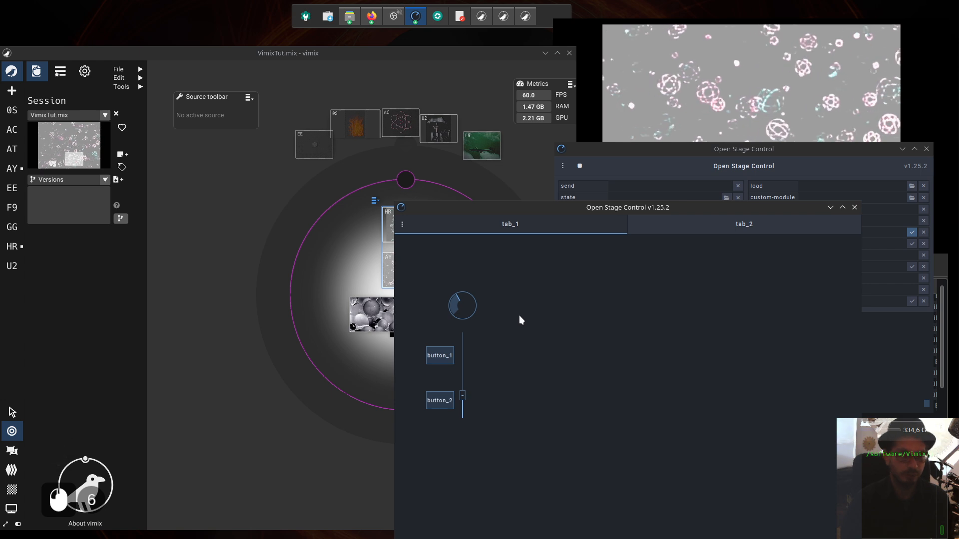
Reopen the editor and set knob_1's OSC address to /vimix/selection/brightness.
key("ctrl+e")
left_click(597, 308)
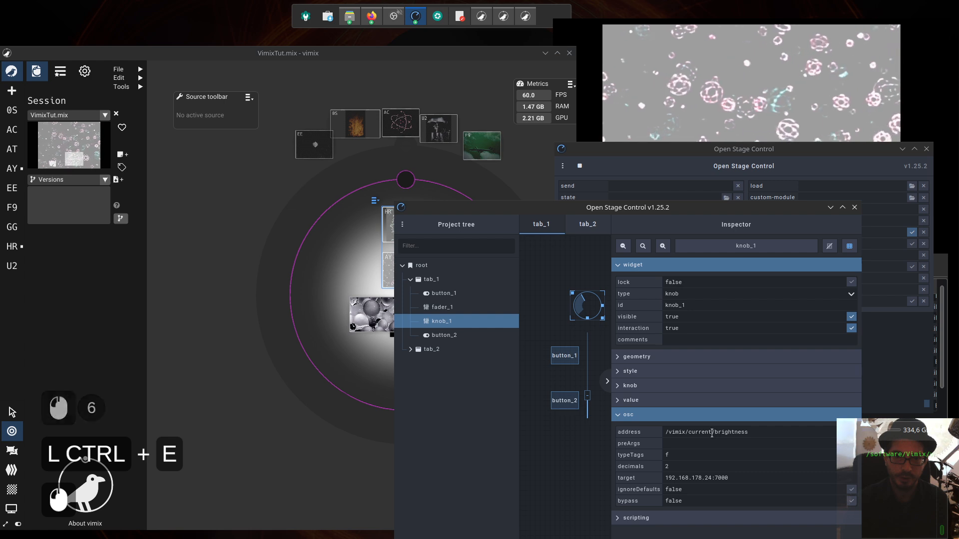
double_click(696, 432)
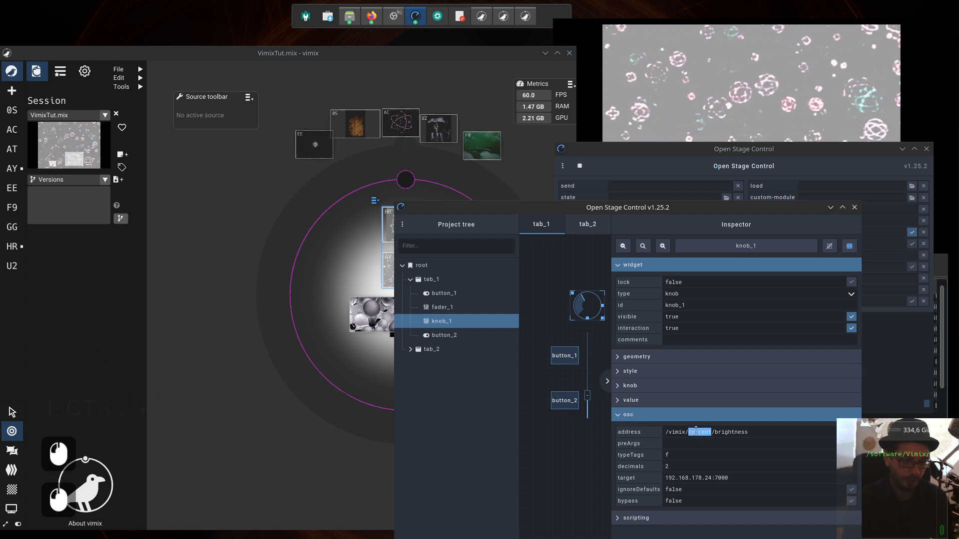
type("selection")
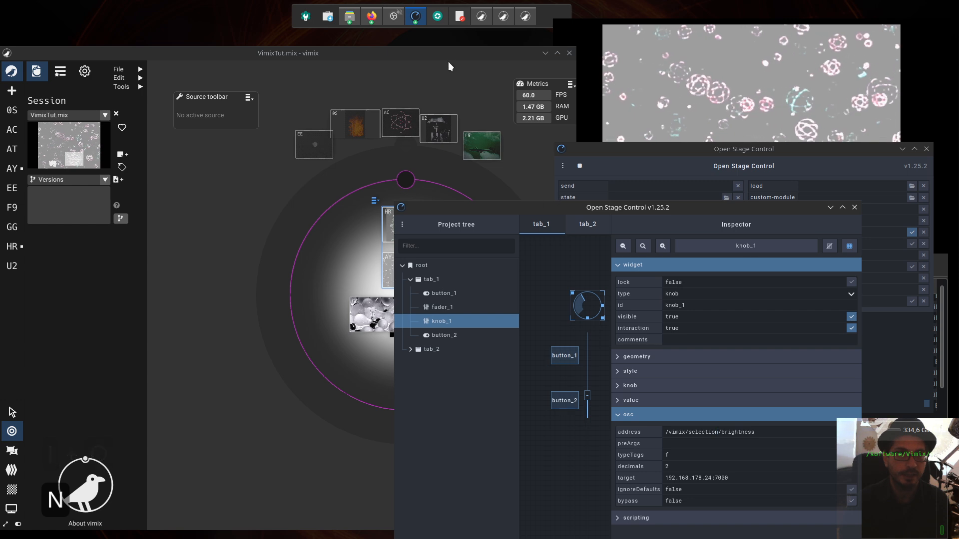
Turn knob_1 to test brightness on the HR and AY selection, moving the control window clear of both sources and closing the editor.
double_click(582, 298)
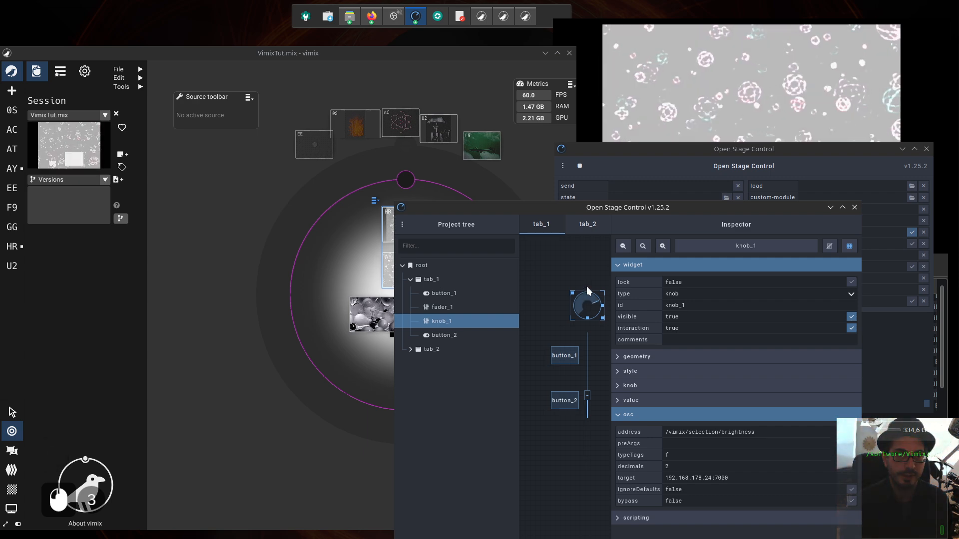
left_click_drag(538, 208, 643, 200)
left_click(659, 475)
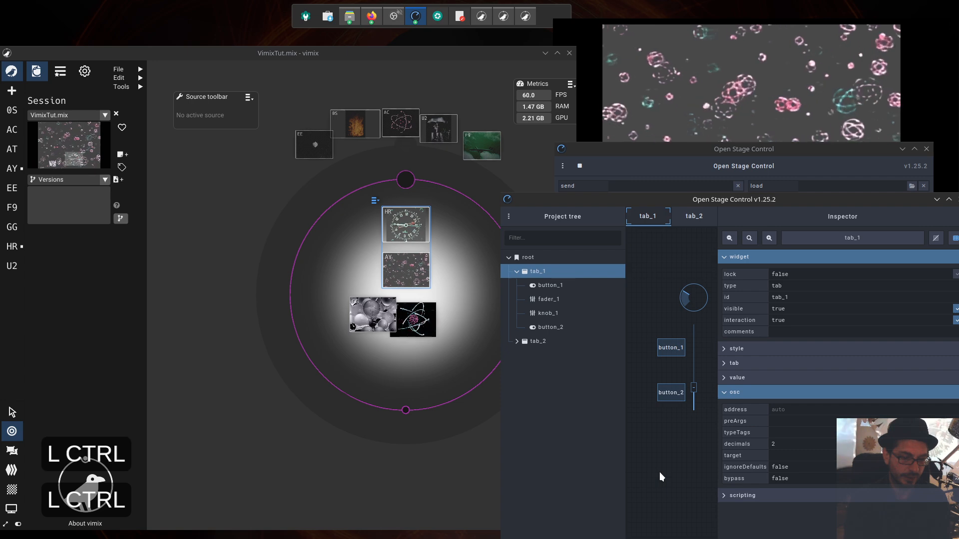
key("ctrl+e")
left_click_drag(569, 290, 575, 290)
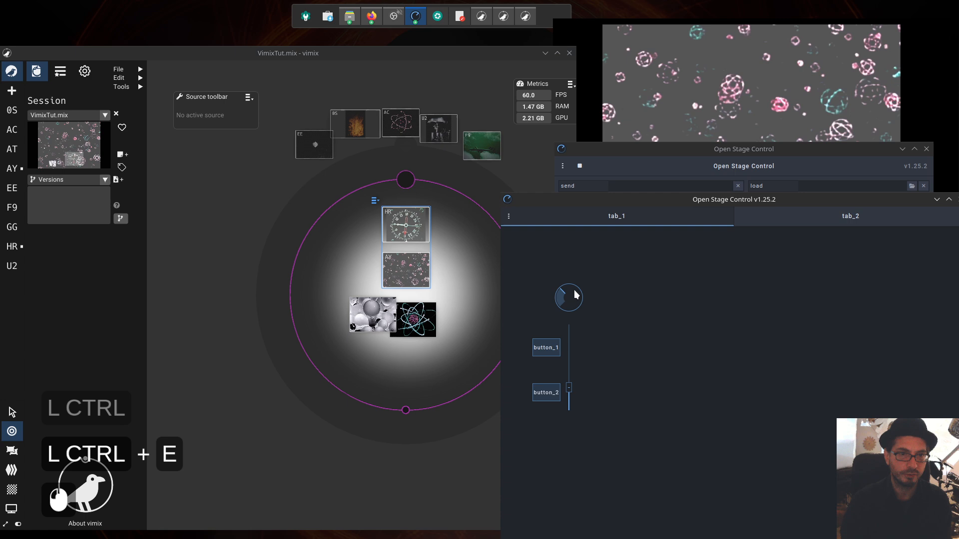
Switch button_1 on, then show its button properties in the editor and collapse its OSC properties.
left_click(556, 352)
left_click_drag(671, 199, 661, 193)
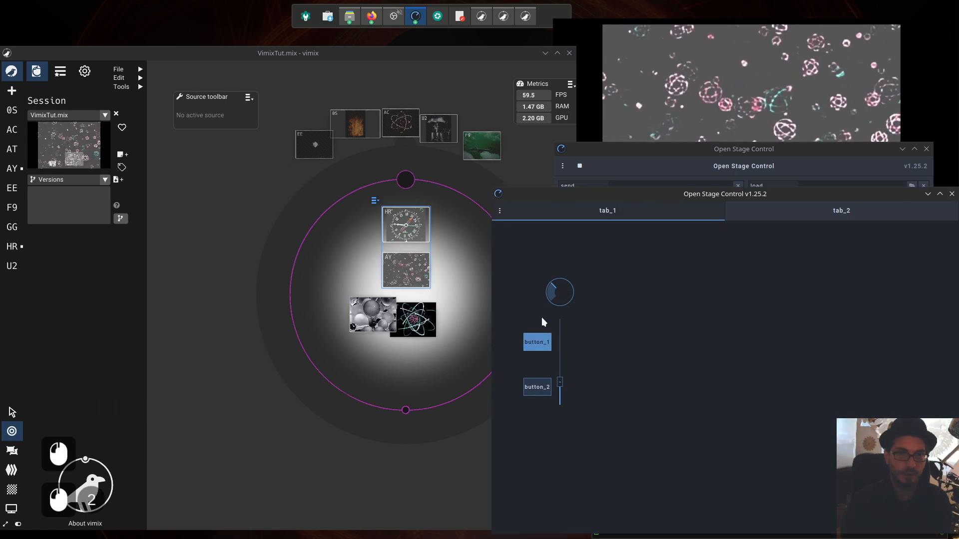
key("ctrl+e")
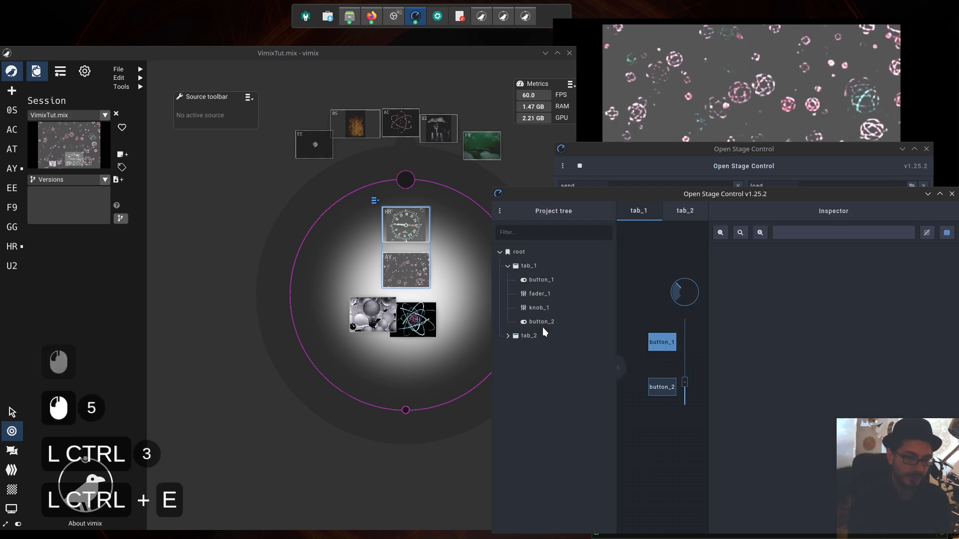
left_click(663, 339)
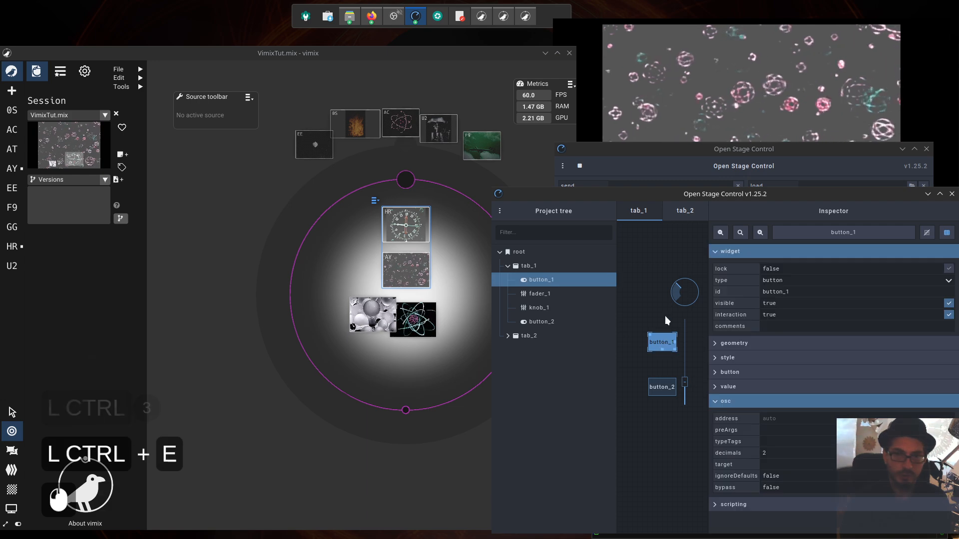
left_click(717, 374)
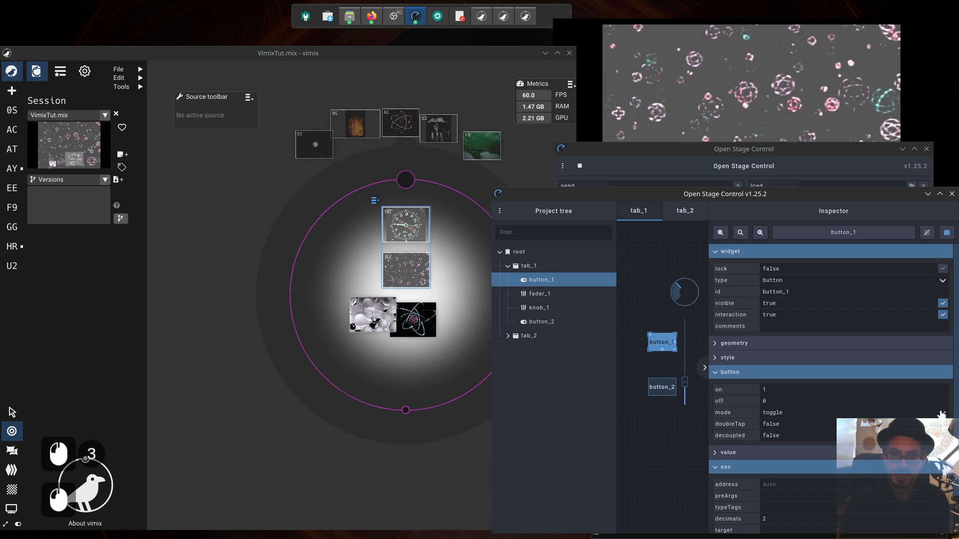
left_click(716, 469)
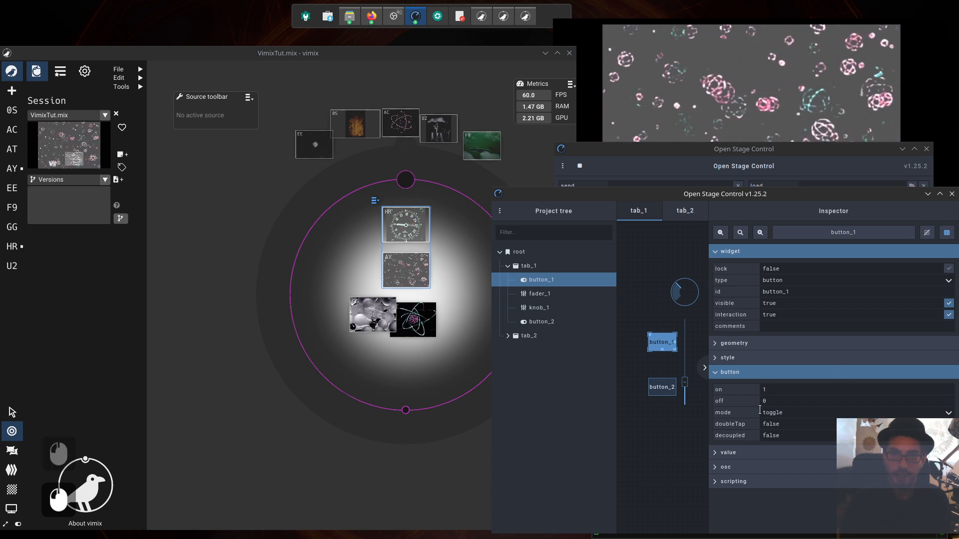
Try button_1 in toggle mode and review the modes available for it.
left_click(652, 326)
left_click(658, 346)
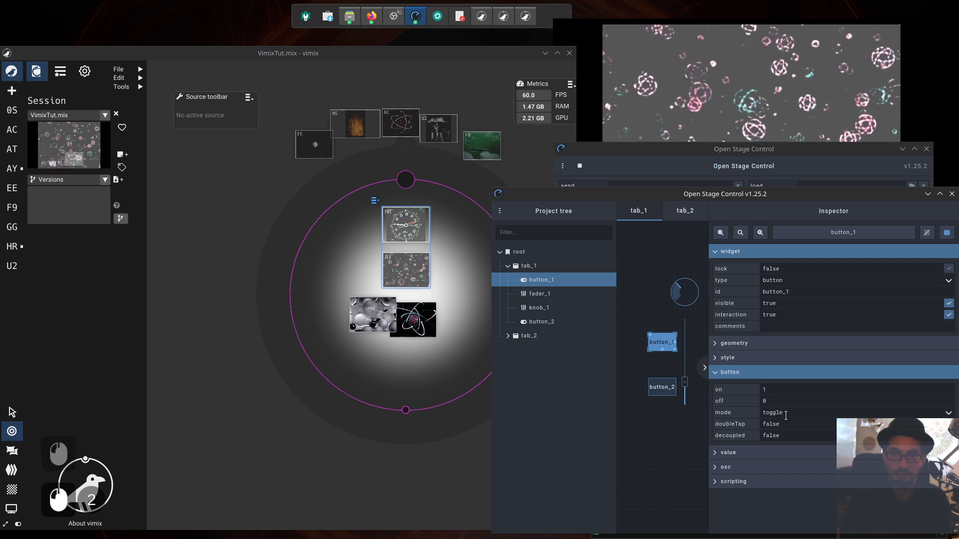
left_click(949, 413)
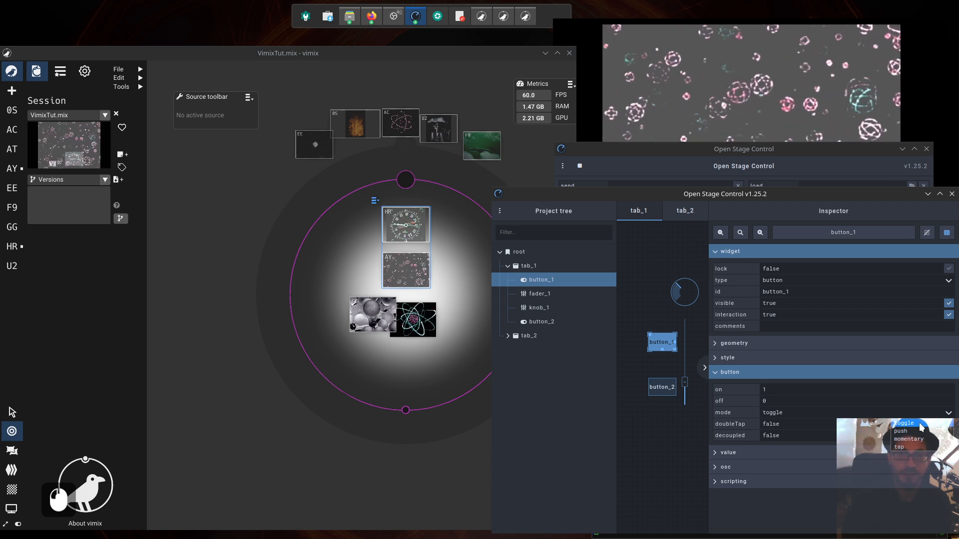
left_click(454, 373)
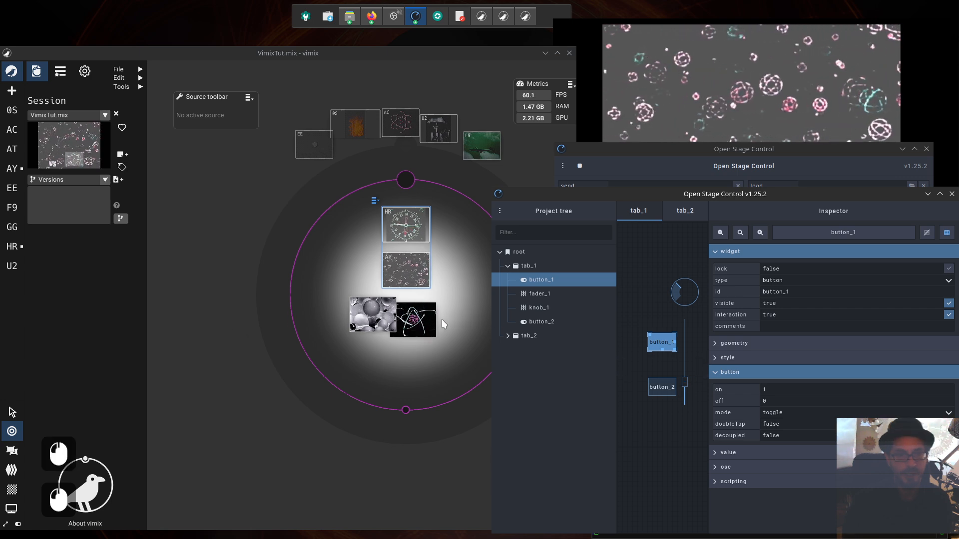
Clear the source selection in vimix and open the Input Mapping window.
left_click(179, 299)
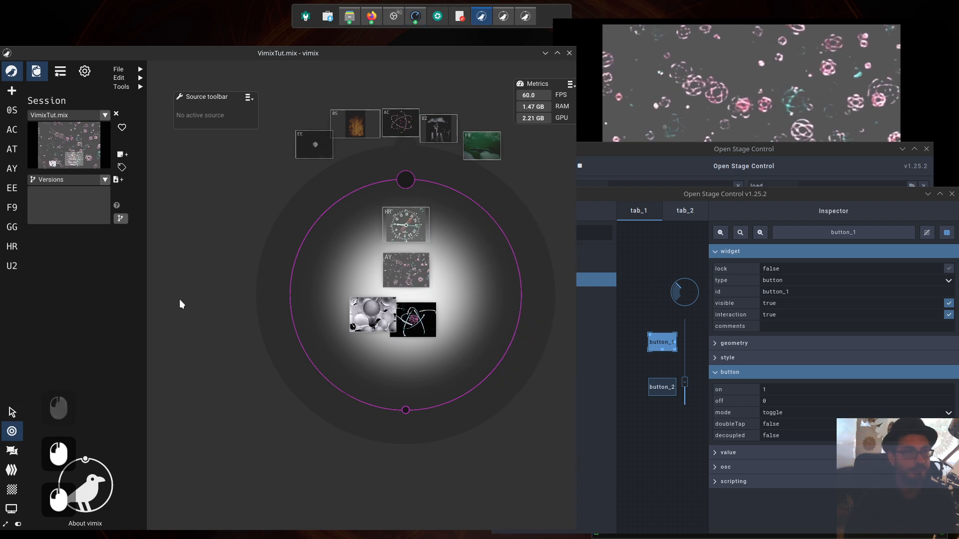
key("ctrl+i")
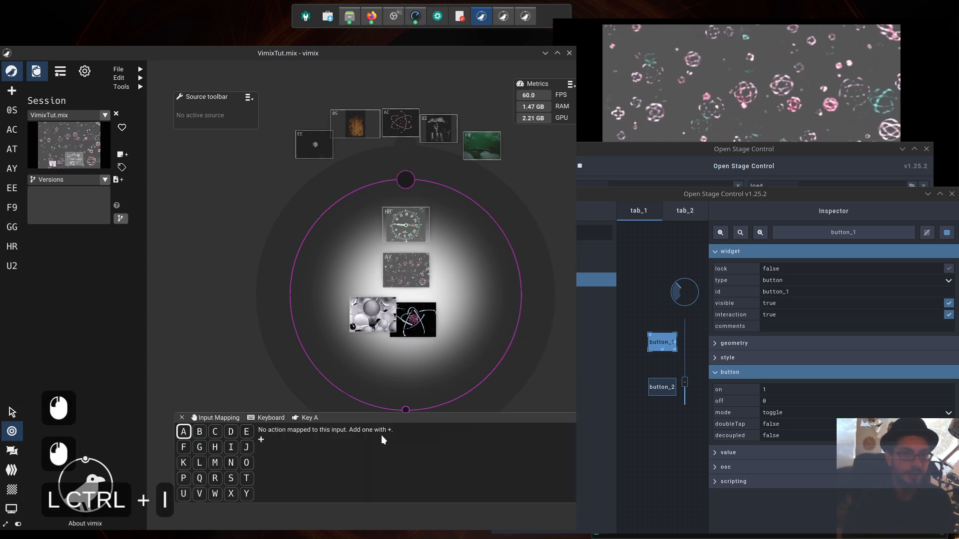
mouse_move(362, 417)
left_mouse_down()
mouse_move(373, 418)
mouse_move(357, 418)
left_mouse_up()
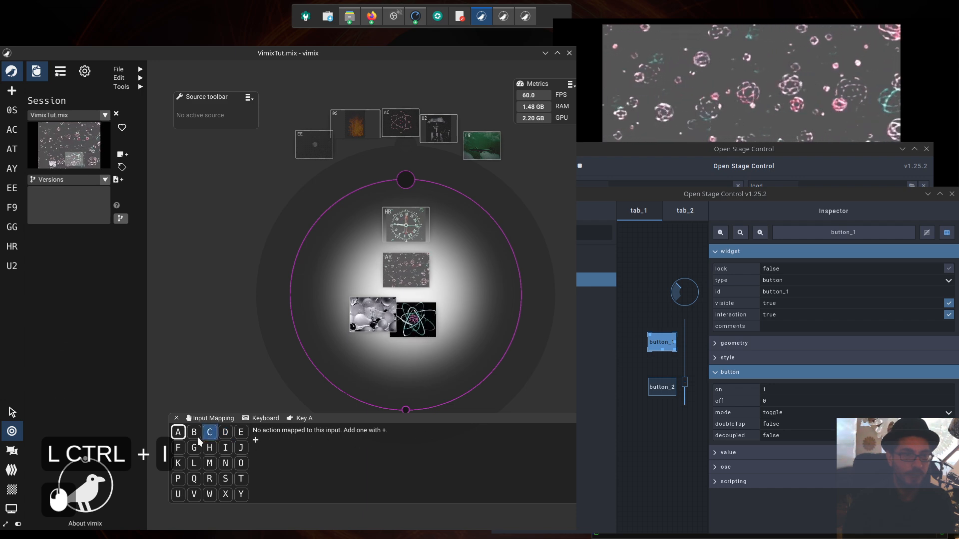
Map keyboard key A to the Alpha of source 0S - 06_ProceduralFlames.
left_click(179, 433)
left_click(256, 440)
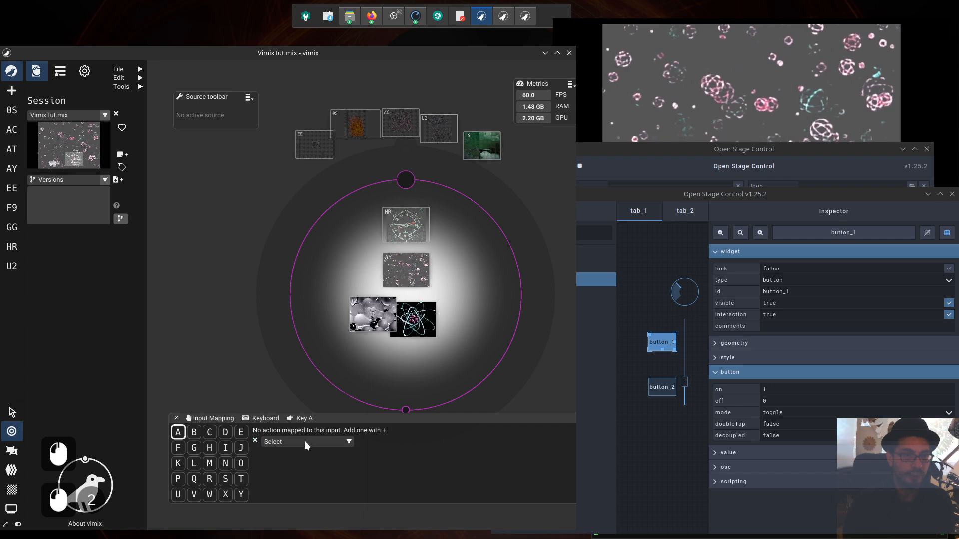
left_click(339, 442)
left_click(334, 455)
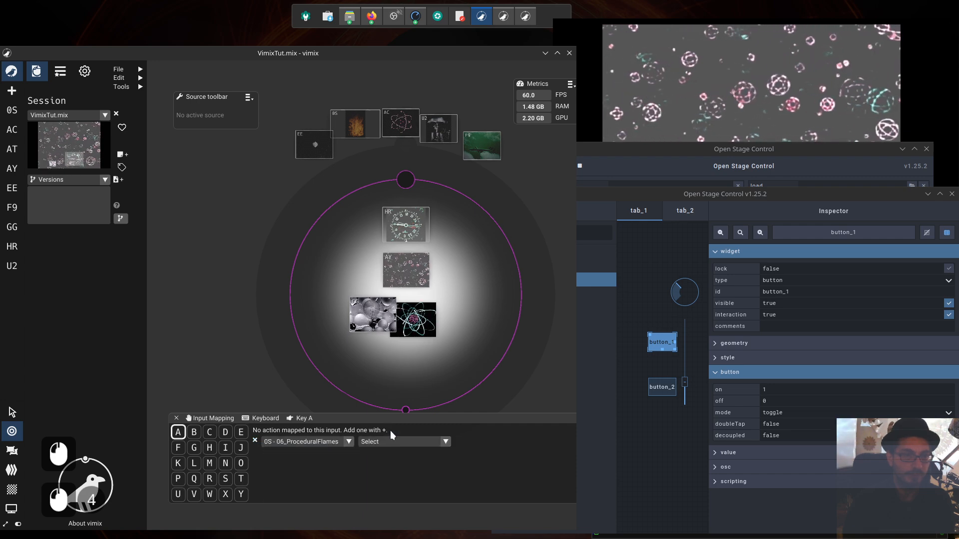
left_click(429, 442)
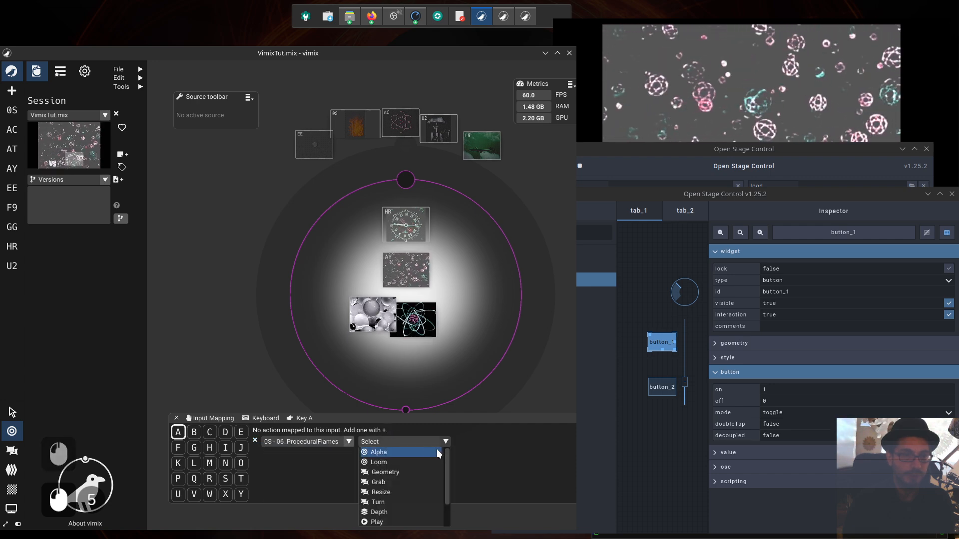
left_click(403, 452)
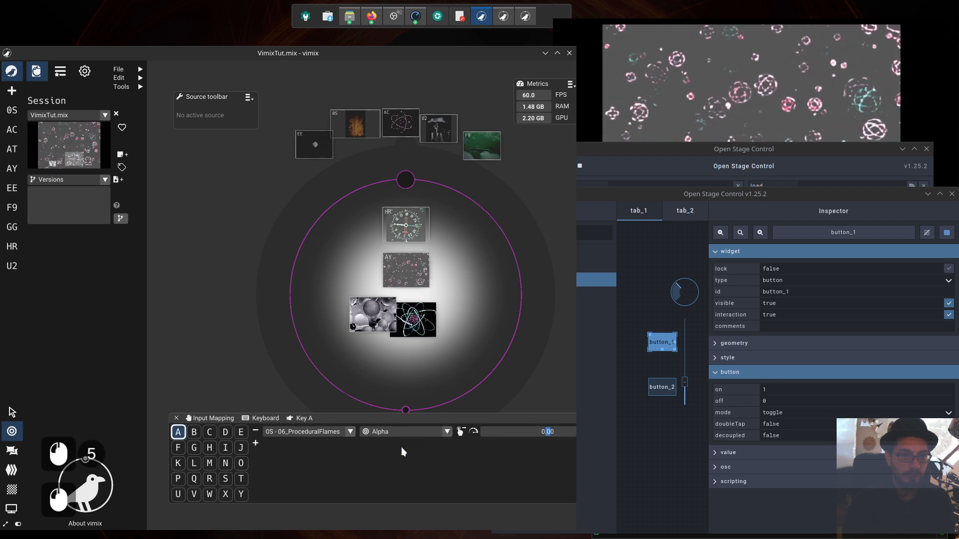
Compare the Key Down and Key Press behaviours of key A's Alpha action.
left_click(460, 433)
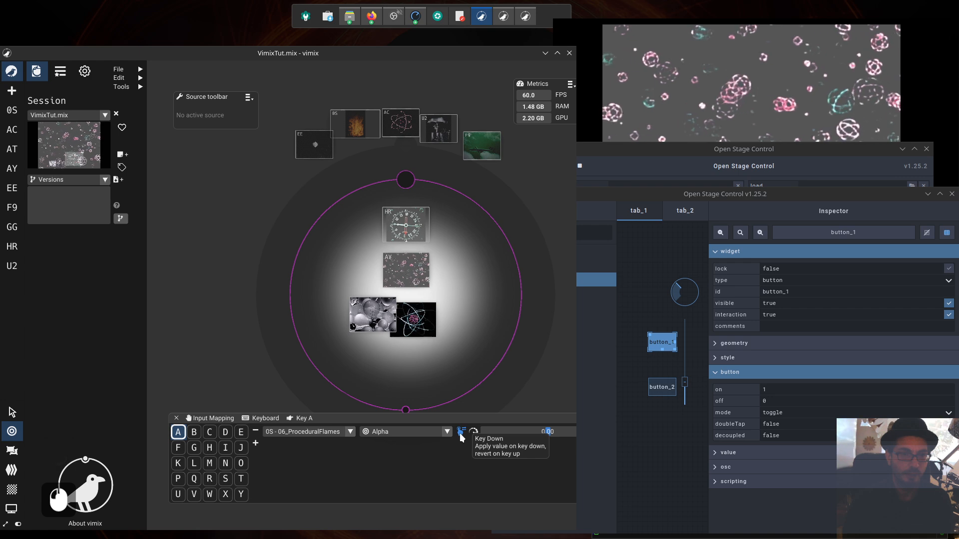
left_click(461, 433)
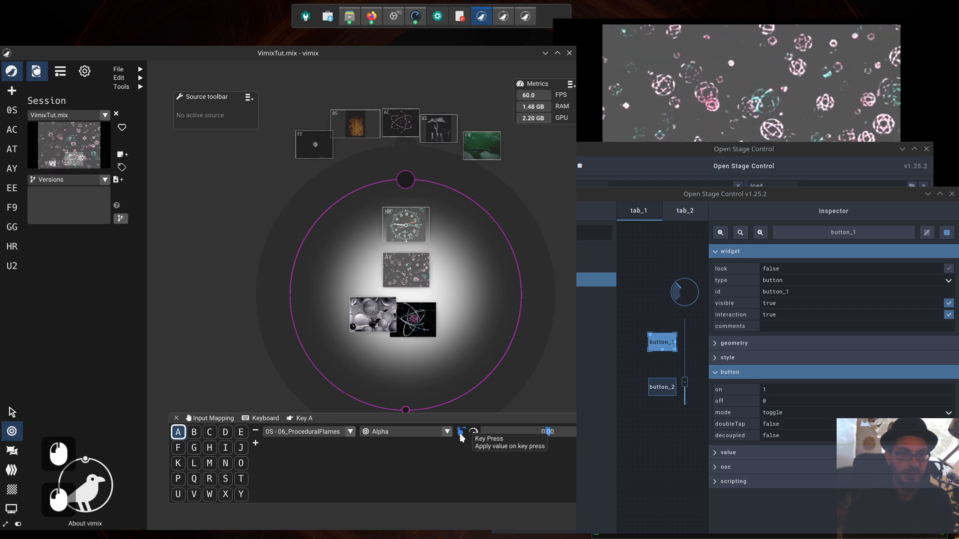
left_click(461, 434)
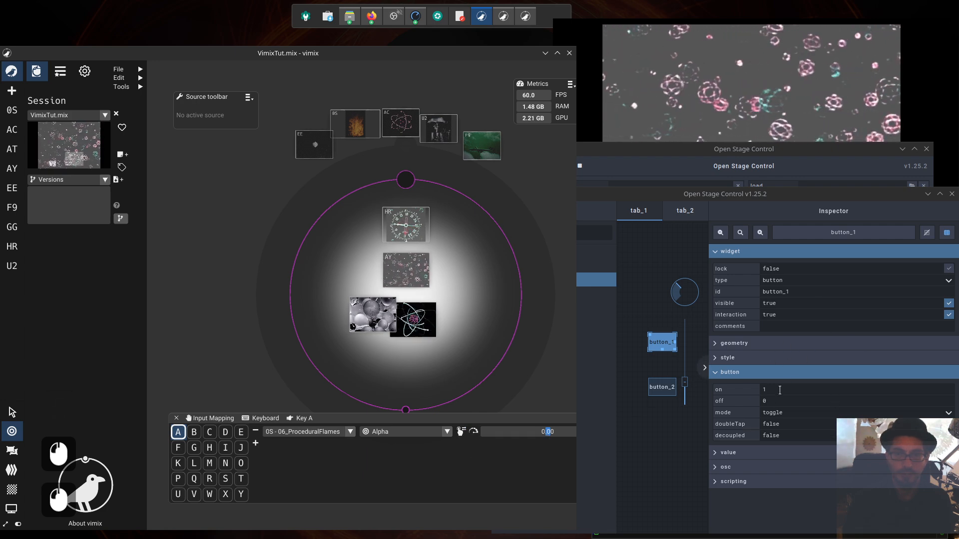
Check knob_1's knob properties in Open Stage Control and set button_1's mode to push.
left_click(682, 286)
left_click_drag(679, 287, 683, 298)
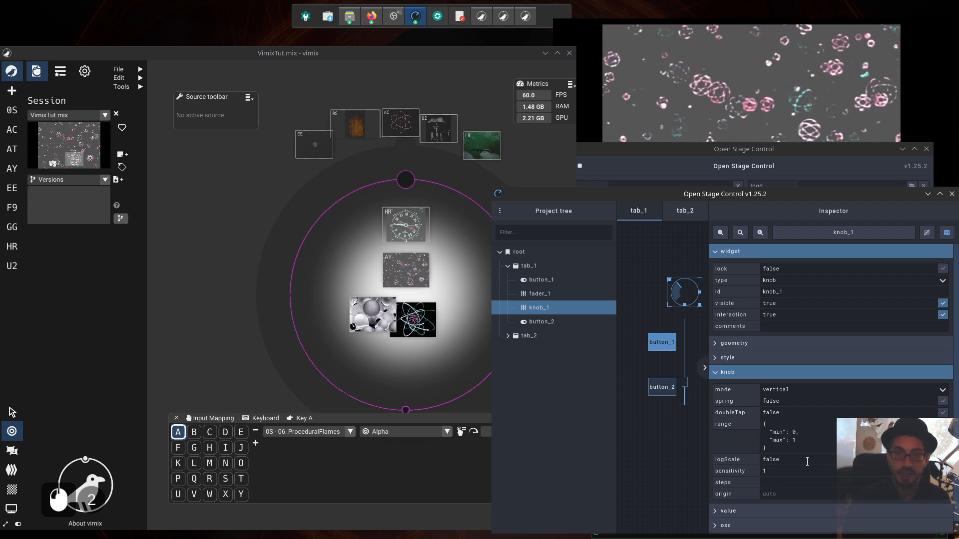
left_click(666, 347)
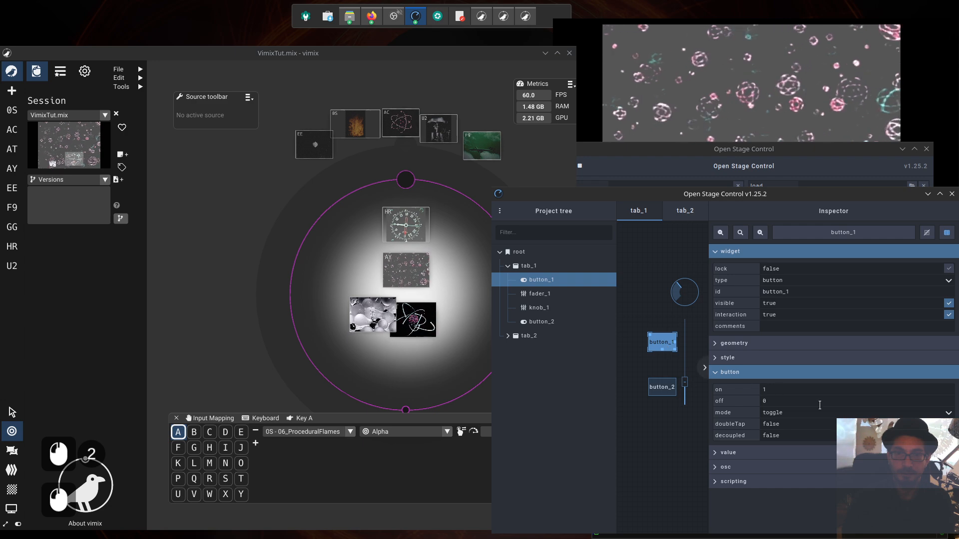
left_click(949, 414)
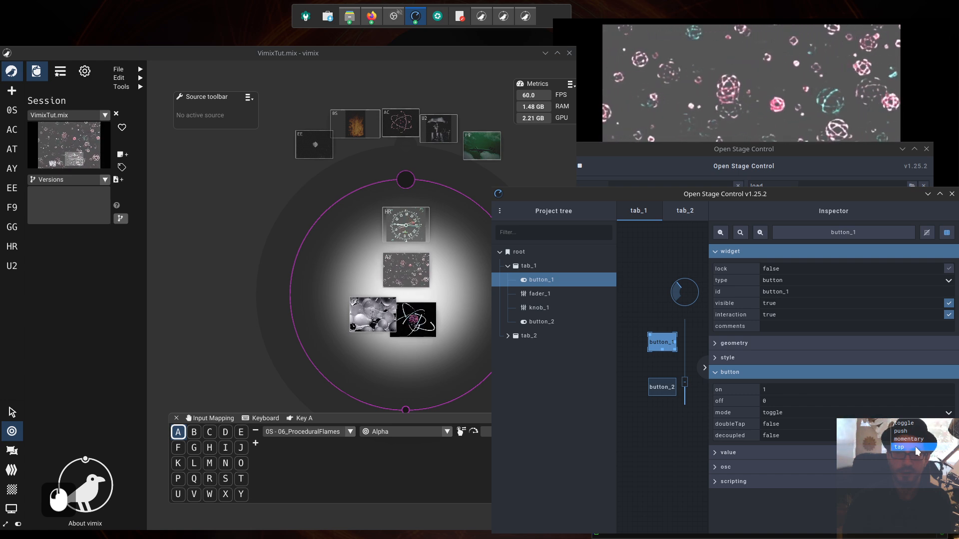
left_click(917, 431)
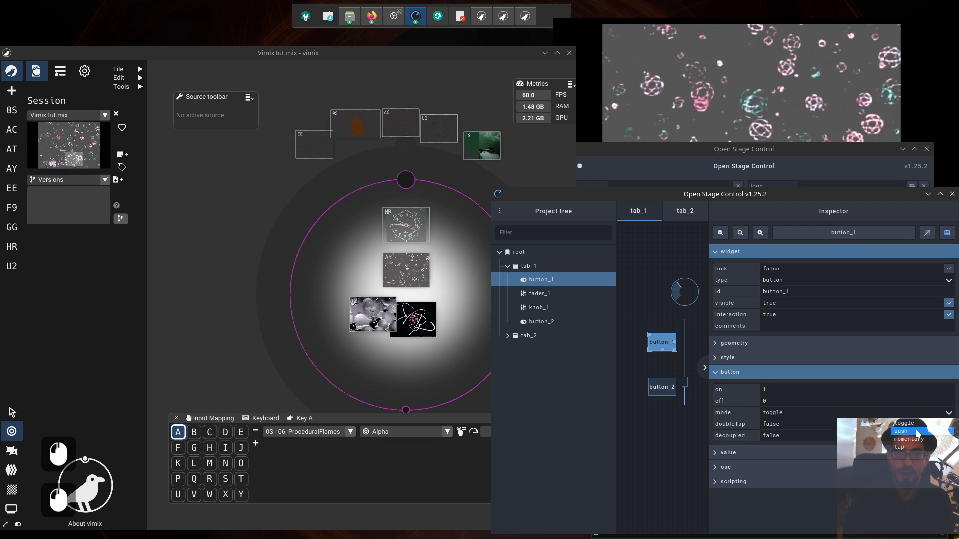
Test button_1 repeatedly in push mode.
left_click(661, 325)
left_click(664, 341)
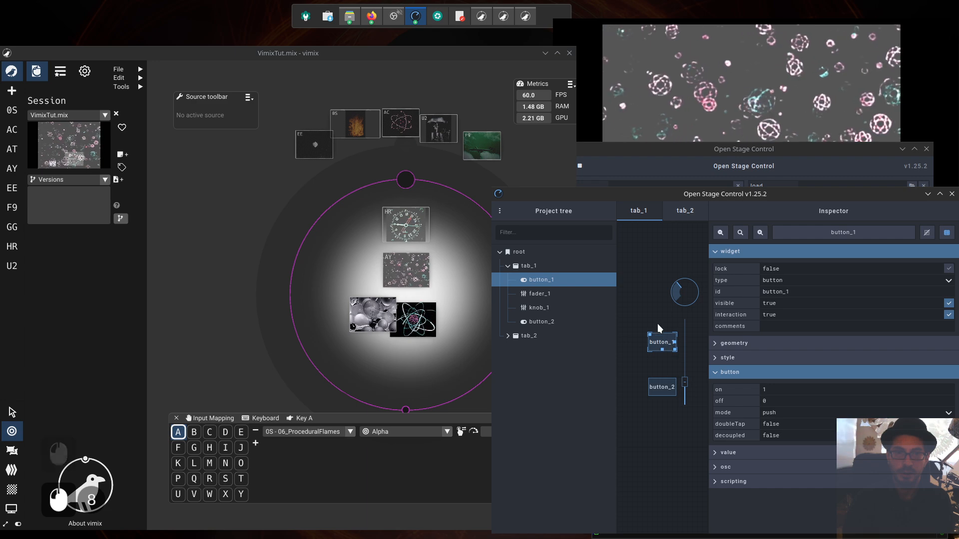
left_click(658, 326)
left_click(662, 344)
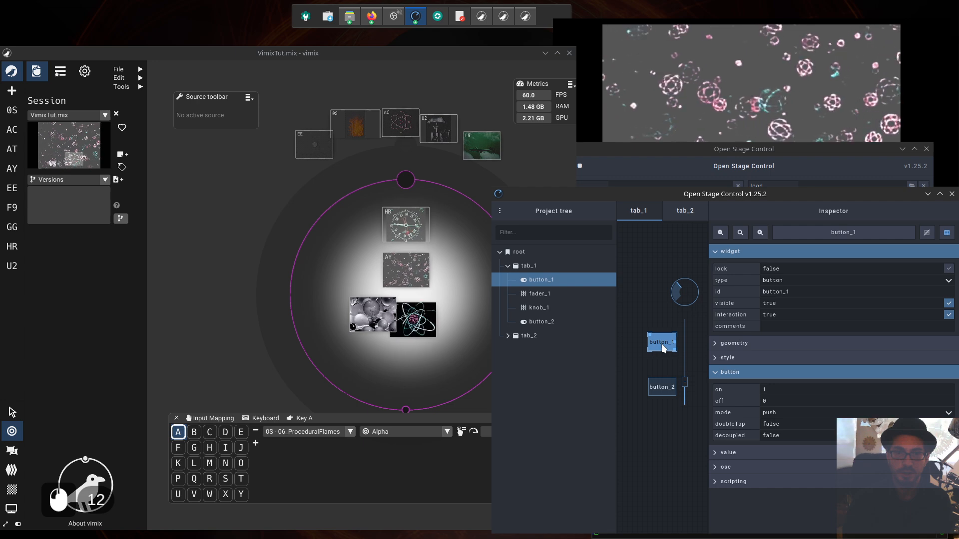
left_click(664, 345)
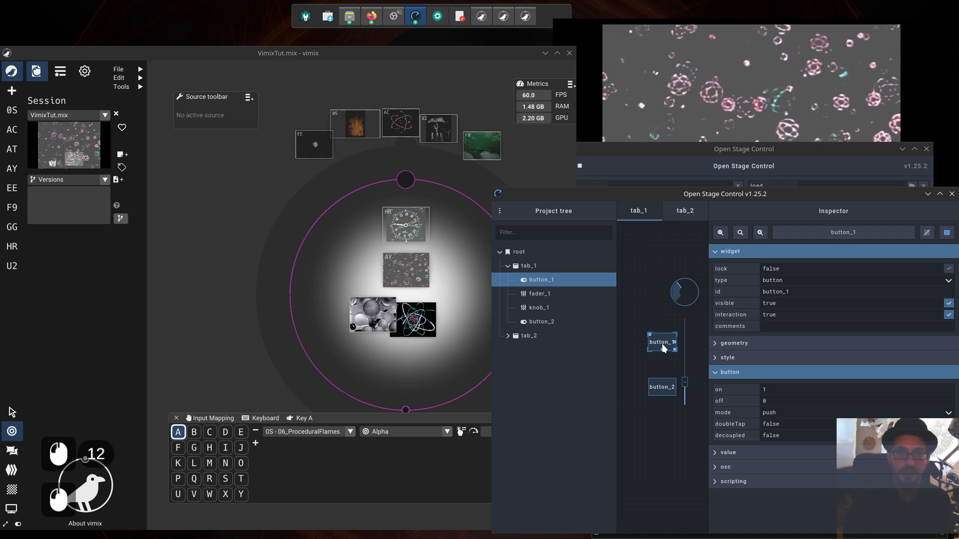
left_click(656, 343)
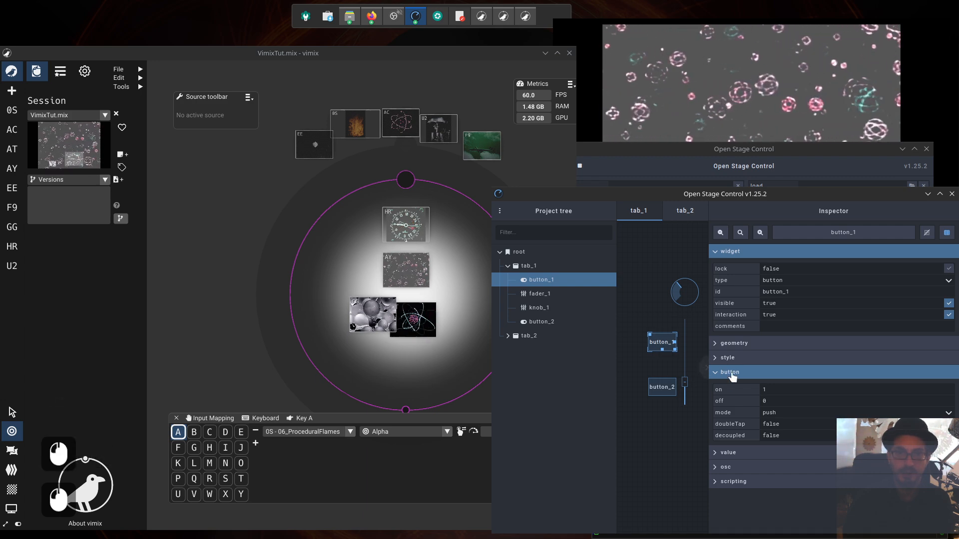
Set button_1's mode to toggle and test switching it on and off.
left_click(948, 412)
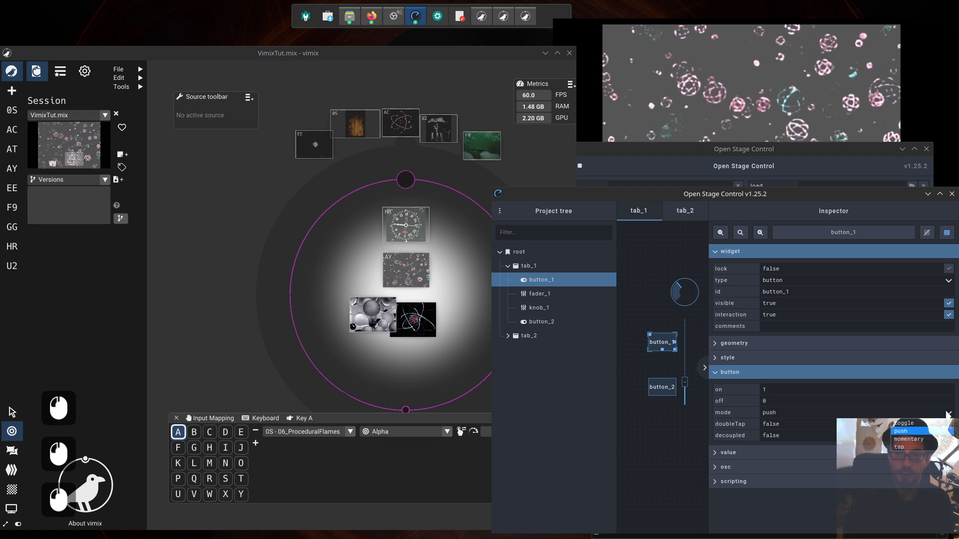
left_click(668, 344)
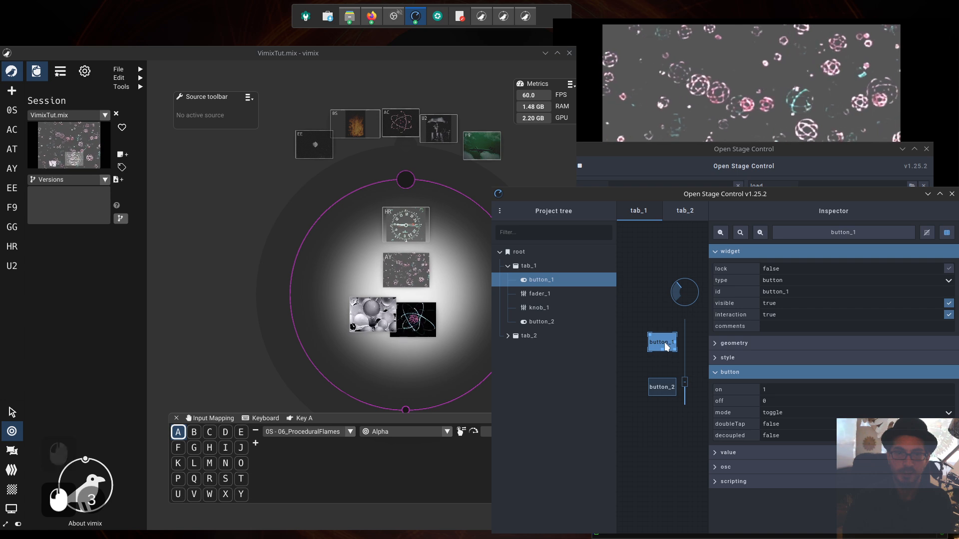
left_click(665, 344)
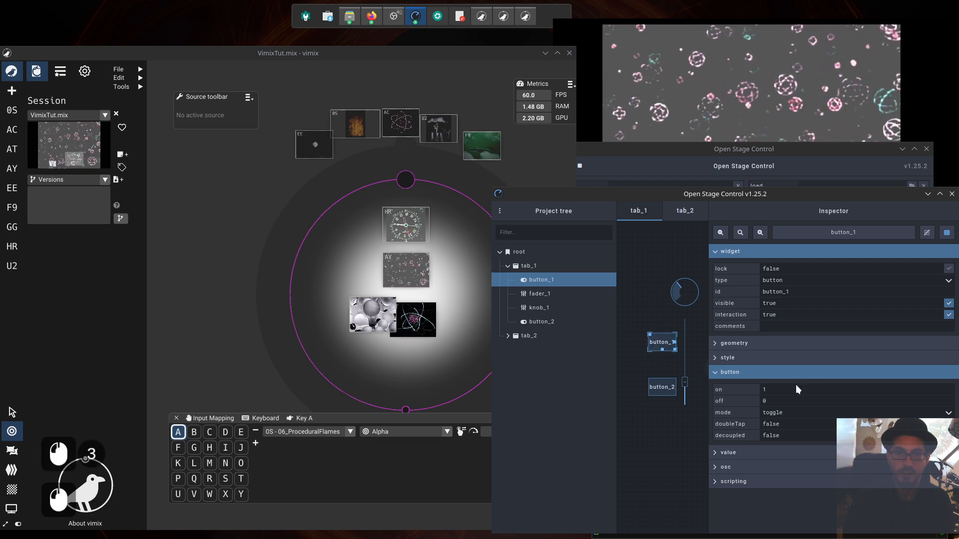
Set button_1's mode to momentary and trigger the button repeatedly to test it.
left_click(949, 414)
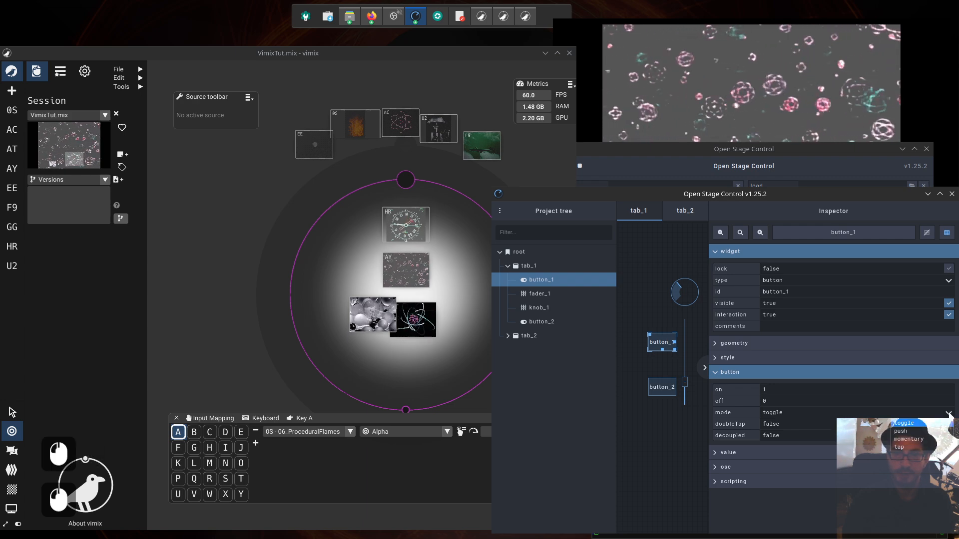
left_click(919, 440)
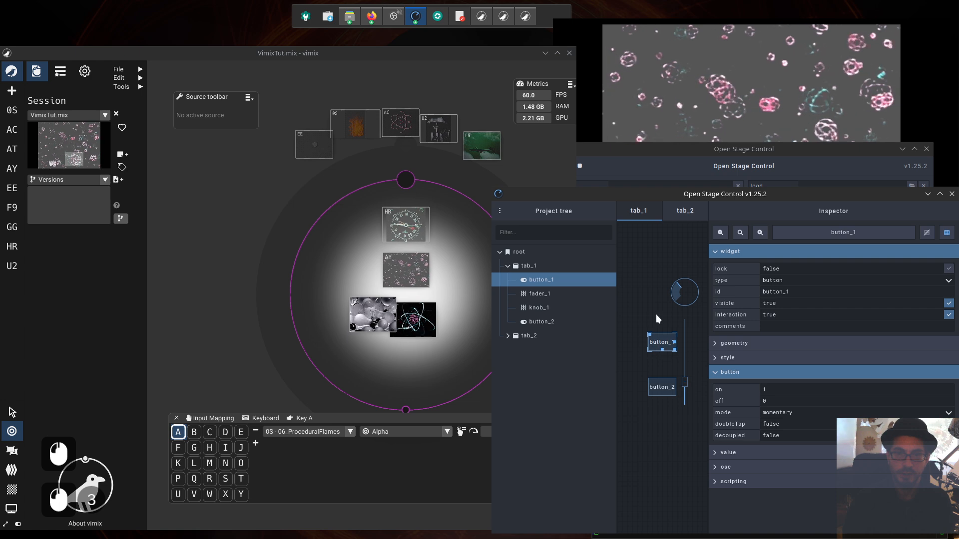
left_click(665, 346)
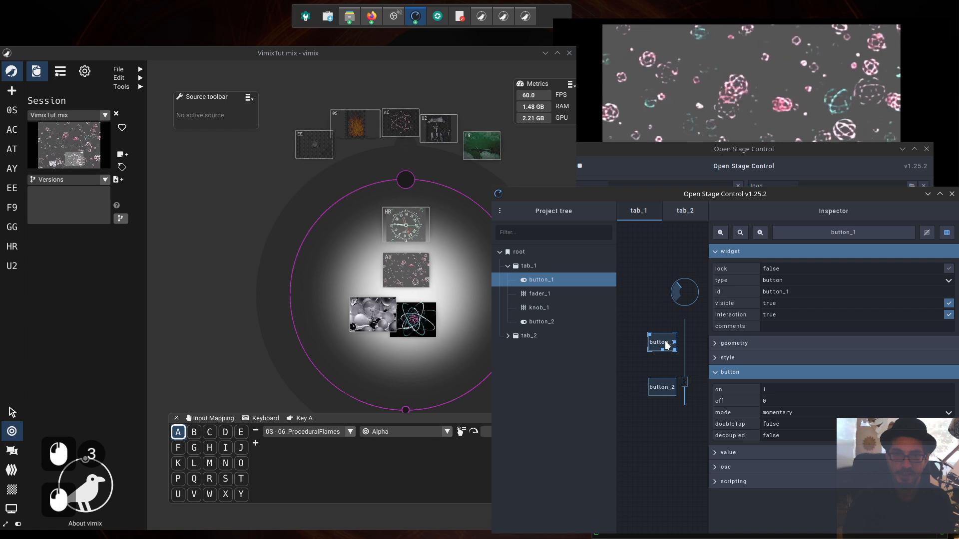
left_click(665, 346)
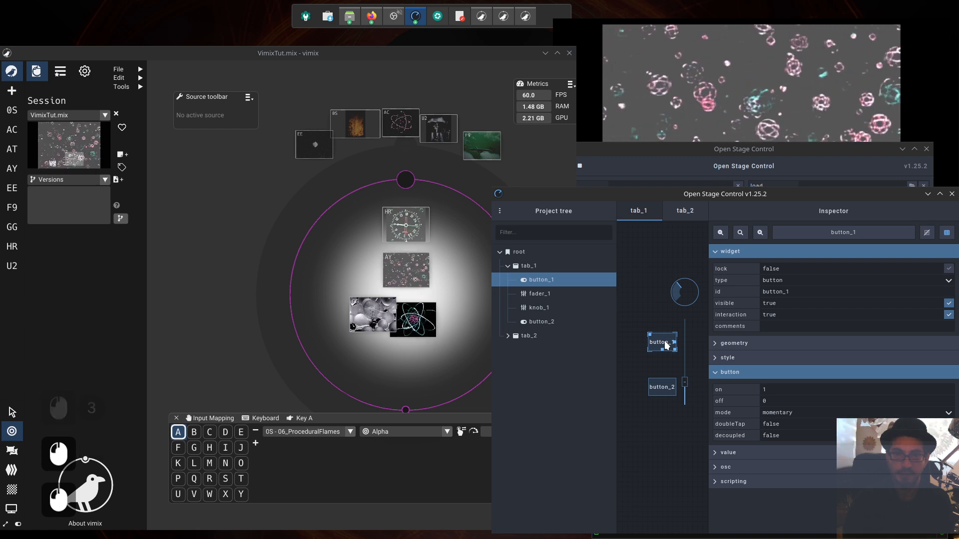
left_click(665, 346)
left_click(665, 346)
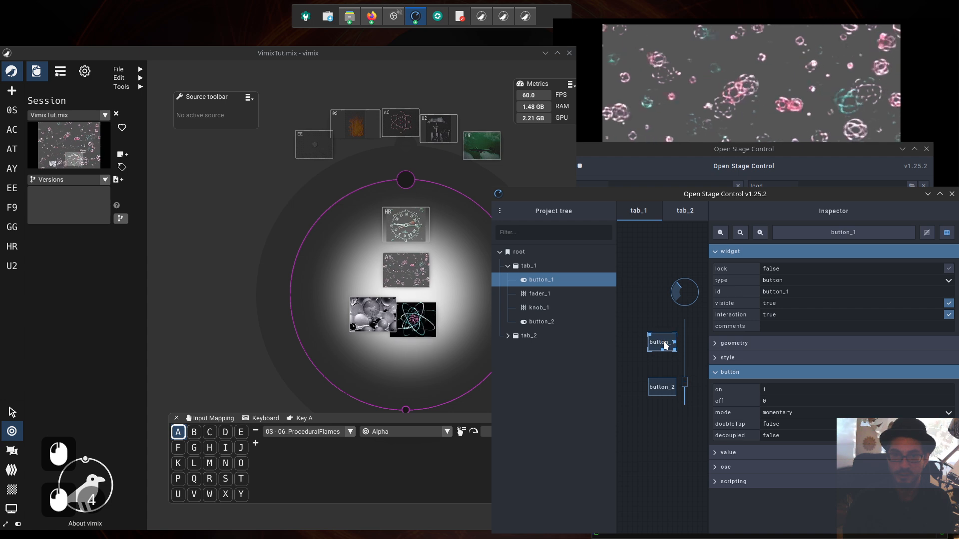
left_click(666, 346)
left_click(666, 346)
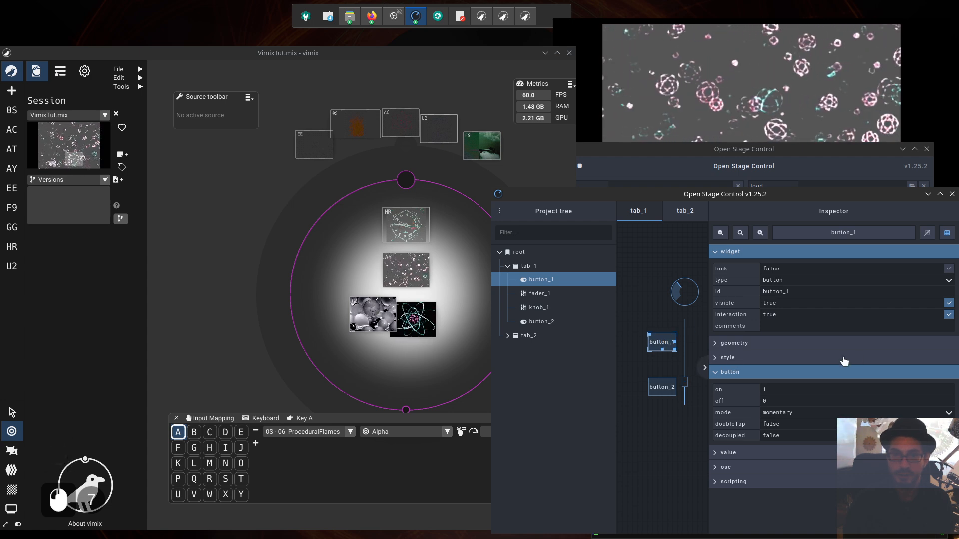
Set button_1's mode to tap and test the button's response.
left_click(949, 414)
left_click(920, 448)
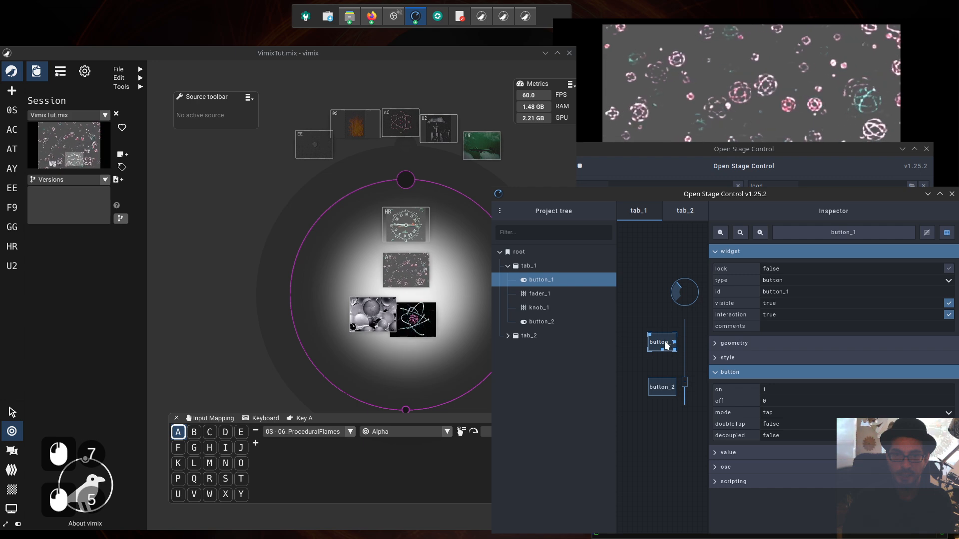
left_click(948, 414)
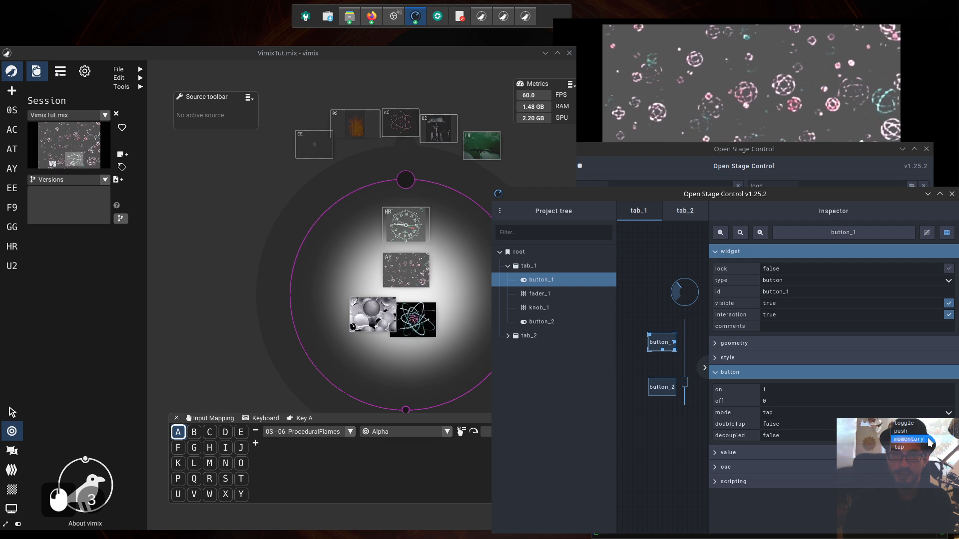
left_click(670, 339)
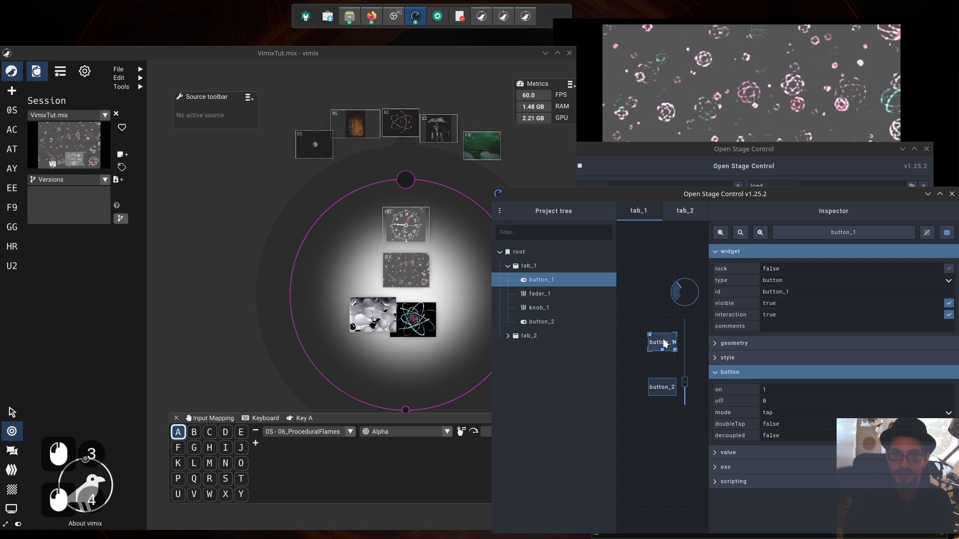
left_click(664, 344)
Return button_1's mode to push and test the button several times.
left_click(924, 413)
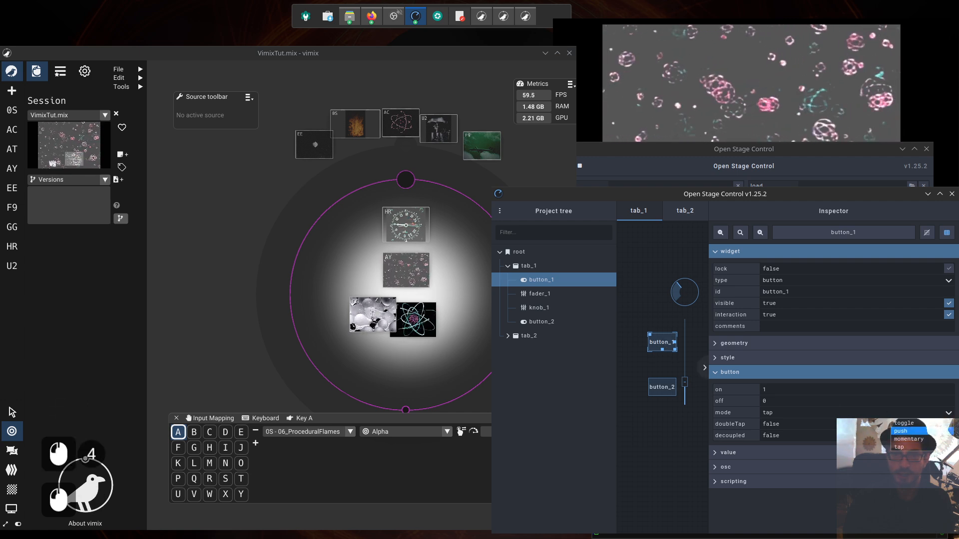
left_click(923, 432)
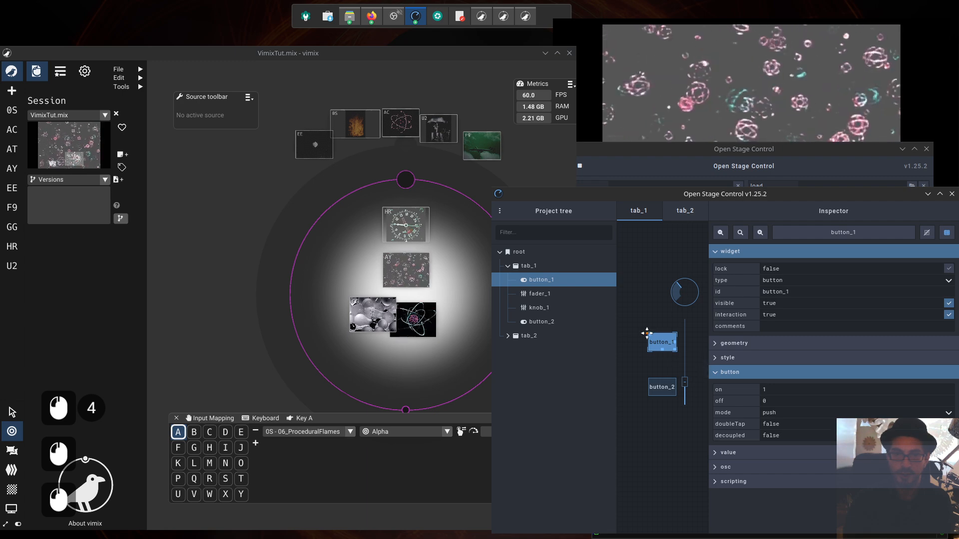
left_click(669, 344)
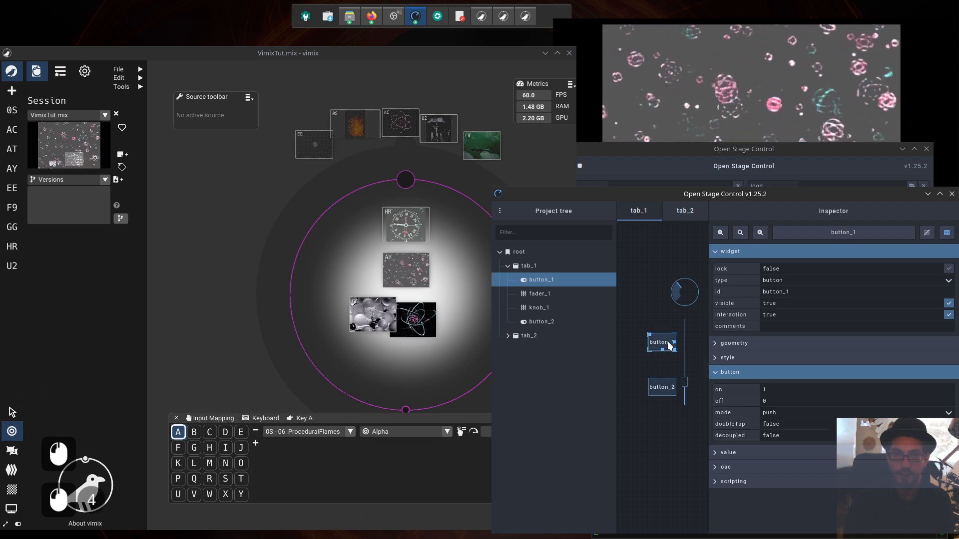
left_click(670, 345)
left_click(669, 345)
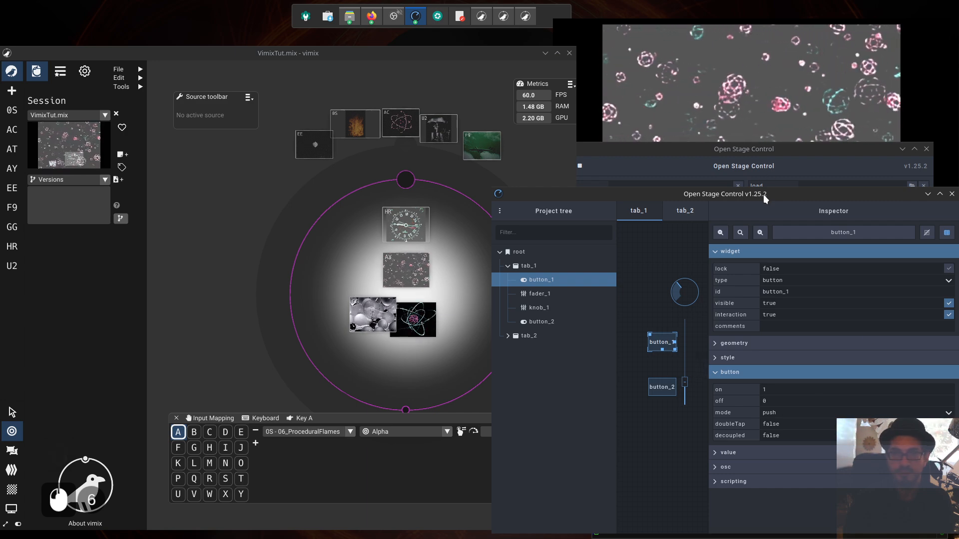
left_click_drag(763, 193, 720, 190)
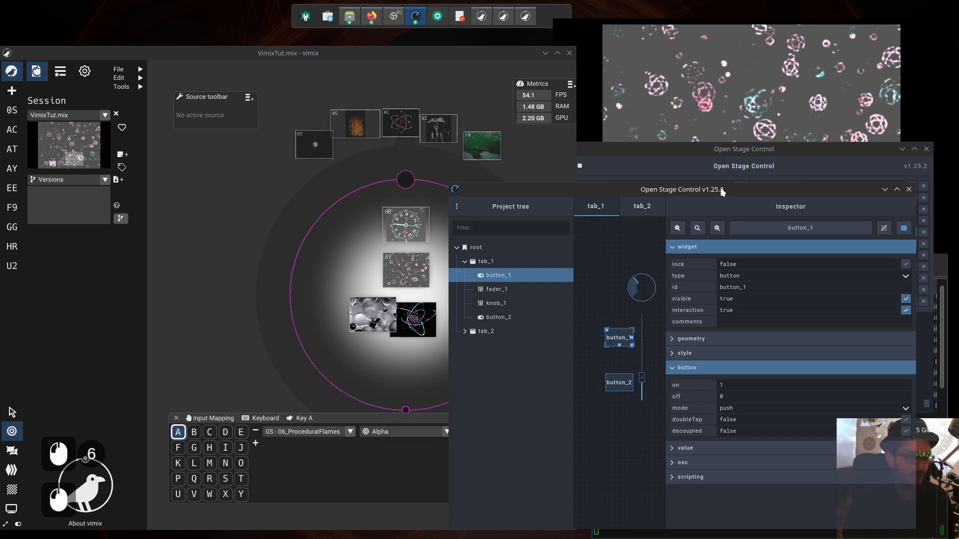